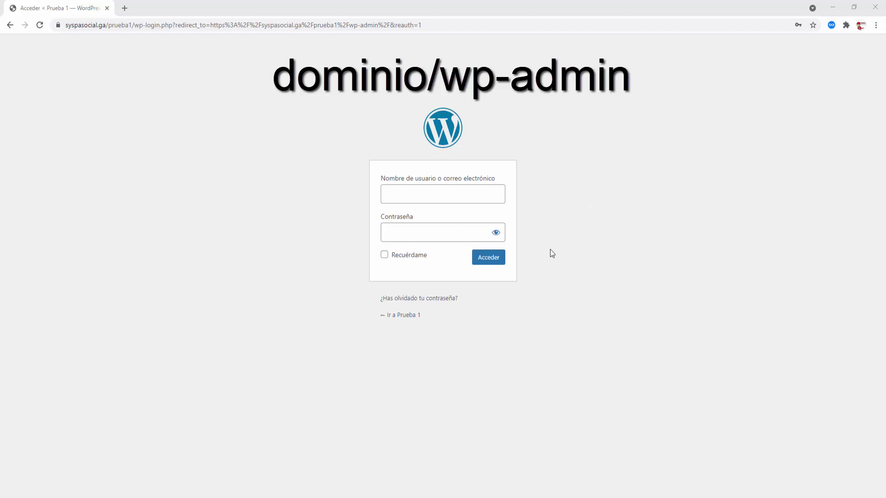
- Log in with the administrator username and the account password to reach the Escritorio dashboard
{"action": "left_click", "coordinate": [425, 196]}
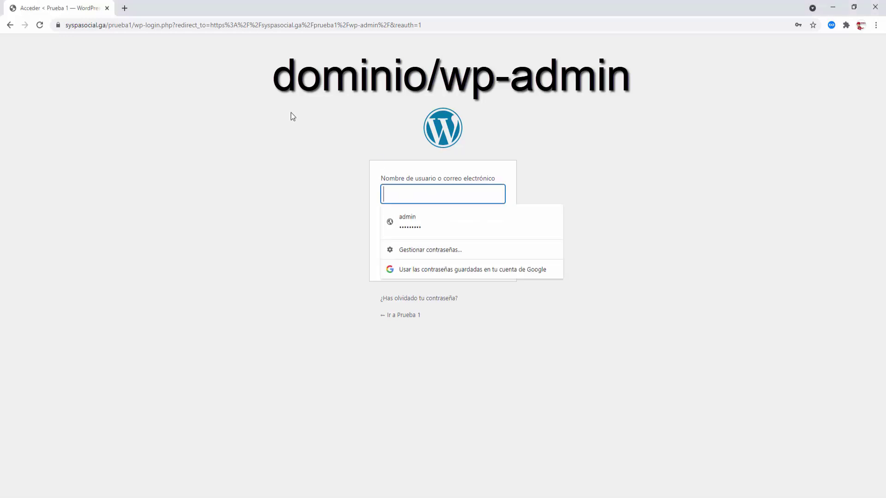
{"action": "type", "text": "admin"}
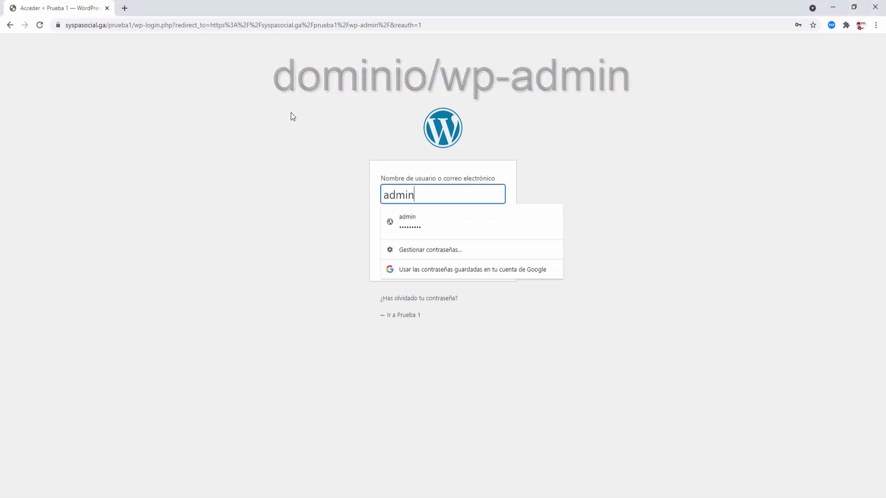
{"action": "key", "text": "Tab"}
{"action": "type", "text": "*********"}
{"action": "key", "text": "Return"}
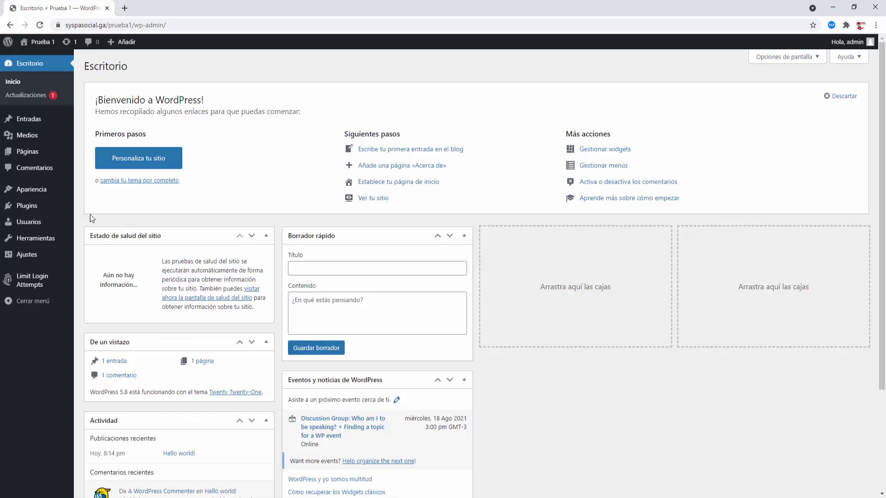
- Open Medios to view the empty Biblioteca de medios
{"action": "left_click", "coordinate": [27, 138]}
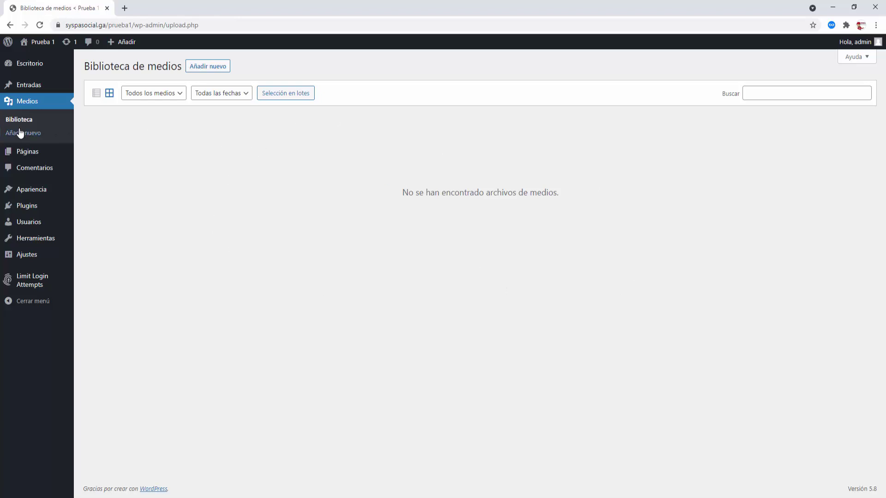
- Upload paisaje1, the other two landscape photos and the SYSPA SOCIAL logo, then refresh the library
{"action": "left_click", "coordinate": [209, 67]}
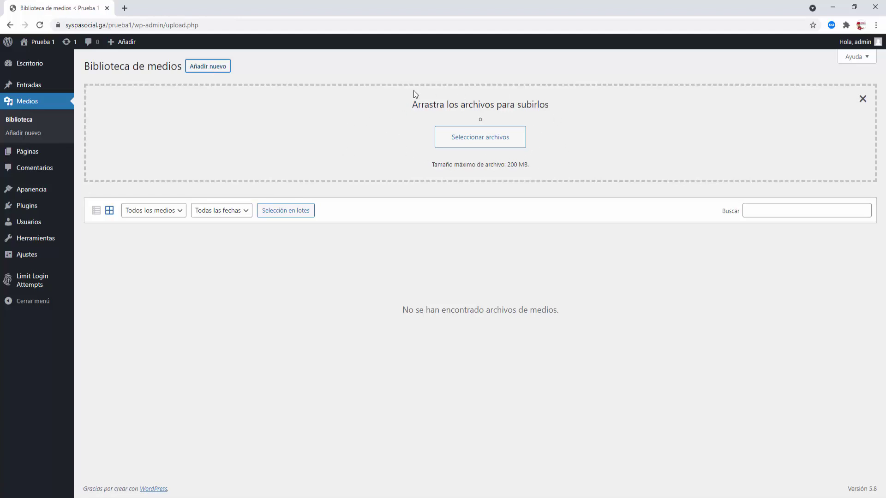
{"action": "left_click", "coordinate": [482, 141]}
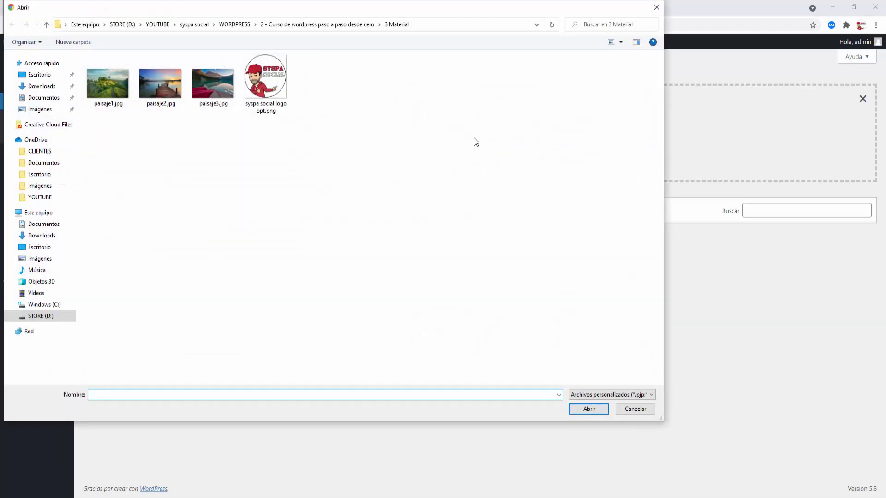
{"action": "left_click", "coordinate": [116, 90]}
{"action": "left_click", "coordinate": [274, 84]}
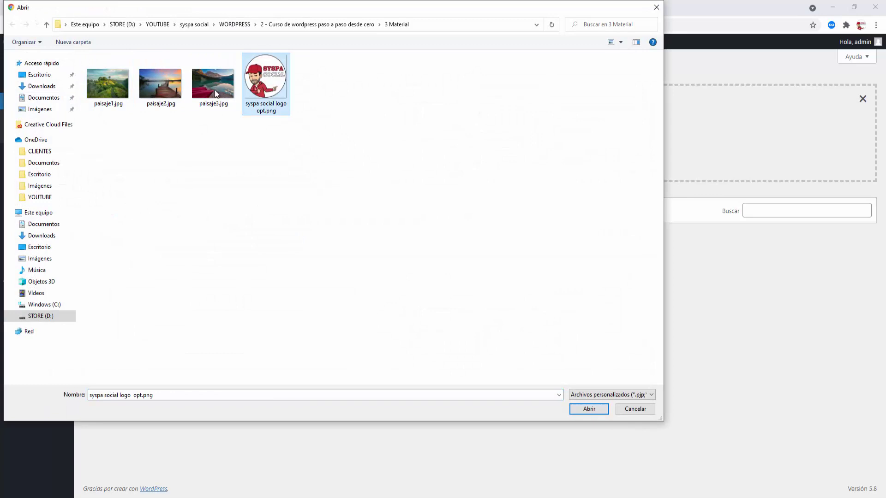
{"action": "left_click", "coordinate": [104, 79], "text": "shift"}
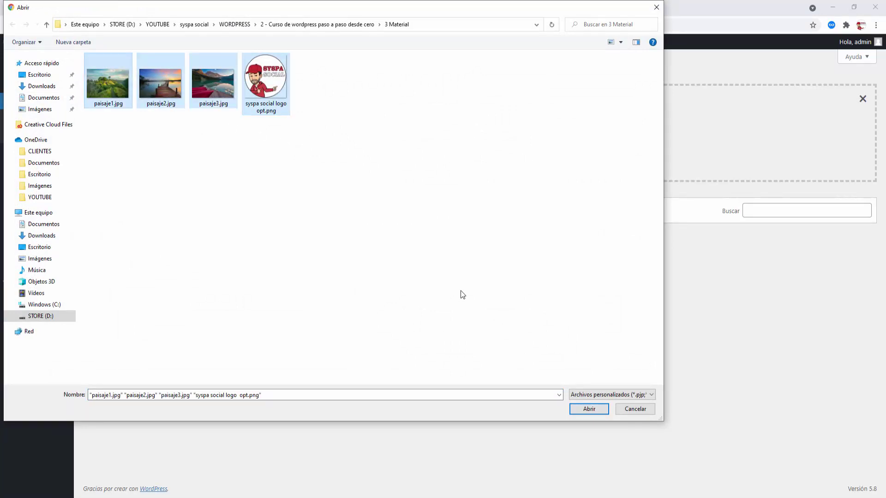
{"action": "left_click", "coordinate": [582, 411]}
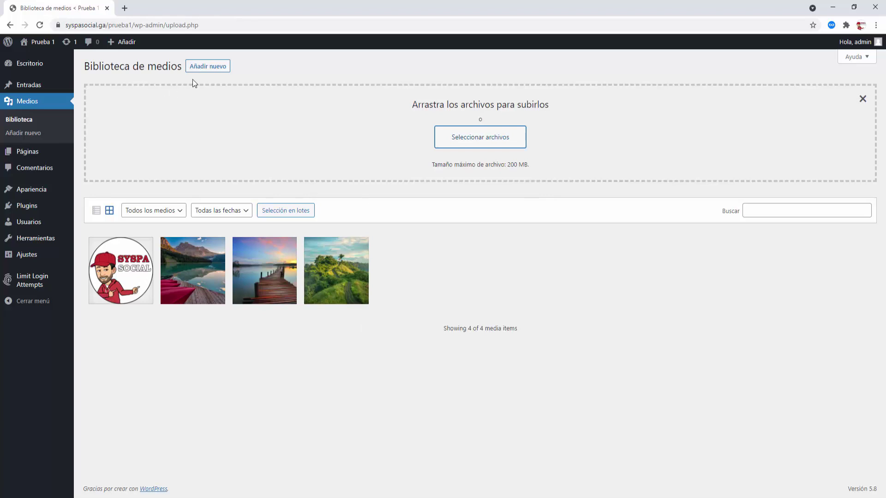
{"action": "left_click", "coordinate": [21, 122]}
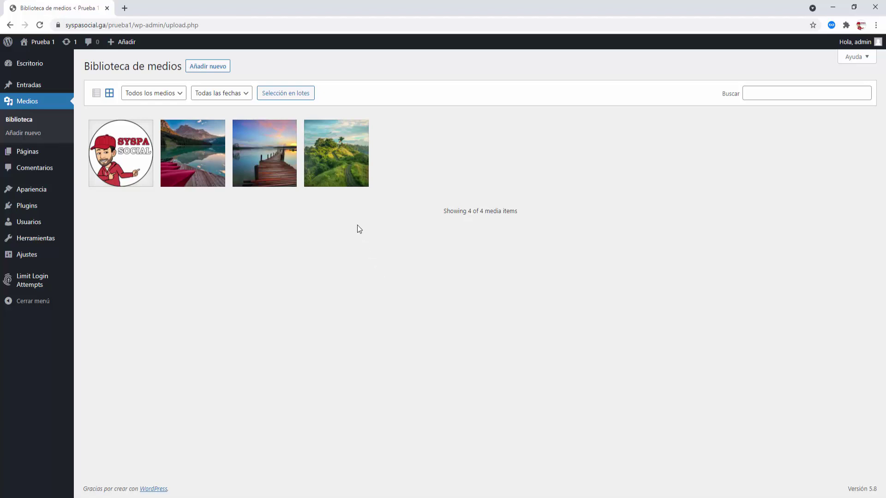
{"action": "left_click", "coordinate": [341, 167]}
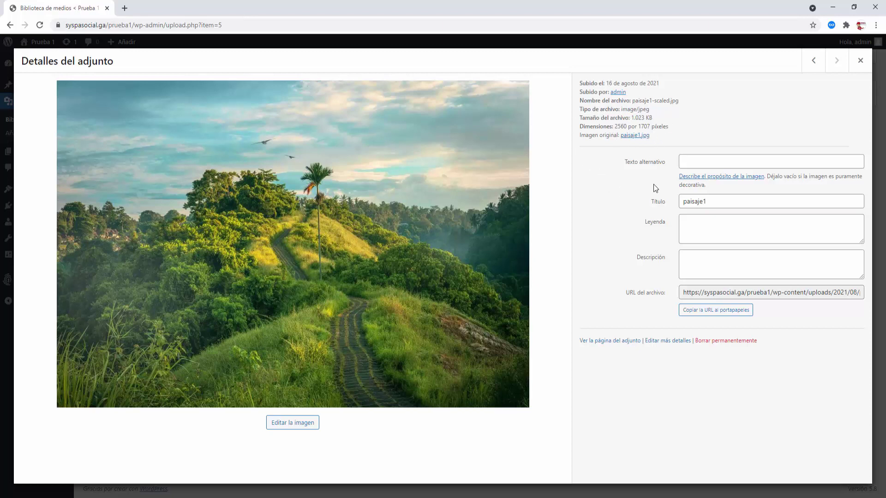
{"action": "left_click", "coordinate": [685, 165]}
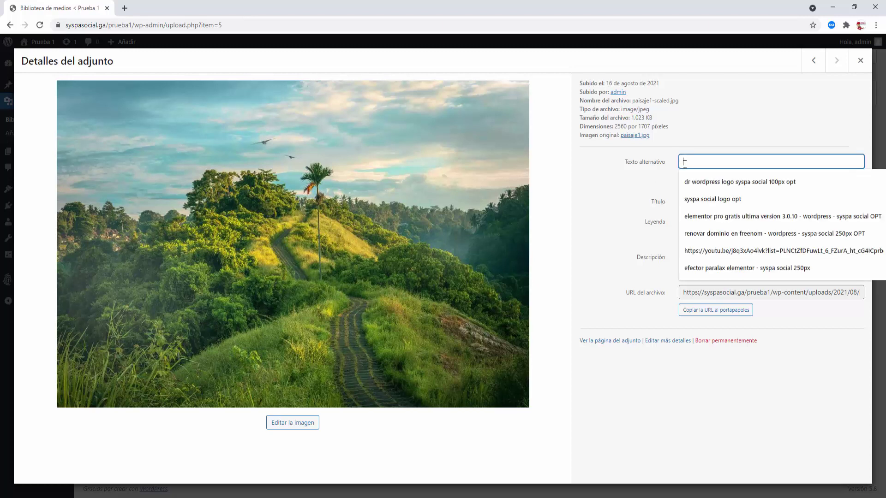
{"action": "left_click", "coordinate": [651, 175]}
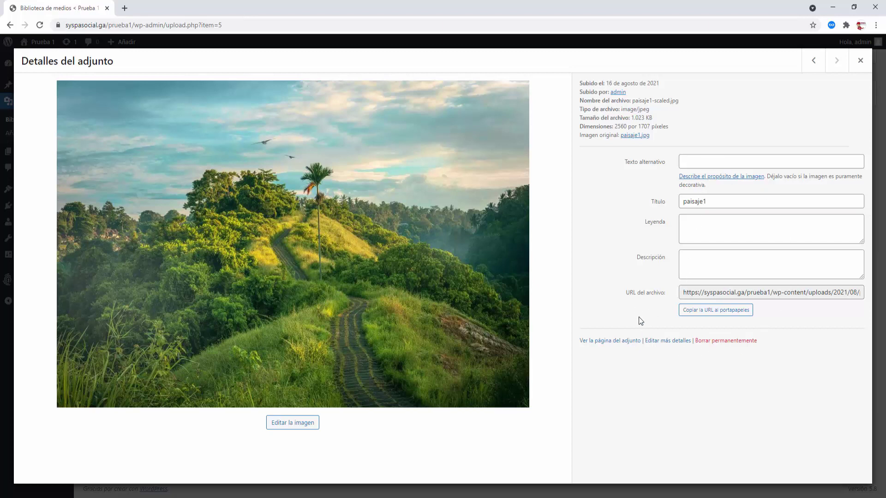
{"action": "left_click", "coordinate": [861, 61]}
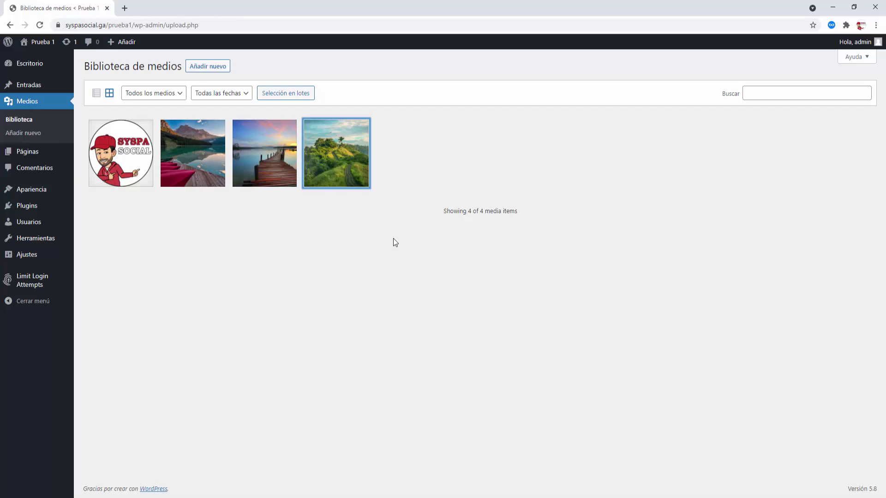
- Open Páginas to list the Privacy Policy and Sample Page
{"action": "left_click", "coordinate": [28, 153]}
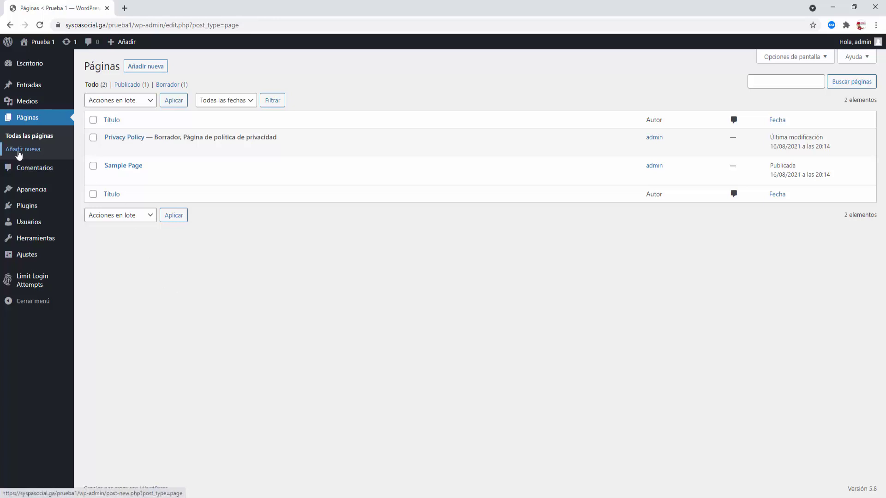
- Add a new page titled 'Inicio' with the paragraph 'Esta es la pagina de inicio.'
{"action": "left_click", "coordinate": [145, 69]}
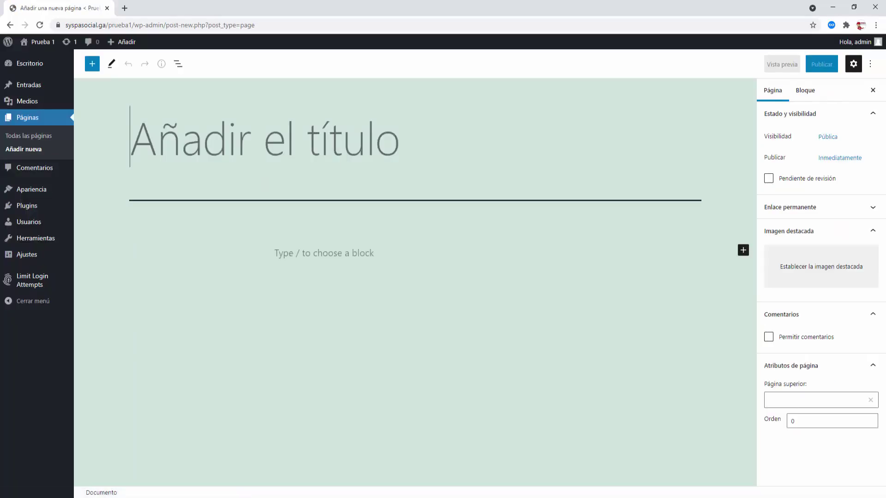
{"action": "type", "text": "Inicio"}
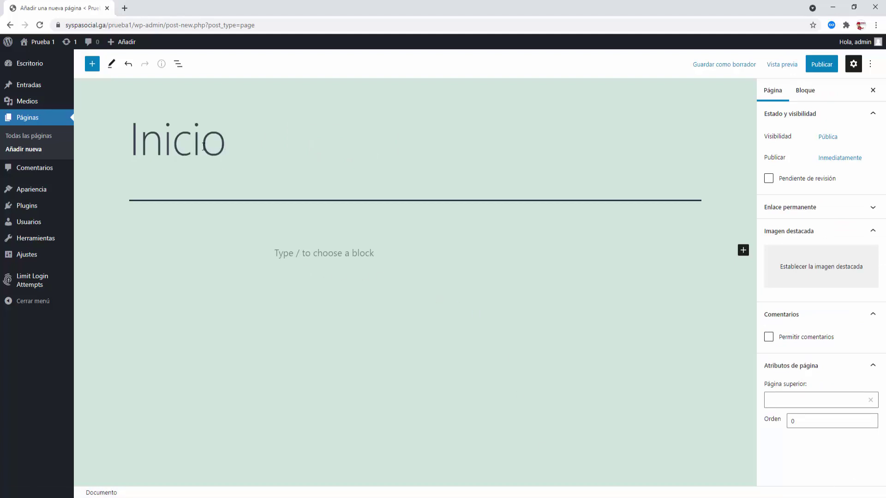
{"action": "left_click", "coordinate": [300, 253]}
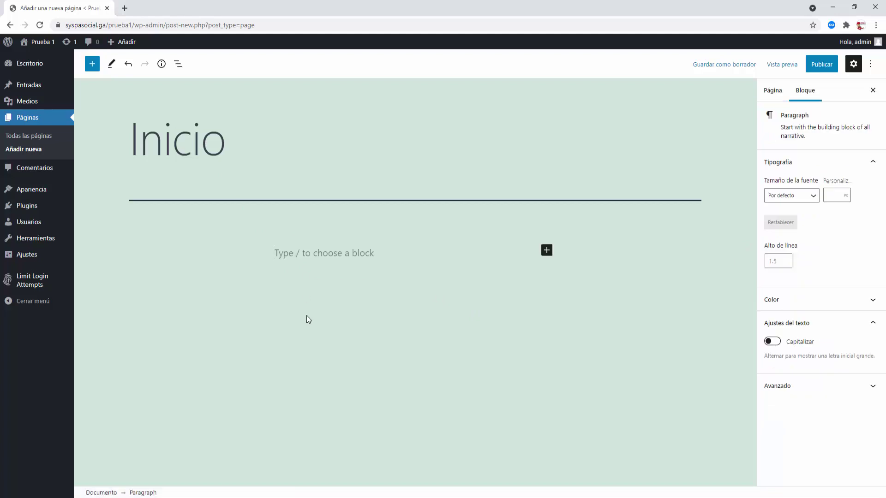
{"action": "type", "text": "Inc"}
{"action": "key", "text": "BackSpace"}
{"action": "key", "text": "BackSpace"}
{"action": "key", "text": "BackSpace"}
{"action": "type", "text": "E"}
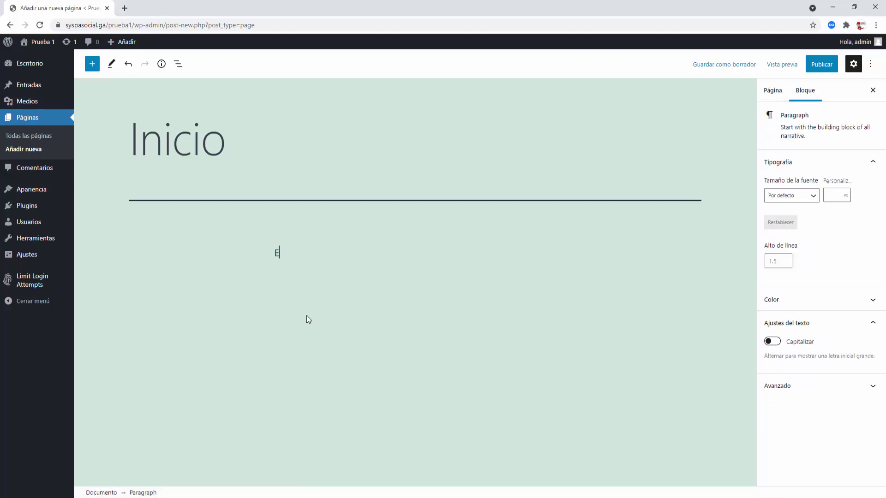
{"action": "type", "text": "sta es la pagina de inicio."}
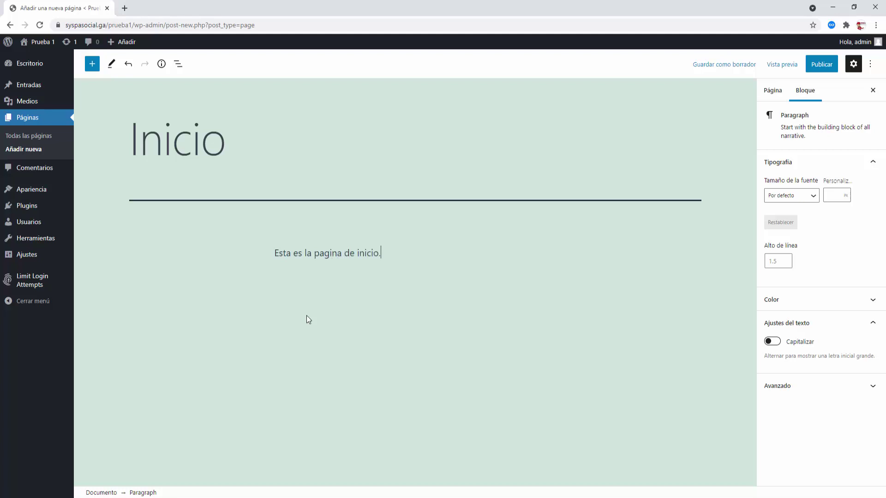
{"action": "key", "text": "Return"}
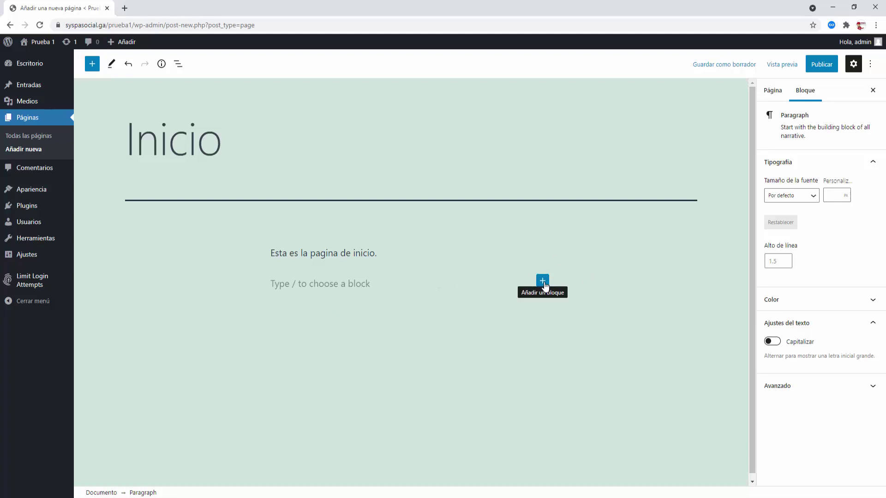
- Insert an Image block below the paragraph using paisaje3 from the media library
{"action": "left_click", "coordinate": [543, 282]}
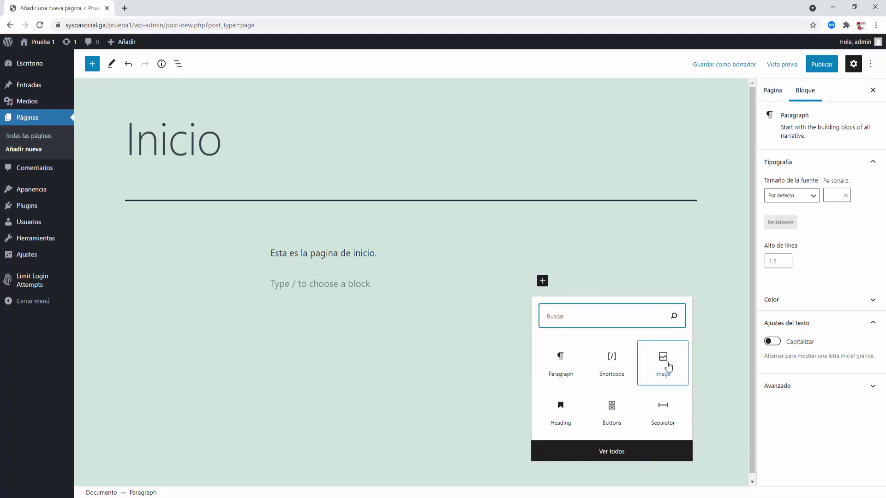
{"action": "left_click", "coordinate": [669, 367]}
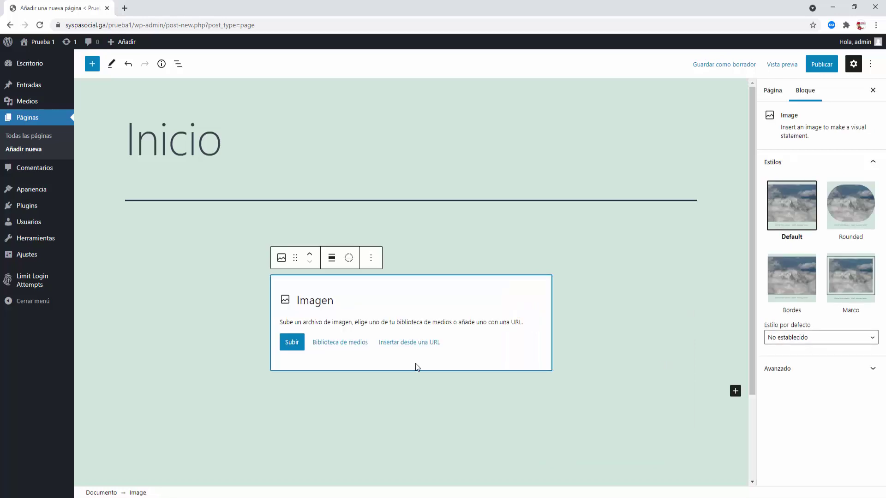
{"action": "left_click", "coordinate": [342, 344]}
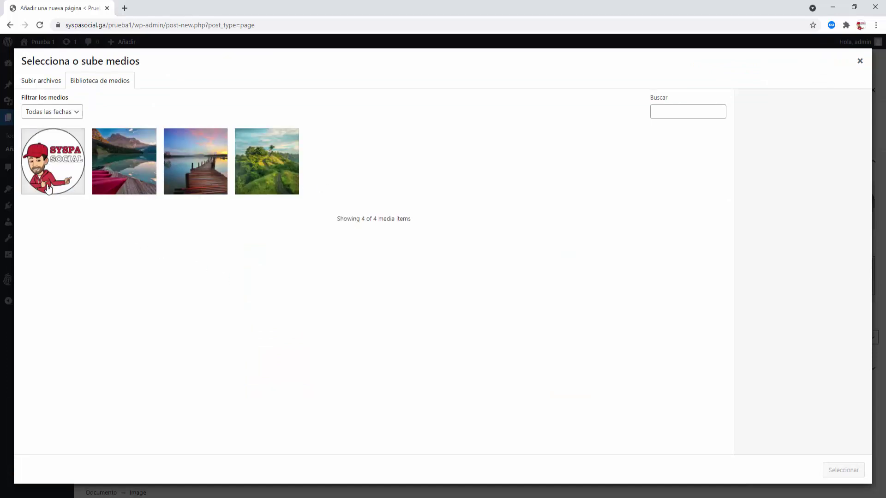
{"action": "left_click", "coordinate": [114, 182]}
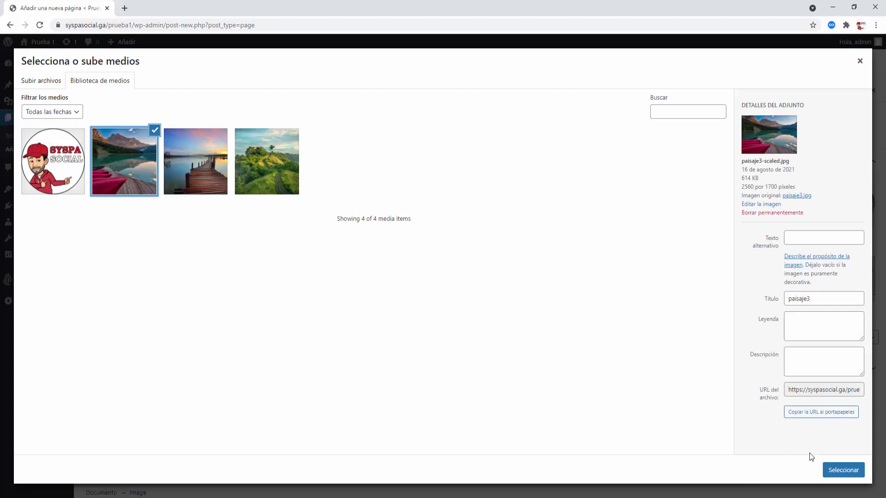
{"action": "left_click", "coordinate": [838, 471]}
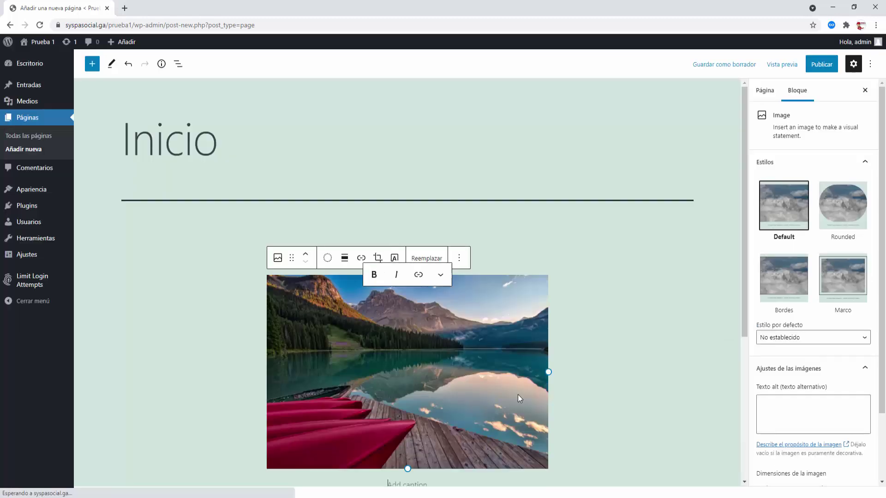
{"action": "left_click", "coordinate": [597, 374]}
{"action": "left_click", "coordinate": [466, 345]}
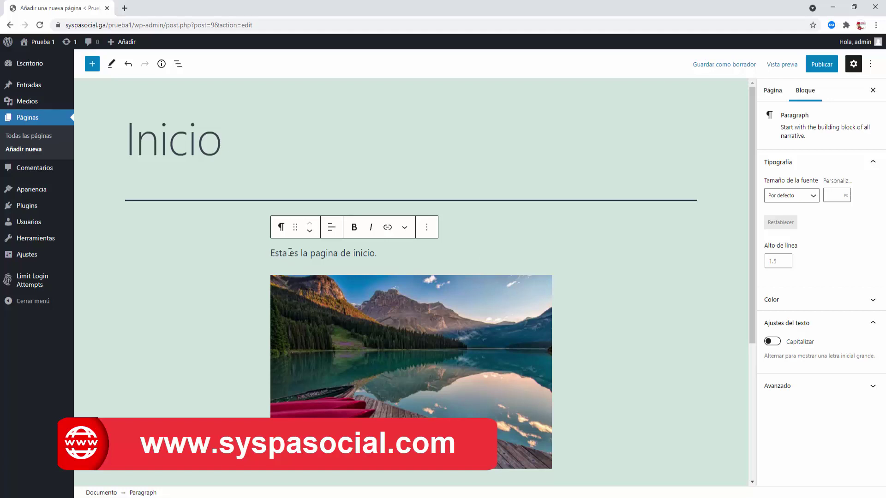
- Apply the Rounded block style to the mountain-lake image, cropping it into an oval
{"action": "left_click", "coordinate": [509, 312]}
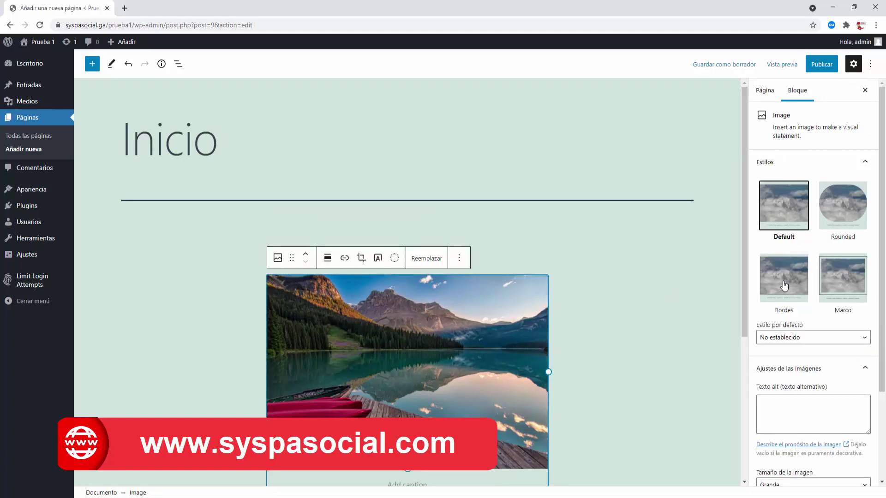
{"action": "left_click", "coordinate": [841, 210]}
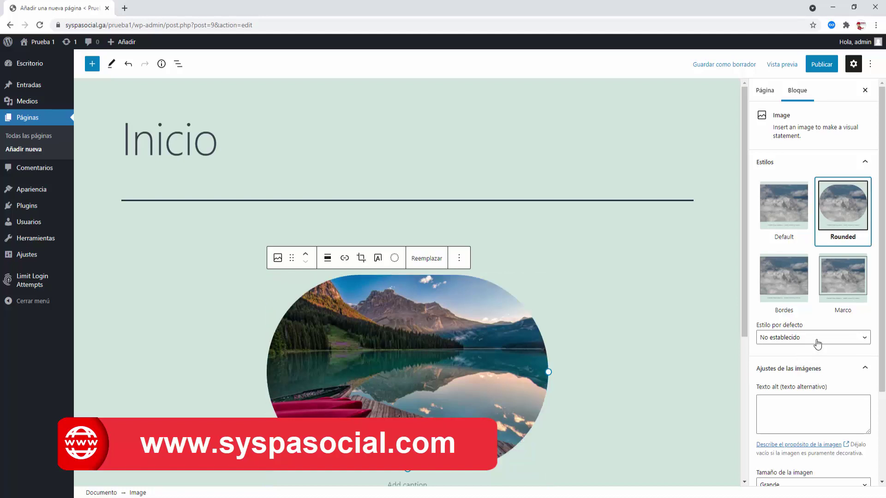
{"action": "scroll", "coordinate": [817, 344], "scroll_direction": "down", "scroll_amount": 1}
{"action": "scroll", "coordinate": [818, 344], "scroll_direction": "down", "scroll_amount": 3}
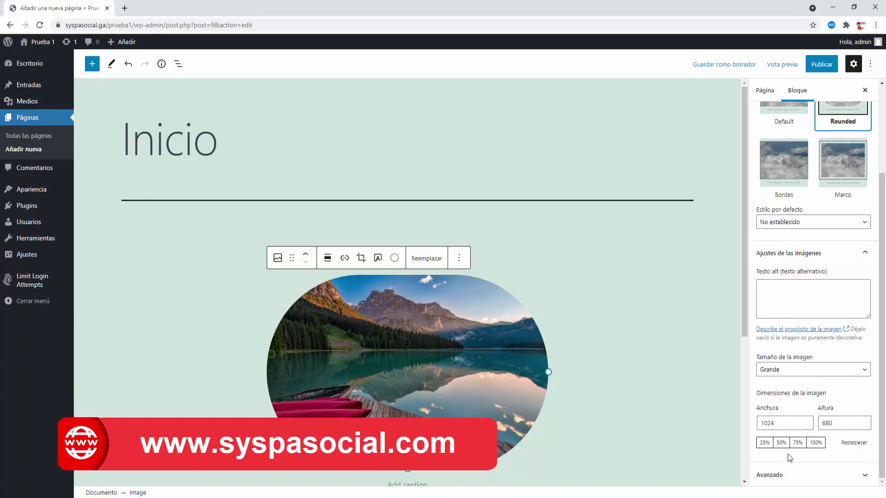
{"action": "scroll", "coordinate": [790, 458], "scroll_direction": "up", "scroll_amount": 3}
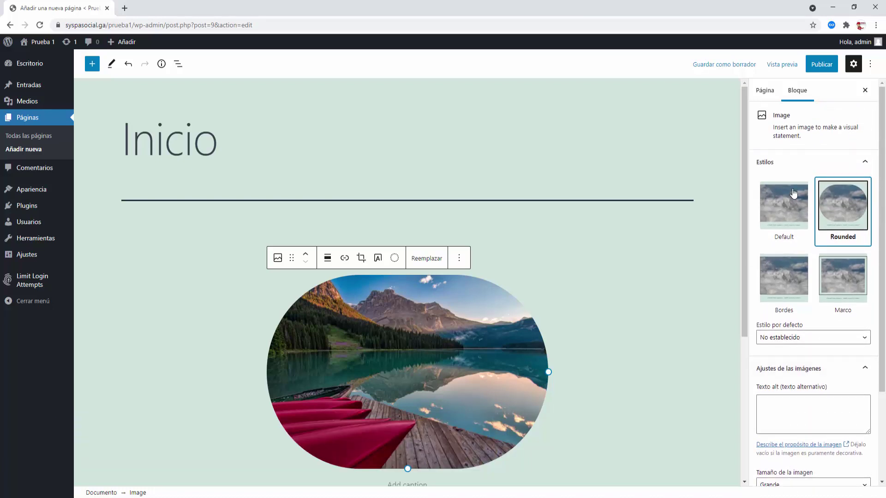
{"action": "left_click", "coordinate": [477, 253]}
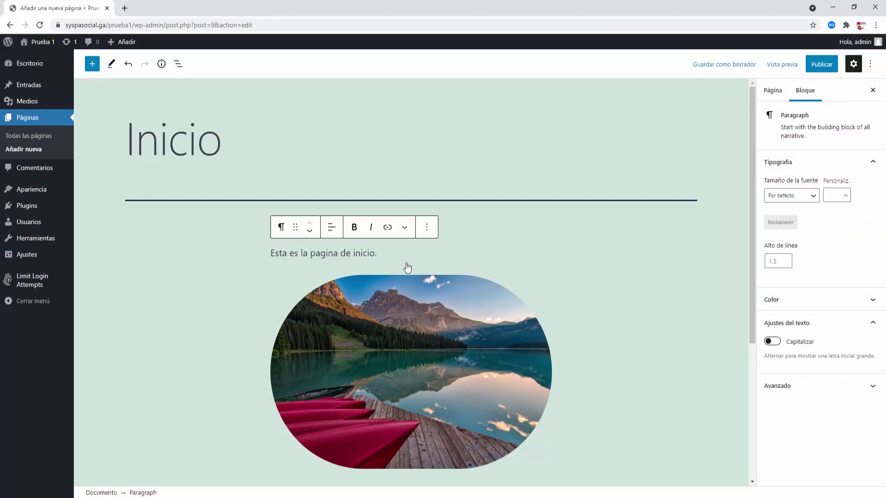
- Change the intro paragraph's background colour from beige to light green
{"action": "left_click", "coordinate": [872, 301]}
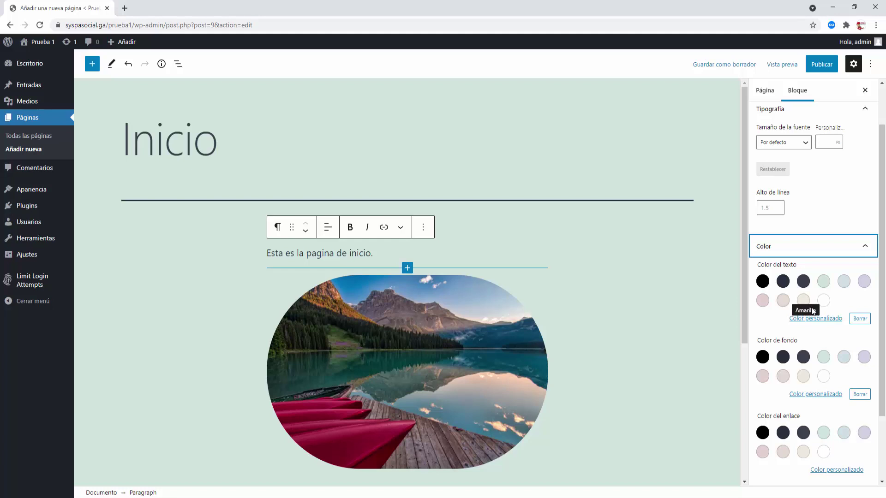
{"action": "left_click", "coordinate": [802, 377]}
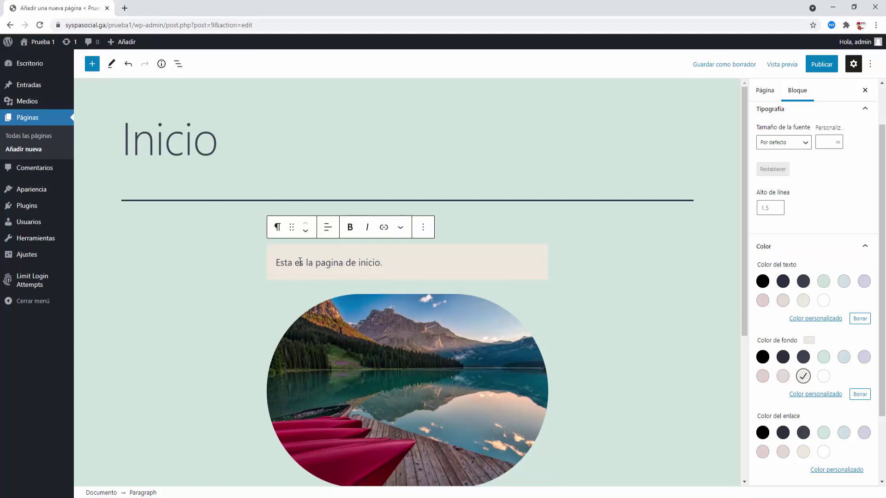
{"action": "left_click", "coordinate": [824, 358]}
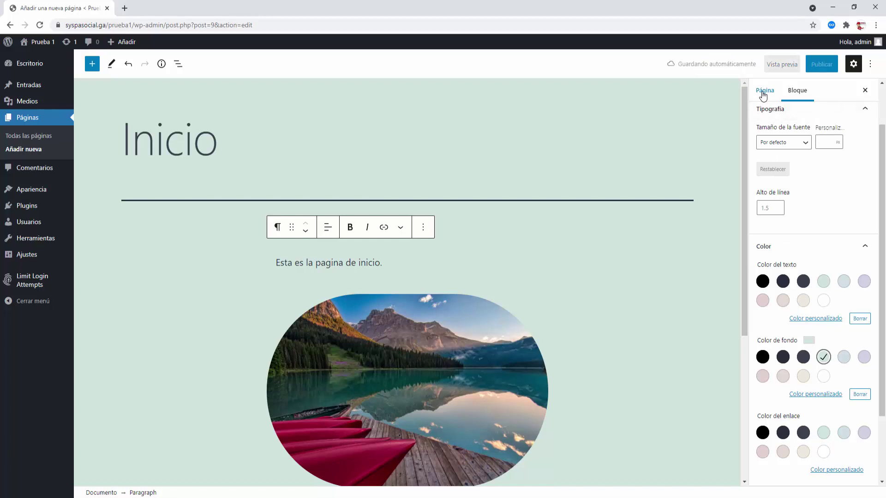
{"action": "left_click", "coordinate": [763, 92]}
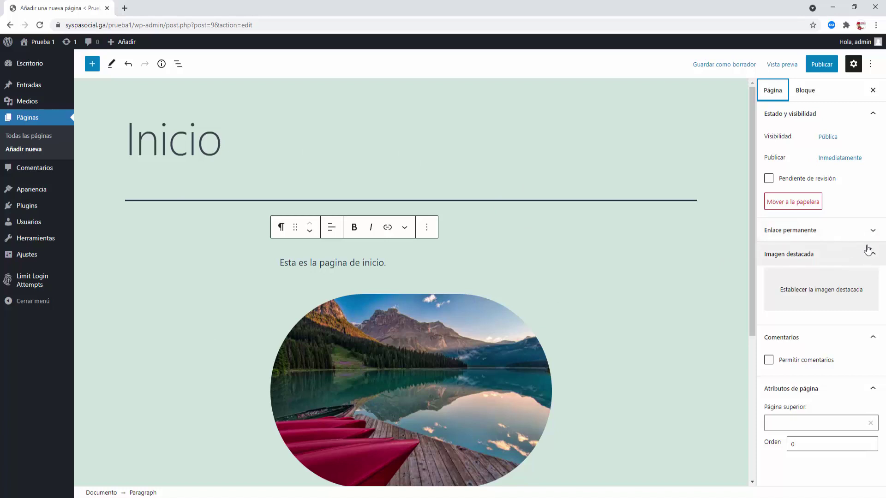
- Expand Enlace permanente to show the page's URL slug 'inicio'
{"action": "left_click", "coordinate": [872, 230]}
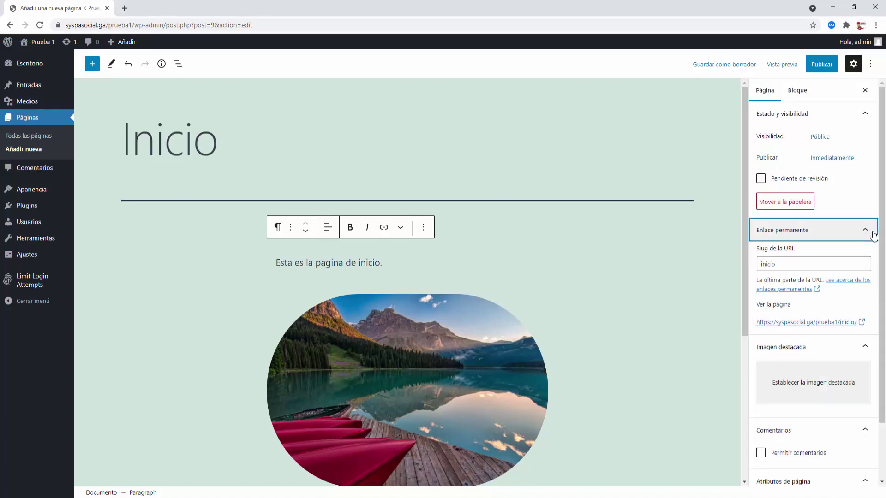
{"action": "left_click", "coordinate": [787, 264]}
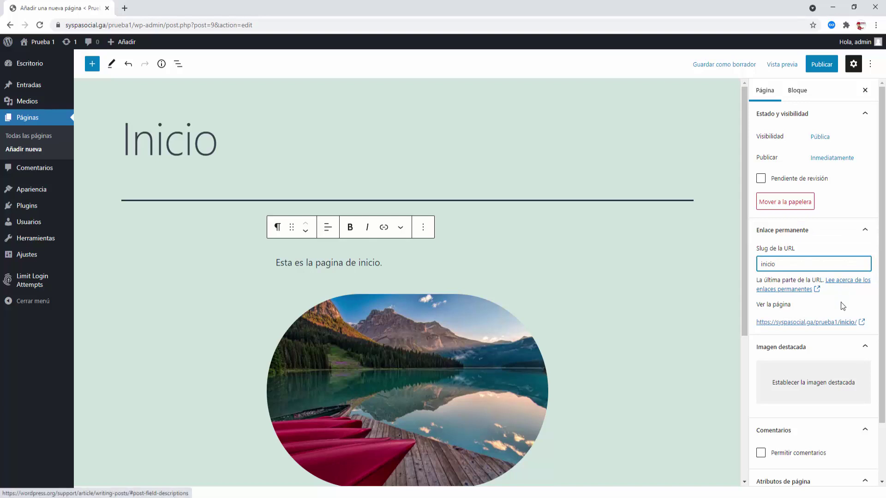
{"action": "scroll", "coordinate": [815, 382], "scroll_direction": "down", "scroll_amount": 2}
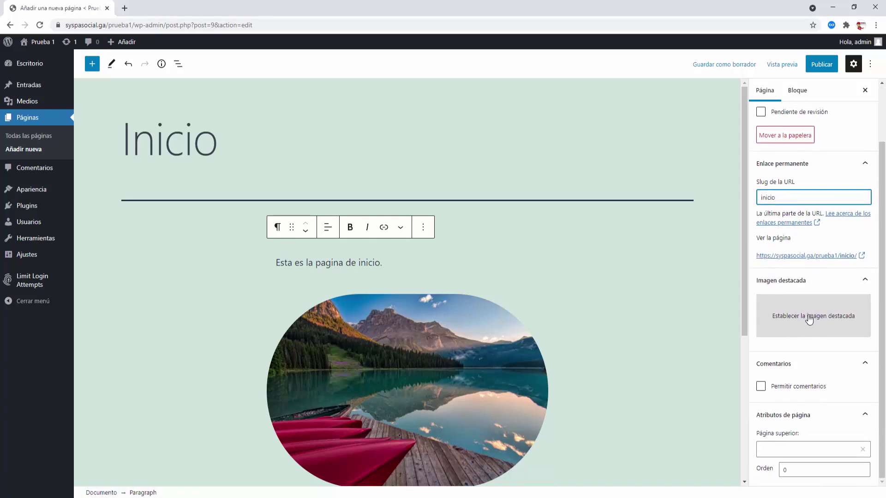
- Set the paisaje3 mountain-lake photo as the Inicio page's featured image
{"action": "left_click", "coordinate": [809, 318]}
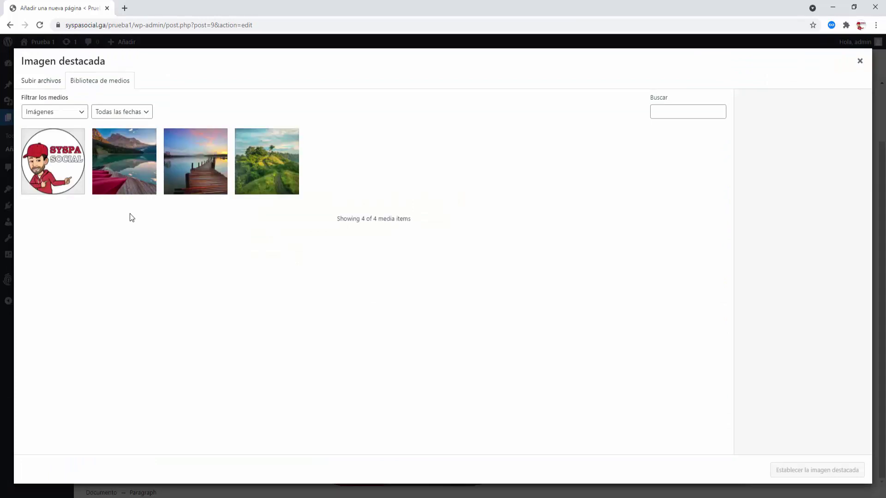
{"action": "left_click", "coordinate": [127, 183]}
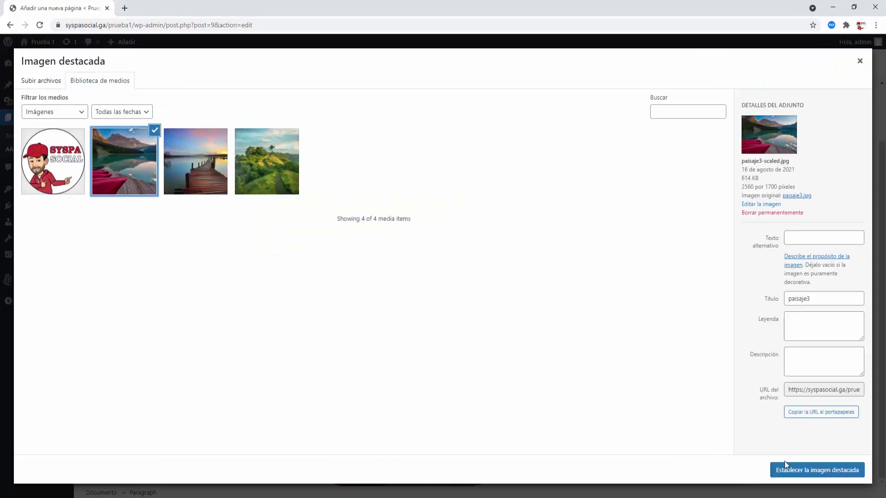
{"action": "left_click", "coordinate": [799, 473]}
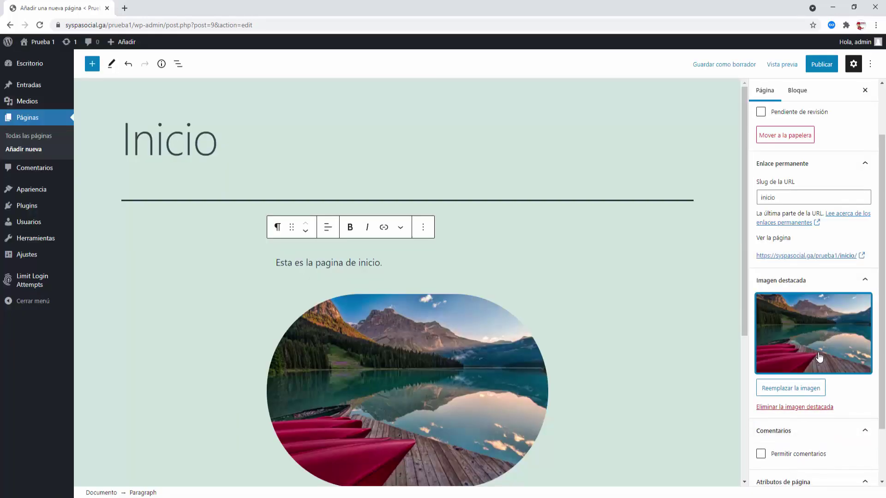
{"action": "scroll", "coordinate": [820, 354], "scroll_direction": "down", "scroll_amount": 2}
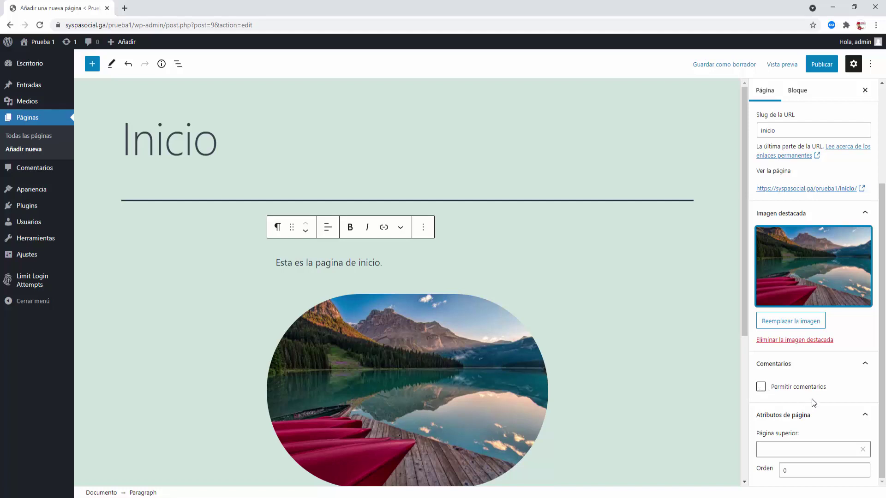
{"action": "scroll", "coordinate": [813, 402], "scroll_direction": "up", "scroll_amount": 3}
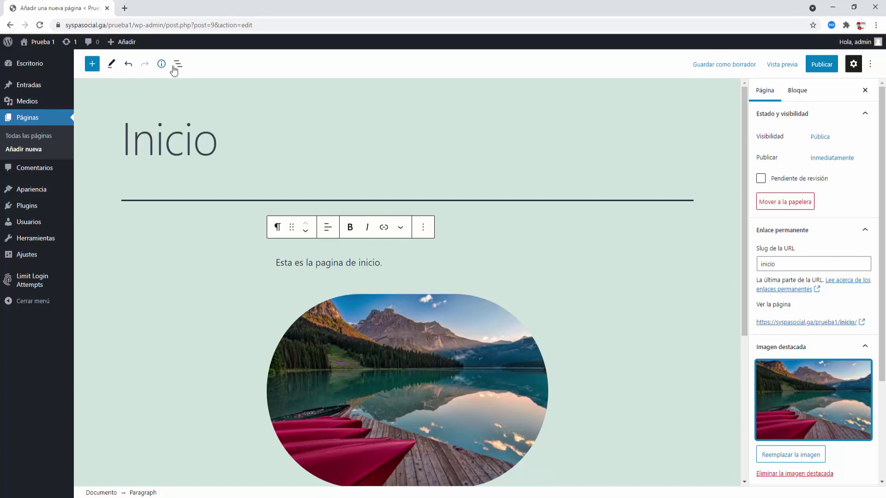
- Publish the Inicio page, confirm it, and close the post-publish summary
{"action": "left_click", "coordinate": [112, 68]}
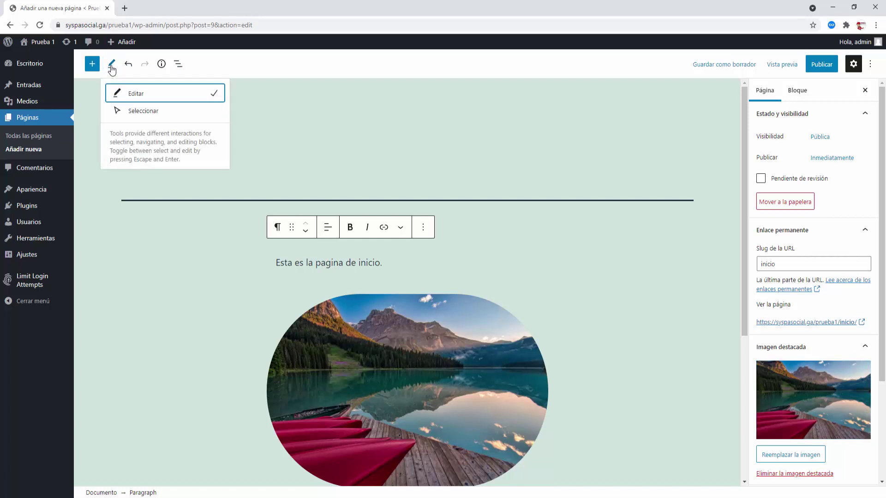
{"action": "left_click", "coordinate": [397, 134]}
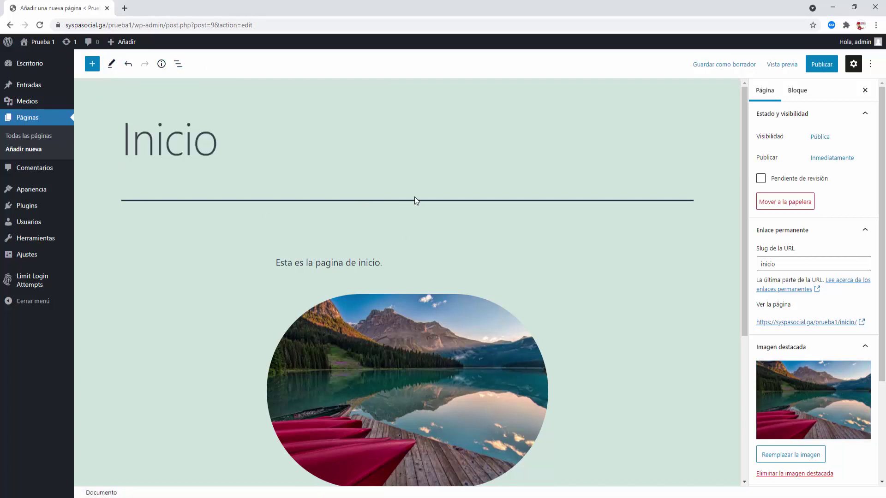
{"action": "left_click", "coordinate": [822, 64]}
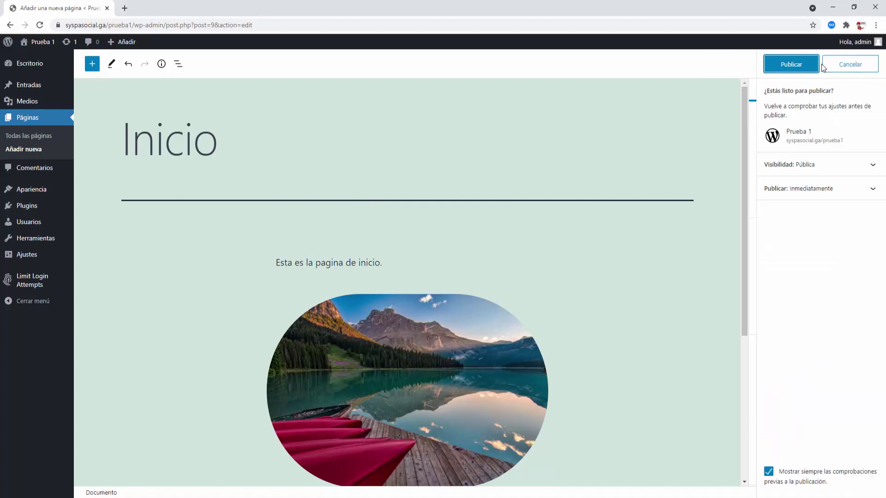
{"action": "left_click", "coordinate": [790, 65]}
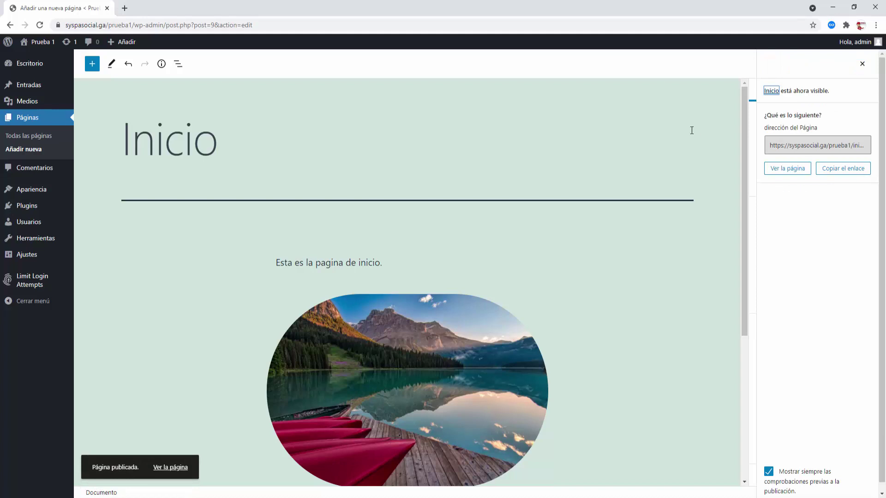
{"action": "left_click", "coordinate": [862, 64]}
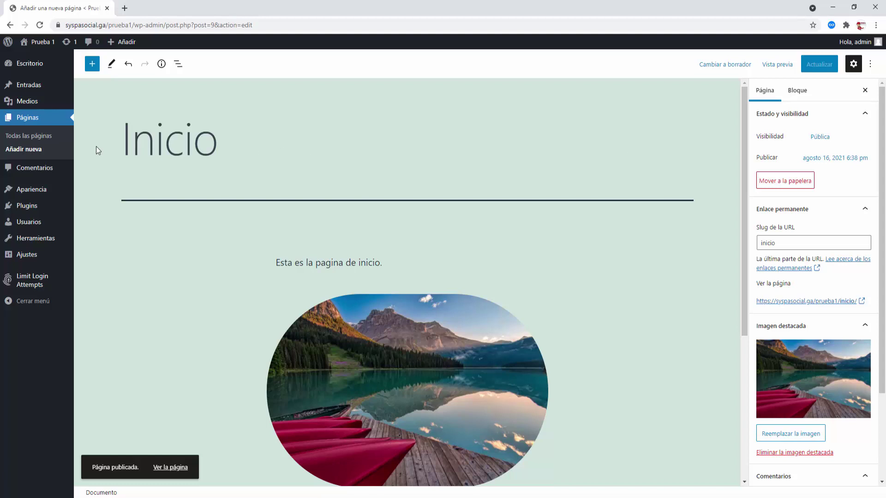
- Add a blank page titled 'Blog' and publish it right away
{"action": "left_click", "coordinate": [24, 151]}
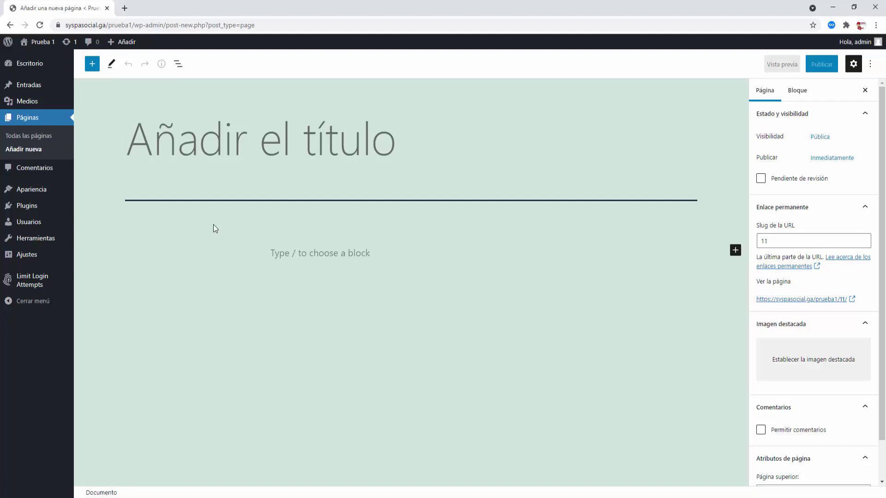
{"action": "type", "text": "Blog"}
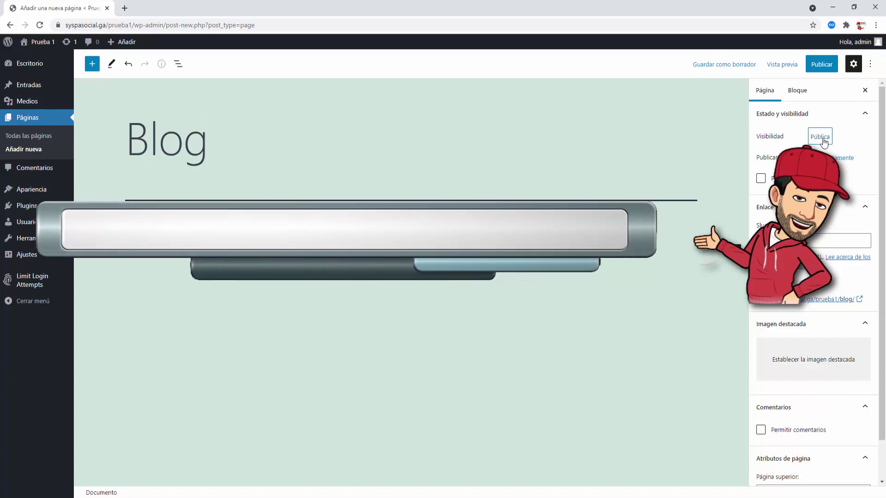
{"action": "left_click", "coordinate": [827, 67]}
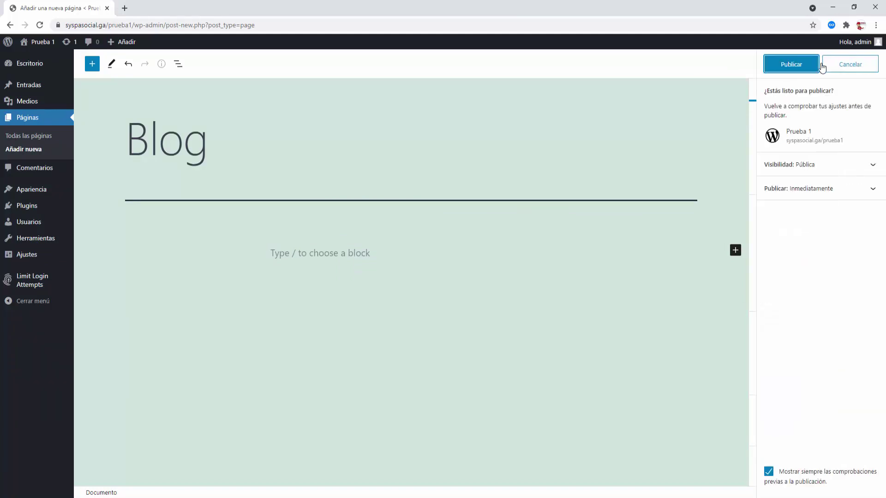
{"action": "left_click", "coordinate": [790, 71]}
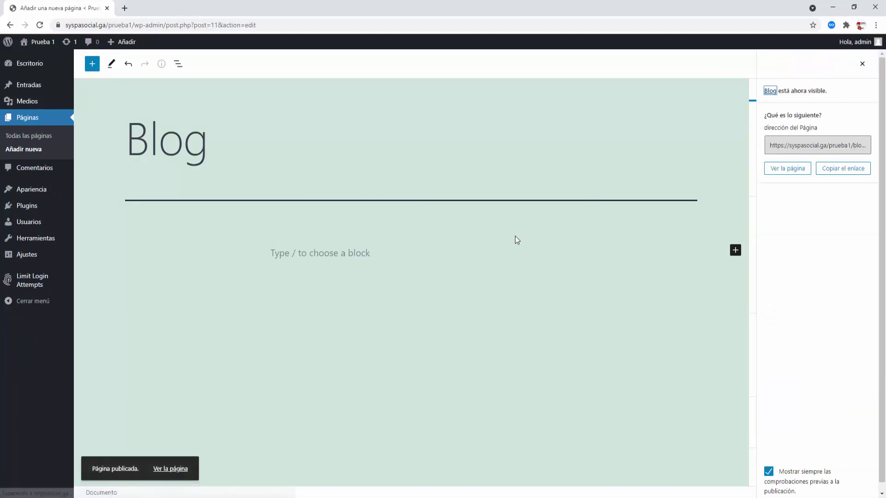
- From the Pages list, open Inicio's editor in a new browser tab and switch to it
{"action": "left_click", "coordinate": [27, 140]}
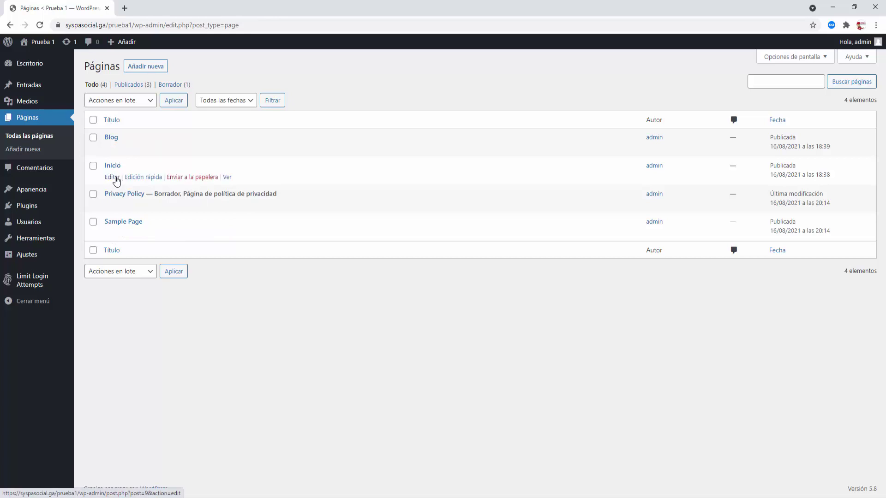
{"action": "right_click", "coordinate": [115, 179]}
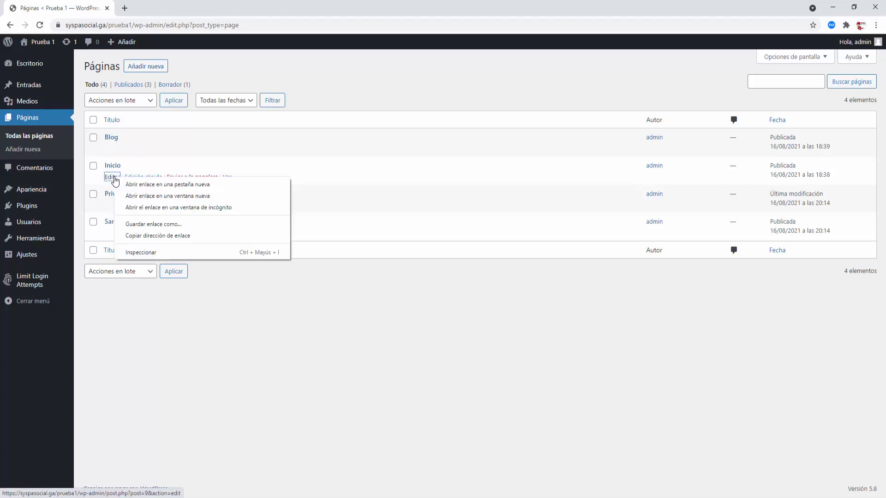
{"action": "left_click", "coordinate": [129, 184]}
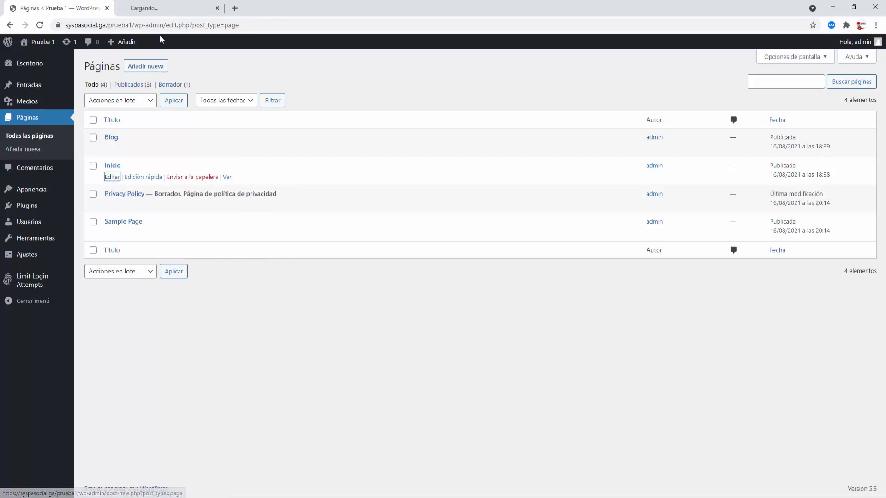
{"action": "left_click", "coordinate": [166, 8]}
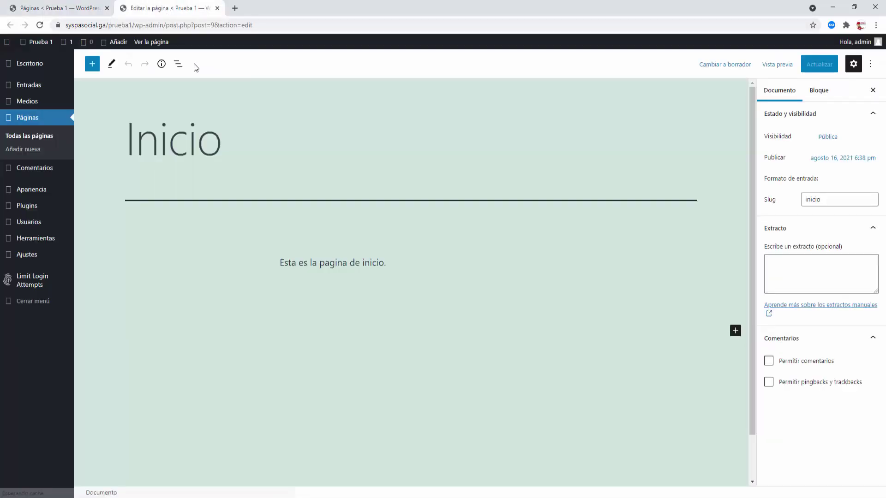
- Insert the paragraph 'Es impresionante!!!' below Inicio's intro text and save with Actualizar
{"action": "left_click", "coordinate": [401, 262]}
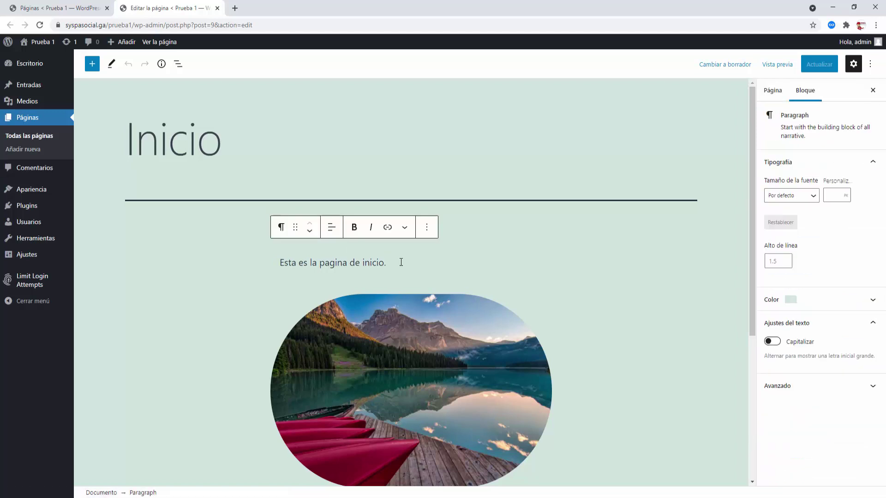
{"action": "key", "text": "Return"}
{"action": "type", "text": "Es "}
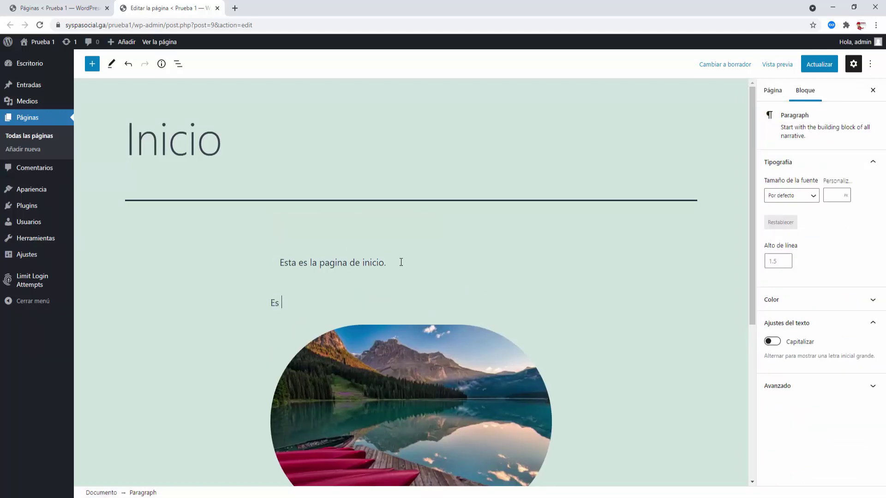
{"action": "type", "text": "impresionante!!!"}
{"action": "left_click", "coordinate": [401, 263]}
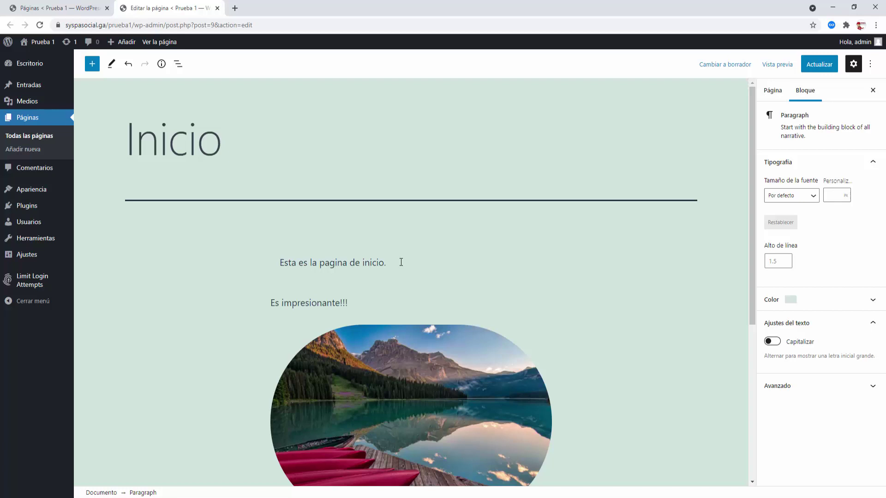
{"action": "left_click", "coordinate": [824, 69]}
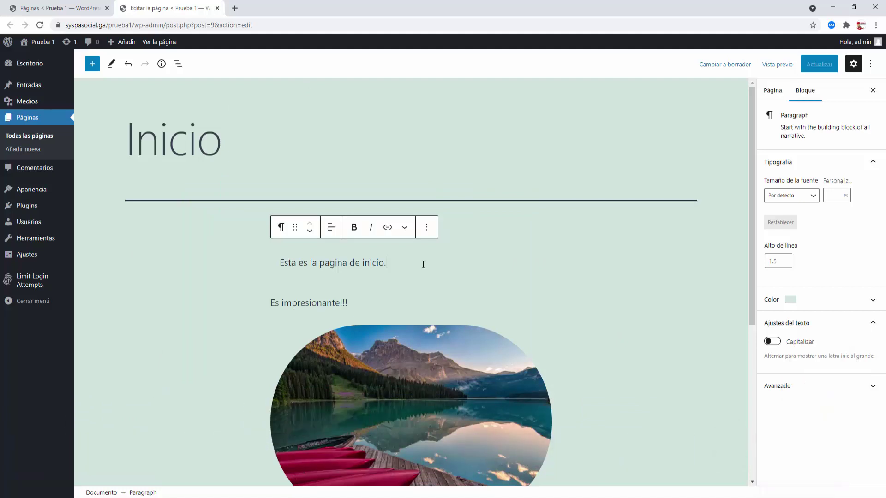
{"action": "left_click", "coordinate": [404, 307]}
{"action": "scroll", "coordinate": [576, 325], "scroll_direction": "down", "scroll_amount": 3}
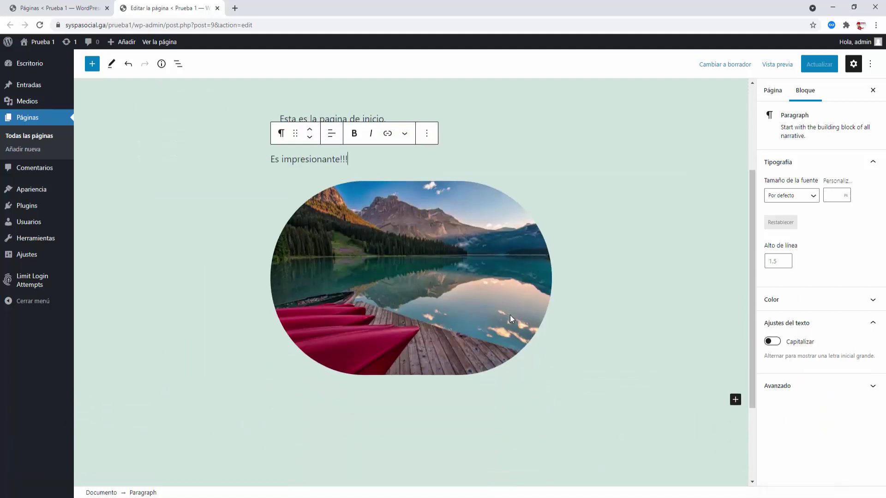
{"action": "left_click", "coordinate": [735, 400]}
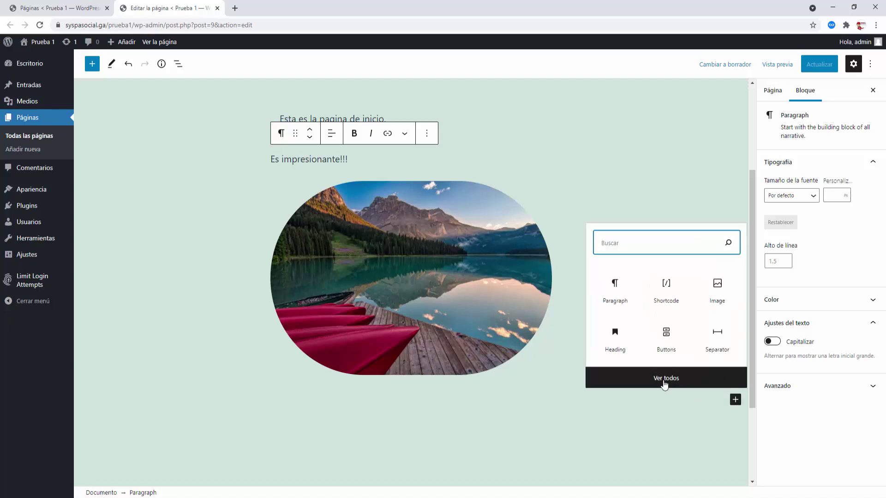
{"action": "left_click", "coordinate": [663, 382]}
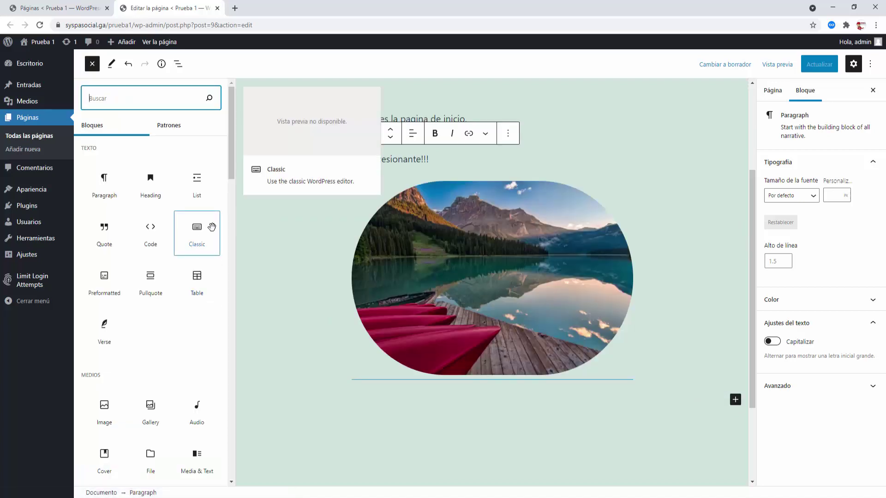
{"action": "scroll", "coordinate": [220, 227], "scroll_direction": "down", "scroll_amount": 5}
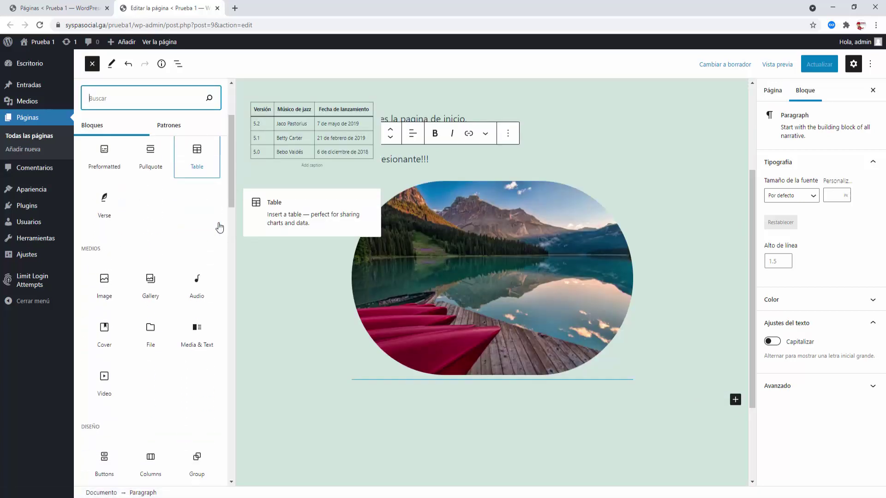
{"action": "scroll", "coordinate": [220, 227], "scroll_direction": "down", "scroll_amount": 9}
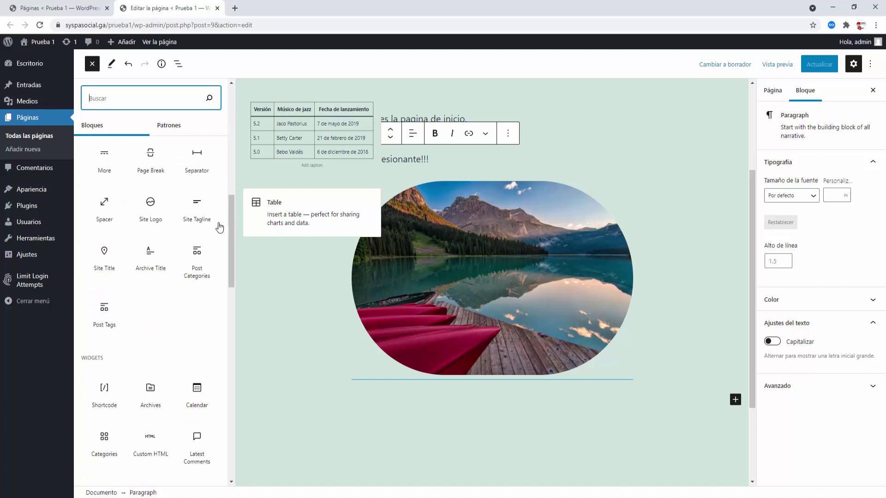
{"action": "scroll", "coordinate": [219, 227], "scroll_direction": "down", "scroll_amount": 7}
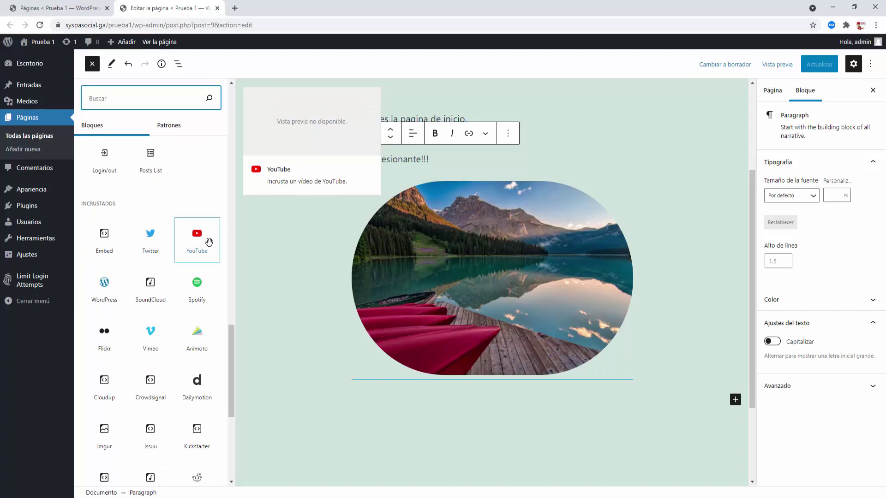
{"action": "scroll", "coordinate": [212, 243], "scroll_direction": "up", "scroll_amount": 6}
{"action": "scroll", "coordinate": [212, 244], "scroll_direction": "up", "scroll_amount": 10}
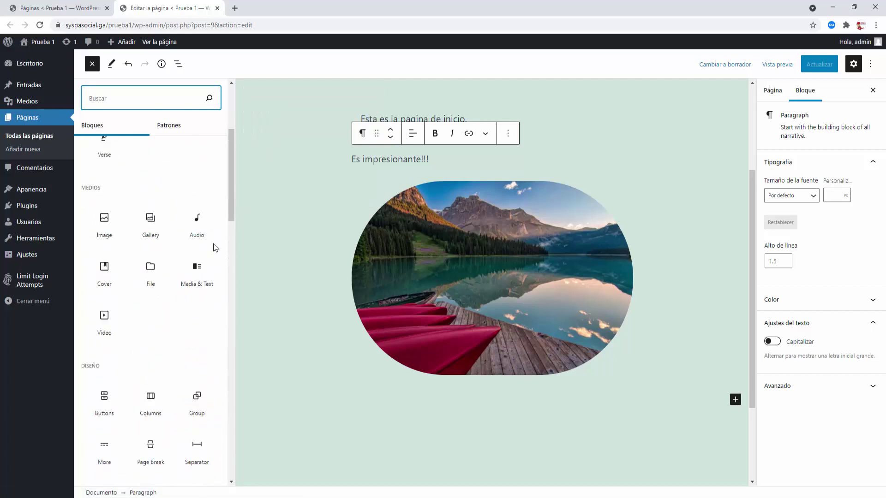
{"action": "left_click", "coordinate": [710, 264]}
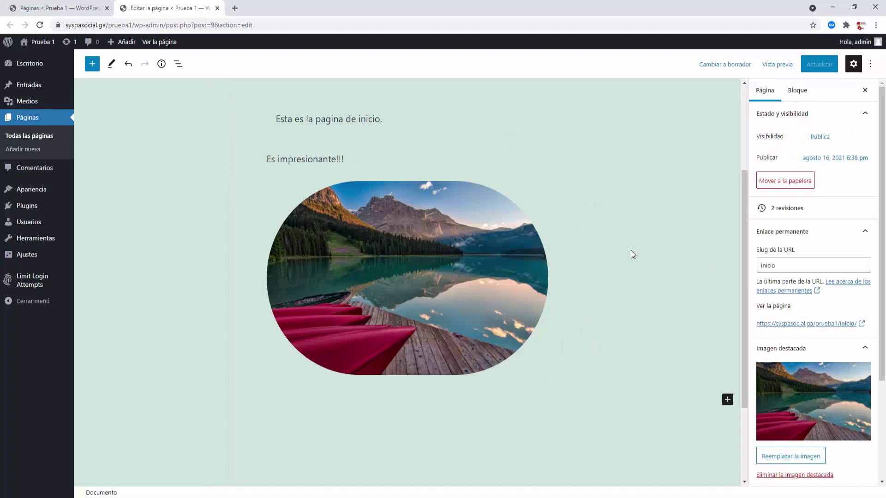
{"action": "scroll", "coordinate": [632, 254], "scroll_direction": "up", "scroll_amount": 3}
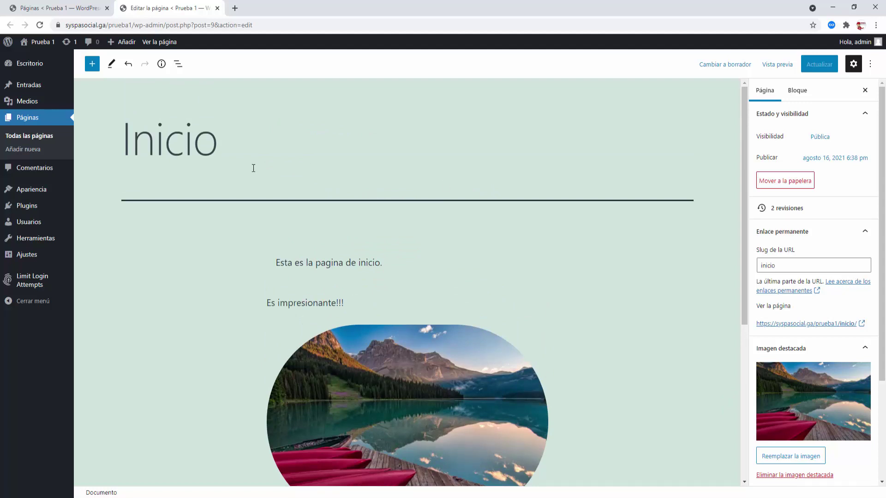
- Move Sample Page to the trash and open the Papelera view
{"action": "left_click", "coordinate": [48, 138]}
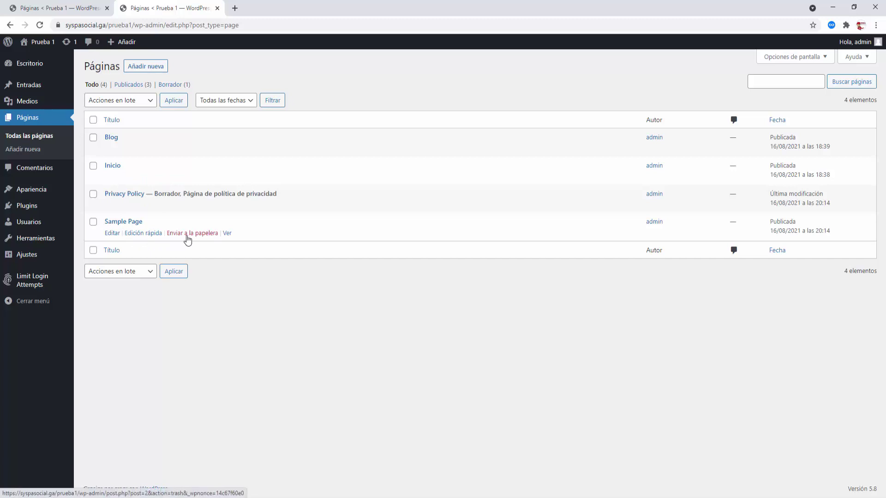
{"action": "left_click", "coordinate": [188, 234]}
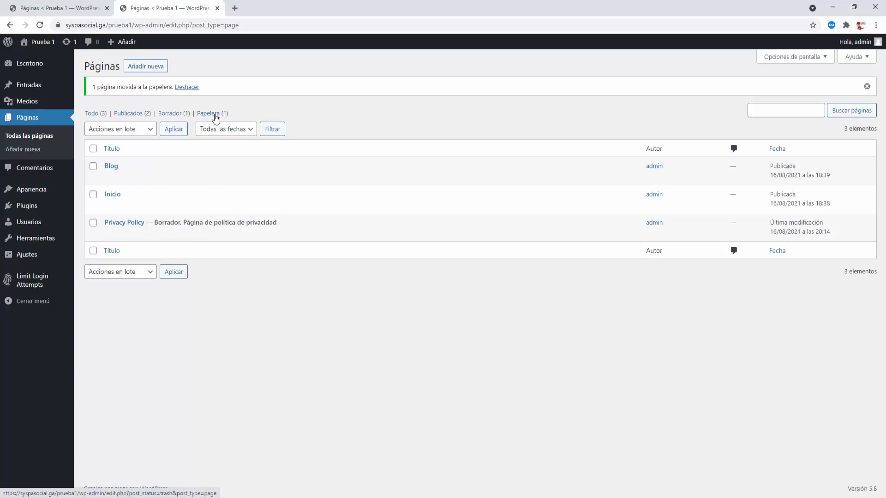
{"action": "left_click", "coordinate": [214, 115]}
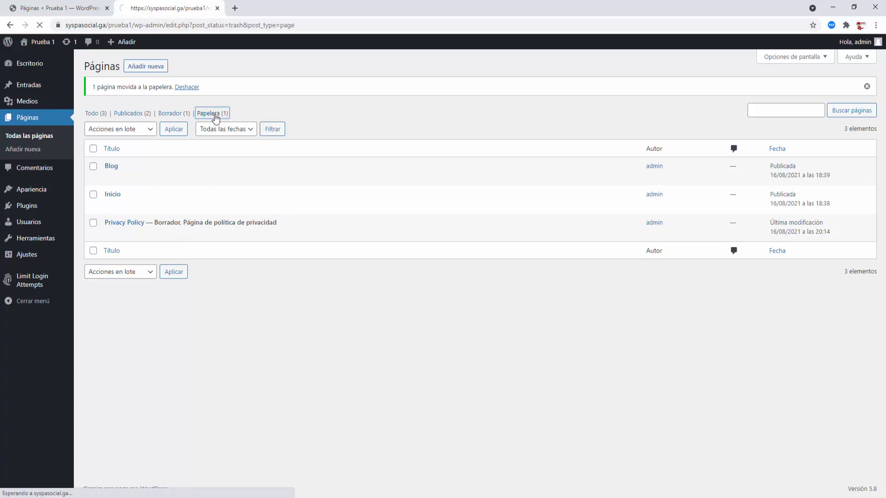
- Permanently delete Sample Page from the trash
{"action": "left_click", "coordinate": [93, 120]}
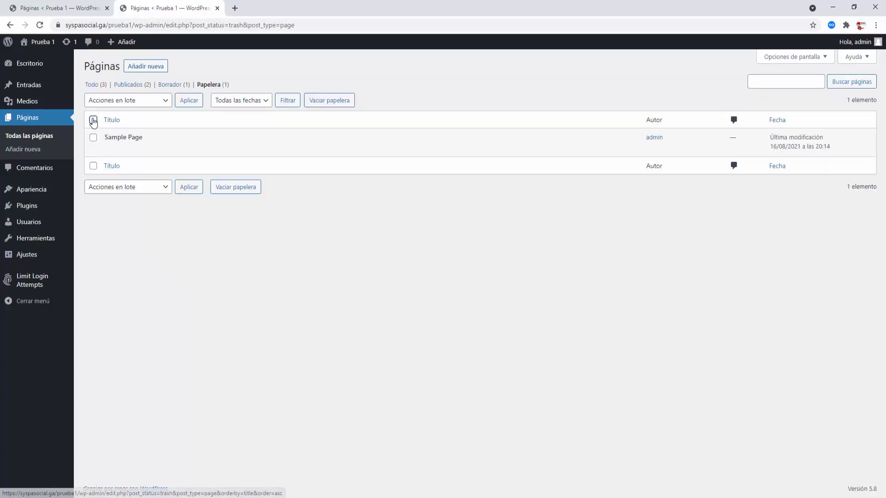
{"action": "left_click", "coordinate": [109, 101]}
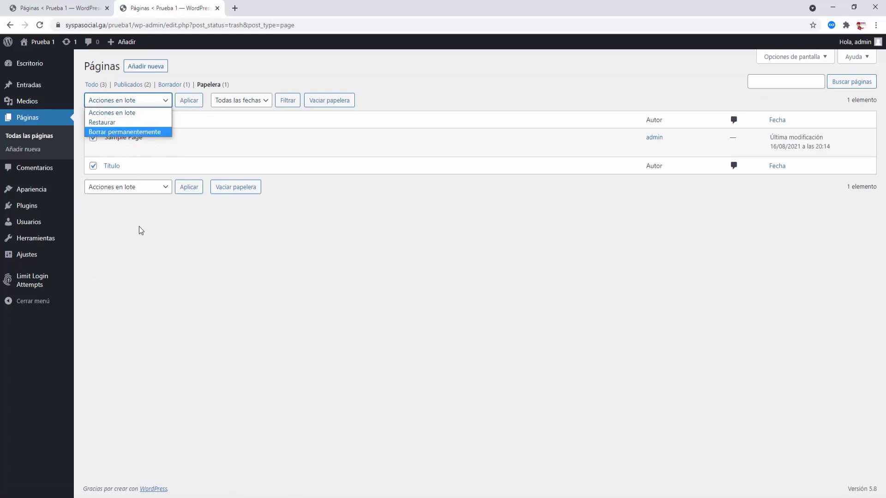
{"action": "left_click", "coordinate": [152, 236]}
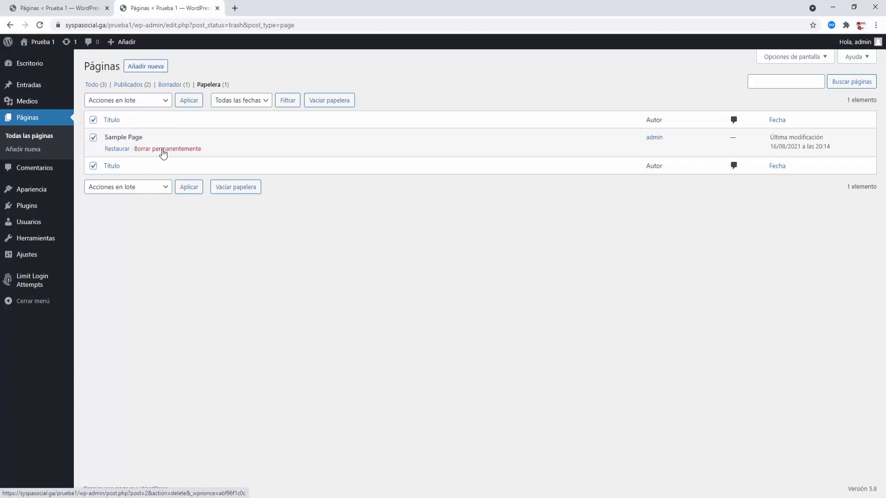
{"action": "left_click", "coordinate": [163, 149]}
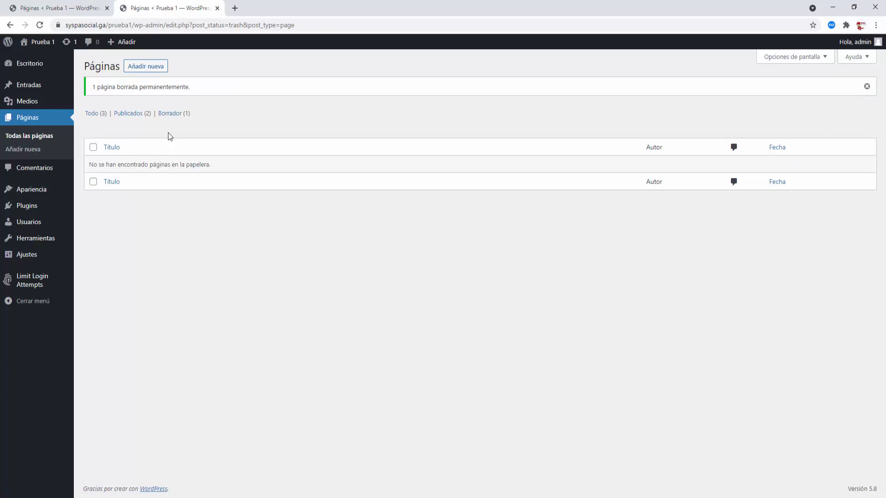
- Return to all pages and check that Privacy Policy remains a Borrador draft
{"action": "left_click", "coordinate": [91, 114]}
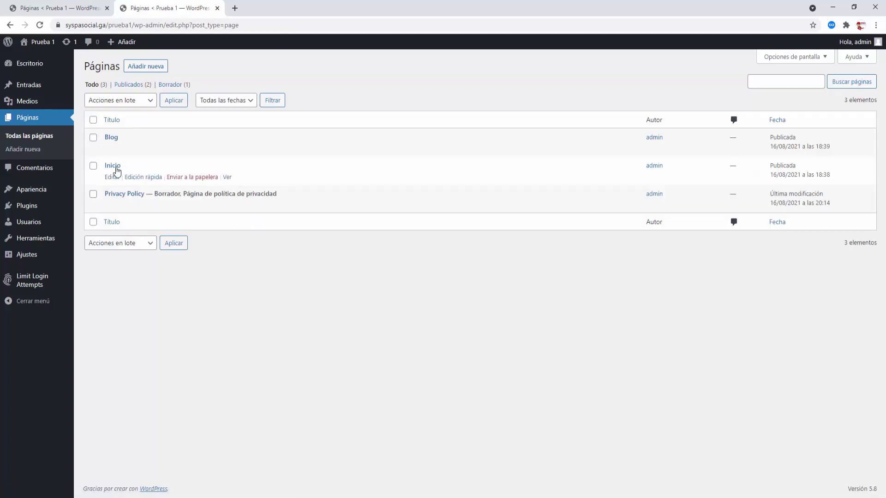
{"action": "mouse_move", "coordinate": [113, 167]}
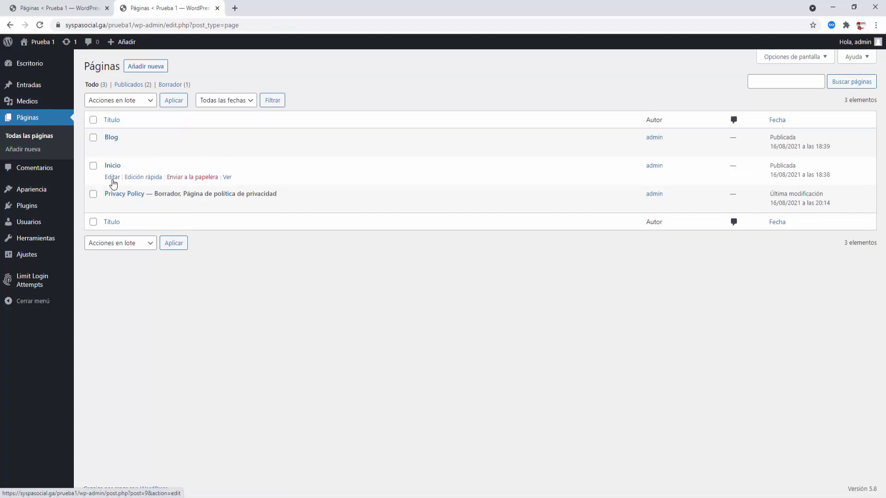
{"action": "mouse_move", "coordinate": [114, 197]}
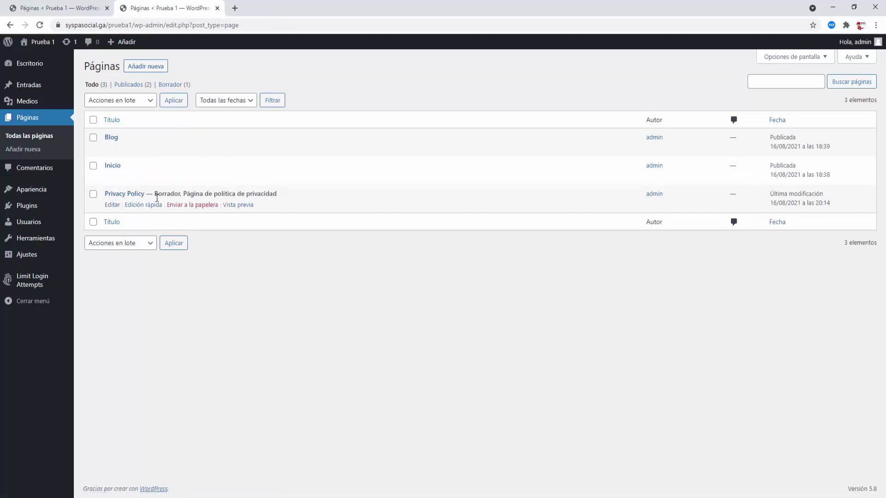
{"action": "left_click_drag", "start_coordinate": [155, 194], "coordinate": [181, 193]}
{"action": "left_click", "coordinate": [219, 248]}
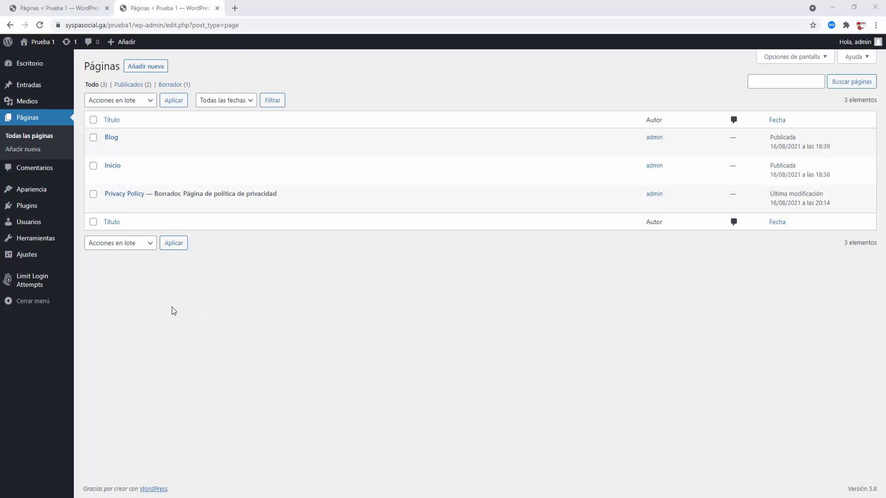
- Open Todas las entradas to see the single post, 'Hello world!'
{"action": "left_click", "coordinate": [28, 85]}
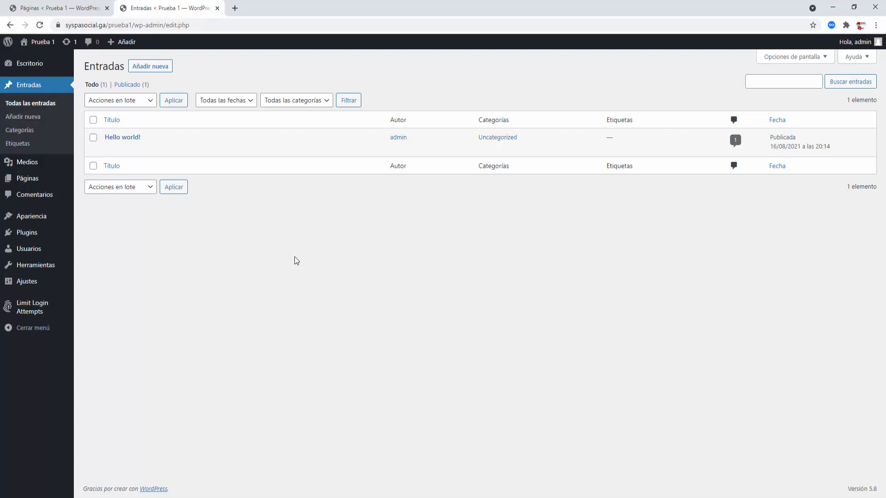
- On Categorías, enter name MI CATEGORIA, slug mi-categoria, and no parent category
{"action": "left_click", "coordinate": [23, 132]}
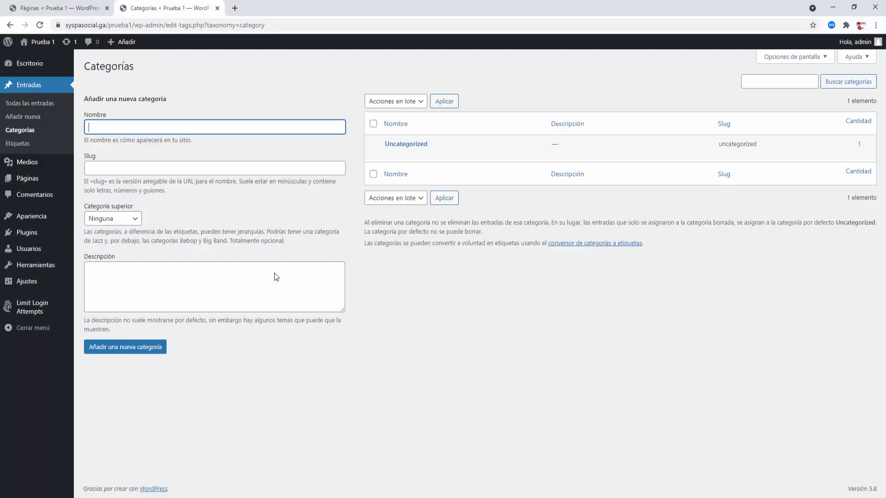
{"action": "left_click", "coordinate": [136, 221]}
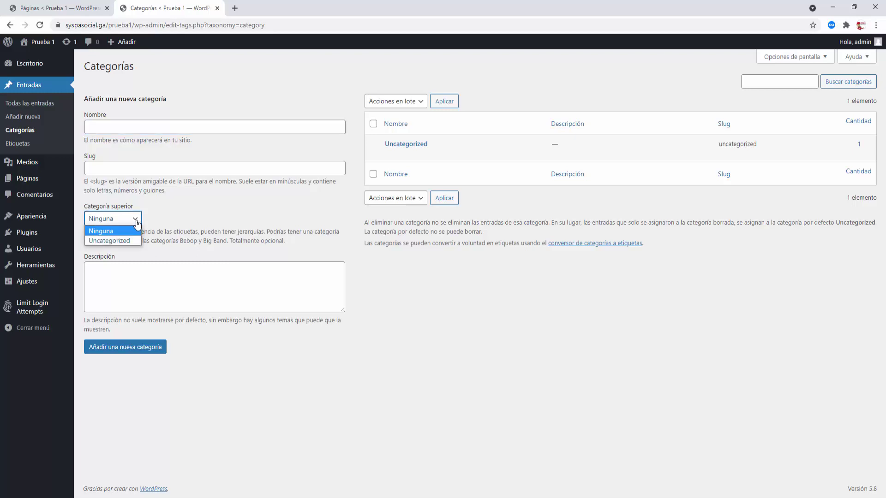
{"action": "left_click", "coordinate": [136, 224]}
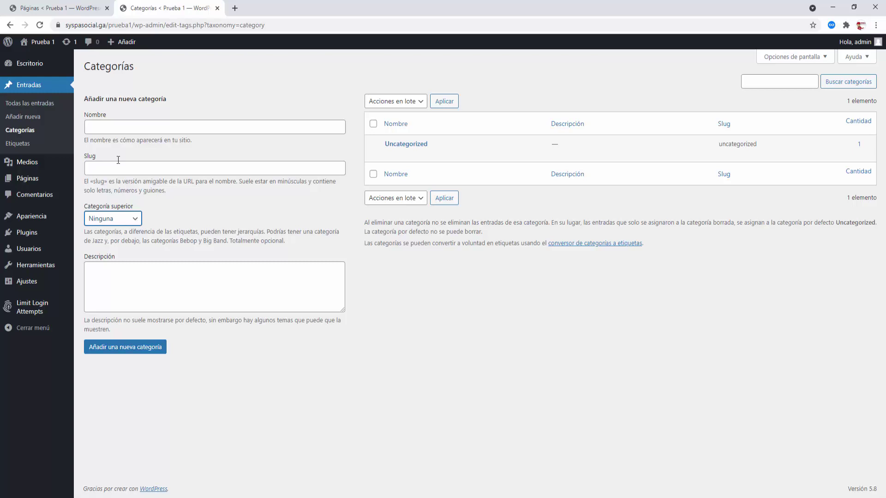
{"action": "left_click", "coordinate": [108, 130]}
{"action": "type", "text": "MI CA"}
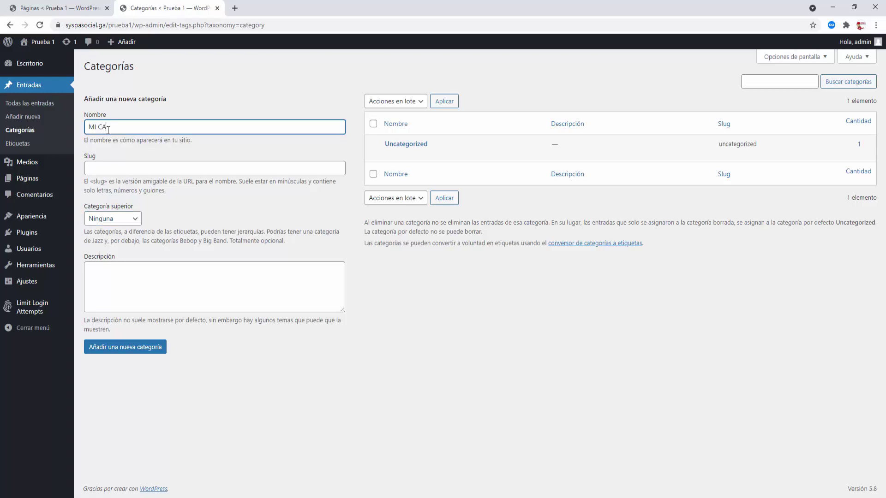
{"action": "type", "text": "TEGORIA"}
{"action": "left_click", "coordinate": [116, 169]}
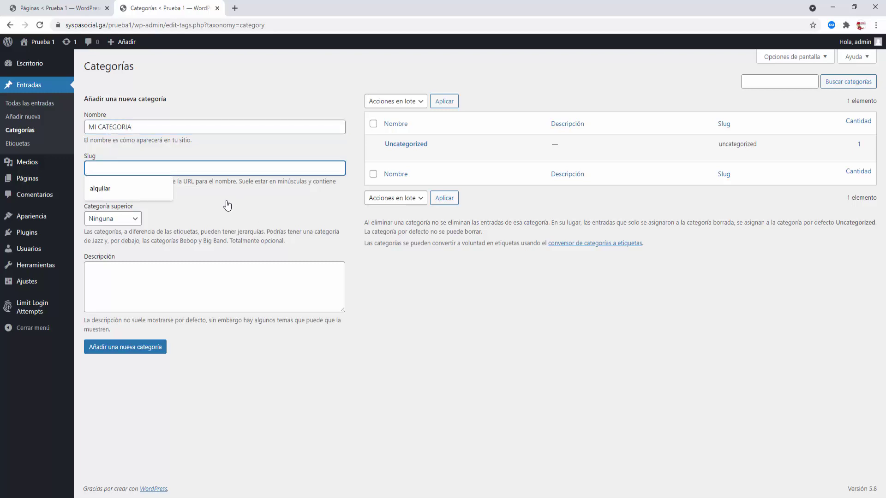
{"action": "type", "text": "mi"}
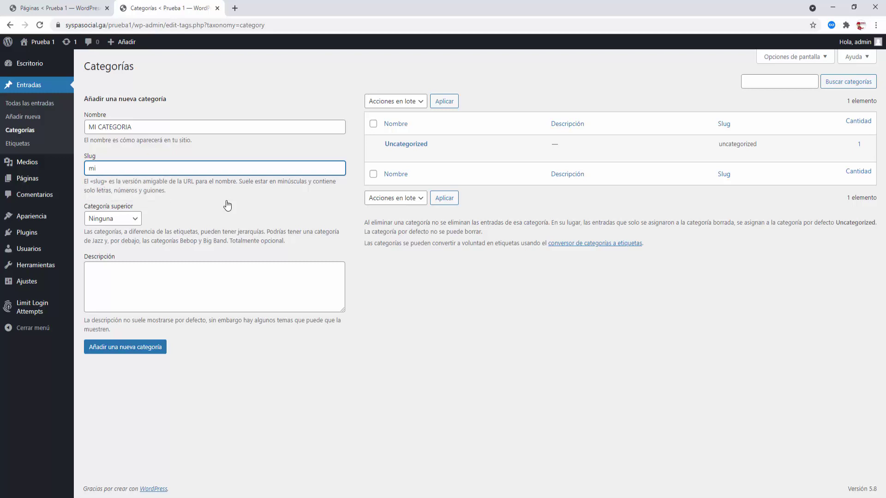
{"action": "type", "text": "categoria"}
{"action": "left_click", "coordinate": [96, 168]}
{"action": "type", "text": "-"}
{"action": "left_click", "coordinate": [221, 221]}
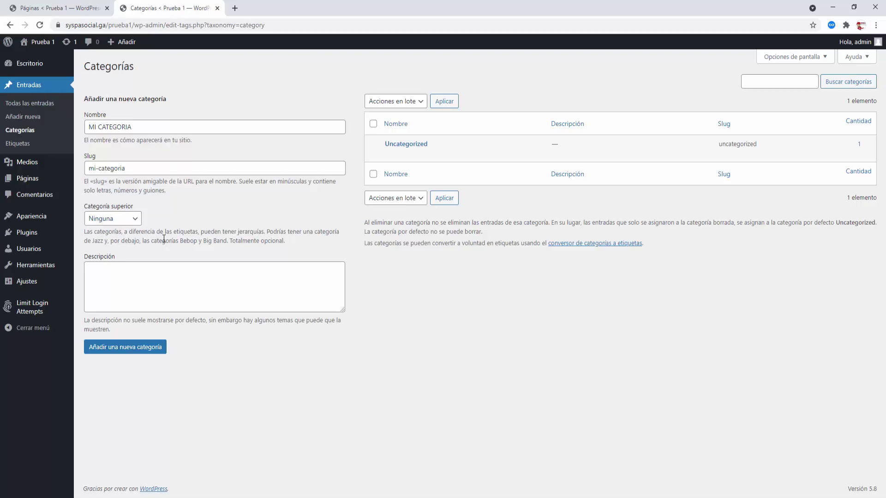
- Add the MI CATEGORIA category, then open and cancel its Quick Edit
{"action": "left_click", "coordinate": [122, 277]}
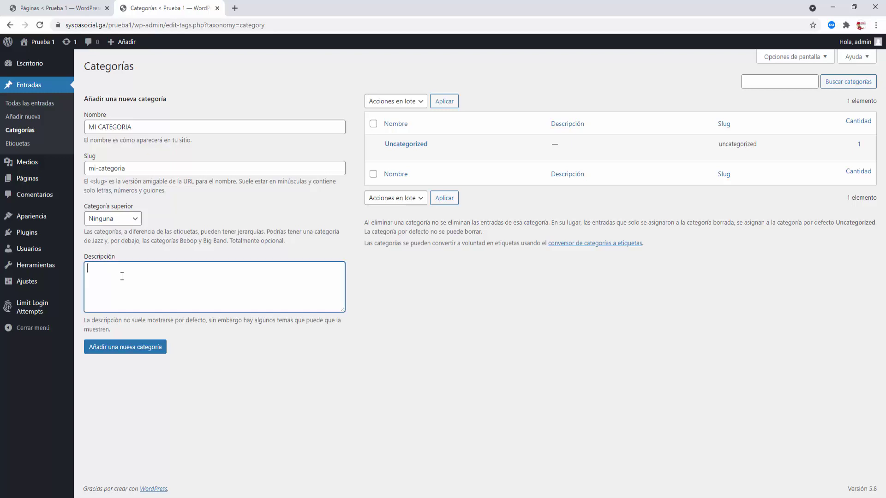
{"action": "left_click", "coordinate": [126, 351]}
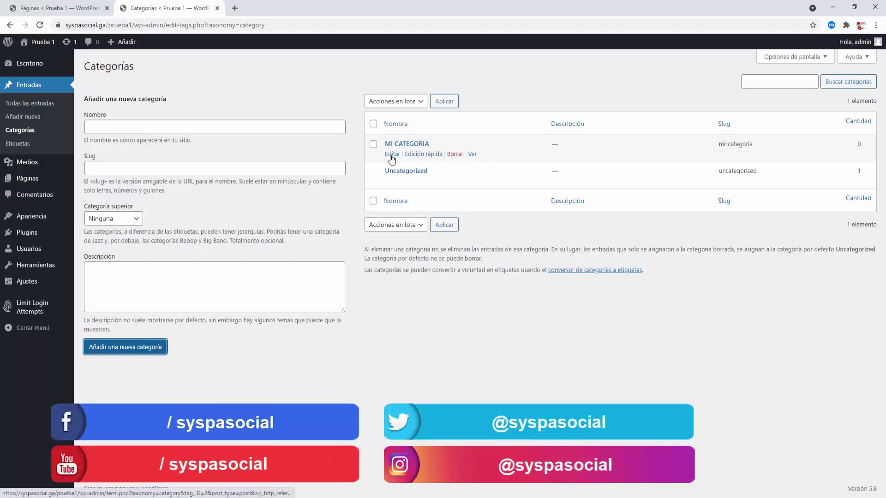
{"action": "left_click", "coordinate": [423, 156]}
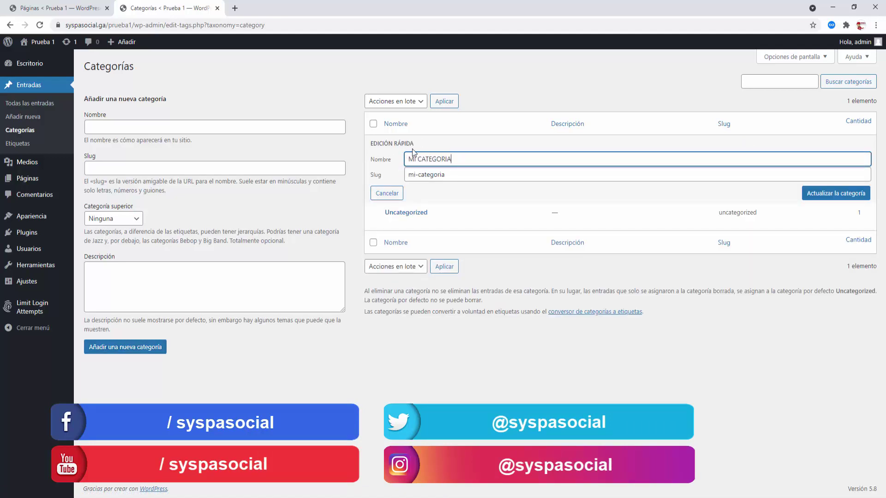
{"action": "left_click", "coordinate": [387, 193]}
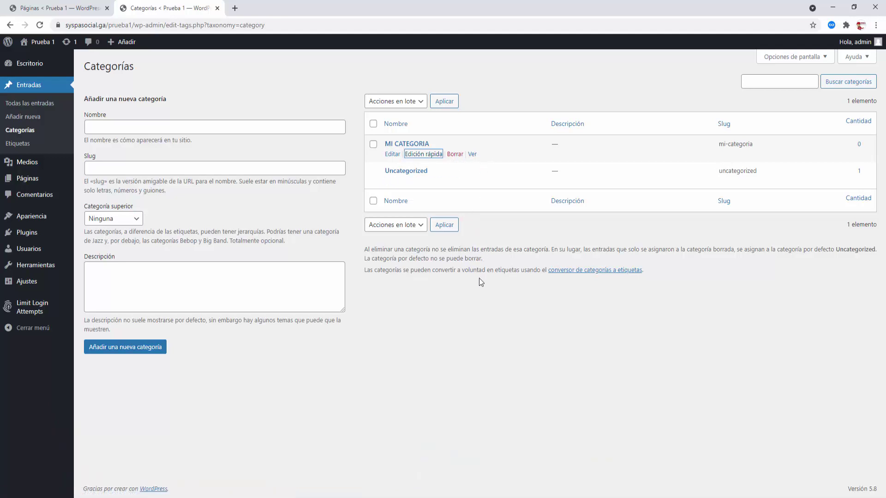
{"action": "left_click", "coordinate": [17, 143]}
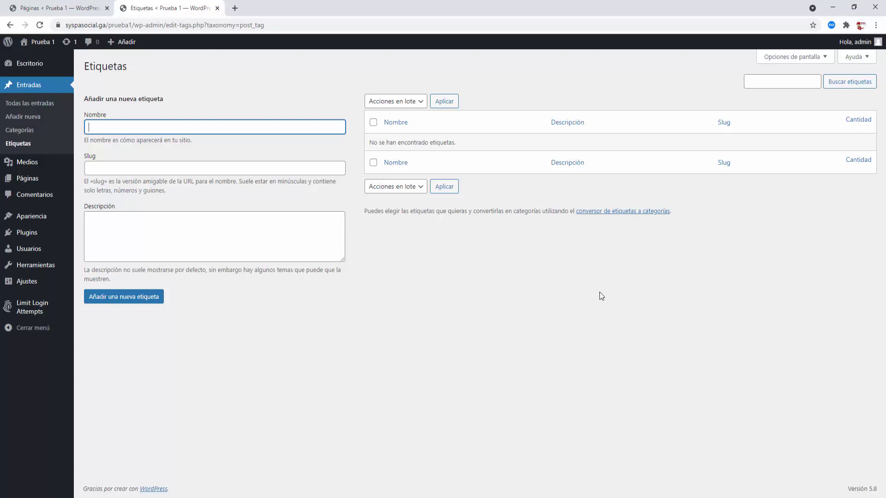
- Fill in Nombre MI ETIQUETA and Slug mi-etiqueta, then add the tag
{"action": "type", "text": "MI ETIQUETA"}
{"action": "left_click", "coordinate": [101, 167]}
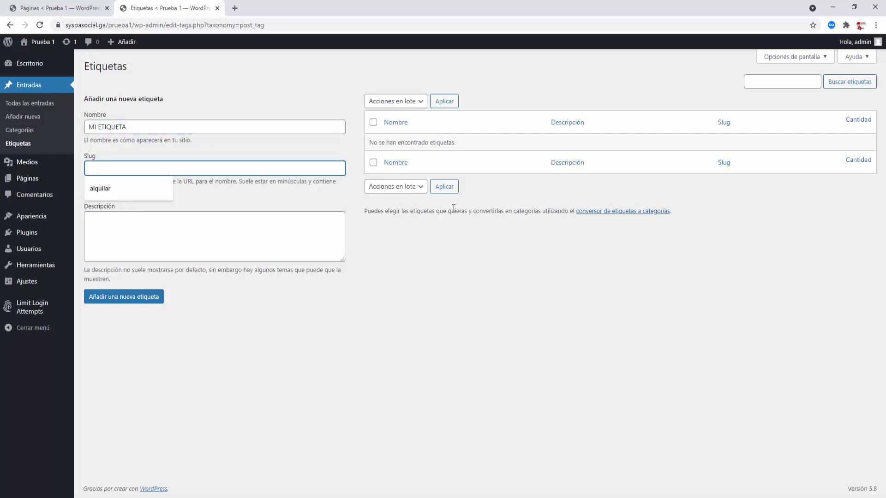
{"action": "type", "text": "mi-"}
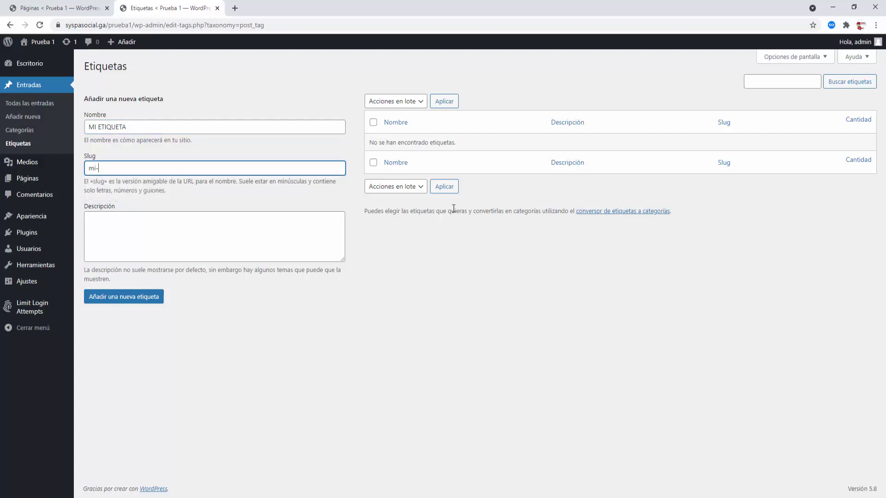
{"action": "type", "text": "etiqueta"}
{"action": "left_click", "coordinate": [409, 327]}
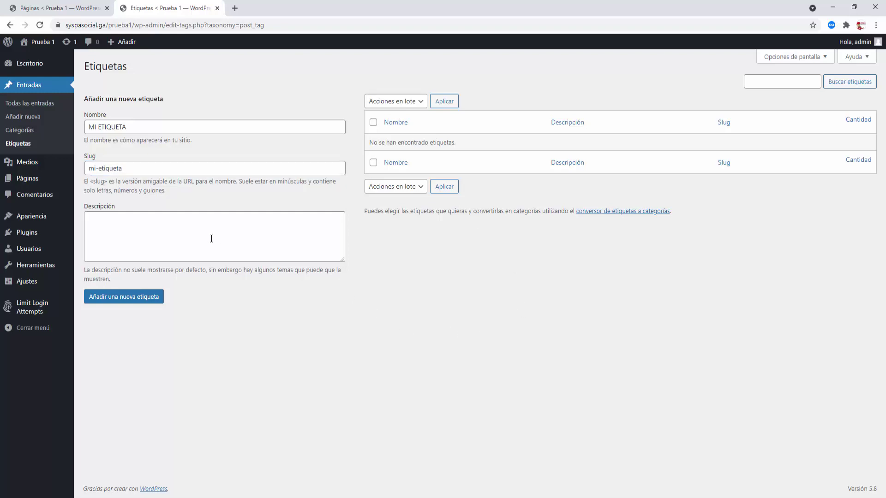
{"action": "left_click", "coordinate": [128, 299]}
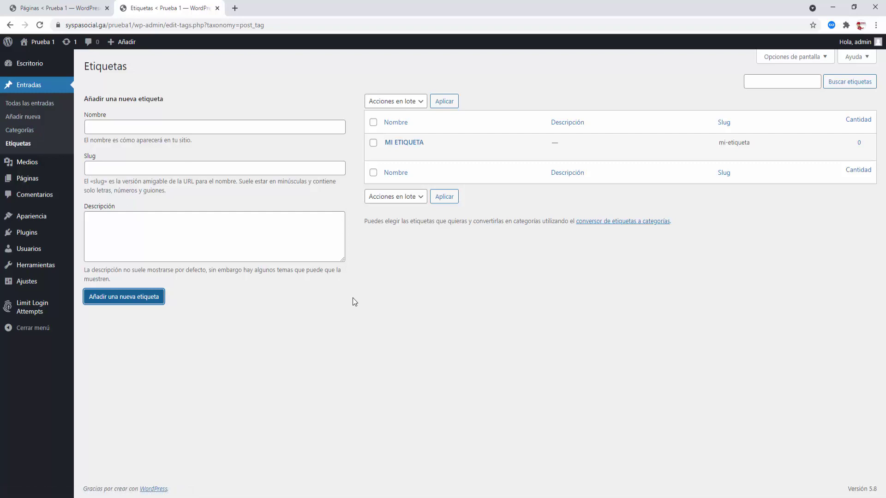
- Start a new post titled 'Entrada Prueba 1' with paragraph 'Esta es la entrada prueba 1'
{"action": "left_click", "coordinate": [23, 119]}
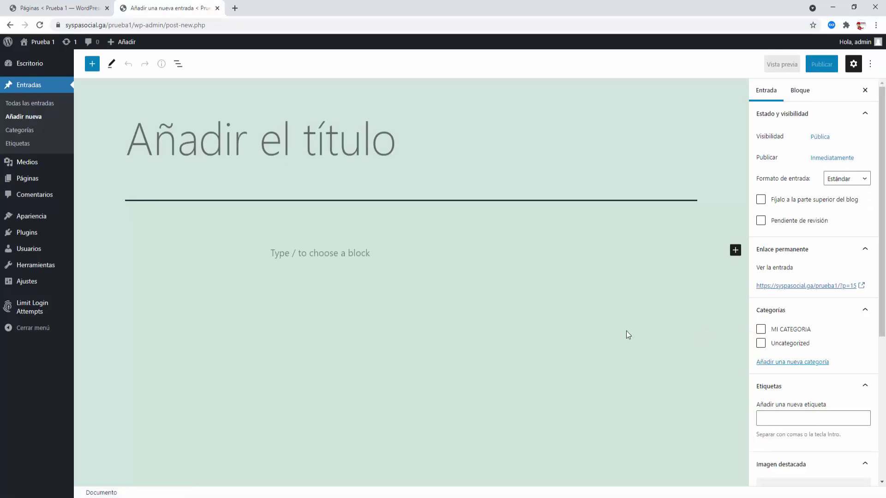
{"action": "type", "text": "Entra"}
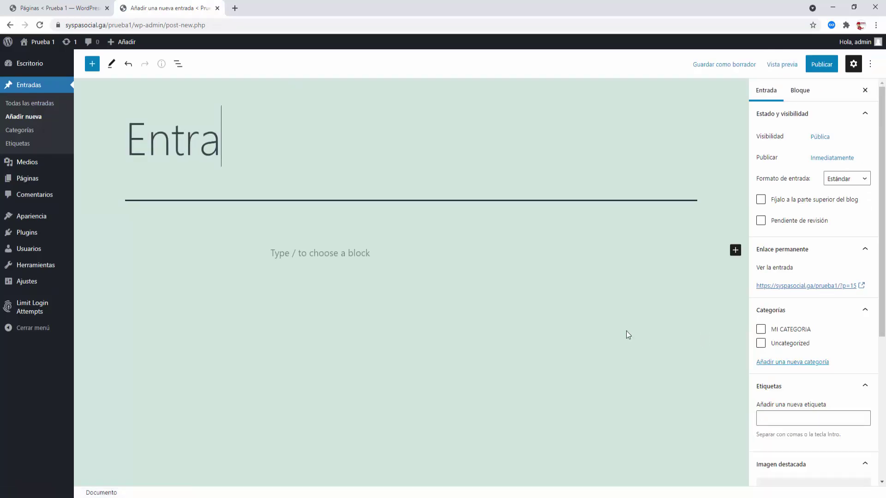
{"action": "type", "text": "da Pruebas"}
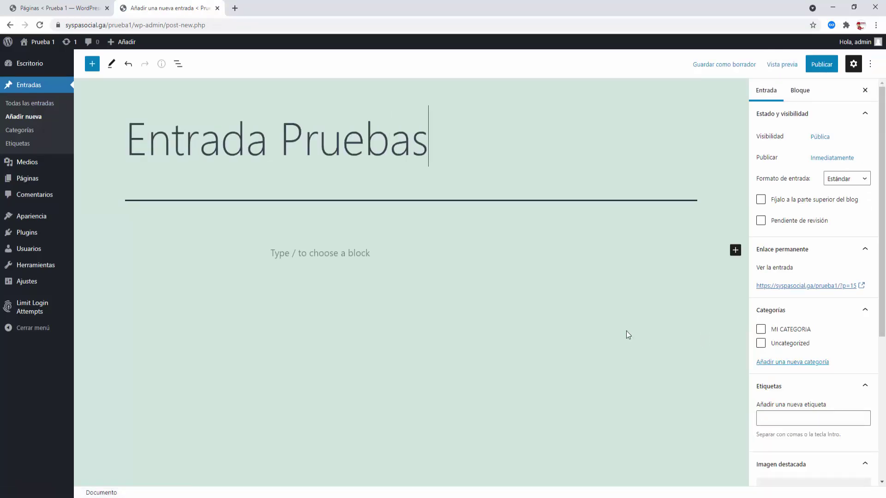
{"action": "key", "text": "BackSpace"}
{"action": "type", "text": "1"}
{"action": "left_click", "coordinate": [317, 253]}
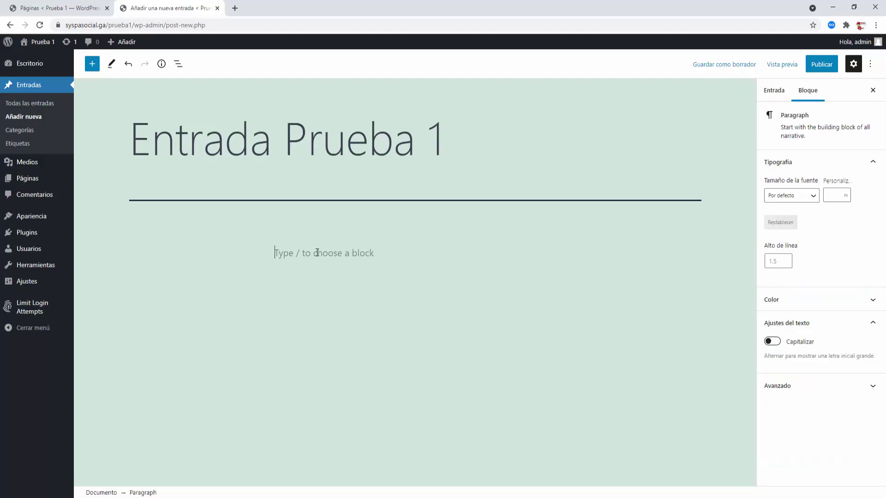
{"action": "type", "text": "Esta es la ent"}
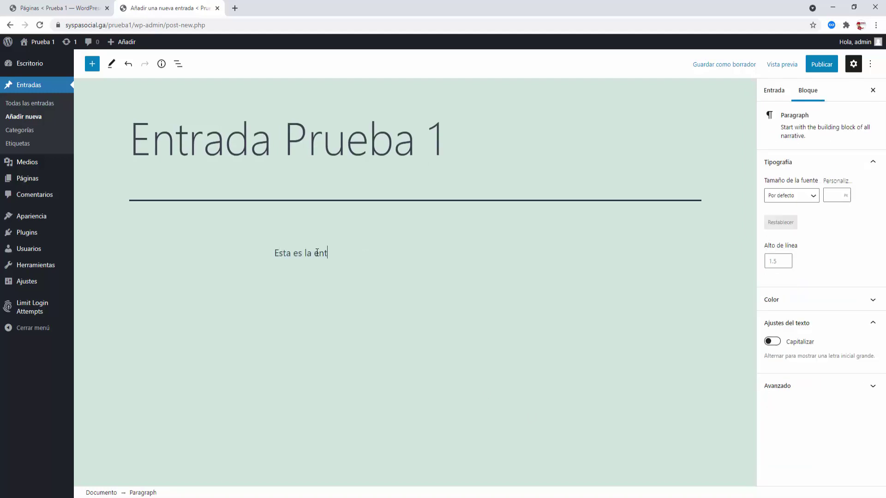
{"action": "type", "text": "rada prueba 1"}
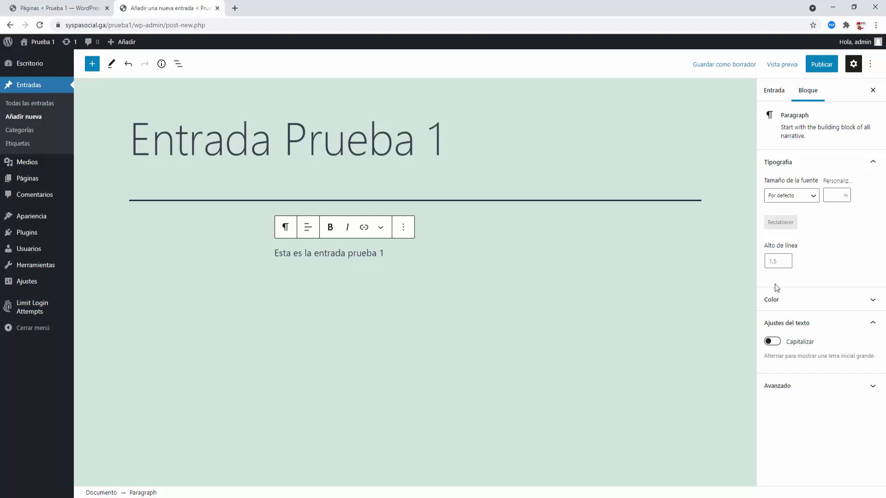
- In the post settings, file the post under MI CATEGORIA and tag it MI ETIQUETA
{"action": "left_click", "coordinate": [875, 301]}
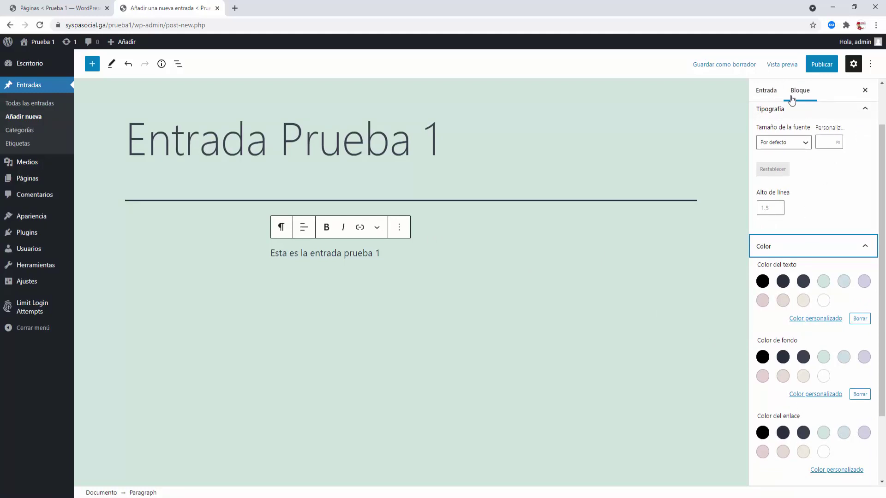
{"action": "left_click", "coordinate": [760, 92]}
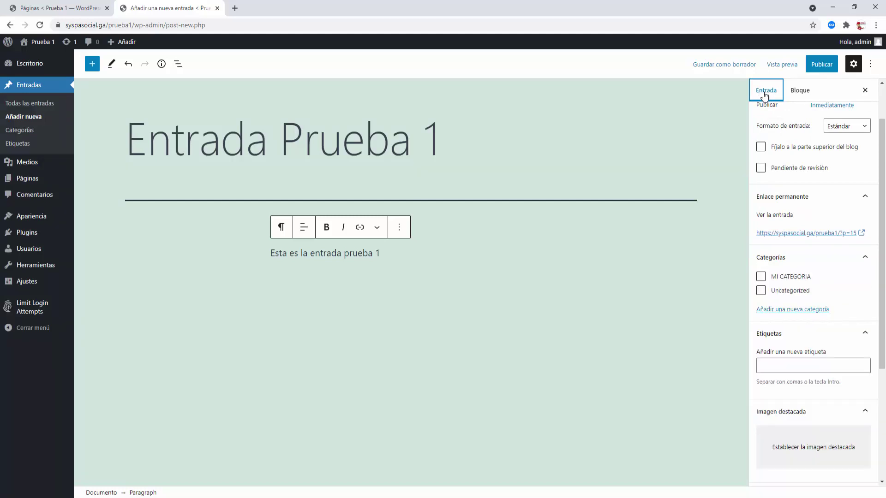
{"action": "scroll", "coordinate": [805, 175], "scroll_direction": "up", "scroll_amount": 2}
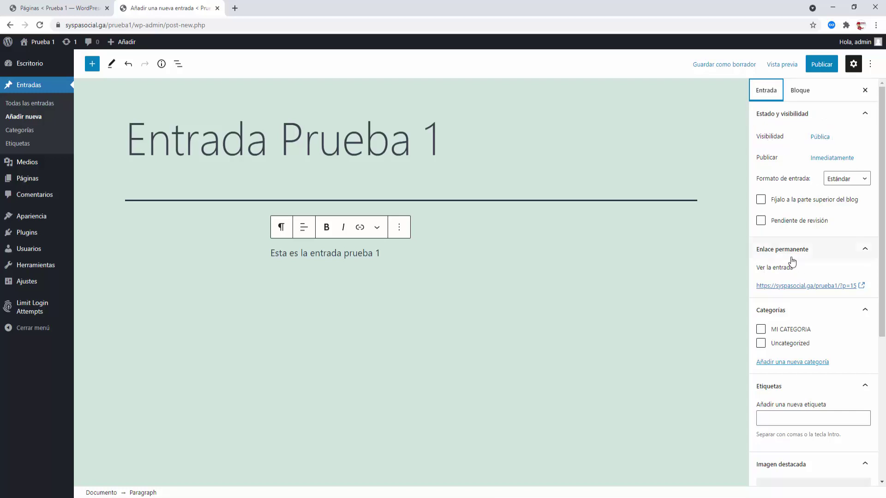
{"action": "scroll", "coordinate": [800, 299], "scroll_direction": "down", "scroll_amount": 3}
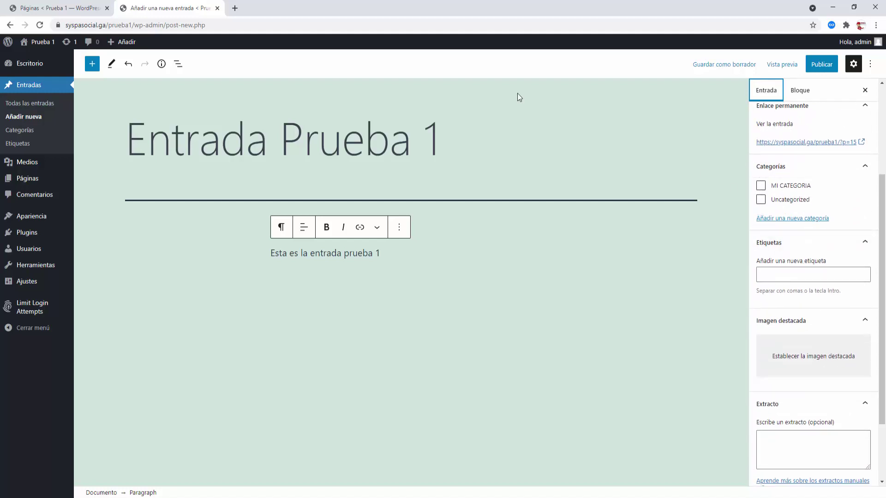
{"action": "left_click", "coordinate": [761, 185]}
{"action": "left_click", "coordinate": [777, 274]}
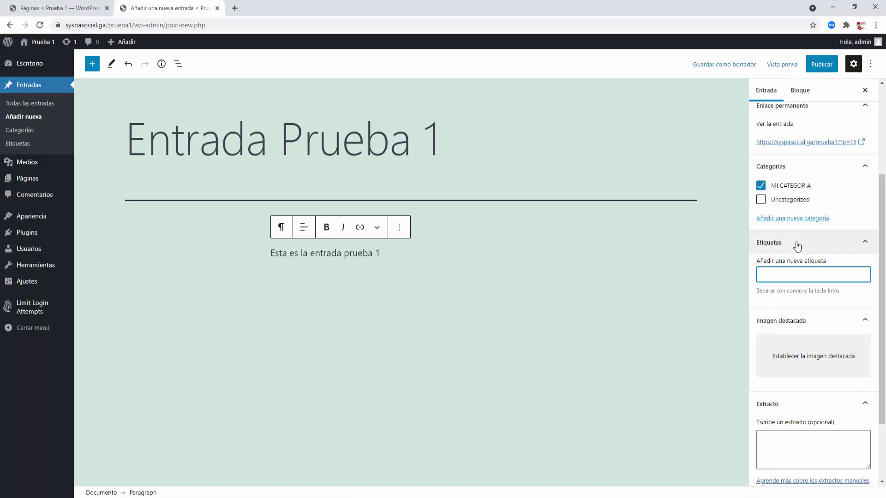
{"action": "type", "text": "mi"}
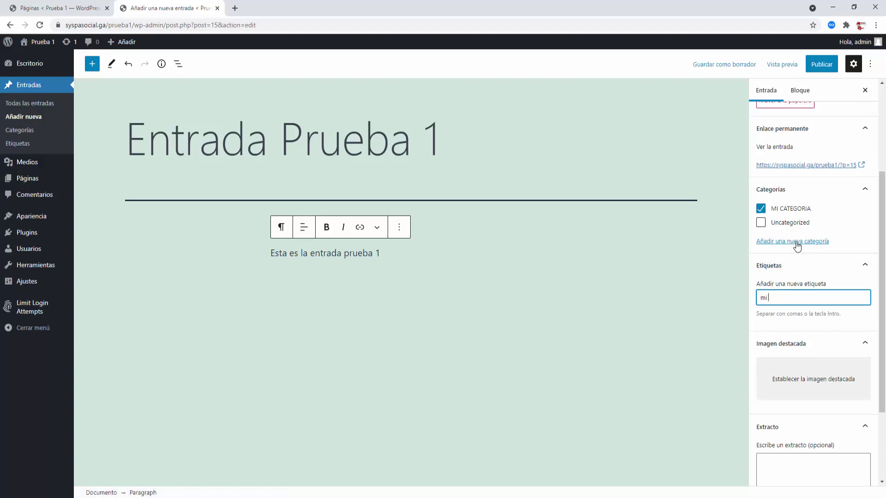
{"action": "type", "text": " eti"}
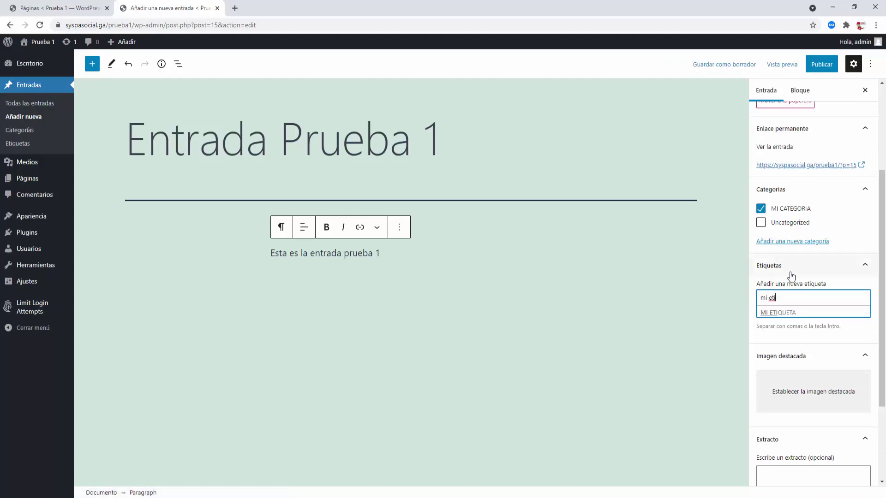
{"action": "left_click", "coordinate": [782, 313]}
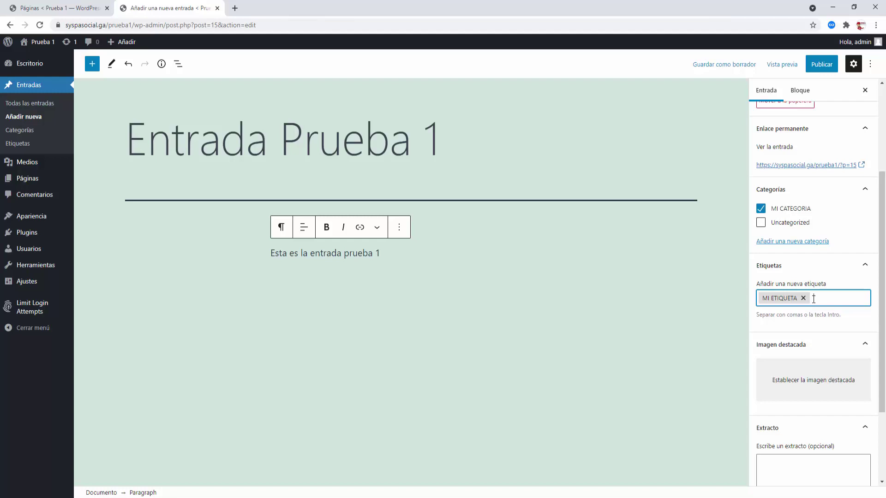
- Set the lakeside pier photo as the post's featured image
{"action": "scroll", "coordinate": [814, 300], "scroll_direction": "down", "scroll_amount": 3}
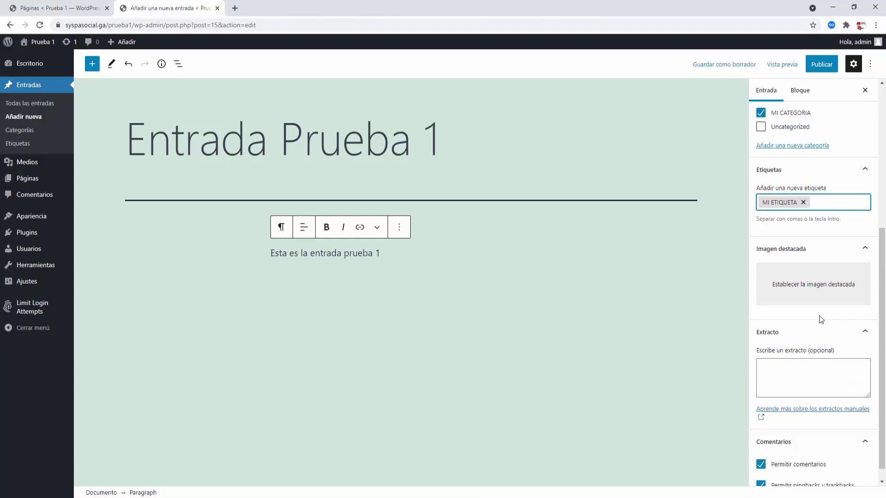
{"action": "scroll", "coordinate": [818, 300], "scroll_direction": "down", "scroll_amount": 1}
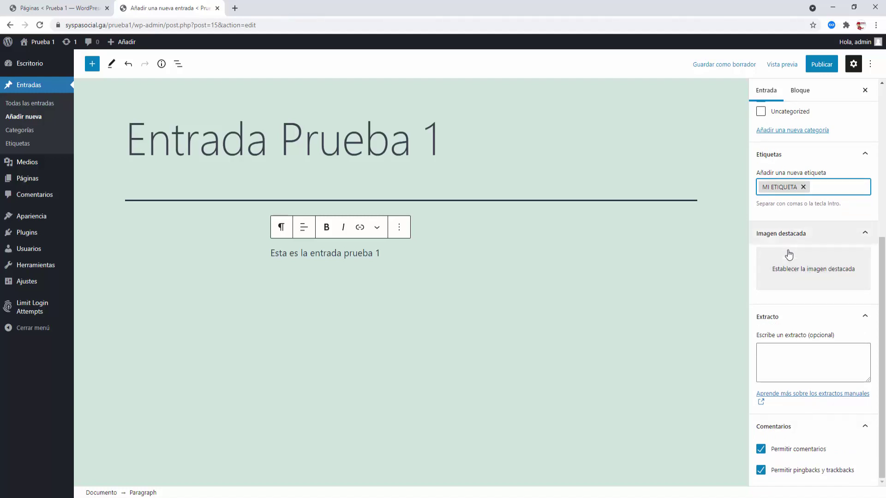
{"action": "left_click", "coordinate": [824, 273]}
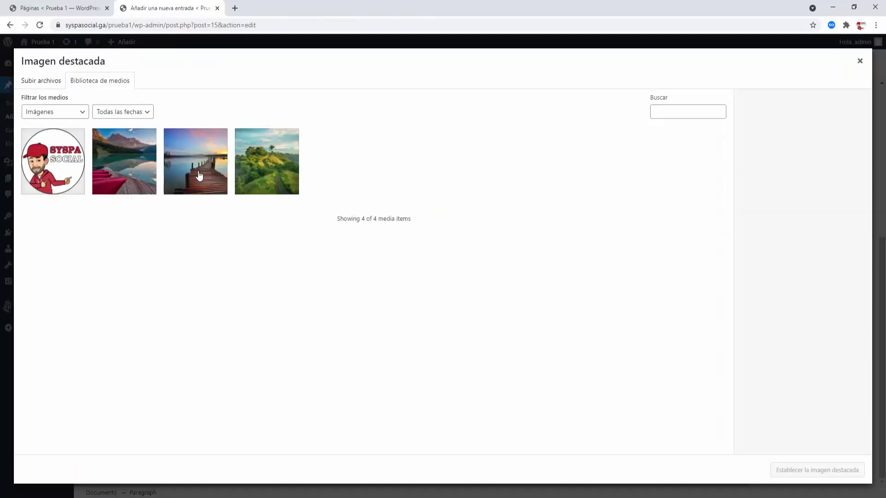
{"action": "left_click", "coordinate": [200, 176]}
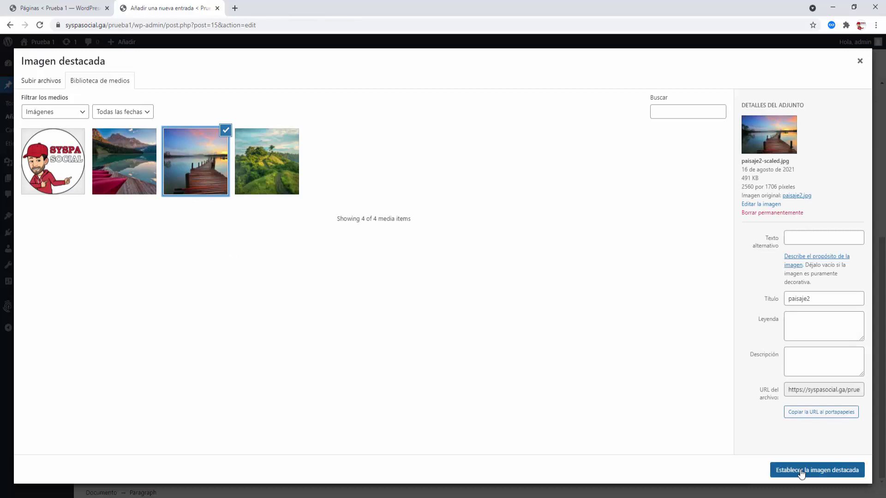
{"action": "left_click", "coordinate": [801, 471]}
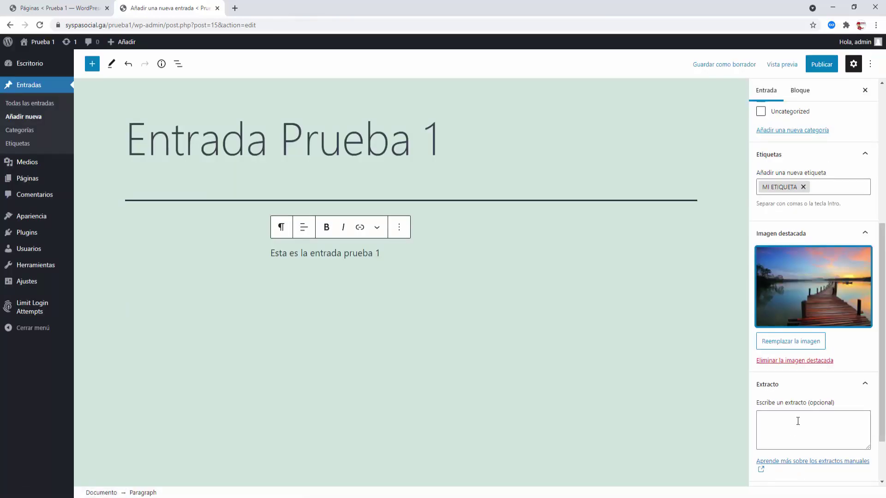
- Copy the paragraph 'Esta es la entrada prueba 1' and paste it into the Extracto box
{"action": "scroll", "coordinate": [798, 421], "scroll_direction": "down", "scroll_amount": 2}
{"action": "left_click", "coordinate": [783, 360]}
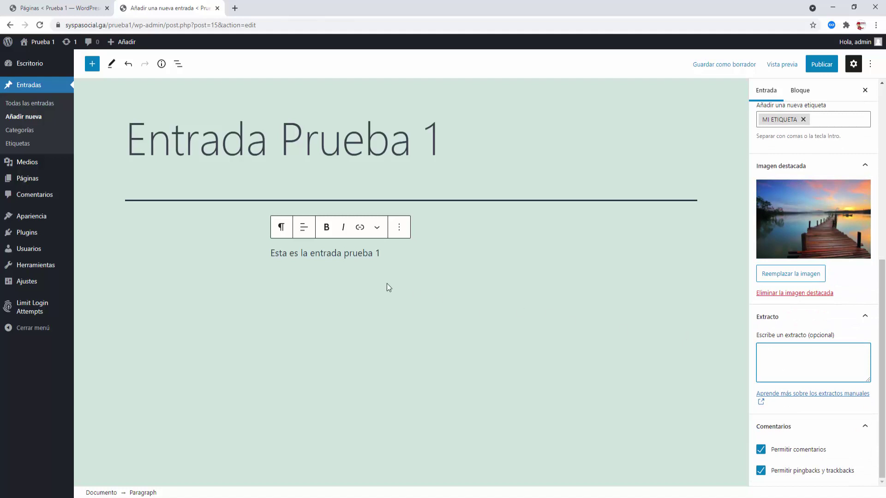
{"action": "left_click_drag", "start_coordinate": [381, 254], "coordinate": [272, 253]}
{"action": "key", "text": "ctrl+c"}
{"action": "right_click", "coordinate": [301, 257]}
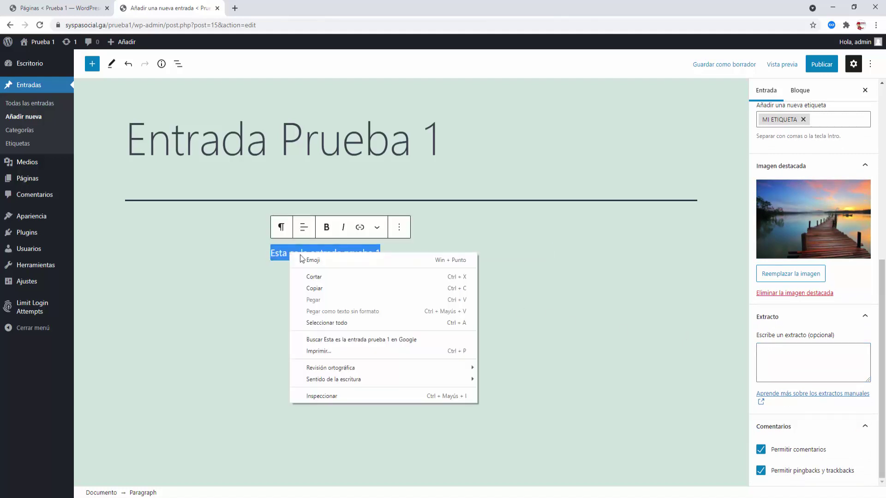
{"action": "left_click", "coordinate": [315, 289]}
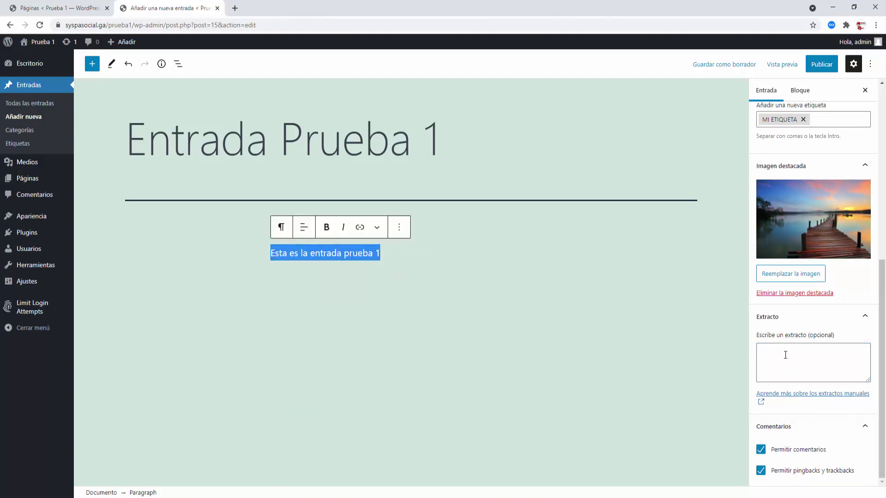
{"action": "left_click", "coordinate": [785, 355]}
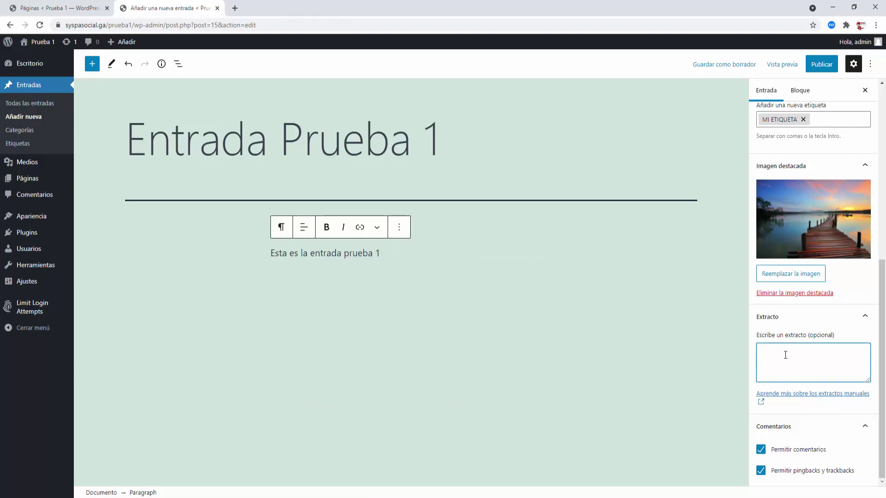
{"action": "key", "text": "ctrl+v"}
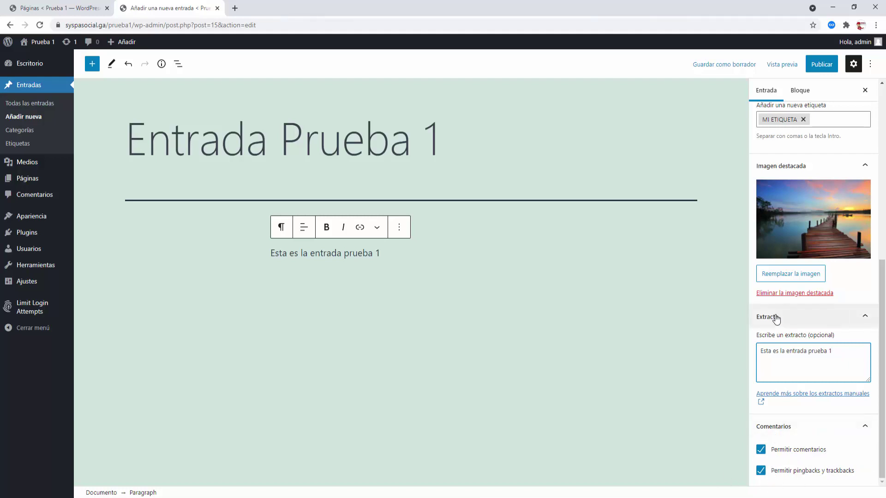
{"action": "scroll", "coordinate": [777, 318], "scroll_direction": "up", "scroll_amount": 7}
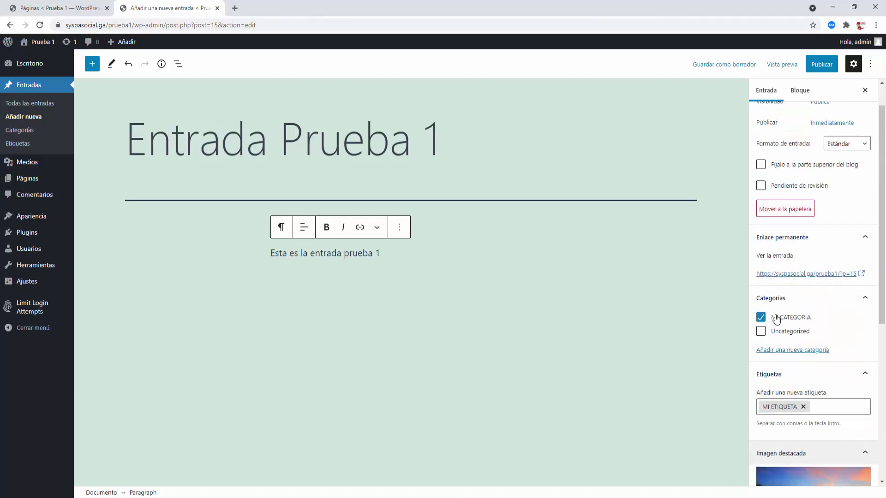
- Publish Entrada Prueba 1, then start a new blank post via Entradas > Añadir nueva
{"action": "left_click", "coordinate": [829, 65]}
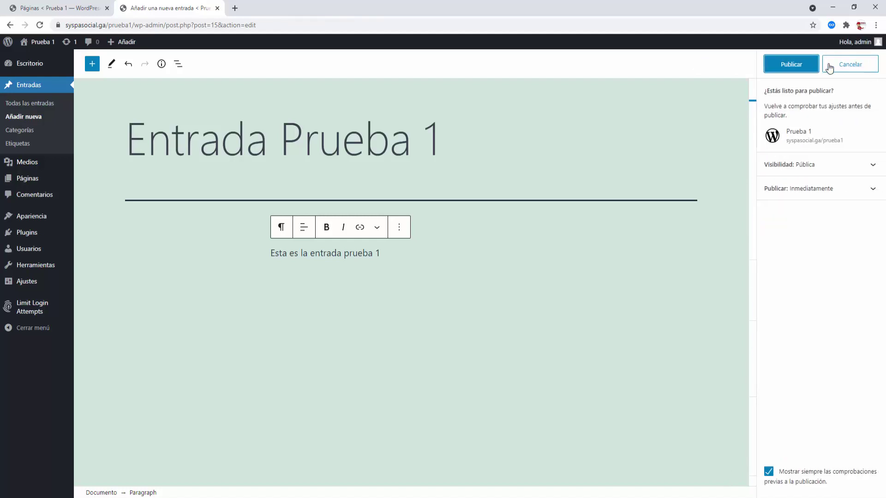
{"action": "left_click", "coordinate": [790, 69]}
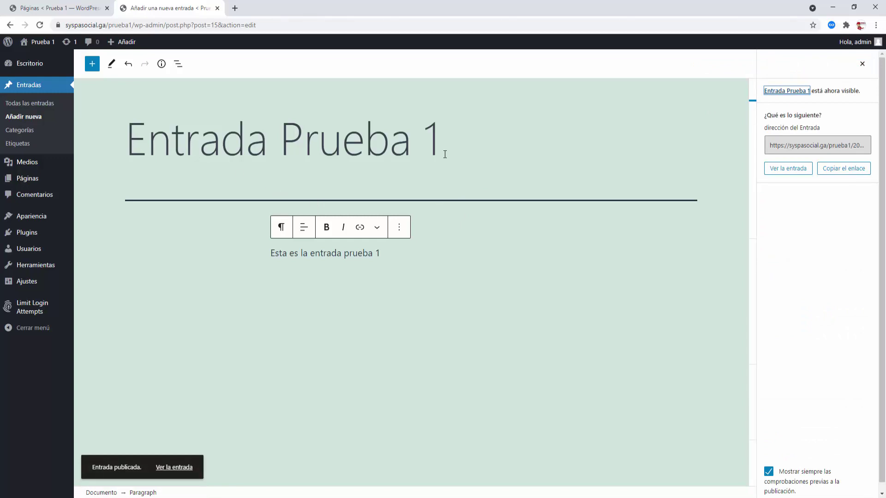
{"action": "left_click", "coordinate": [26, 117]}
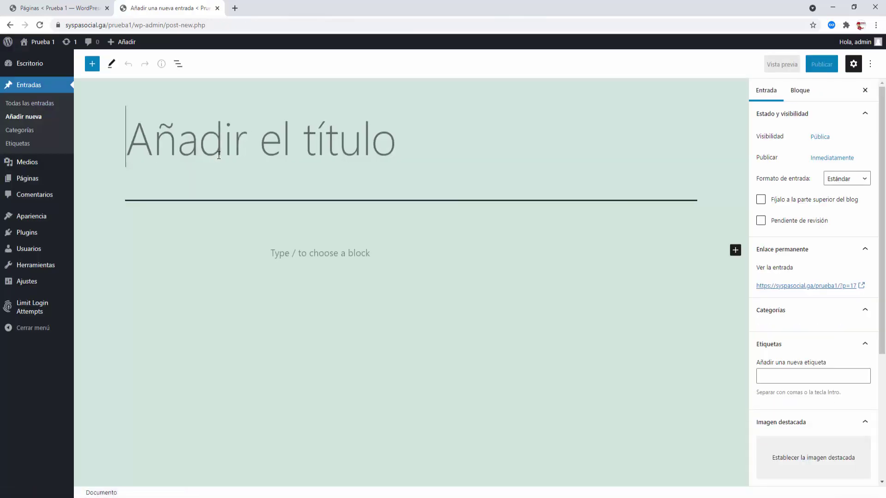
- Title the post 'Entrada Prueba 2' and write the paragraph 'Esta es la entrada prueba 2'
{"action": "type", "text": "Entra"}
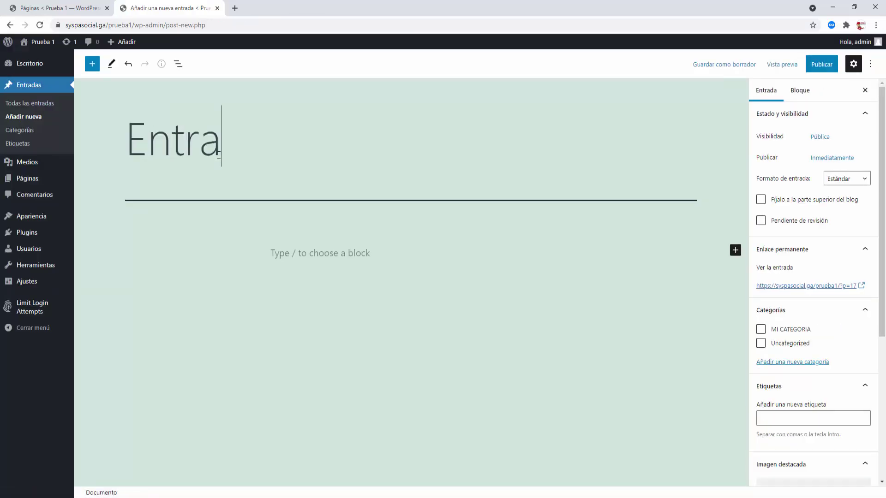
{"action": "type", "text": "ga PR"}
{"action": "key", "text": "BackSpace"}
{"action": "key", "text": "BackSpace"}
{"action": "key", "text": "BackSpace"}
{"action": "key", "text": "BackSpace"}
{"action": "key", "text": "BackSpace"}
{"action": "type", "text": "da Prueba "}
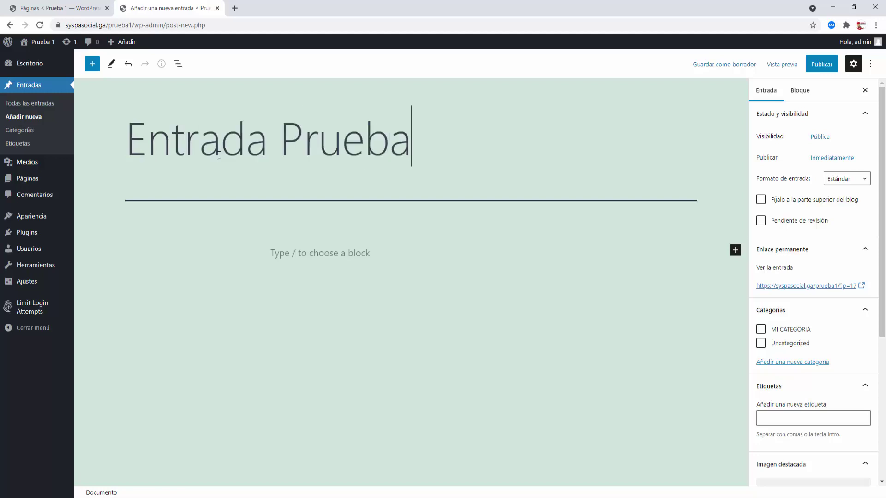
{"action": "type", "text": "2"}
{"action": "left_click", "coordinate": [285, 254]}
{"action": "type", "text": "Esta e"}
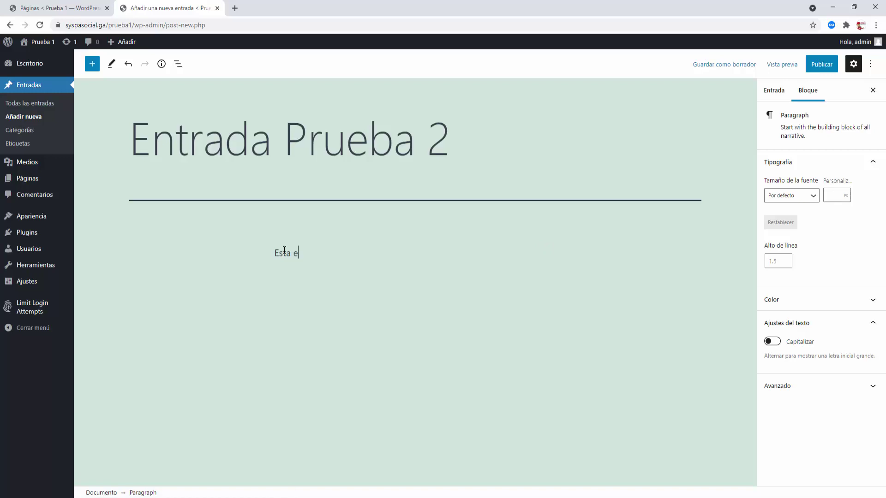
{"action": "type", "text": "s la entrada 2"}
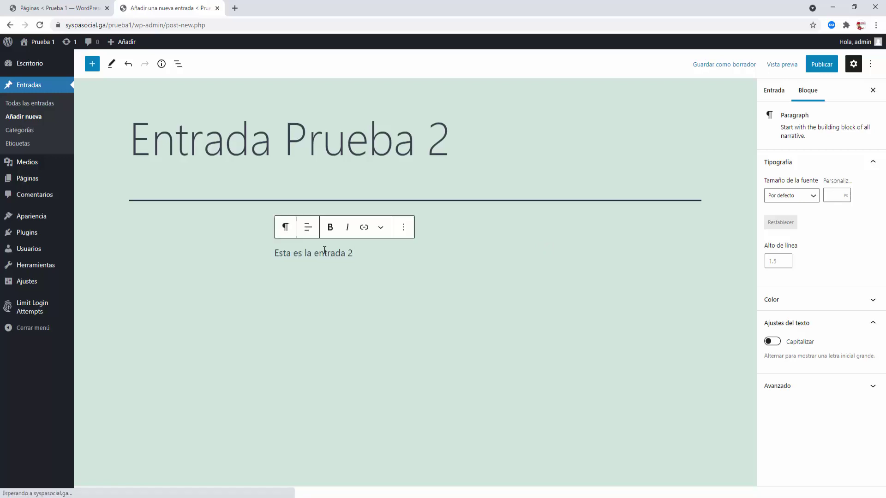
{"action": "left_click", "coordinate": [348, 253]}
{"action": "type", "text": "prueba 2"}
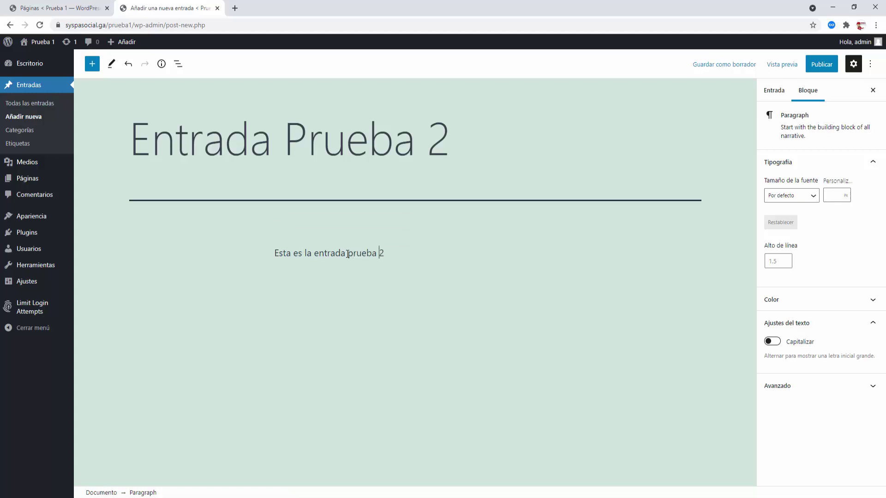
- Copy the paragraph text and switch the sidebar to the post's Entrada settings
{"action": "left_click_drag", "start_coordinate": [405, 252], "coordinate": [283, 253]}
{"action": "key", "text": "ctrl+c"}
{"action": "right_click", "coordinate": [283, 253]}
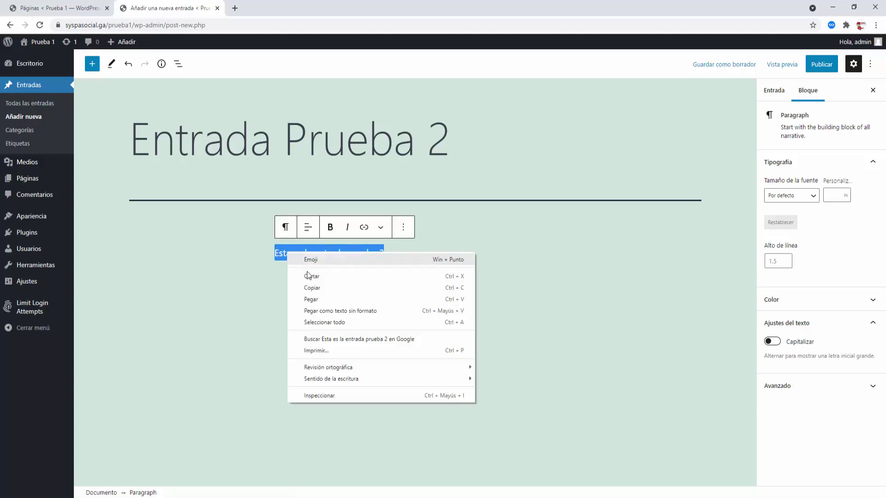
{"action": "left_click", "coordinate": [471, 289]}
{"action": "key", "text": "Right"}
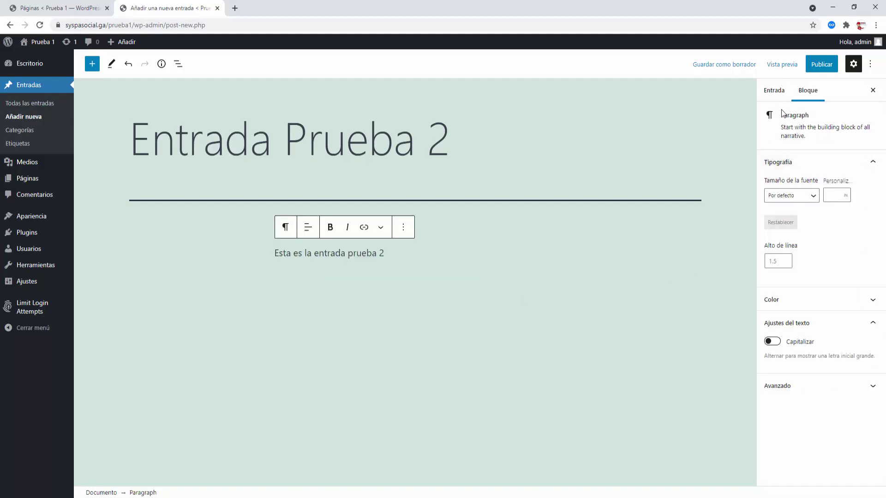
{"action": "left_click", "coordinate": [772, 92]}
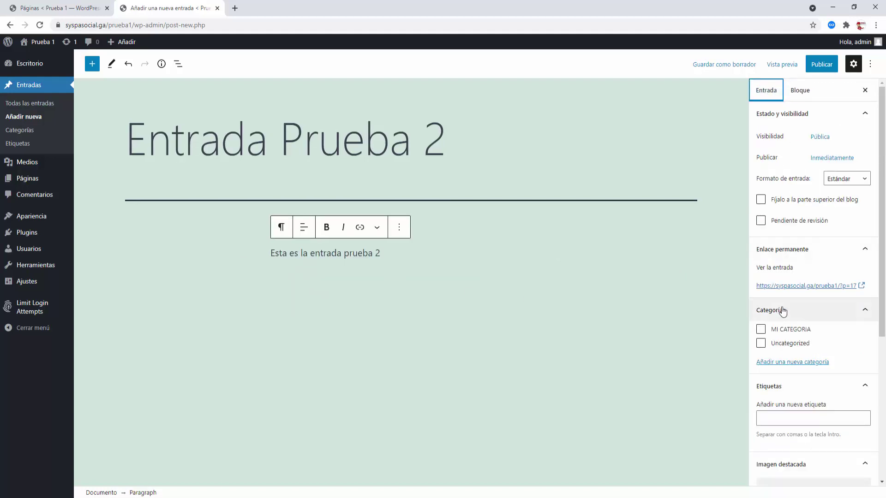
- File the post under Uncategorized and set the green hills photo paisaje1 as featured image
{"action": "scroll", "coordinate": [787, 313], "scroll_direction": "down", "scroll_amount": 2}
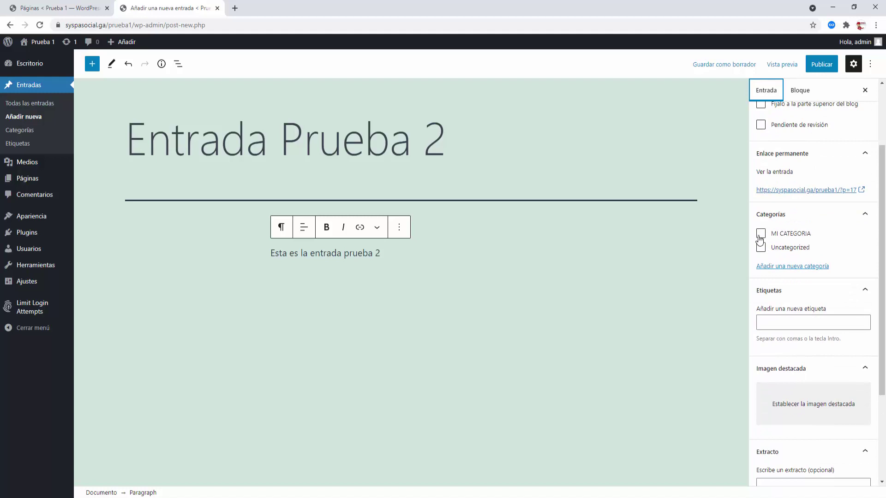
{"action": "left_click", "coordinate": [761, 248]}
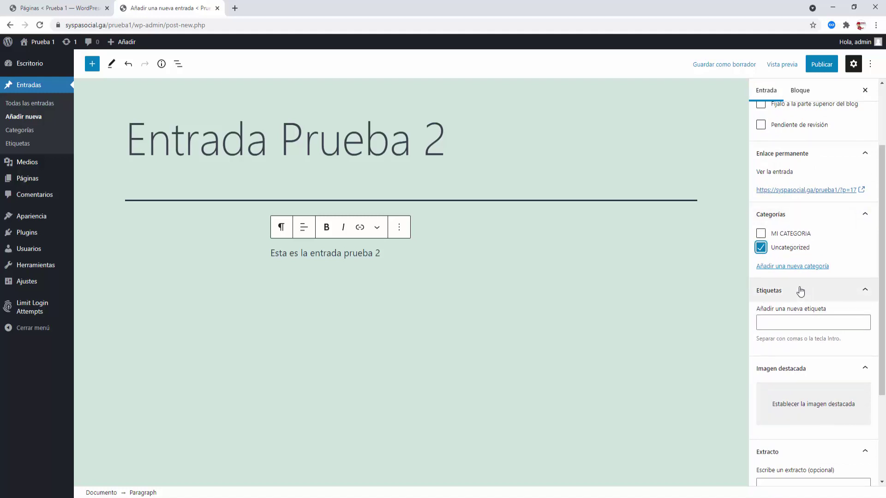
{"action": "scroll", "coordinate": [818, 324], "scroll_direction": "down", "scroll_amount": 3}
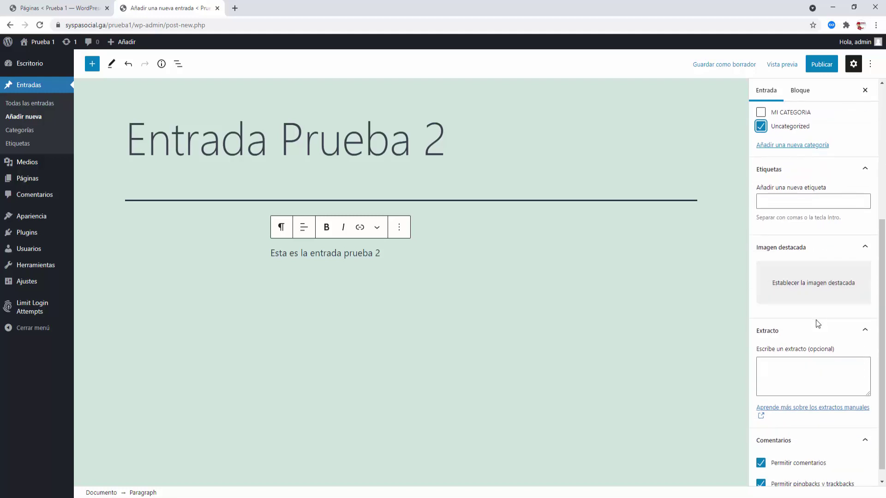
{"action": "scroll", "coordinate": [818, 324], "scroll_direction": "down", "scroll_amount": 2}
{"action": "left_click", "coordinate": [809, 212]}
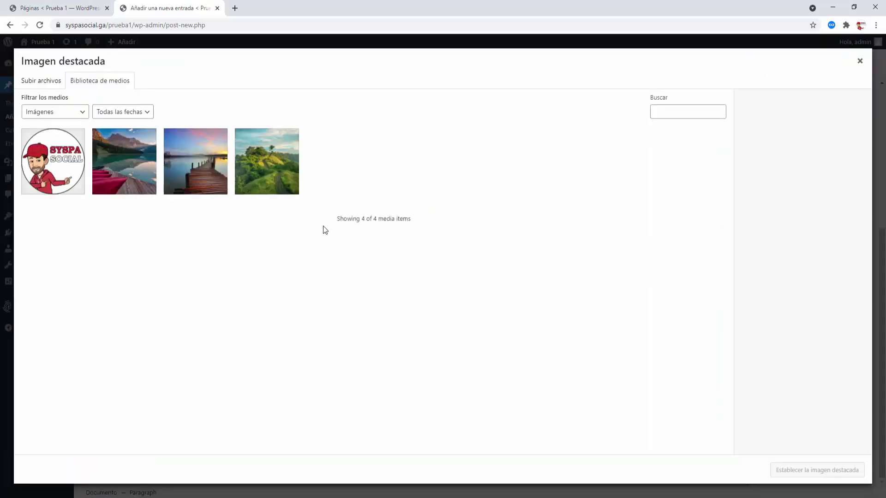
{"action": "left_click", "coordinate": [275, 175]}
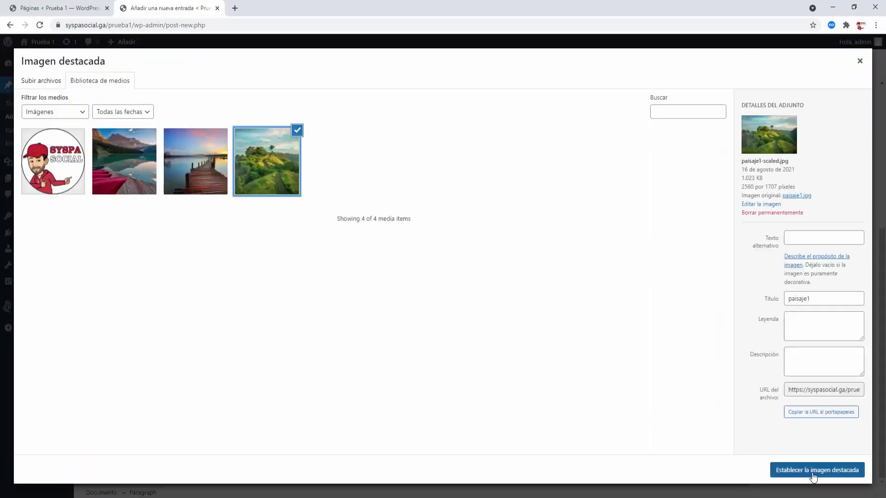
{"action": "left_click", "coordinate": [813, 471]}
- Paste 'Esta es la entrada prueba 2' into the post's Extracto box
{"action": "left_click", "coordinate": [782, 427]}
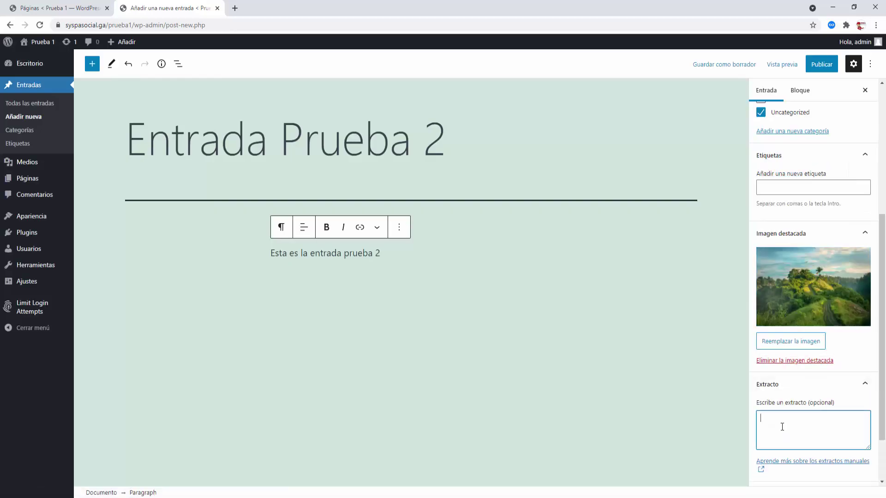
{"action": "key", "text": "ctrl+v"}
{"action": "scroll", "coordinate": [783, 423], "scroll_direction": "down", "scroll_amount": 2}
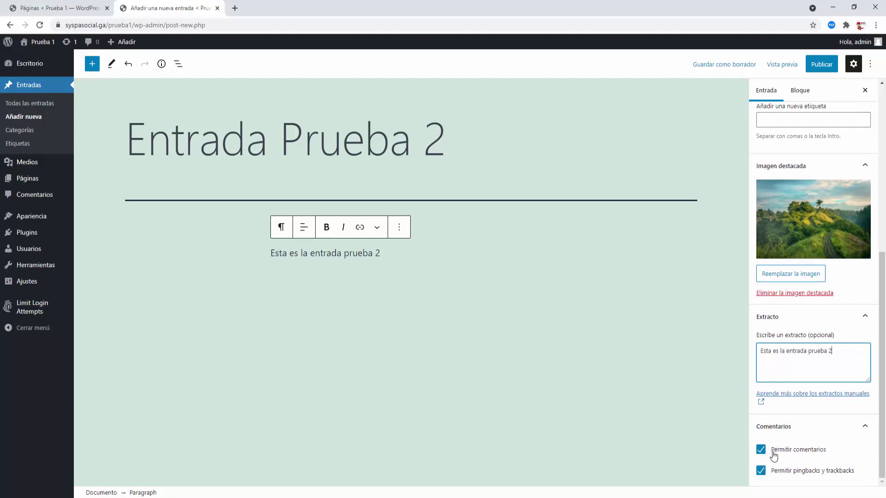
{"action": "scroll", "coordinate": [827, 431], "scroll_direction": "up", "scroll_amount": 5}
{"action": "scroll", "coordinate": [831, 413], "scroll_direction": "up", "scroll_amount": 2}
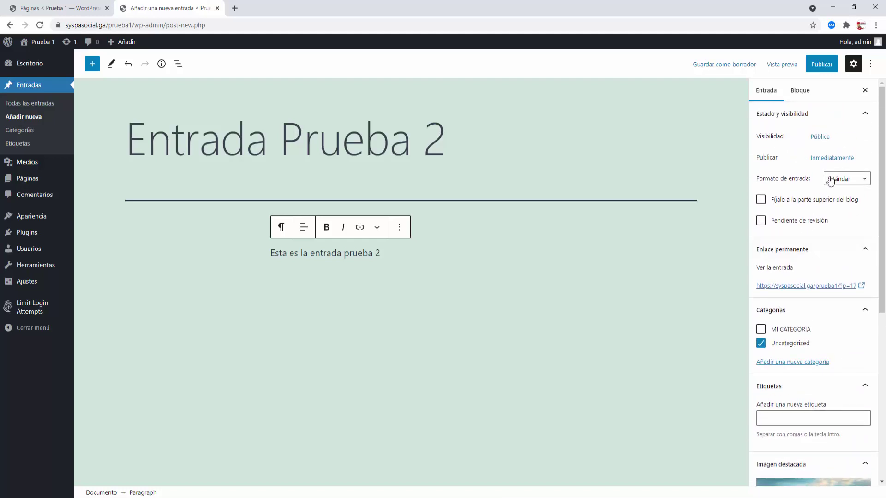
- Publish Entrada Prueba 2, close the published summary, and go to Todas las entradas
{"action": "left_click", "coordinate": [821, 64]}
{"action": "left_click", "coordinate": [803, 67]}
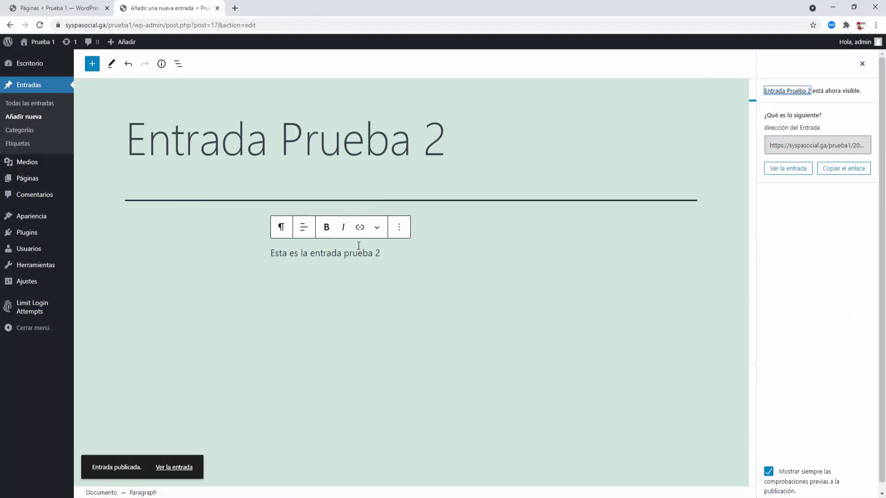
{"action": "left_click", "coordinate": [391, 254]}
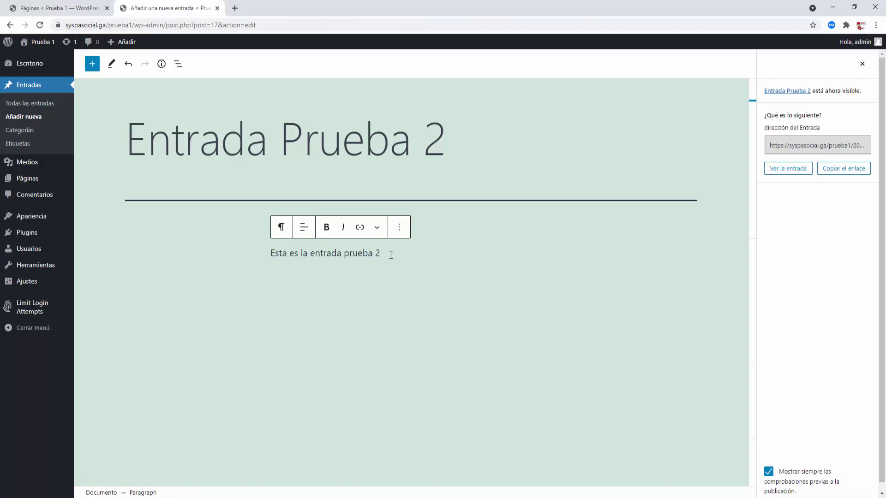
{"action": "left_click", "coordinate": [862, 63]}
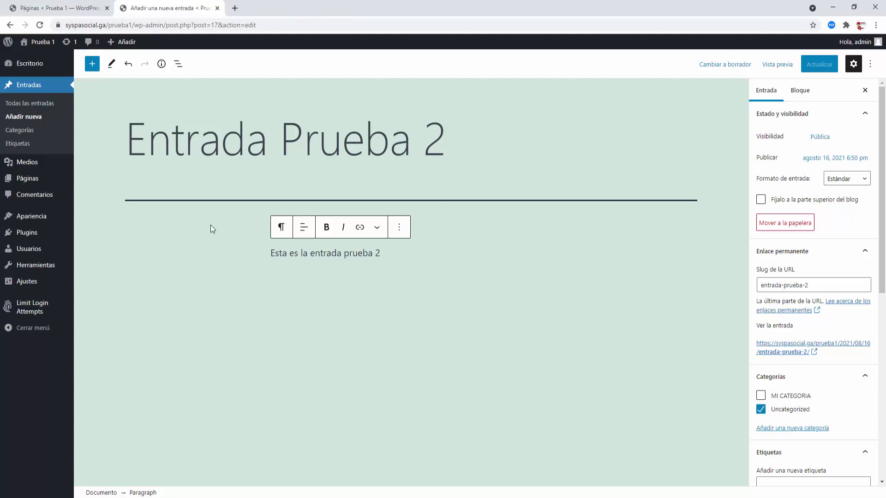
{"action": "left_click", "coordinate": [33, 104]}
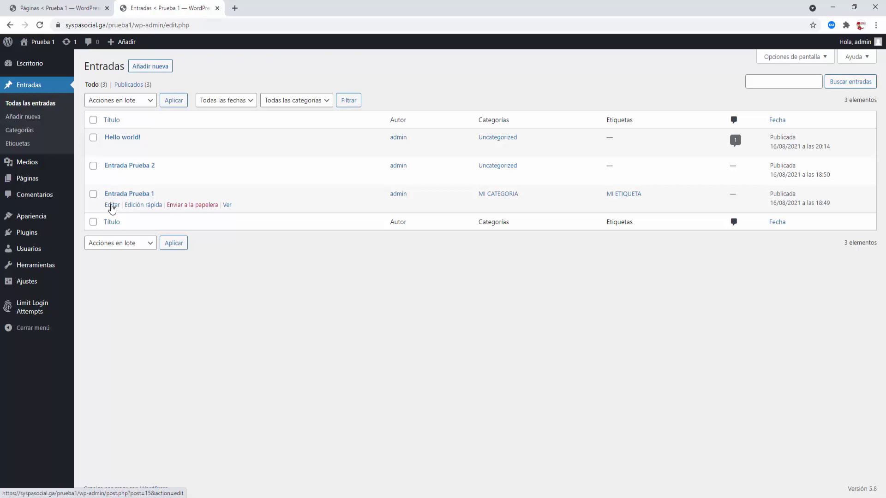
- In a new editor tab, end Entrada Prueba 1's paragraph with a period, update, and close it
{"action": "right_click", "coordinate": [112, 209]}
{"action": "left_click", "coordinate": [125, 211]}
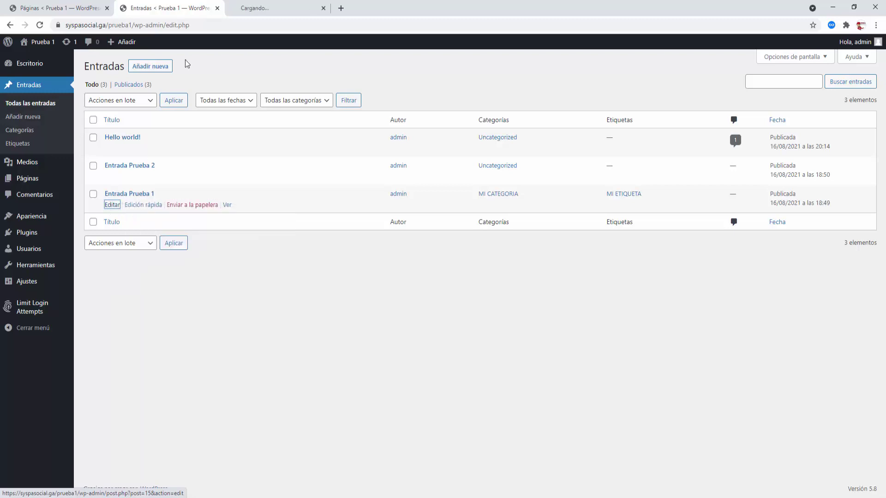
{"action": "left_click", "coordinate": [273, 7]}
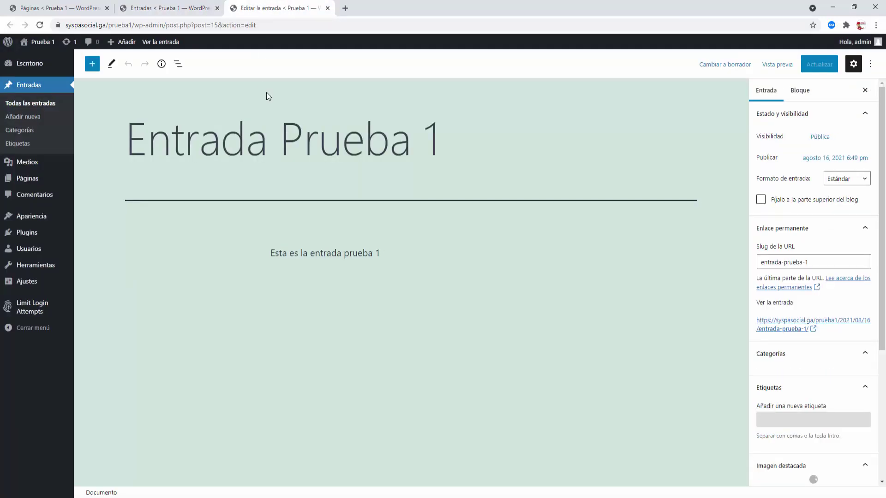
{"action": "left_click", "coordinate": [394, 255]}
{"action": "type", "text": "."}
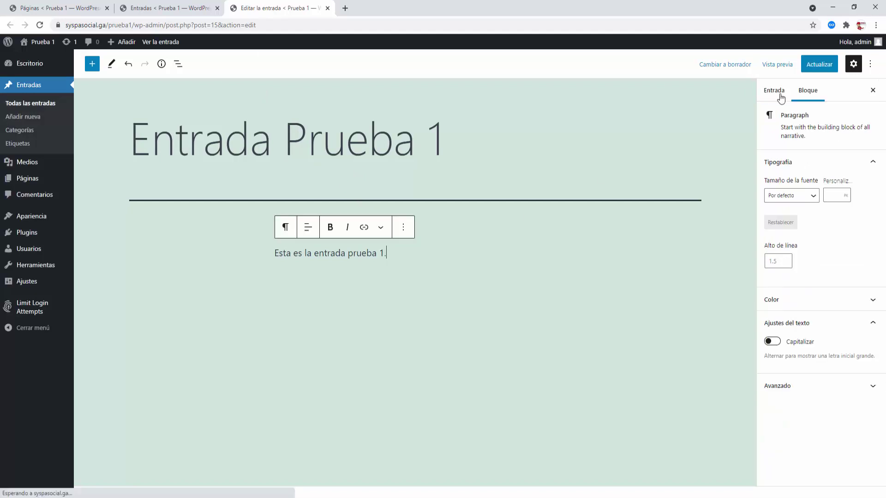
{"action": "left_click", "coordinate": [808, 65]}
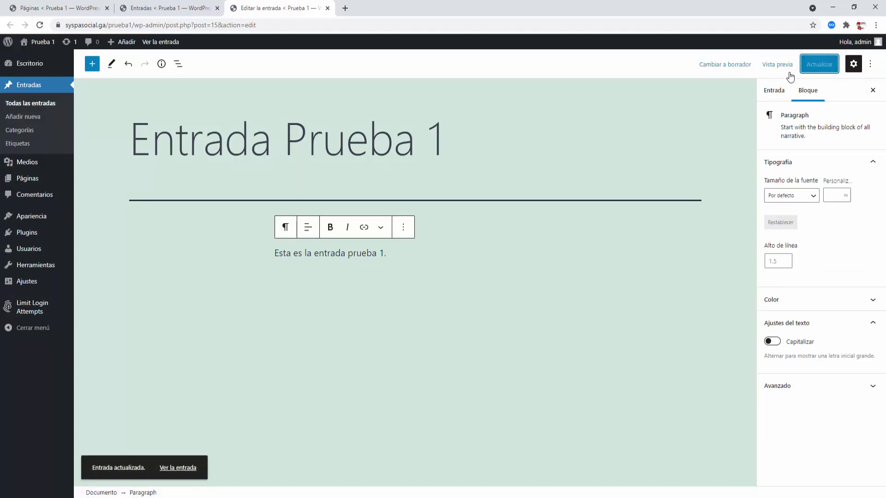
{"action": "left_click", "coordinate": [328, 8]}
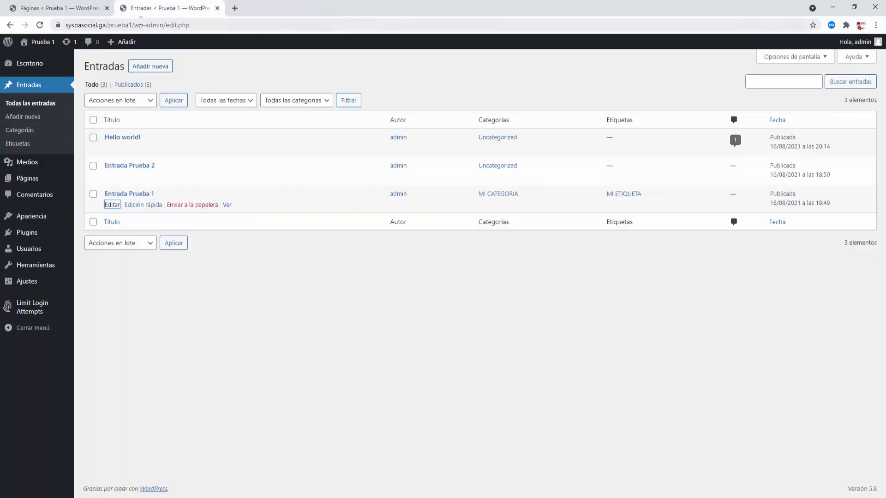
- Trash the Hello world! post, permanently delete it from Papelera, and return to all posts
{"action": "left_click", "coordinate": [106, 8]}
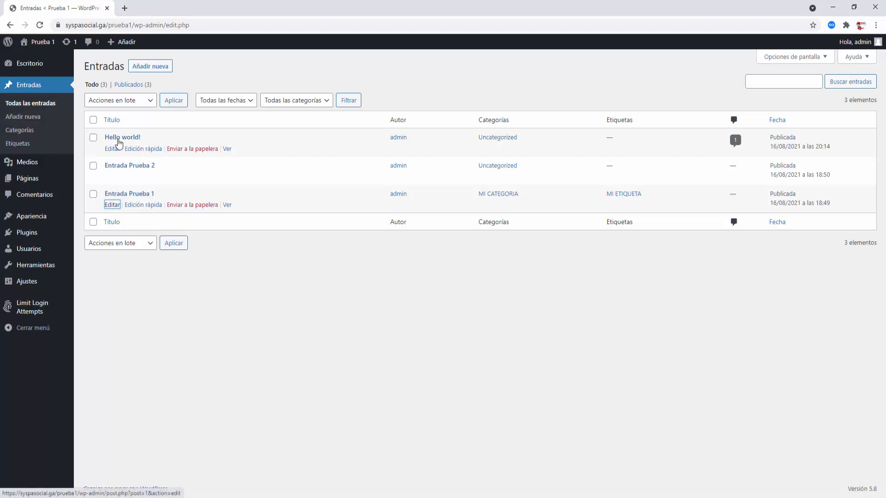
{"action": "left_click", "coordinate": [199, 149]}
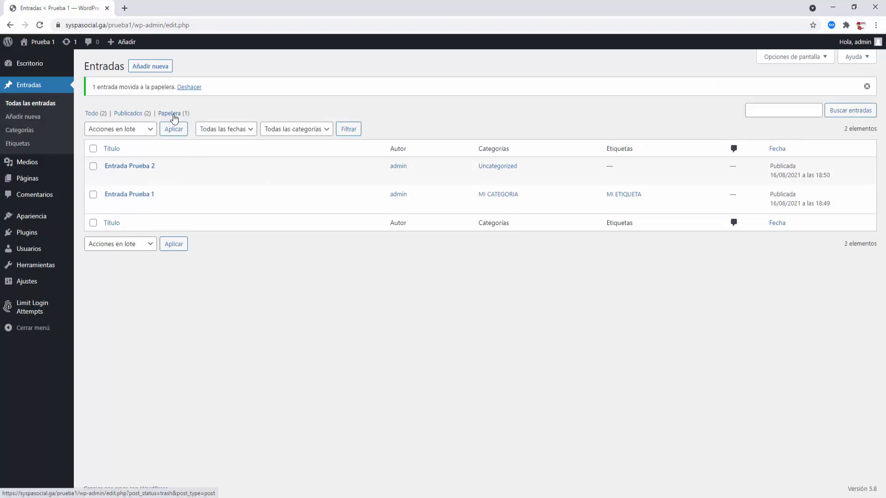
{"action": "left_click", "coordinate": [175, 117]}
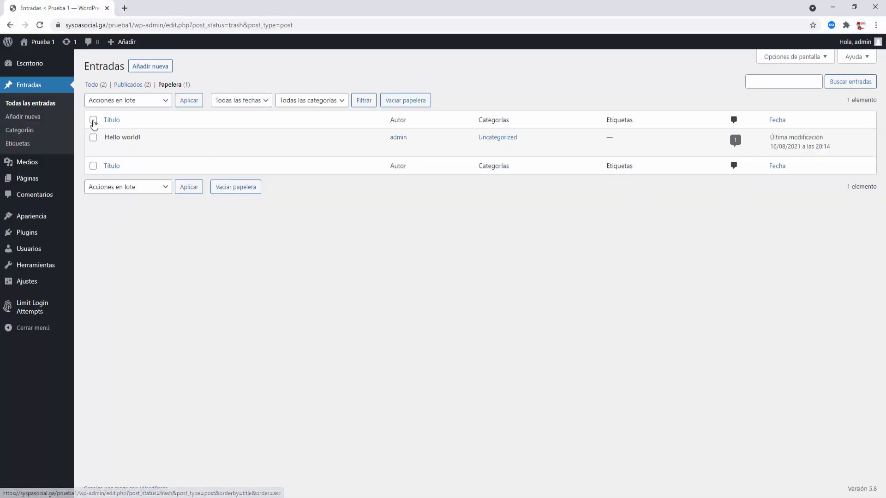
{"action": "left_click", "coordinate": [94, 120]}
{"action": "left_click", "coordinate": [112, 102]}
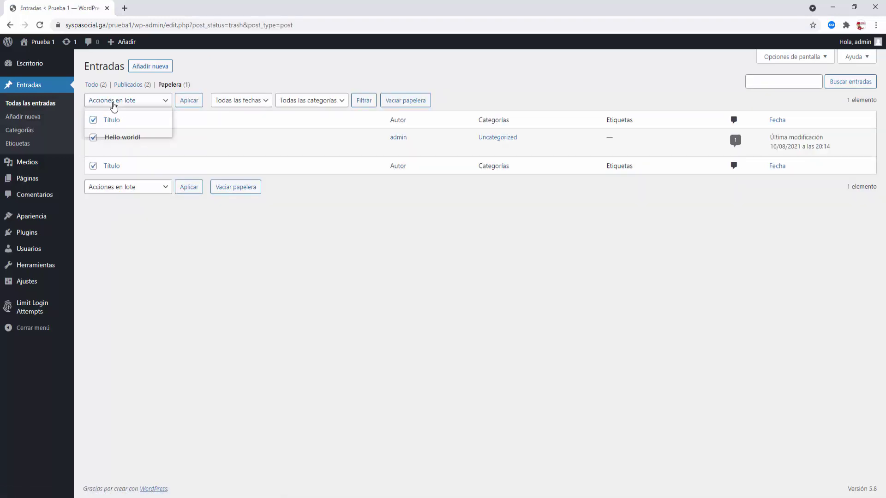
{"action": "left_click", "coordinate": [122, 130]}
{"action": "left_click", "coordinate": [196, 101]}
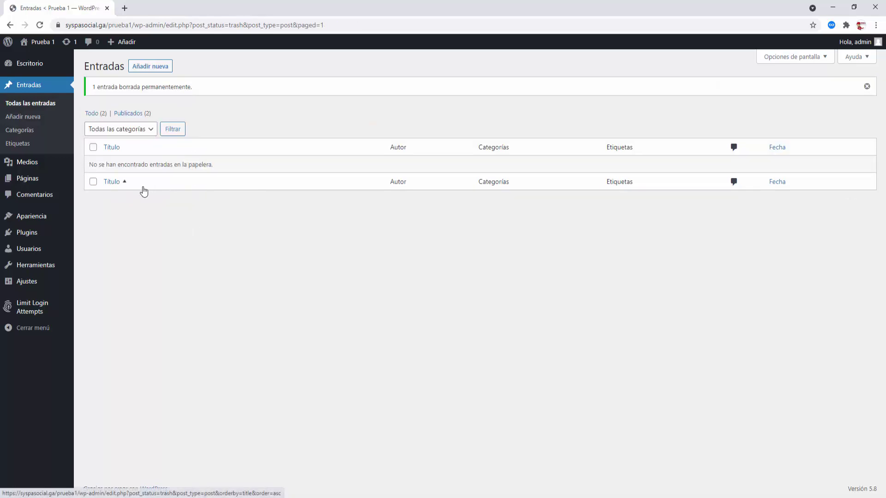
{"action": "left_click", "coordinate": [37, 105]}
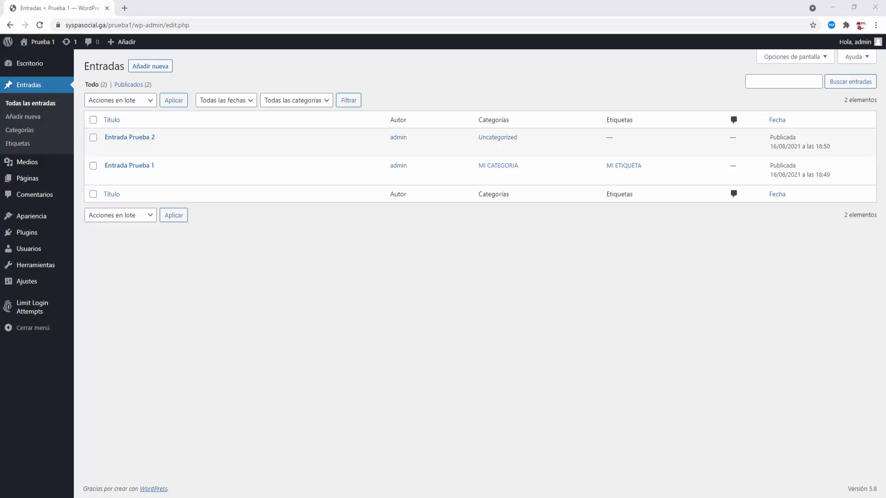
- Open Ajustes > Generales and review the title Prueba 1, tagline 'Este es mi sitio', and admin e-mail
{"action": "left_click", "coordinate": [31, 283]}
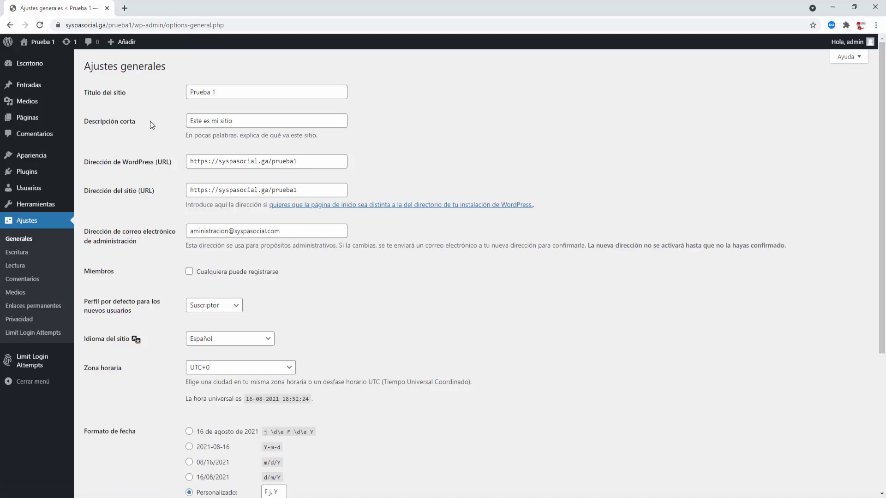
{"action": "left_click", "coordinate": [230, 94]}
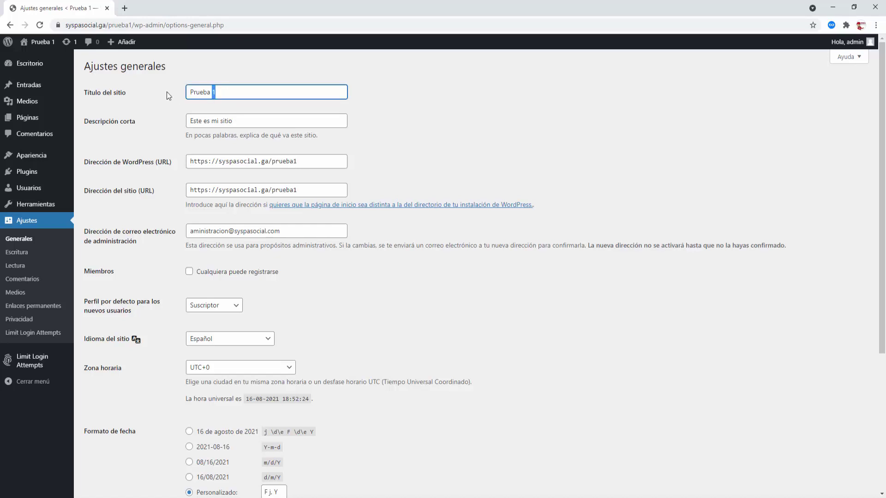
{"action": "key", "text": "ctrl+a"}
{"action": "left_click_drag", "start_coordinate": [242, 124], "coordinate": [171, 122]}
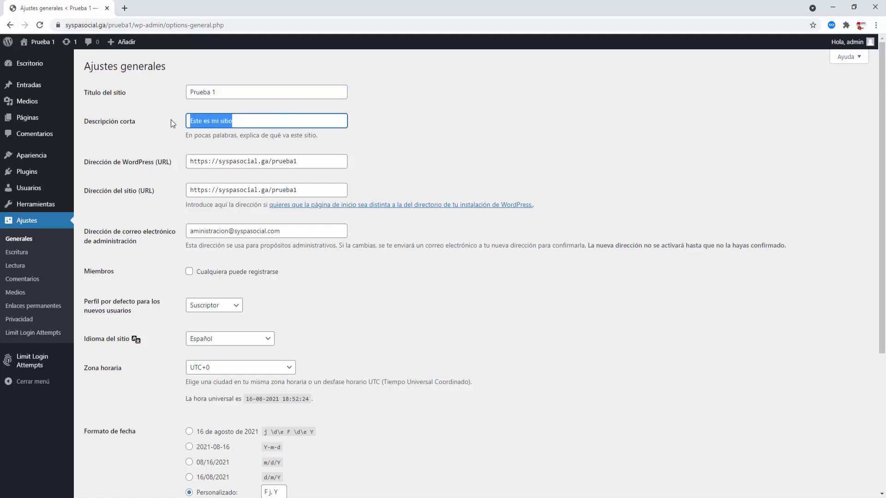
{"action": "left_click", "coordinate": [466, 140]}
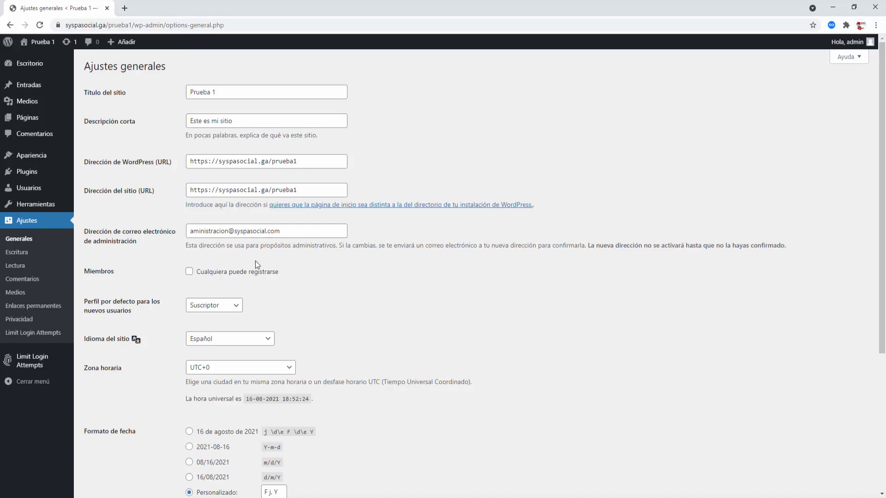
{"action": "triple_click", "coordinate": [291, 236]}
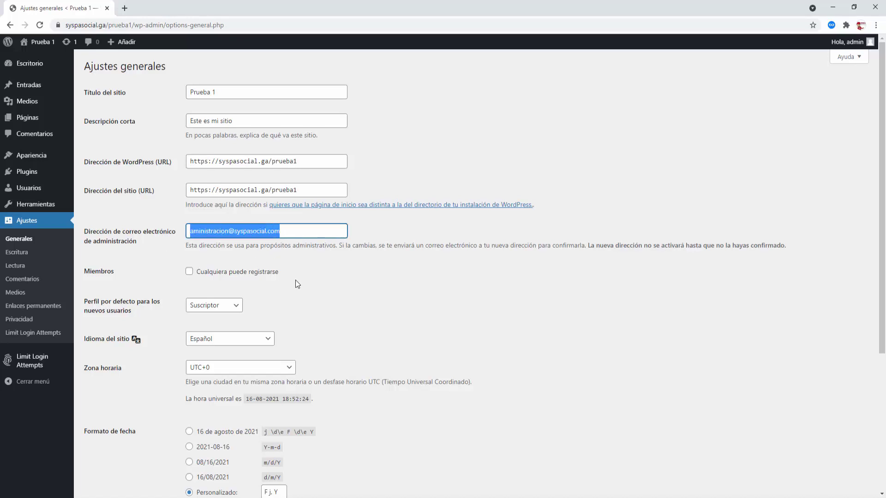
{"action": "left_click", "coordinate": [313, 276]}
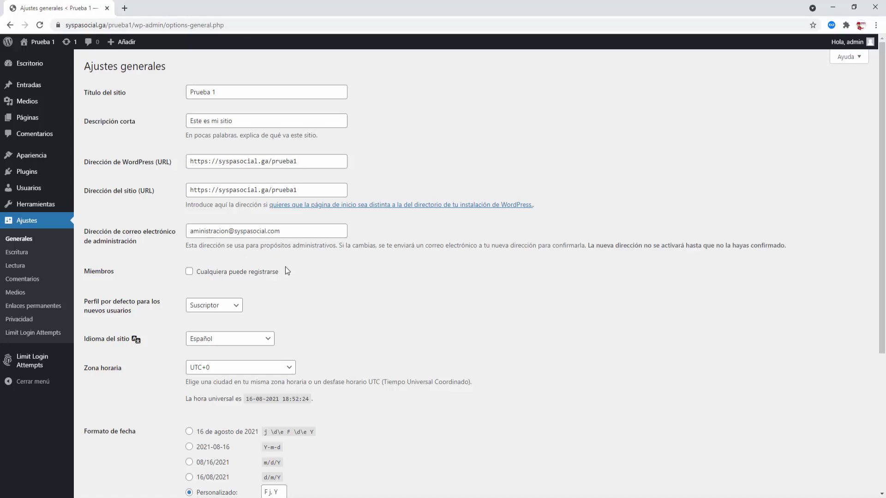
{"action": "scroll", "coordinate": [286, 267], "scroll_direction": "down", "scroll_amount": 2}
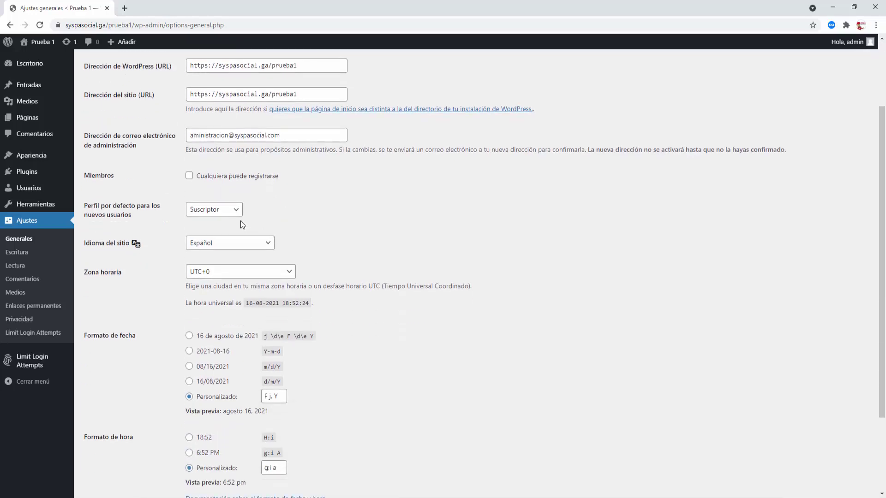
- Check the default new-user role dropdown, keeping Suscriptor
{"action": "left_click", "coordinate": [236, 214]}
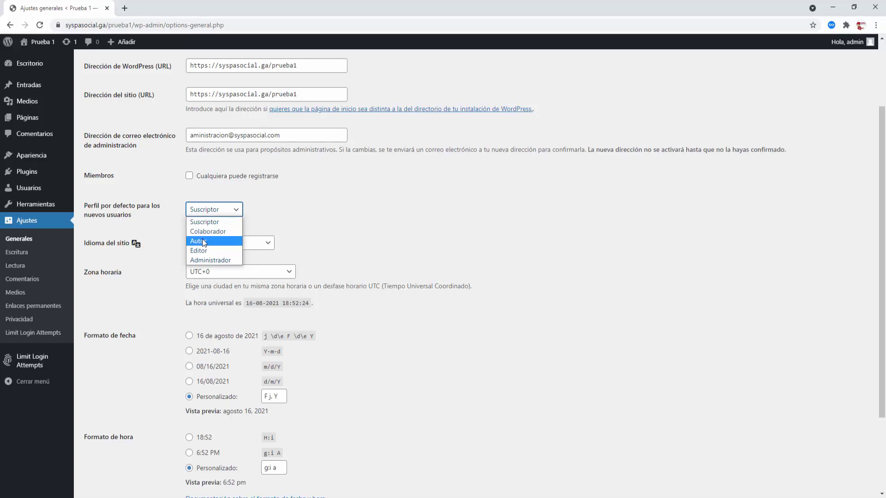
{"action": "left_click", "coordinate": [282, 211]}
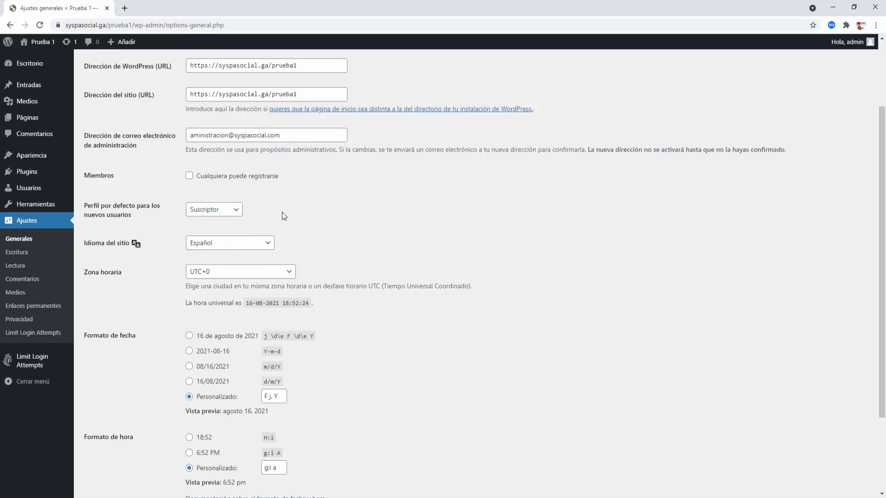
{"action": "left_click", "coordinate": [238, 213]}
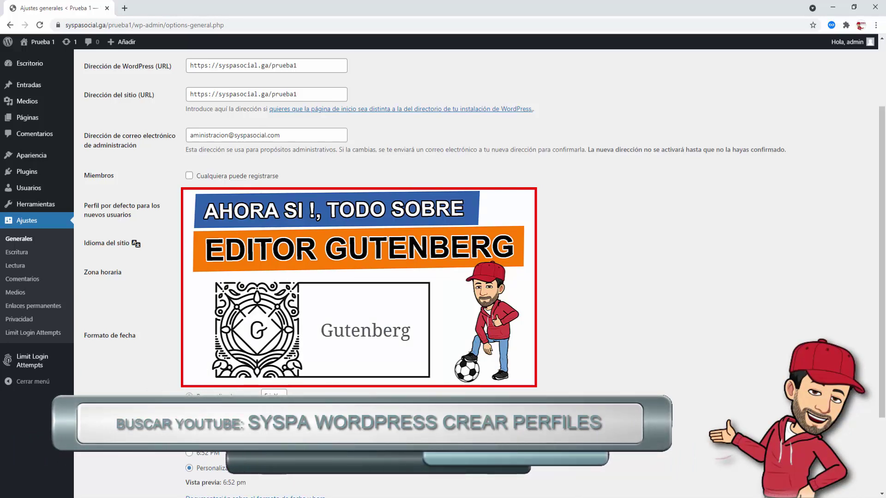
{"action": "left_click", "coordinate": [222, 210]}
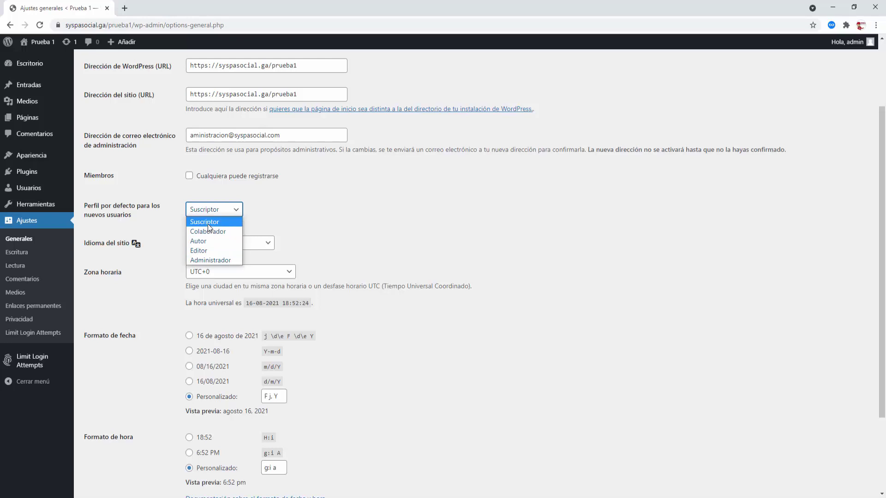
{"action": "left_click", "coordinate": [237, 213]}
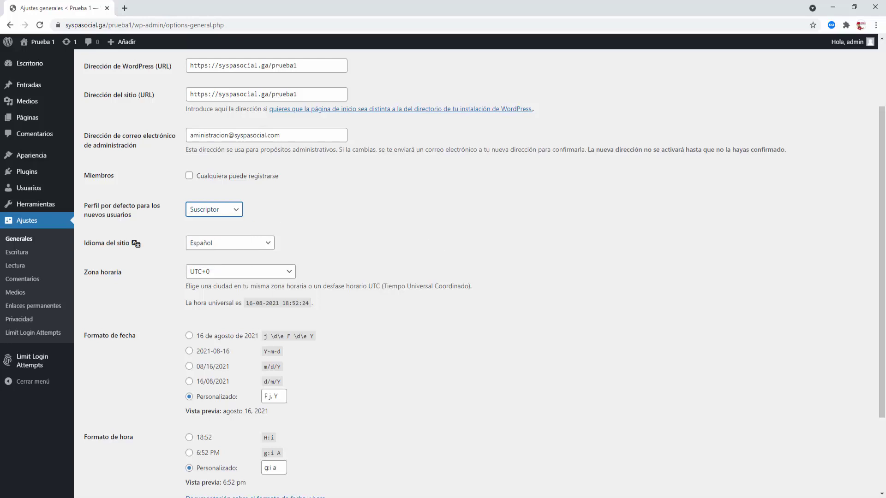
{"action": "left_click", "coordinate": [418, 368]}
- Keep Español as the site language and save the general settings
{"action": "scroll", "coordinate": [418, 369], "scroll_direction": "down", "scroll_amount": 3}
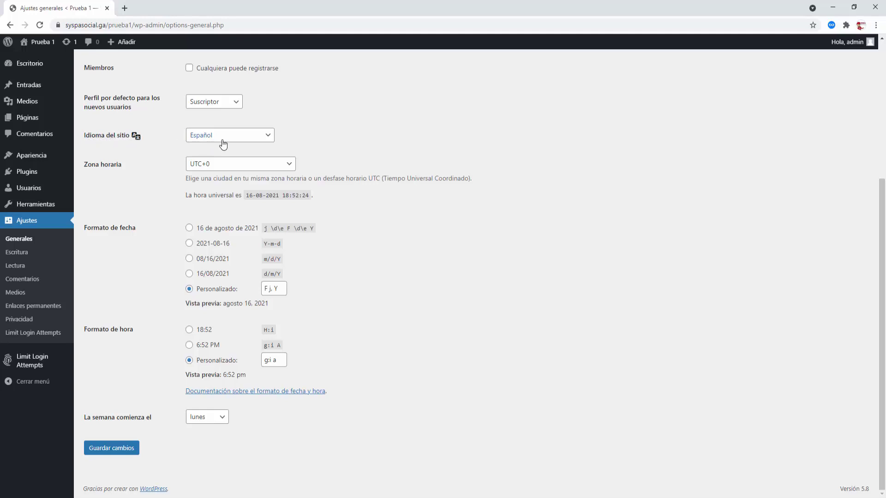
{"action": "left_click", "coordinate": [270, 140]}
{"action": "left_click", "coordinate": [270, 139]}
{"action": "left_click", "coordinate": [116, 456]}
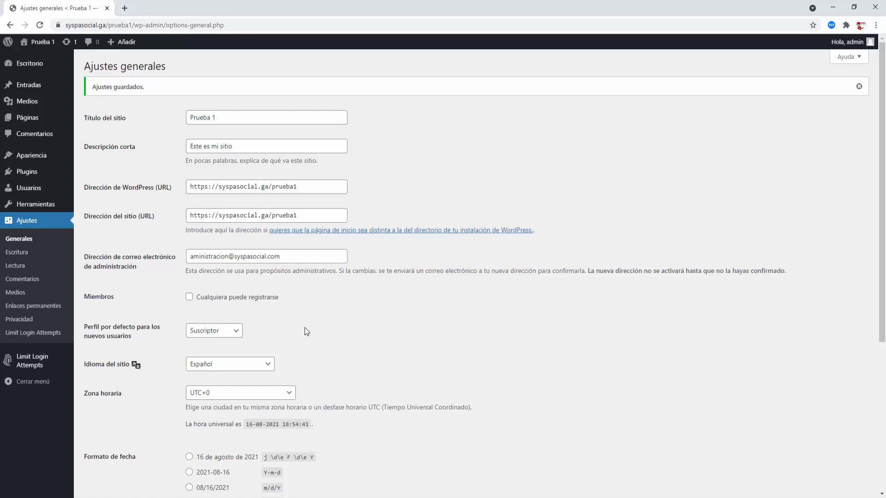
- Open Ajustes > Lectura and look over the front page display setting
{"action": "left_click", "coordinate": [12, 268]}
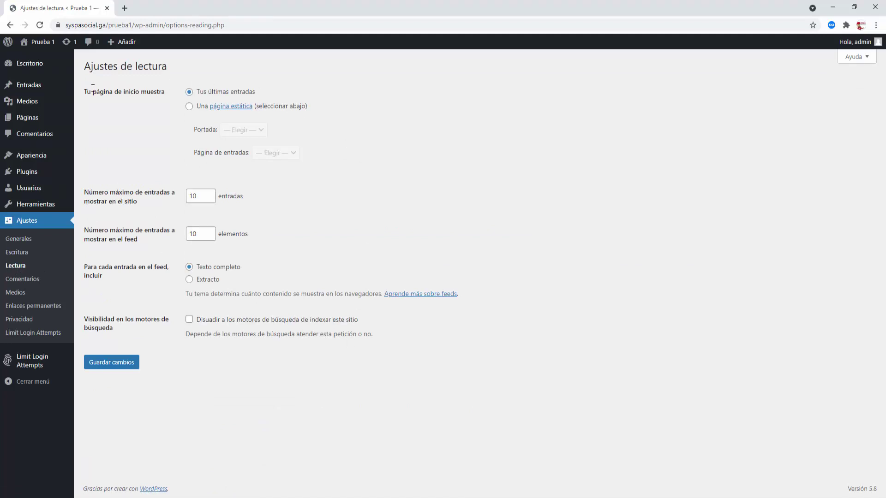
{"action": "left_click_drag", "start_coordinate": [85, 90], "coordinate": [166, 93]}
{"action": "left_click", "coordinate": [162, 115]}
- Open the live site from the Prueba 1 admin-bar menu in a new tab and view it
{"action": "mouse_move", "coordinate": [37, 42]}
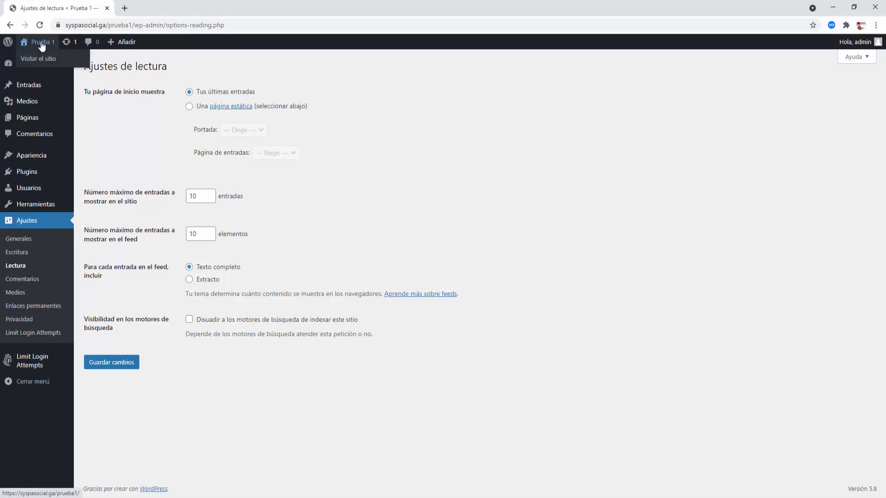
{"action": "right_click", "coordinate": [34, 59]}
{"action": "left_click", "coordinate": [41, 65]}
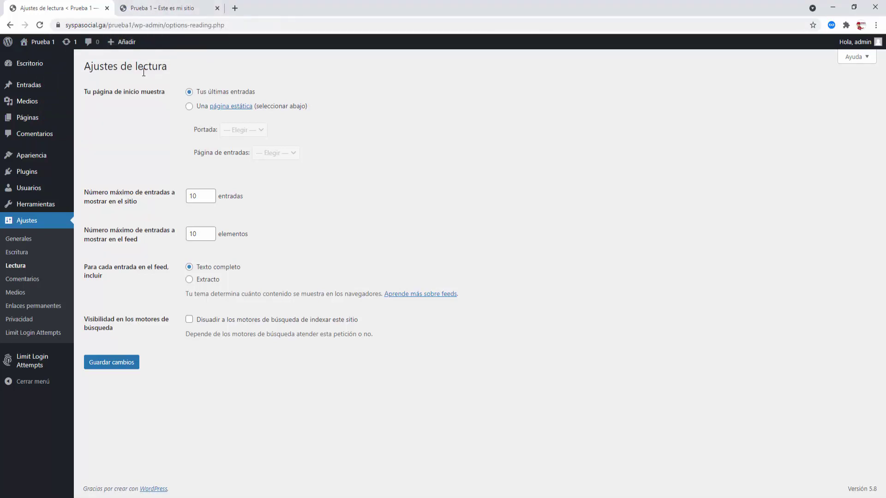
{"action": "left_click", "coordinate": [162, 9]}
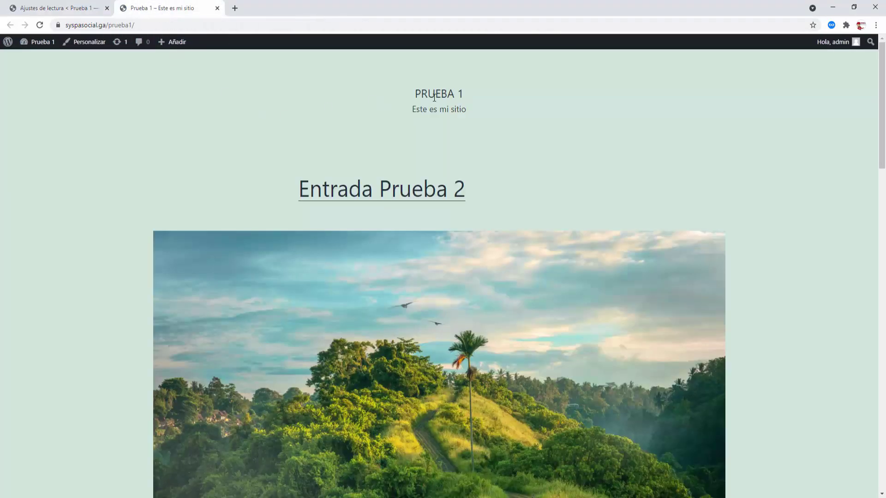
- Highlight the site title PRUEBA 1 and the tagline Este es mi sitio on the live front page
{"action": "left_click_drag", "start_coordinate": [415, 92], "coordinate": [465, 99]}
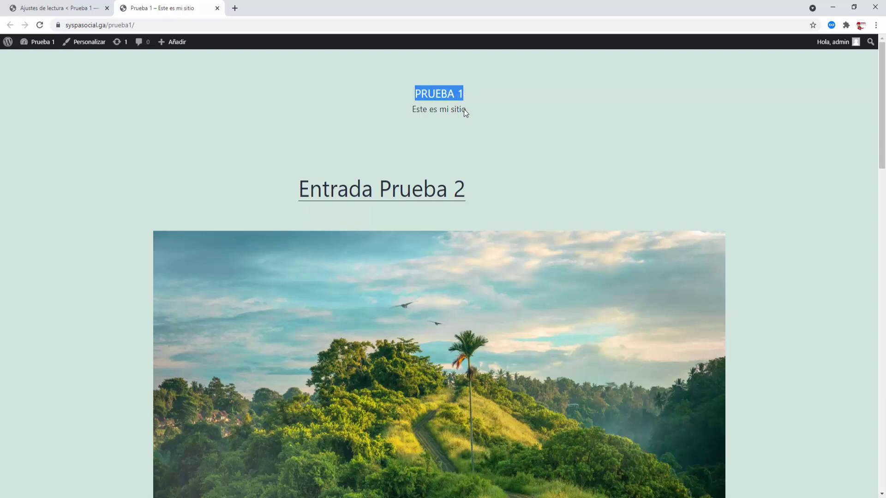
{"action": "left_click", "coordinate": [407, 116]}
{"action": "left_click_drag", "start_coordinate": [413, 110], "coordinate": [469, 112]}
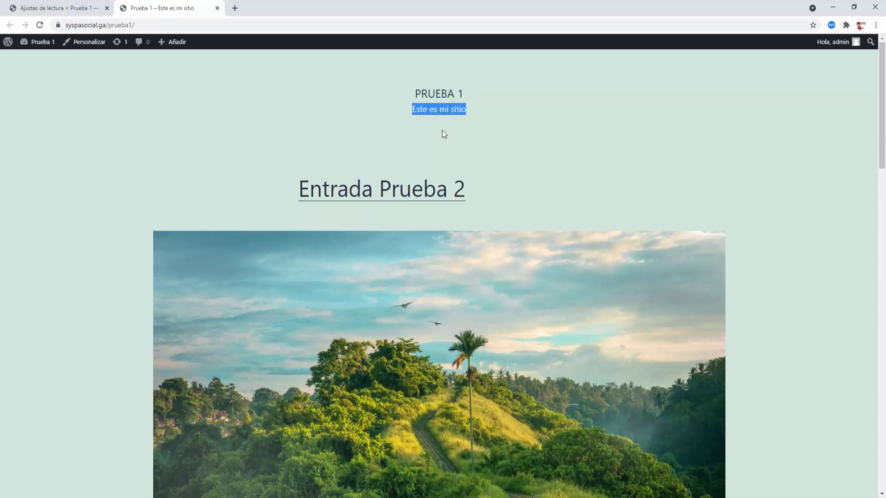
- Scroll through both posts on the latest-posts front page, then close the live-site tab
{"action": "scroll", "coordinate": [378, 148], "scroll_direction": "down", "scroll_amount": 5}
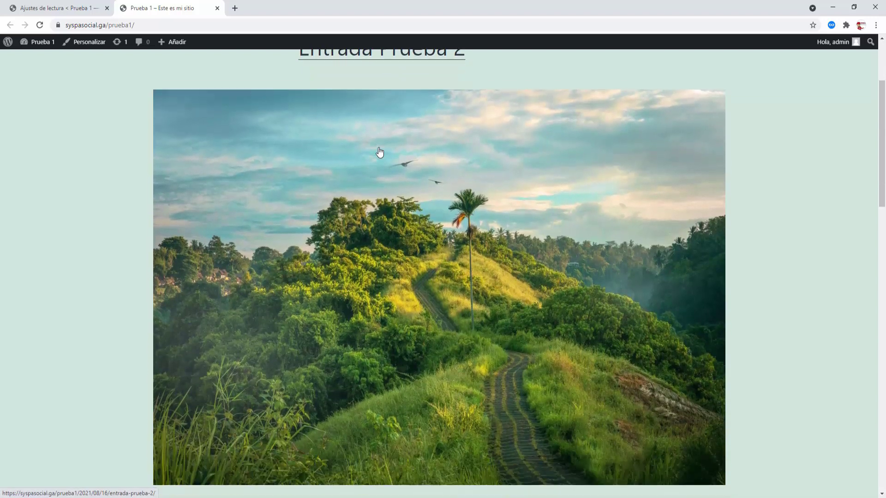
{"action": "scroll", "coordinate": [380, 149], "scroll_direction": "down", "scroll_amount": 8}
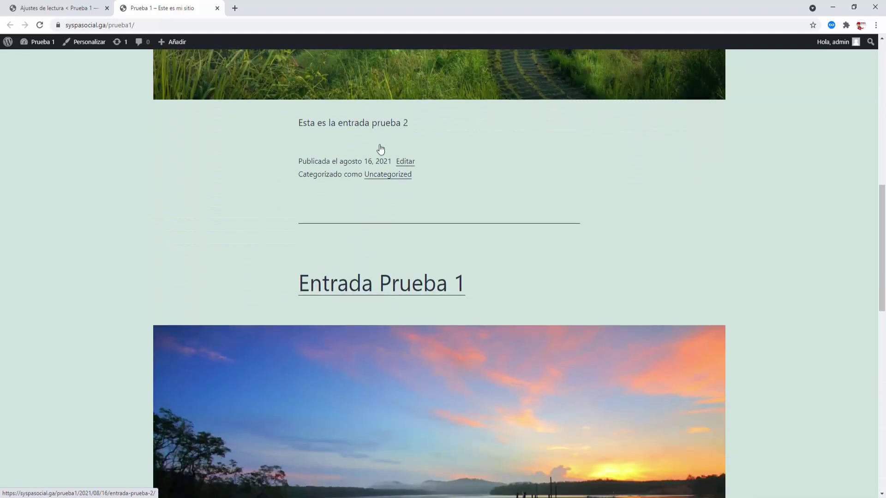
{"action": "scroll", "coordinate": [381, 149], "scroll_direction": "down", "scroll_amount": 2}
{"action": "scroll", "coordinate": [381, 146], "scroll_direction": "up", "scroll_amount": 11}
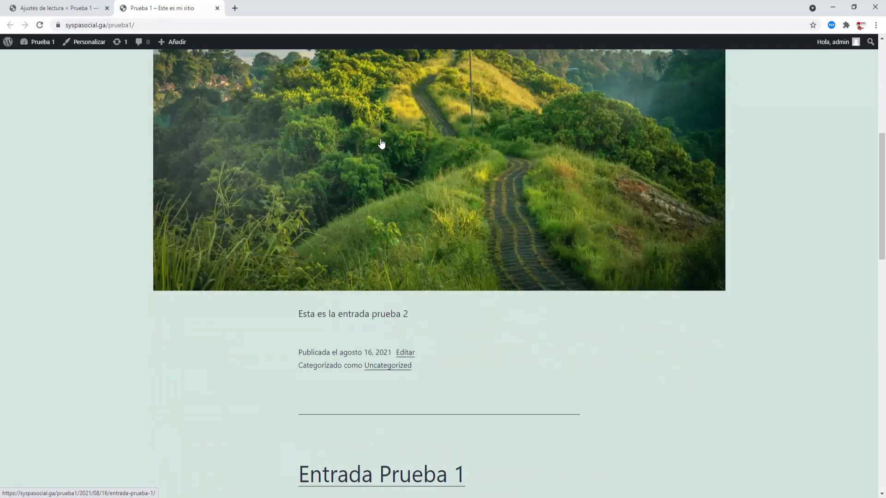
{"action": "scroll", "coordinate": [381, 143], "scroll_direction": "up", "scroll_amount": 4}
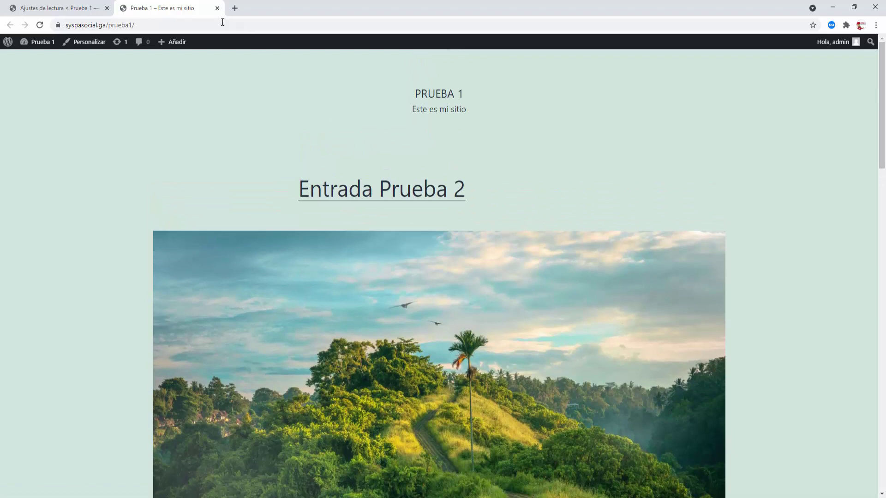
{"action": "left_click", "coordinate": [217, 8]}
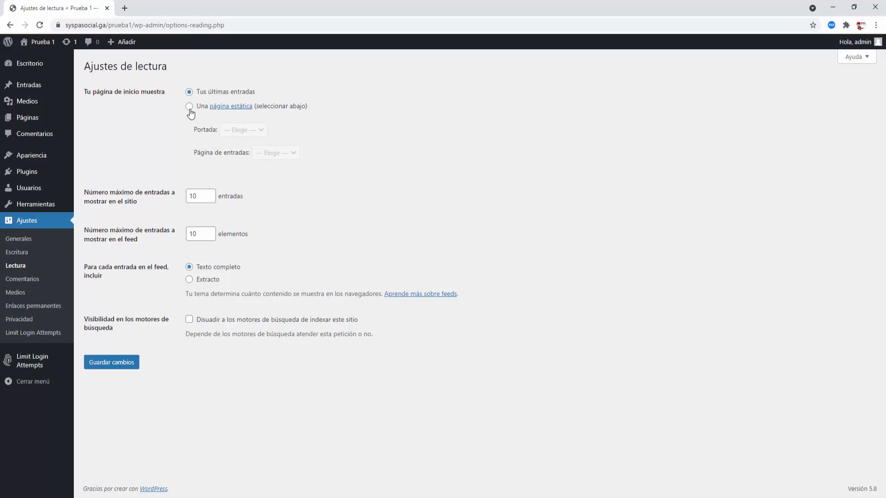
- Make the front page a static page with Portada Inicio and Página de entradas Blog
{"action": "left_click", "coordinate": [189, 108]}
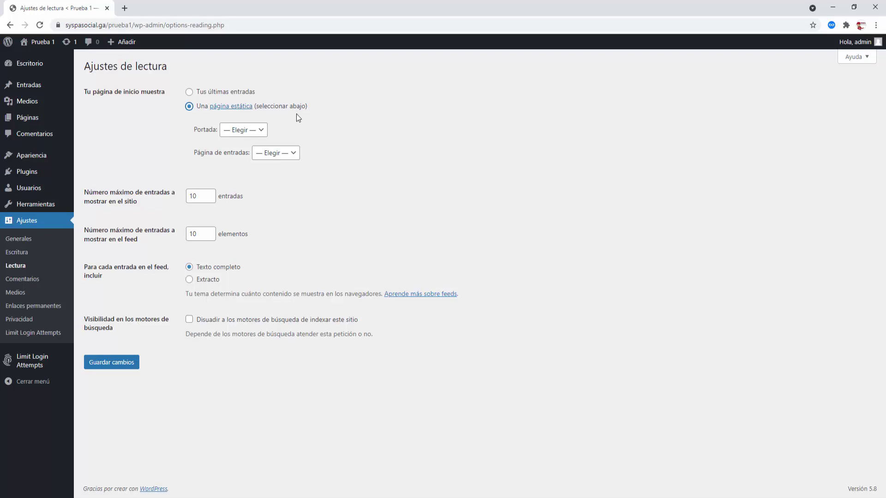
{"action": "left_click", "coordinate": [261, 131]}
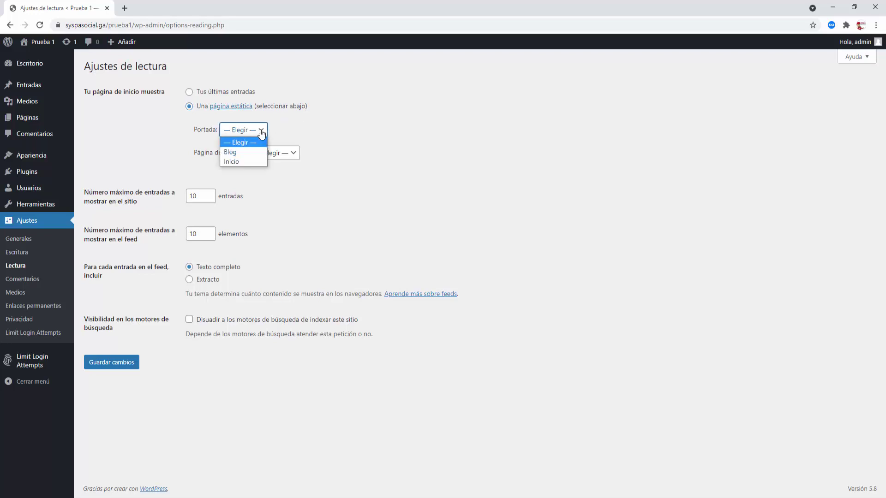
{"action": "left_click", "coordinate": [230, 163]}
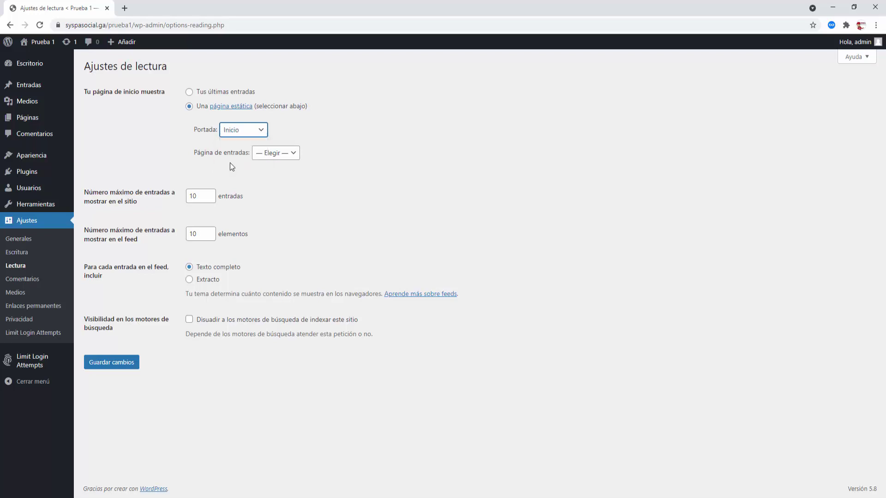
{"action": "left_click", "coordinate": [295, 157]}
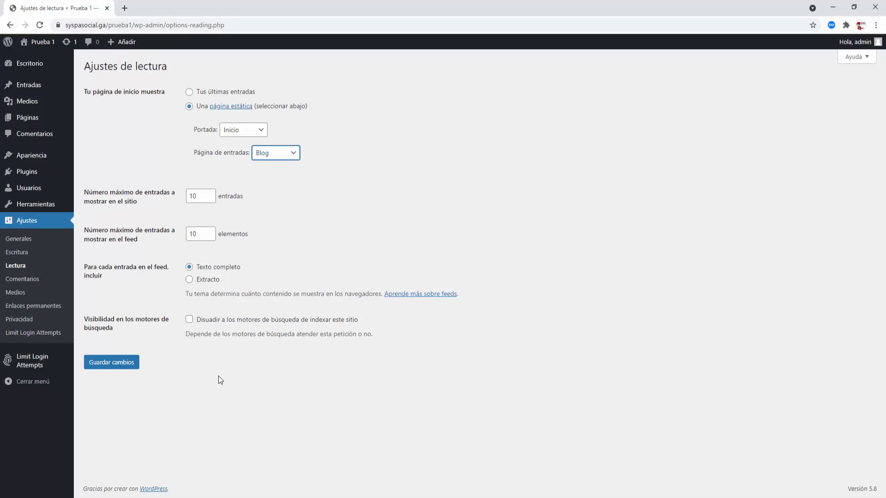
- Leave search engines allowed to index the site and save the reading settings
{"action": "left_click_drag", "start_coordinate": [84, 318], "coordinate": [116, 331]}
{"action": "left_click", "coordinate": [164, 337]}
{"action": "left_click_drag", "start_coordinate": [119, 329], "coordinate": [80, 320]}
{"action": "left_click", "coordinate": [138, 329]}
{"action": "left_click", "coordinate": [189, 321]}
{"action": "left_click", "coordinate": [189, 323]}
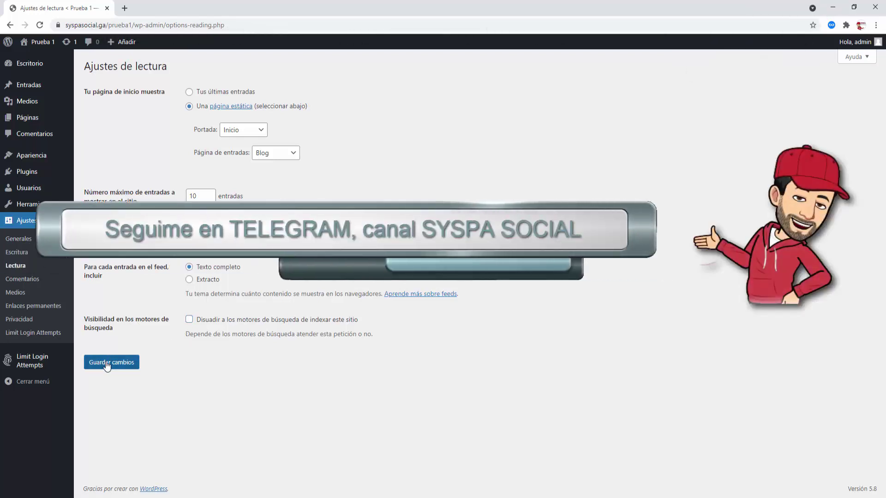
{"action": "left_click", "coordinate": [107, 365]}
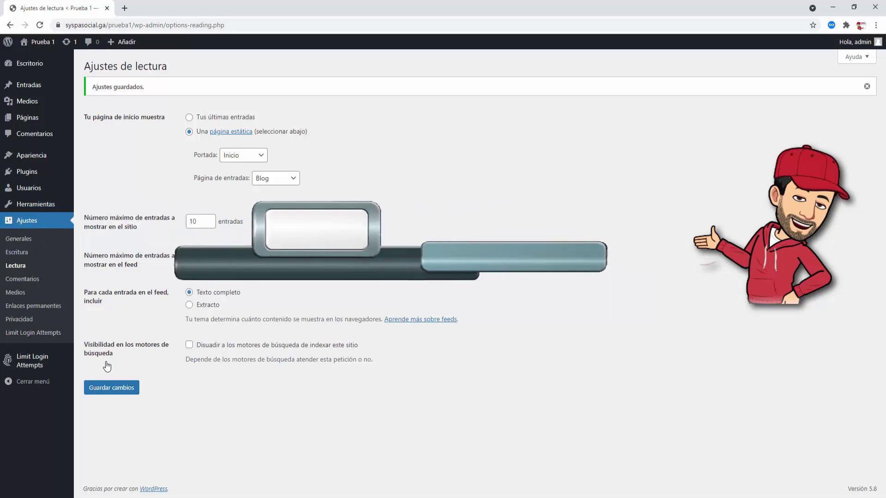
{"action": "left_click", "coordinate": [32, 307]}
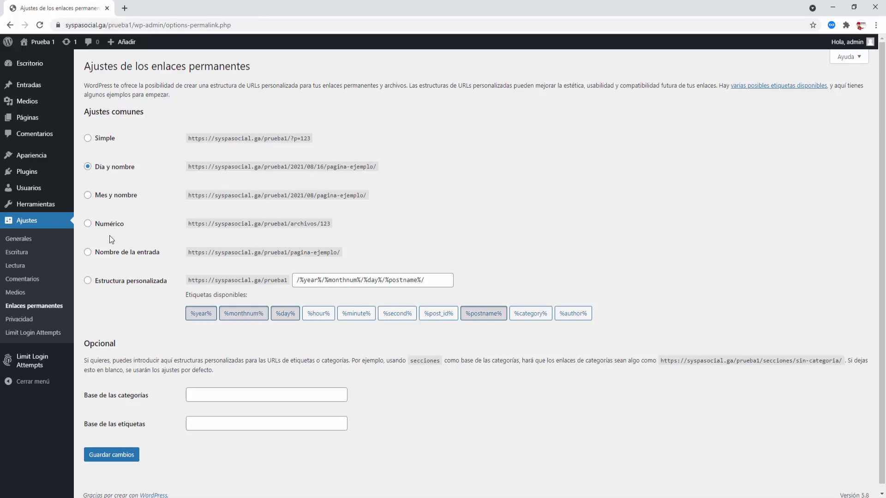
- Switch permalinks to Nombre de la entrada, giving addresses like /prueba1/pagina-ejemplo/, and save
{"action": "left_click", "coordinate": [88, 253]}
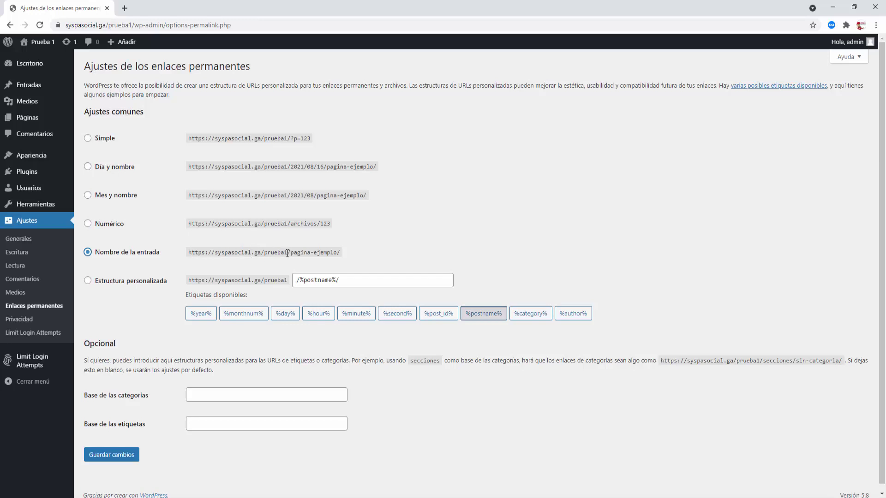
{"action": "left_click_drag", "start_coordinate": [291, 253], "coordinate": [358, 254]}
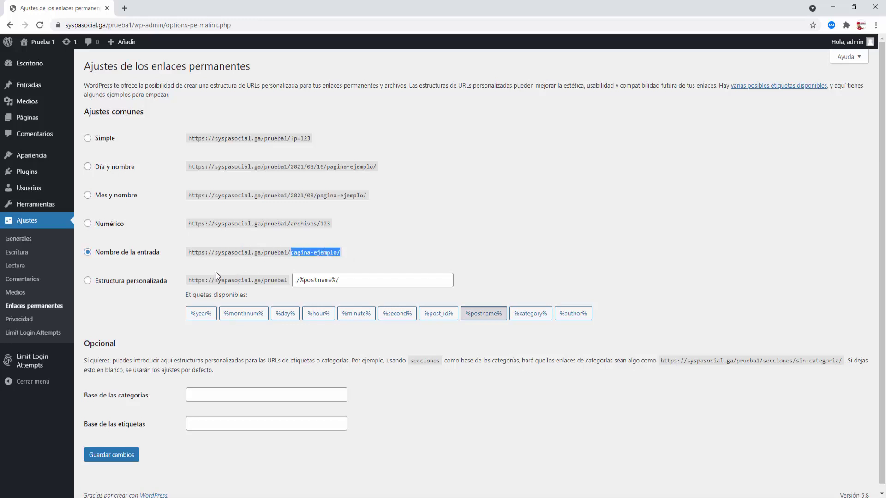
{"action": "left_click", "coordinate": [181, 269]}
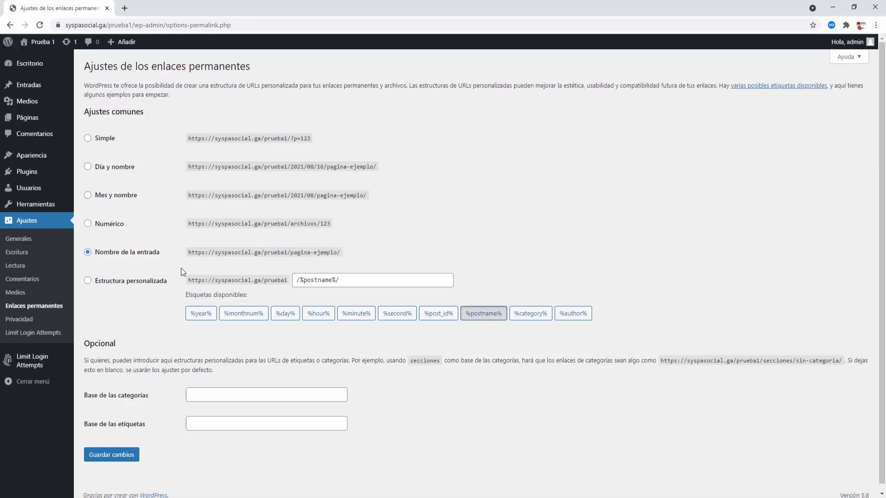
{"action": "left_click", "coordinate": [110, 455]}
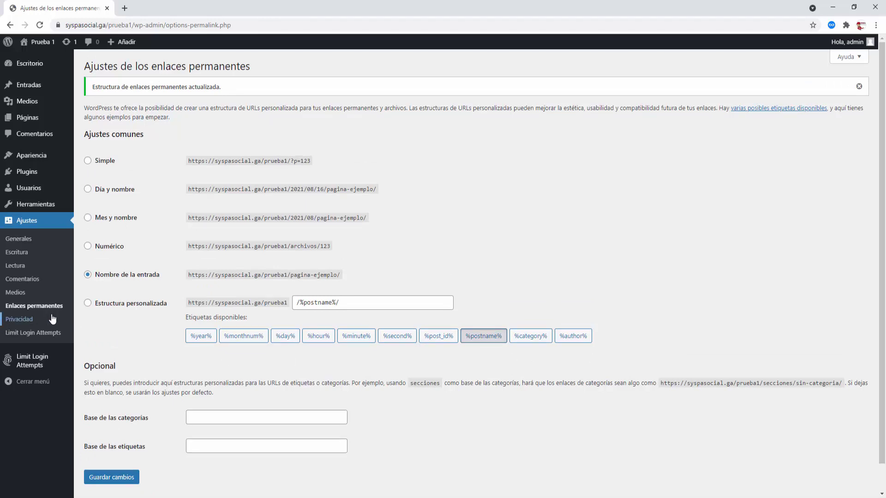
{"action": "left_click", "coordinate": [31, 159]}
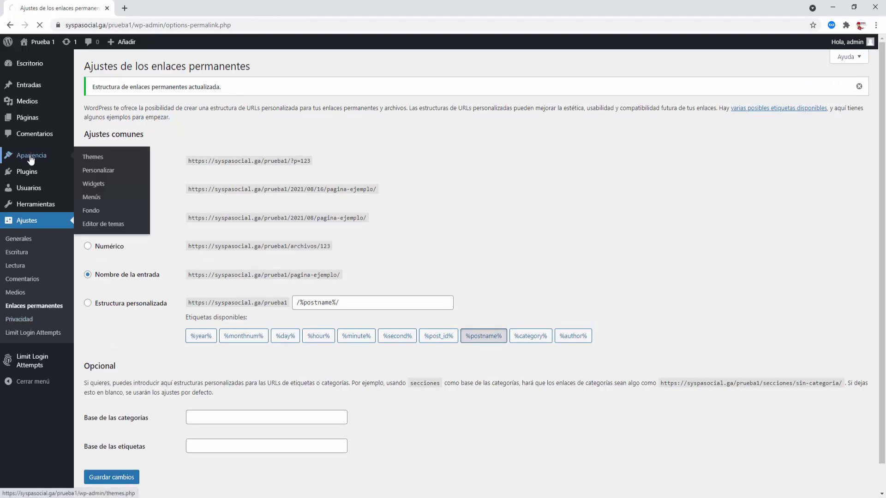
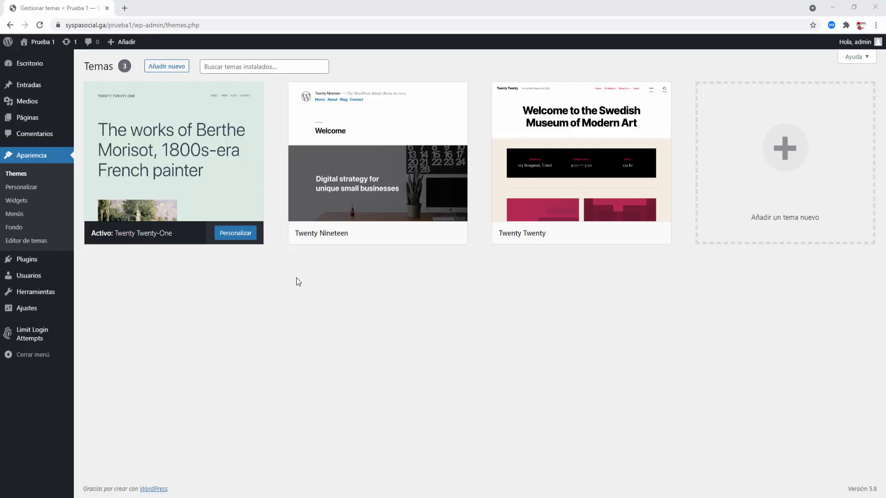
- Browse the Populares themes in the Añadir nuevo theme catalogue
{"action": "mouse_move", "coordinate": [203, 144]}
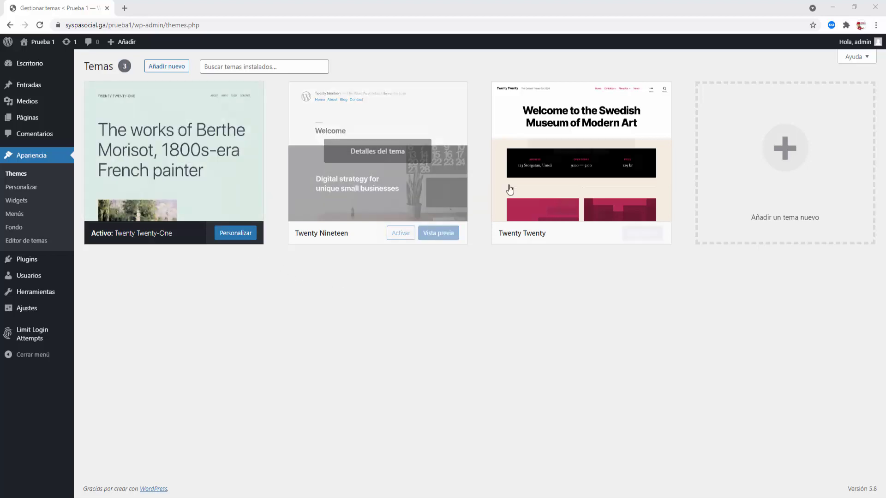
{"action": "mouse_move", "coordinate": [454, 192]}
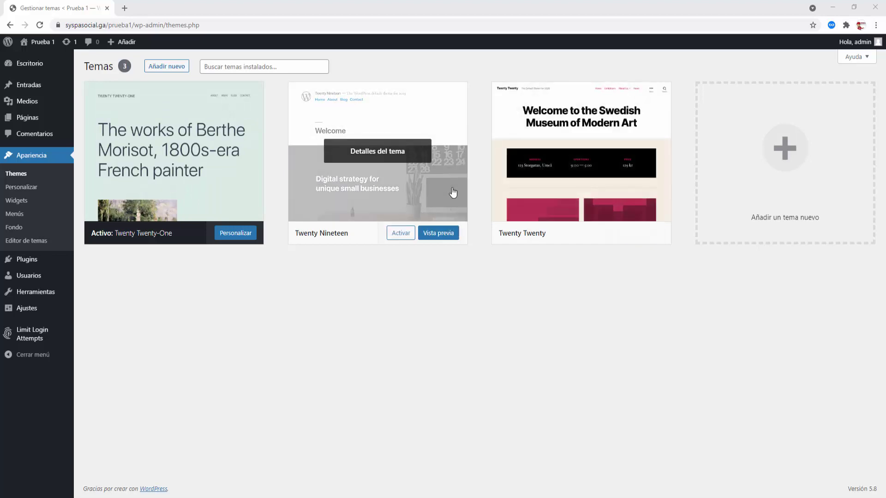
{"action": "left_click", "coordinate": [158, 68]}
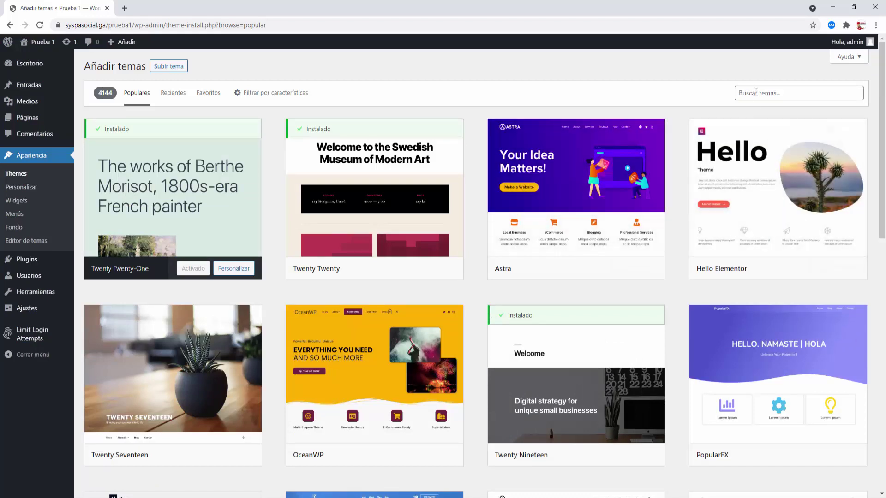
{"action": "scroll", "coordinate": [602, 185], "scroll_direction": "down", "scroll_amount": 6}
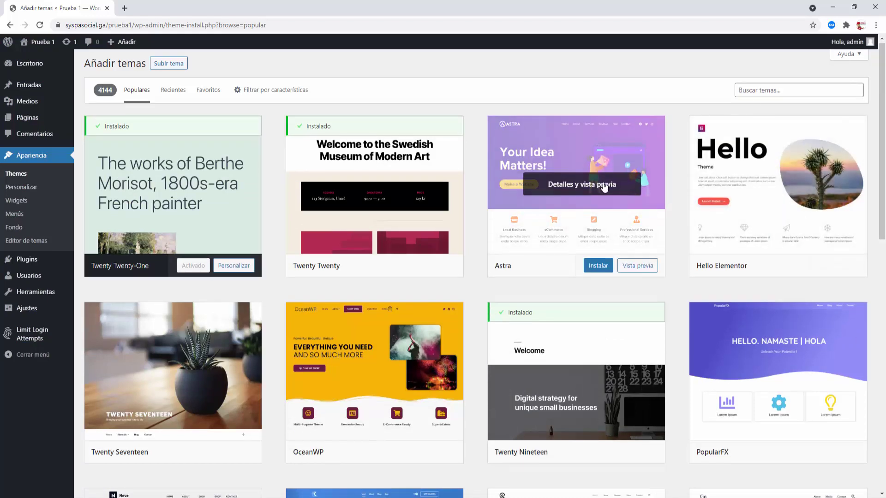
{"action": "scroll", "coordinate": [605, 187], "scroll_direction": "down", "scroll_amount": 6}
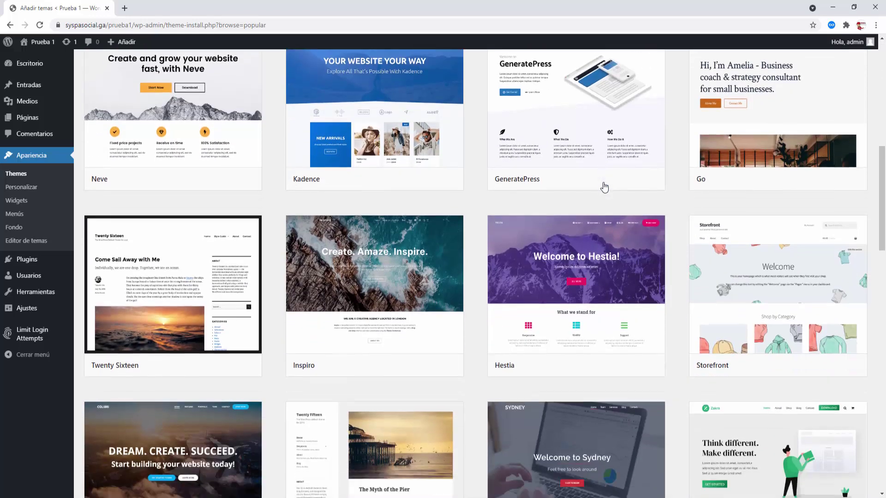
{"action": "scroll", "coordinate": [604, 187], "scroll_direction": "down", "scroll_amount": 10}
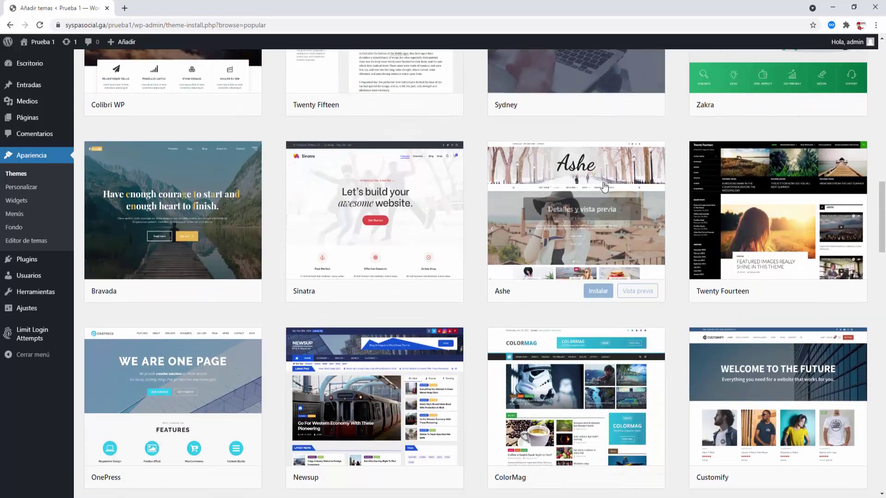
{"action": "scroll", "coordinate": [604, 186], "scroll_direction": "down", "scroll_amount": 18}
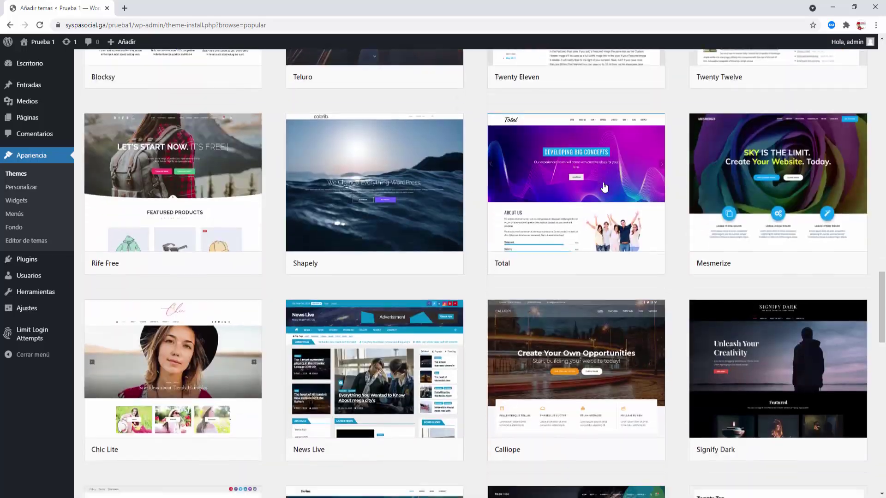
{"action": "scroll", "coordinate": [605, 187], "scroll_direction": "down", "scroll_amount": 8}
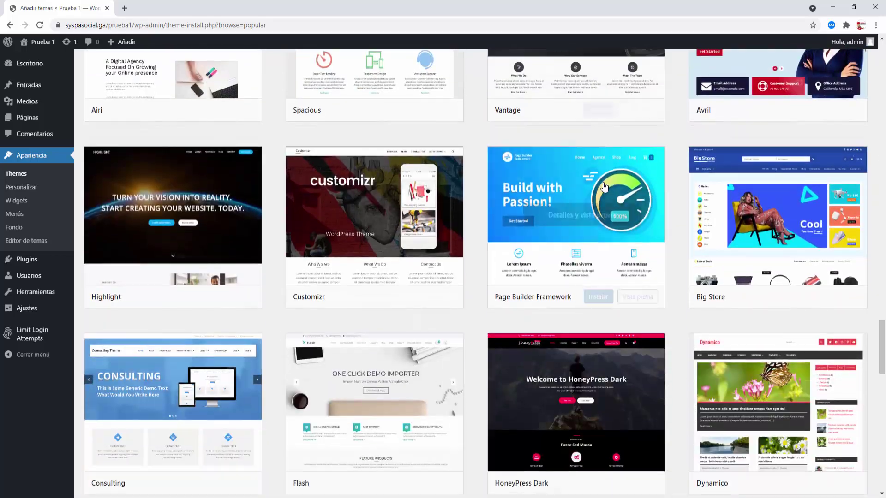
{"action": "scroll", "coordinate": [603, 184], "scroll_direction": "up", "scroll_amount": 20}
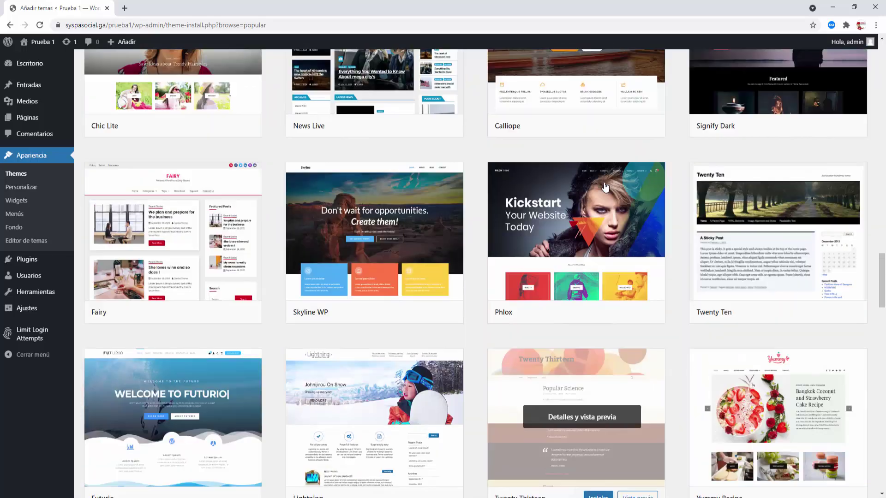
{"action": "scroll", "coordinate": [604, 186], "scroll_direction": "up", "scroll_amount": 20}
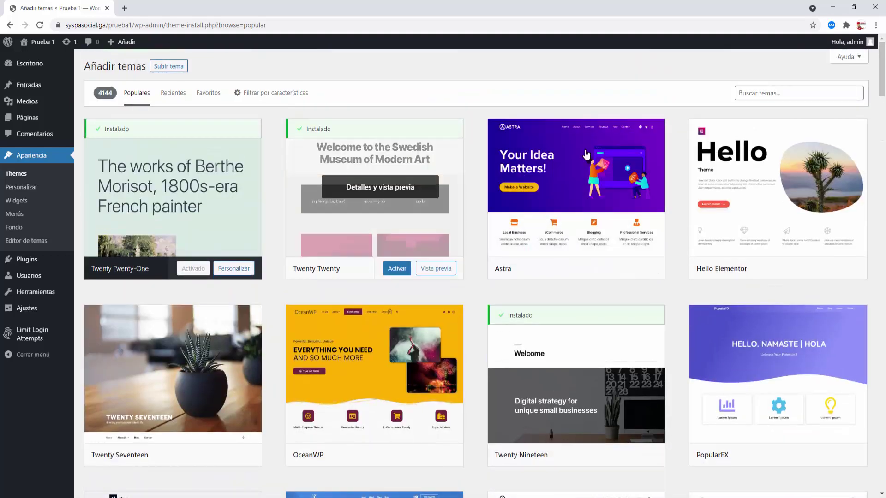
{"action": "mouse_move", "coordinate": [642, 263]}
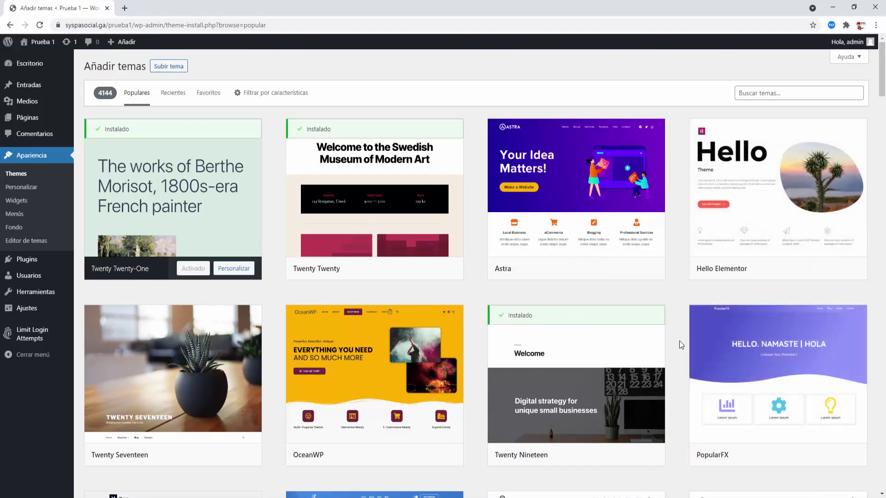
{"action": "mouse_move", "coordinate": [568, 256]}
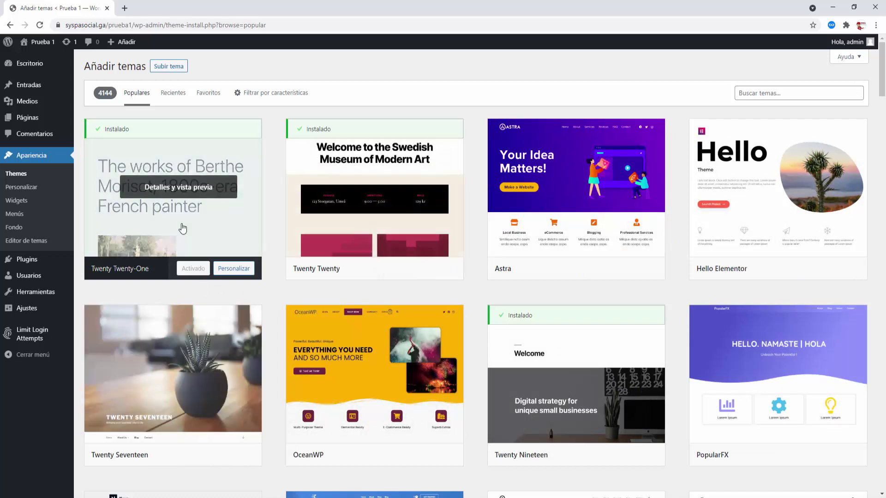
{"action": "mouse_move", "coordinate": [152, 381]}
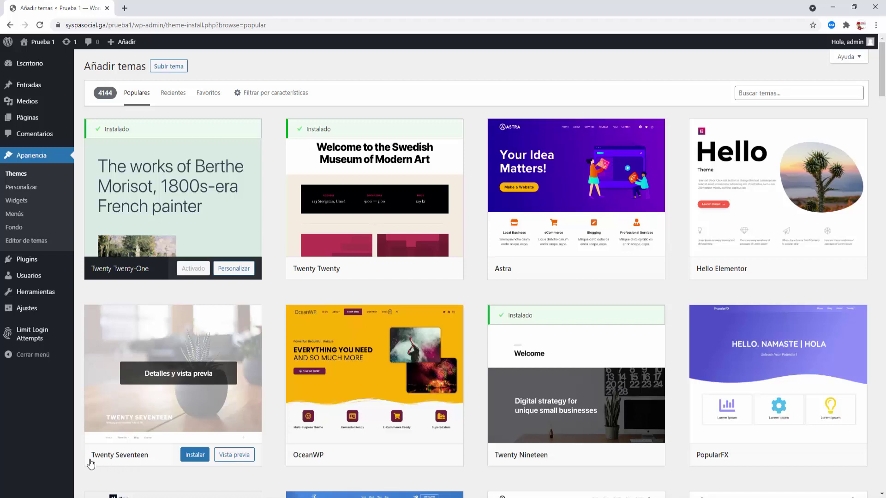
- Install Twenty Seventeen from its theme card and activate it
{"action": "mouse_move", "coordinate": [121, 464]}
{"action": "left_click", "coordinate": [195, 456]}
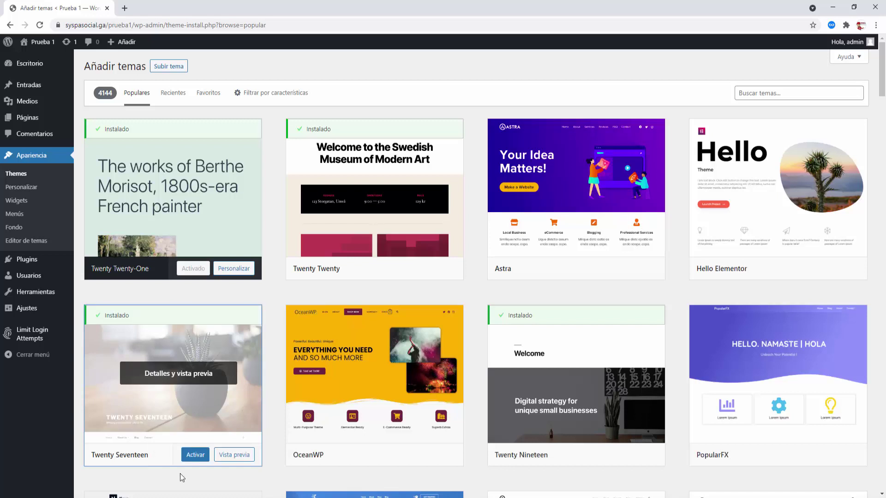
{"action": "left_click", "coordinate": [195, 456]}
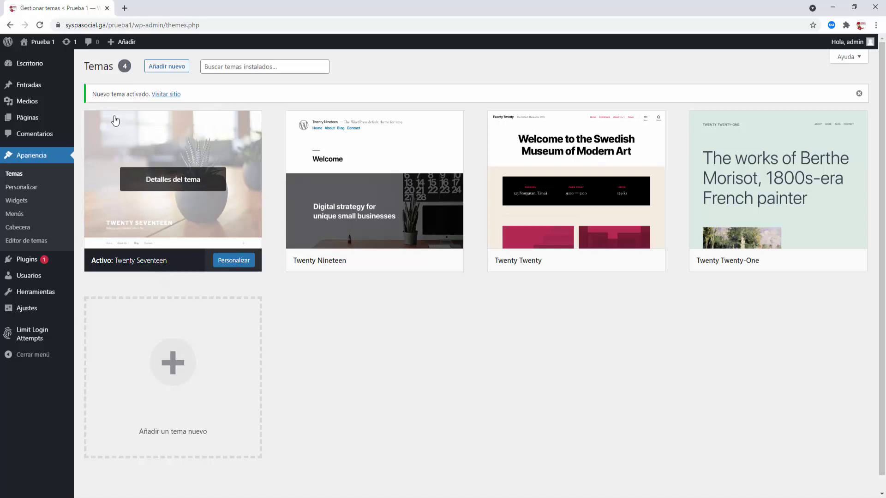
{"action": "right_click", "coordinate": [40, 58]}
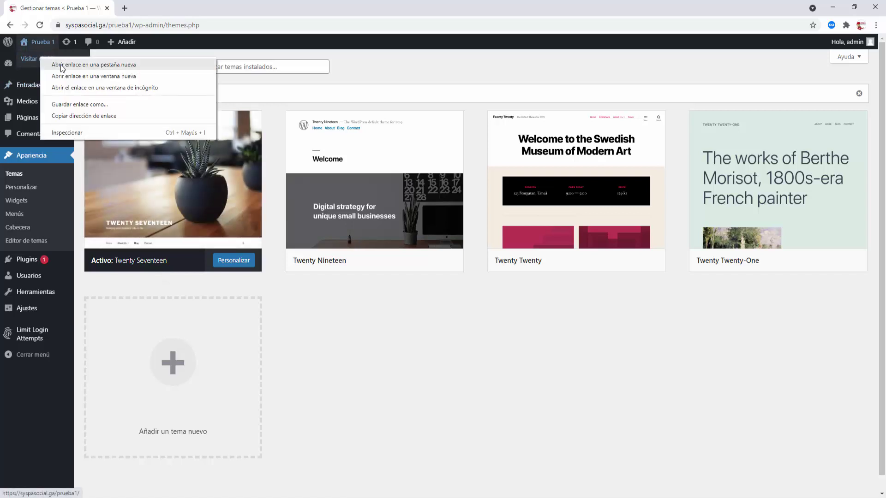
{"action": "left_click", "coordinate": [74, 64]}
{"action": "left_click", "coordinate": [155, 10]}
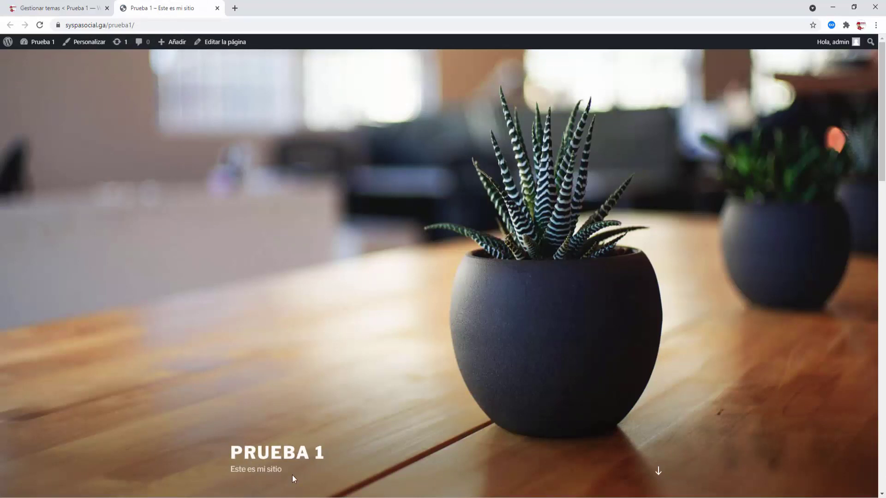
{"action": "scroll", "coordinate": [301, 469], "scroll_direction": "down", "scroll_amount": 7}
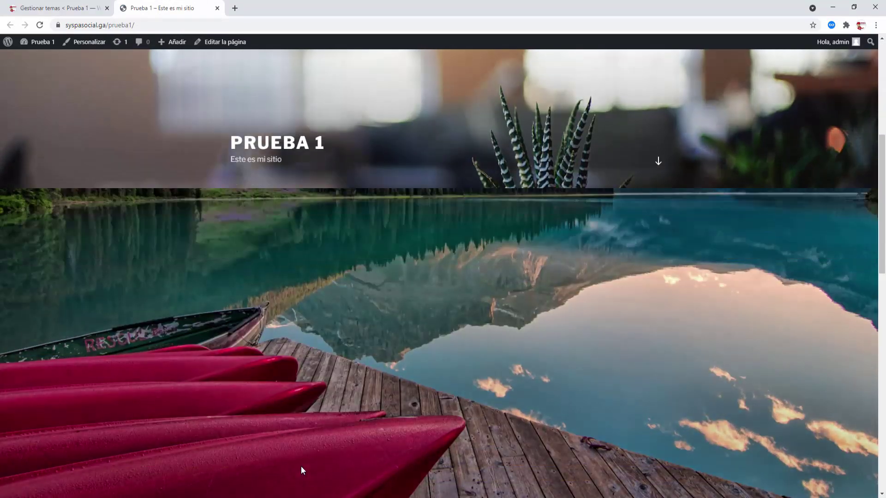
{"action": "scroll", "coordinate": [301, 470], "scroll_direction": "down", "scroll_amount": 7}
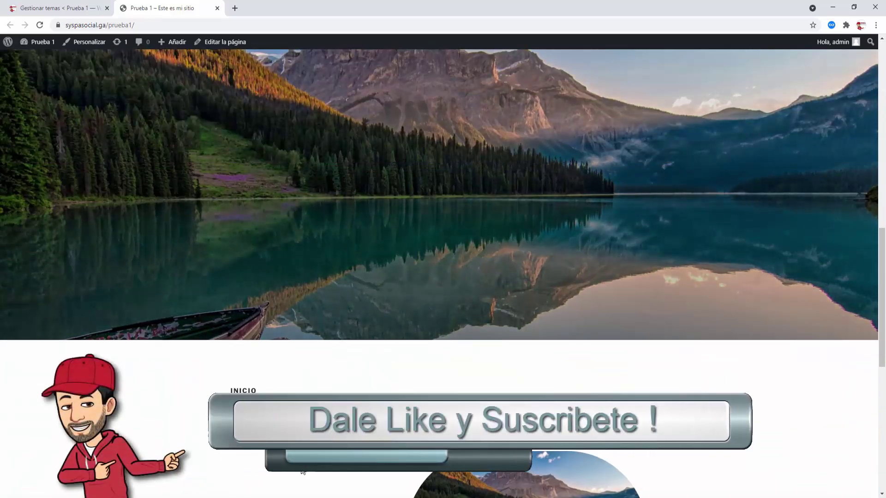
{"action": "scroll", "coordinate": [303, 471], "scroll_direction": "up", "scroll_amount": 8}
{"action": "scroll", "coordinate": [302, 471], "scroll_direction": "down", "scroll_amount": 4}
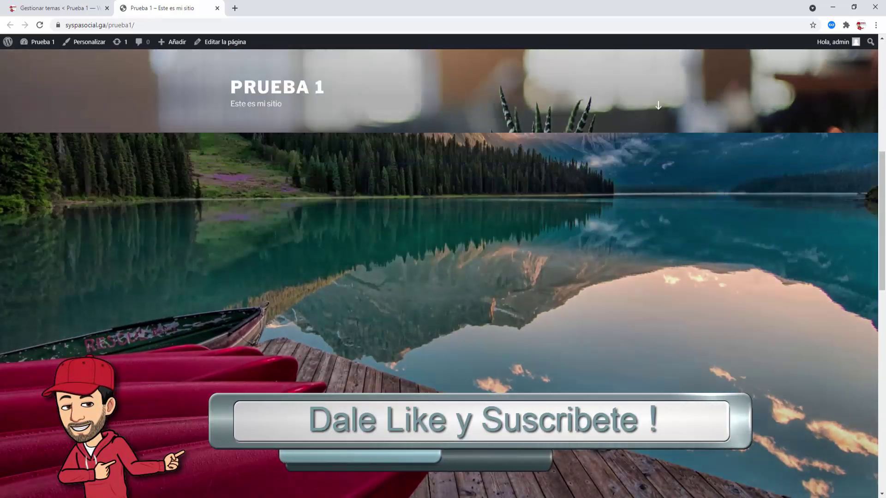
{"action": "scroll", "coordinate": [302, 469], "scroll_direction": "down", "scroll_amount": 8}
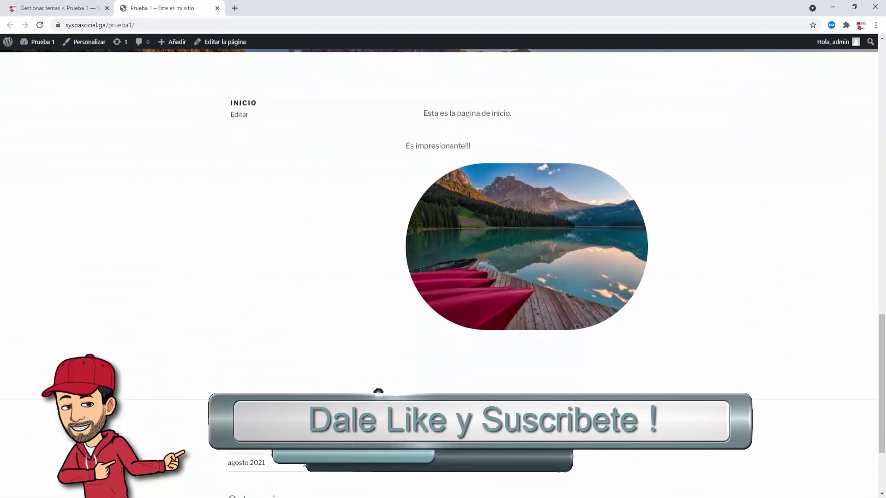
{"action": "scroll", "coordinate": [424, 310], "scroll_direction": "down", "scroll_amount": 3}
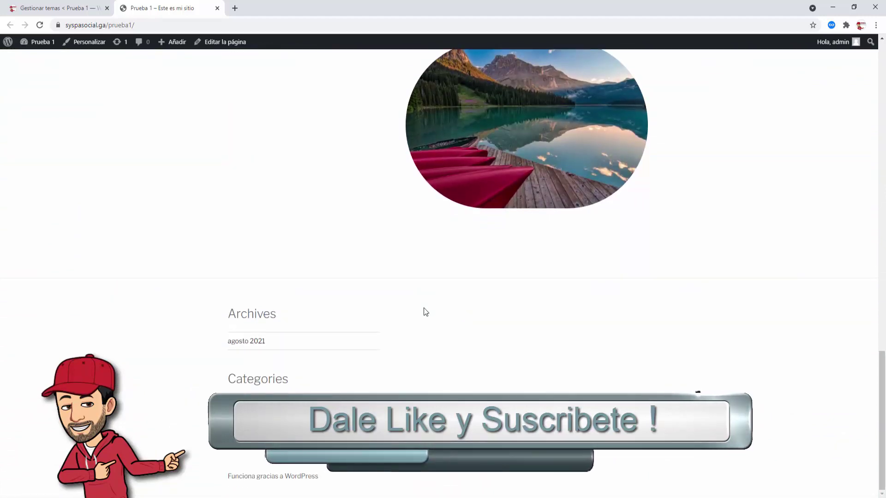
{"action": "scroll", "coordinate": [424, 308], "scroll_direction": "up", "scroll_amount": 12}
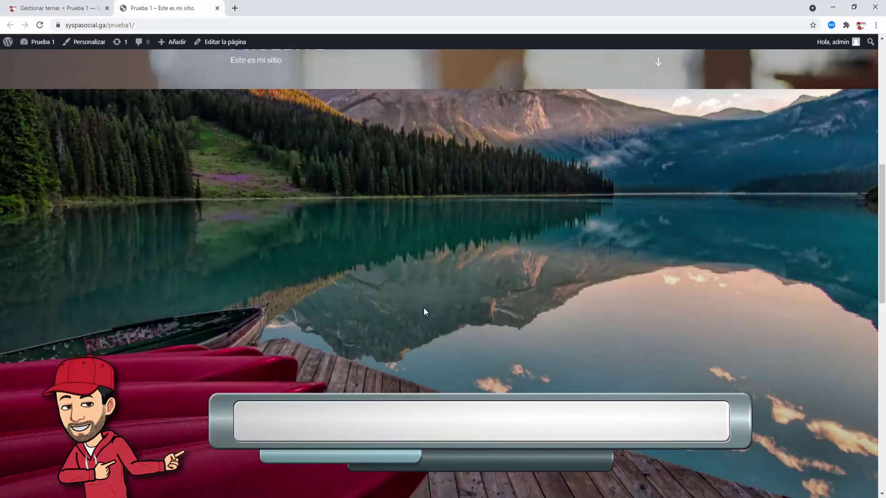
{"action": "scroll", "coordinate": [424, 308], "scroll_direction": "up", "scroll_amount": 9}
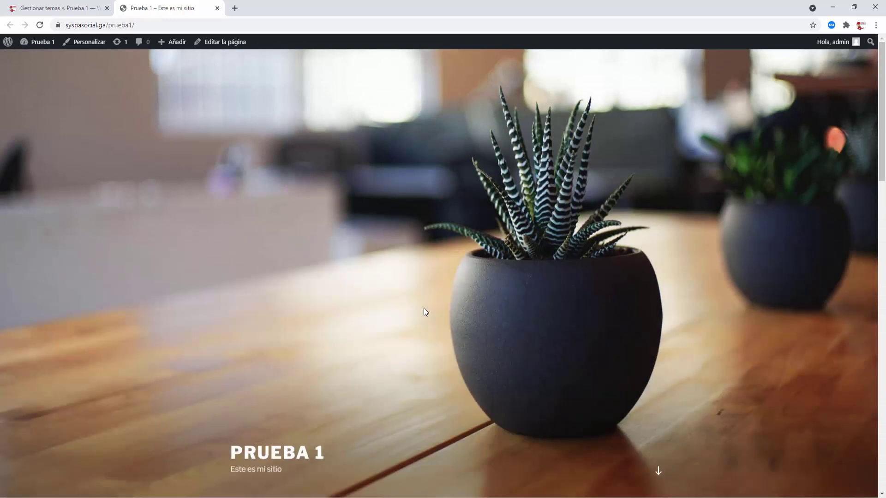
{"action": "left_click", "coordinate": [217, 9]}
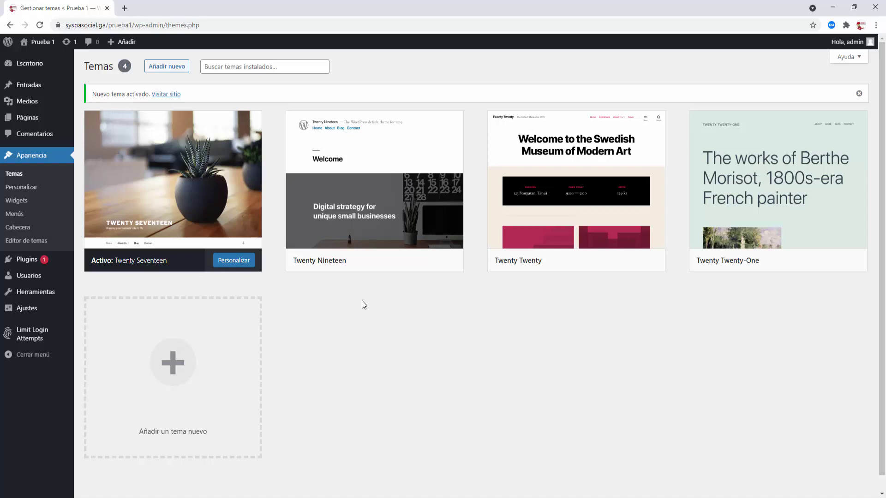
- Open the Inicio page for editing from the pages list in a new tab
{"action": "mouse_move", "coordinate": [35, 123]}
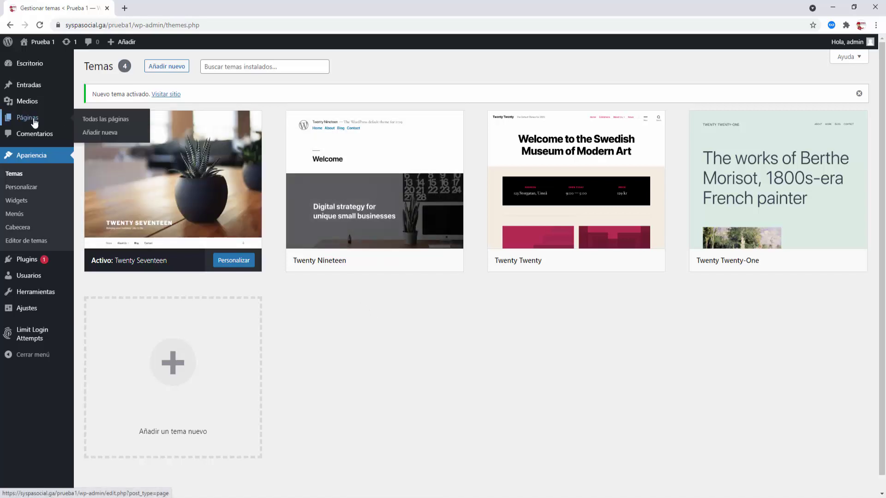
{"action": "right_click", "coordinate": [102, 120]}
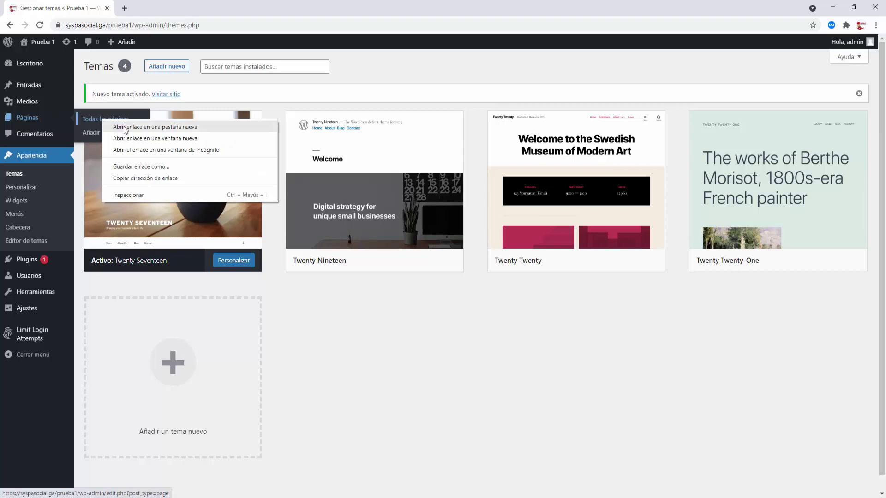
{"action": "left_click", "coordinate": [124, 128]}
{"action": "left_click", "coordinate": [161, 8]}
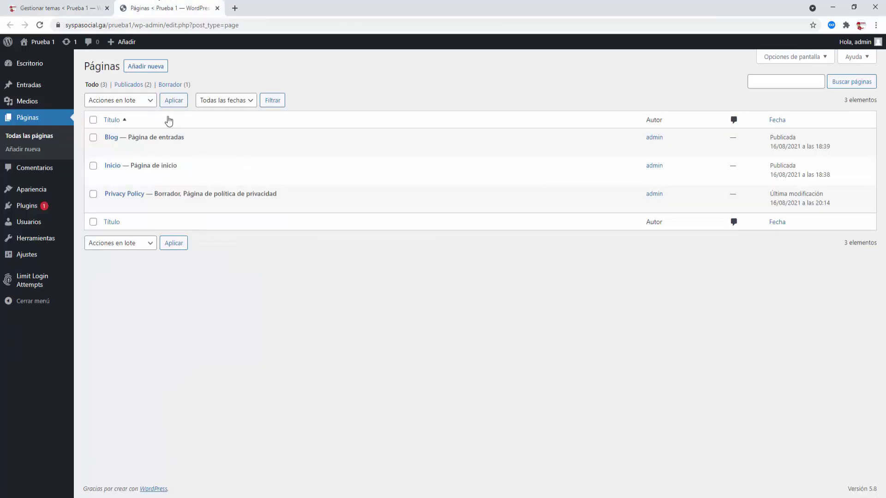
{"action": "mouse_move", "coordinate": [113, 171]}
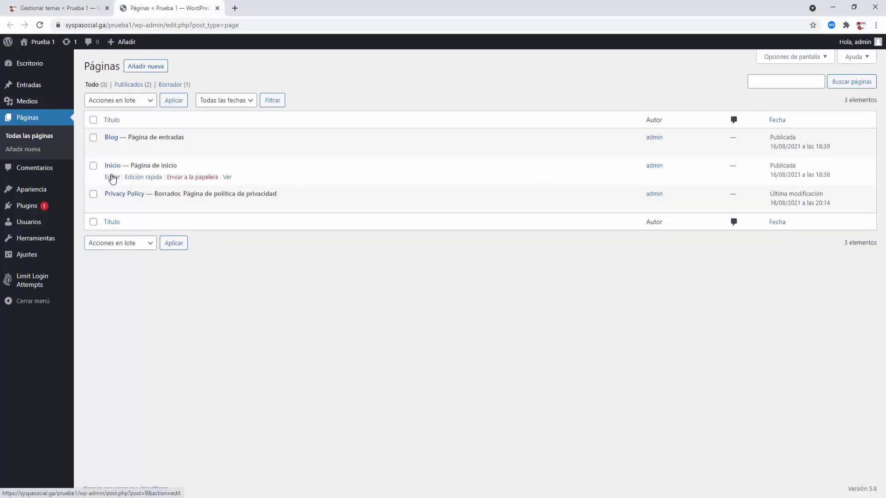
{"action": "left_click", "coordinate": [112, 178]}
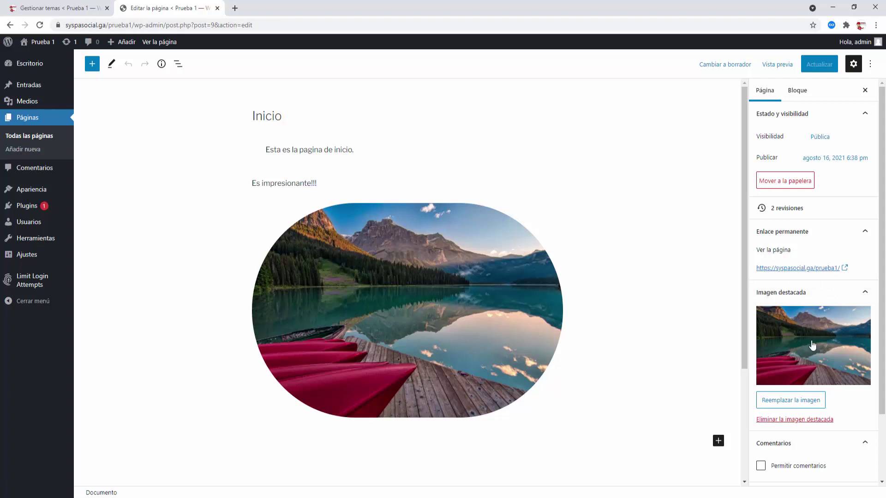
- Remove Inicio's featured image, update the page and close its editor tab
{"action": "left_click", "coordinate": [810, 421]}
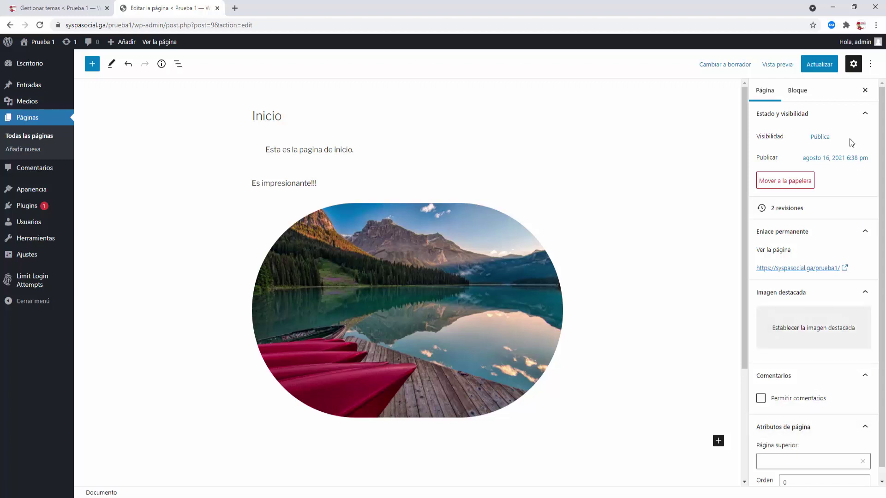
{"action": "left_click", "coordinate": [826, 66]}
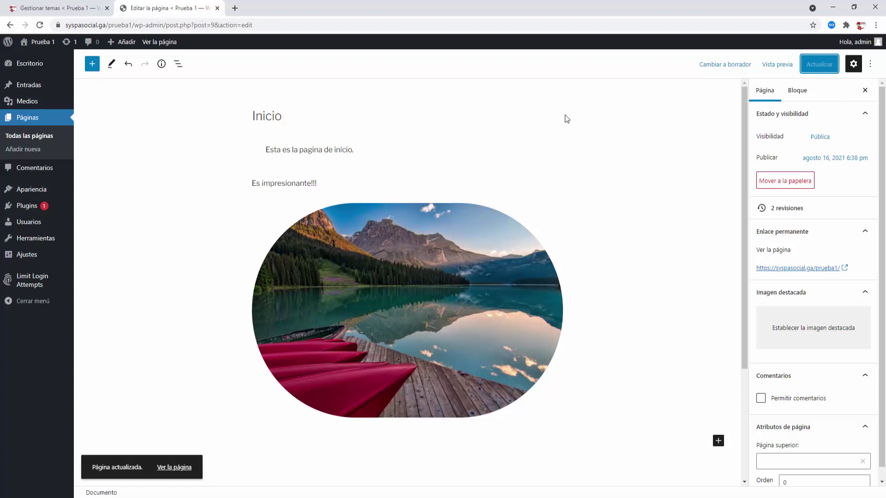
{"action": "left_click", "coordinate": [218, 9]}
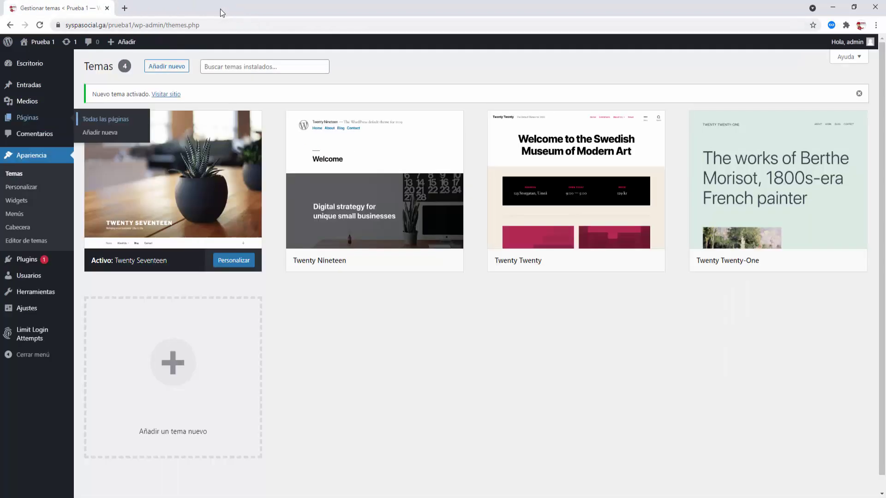
{"action": "mouse_move", "coordinate": [40, 42]}
{"action": "right_click", "coordinate": [46, 61]}
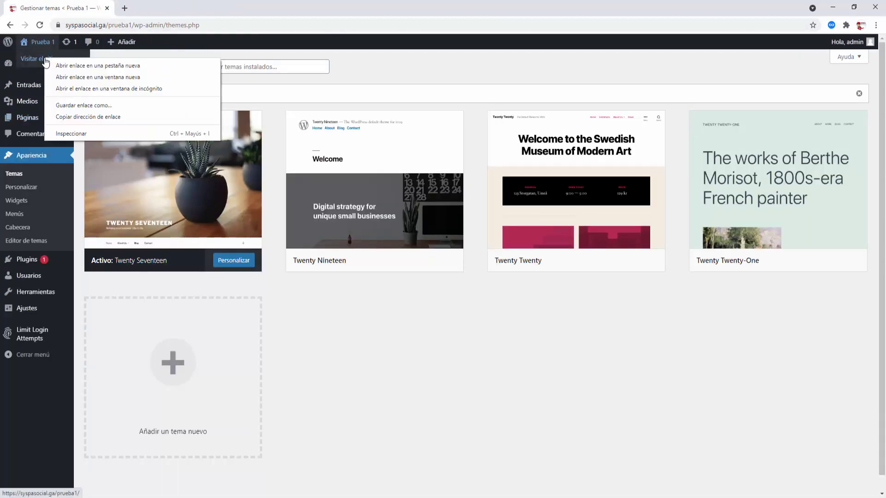
{"action": "left_click", "coordinate": [60, 64]}
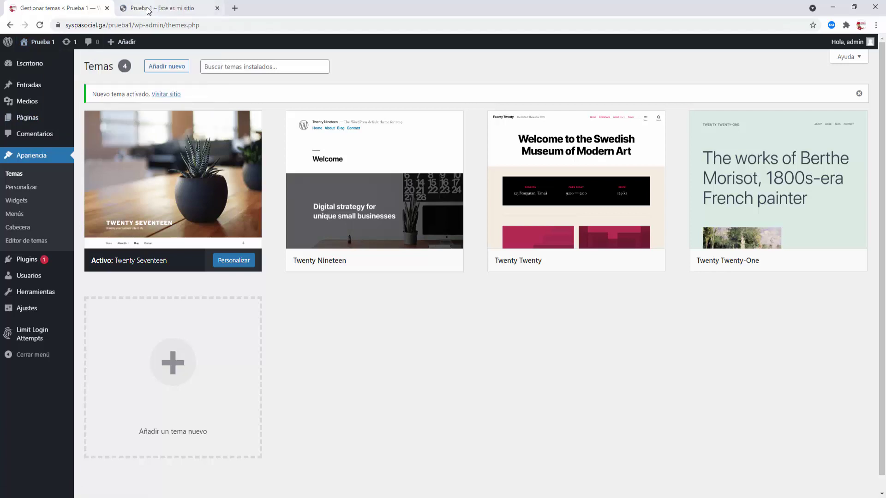
{"action": "left_click", "coordinate": [147, 9]}
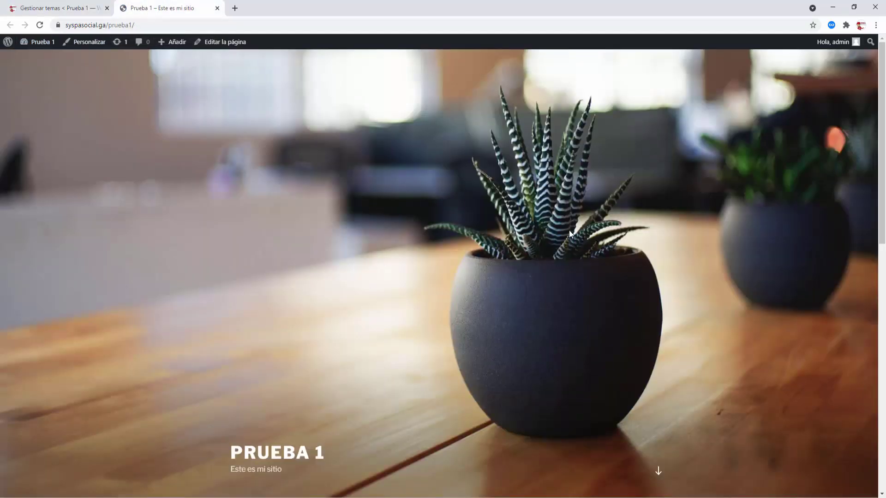
{"action": "scroll", "coordinate": [569, 231], "scroll_direction": "down", "scroll_amount": 5}
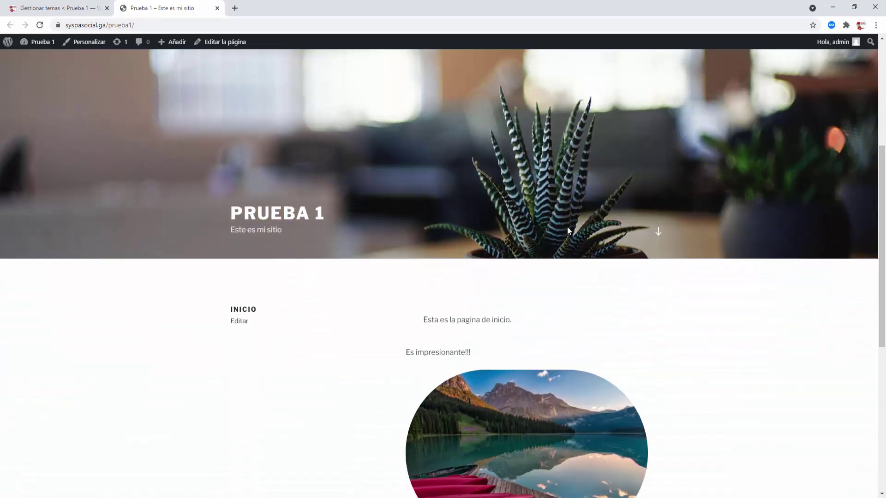
{"action": "scroll", "coordinate": [567, 227], "scroll_direction": "down", "scroll_amount": 1}
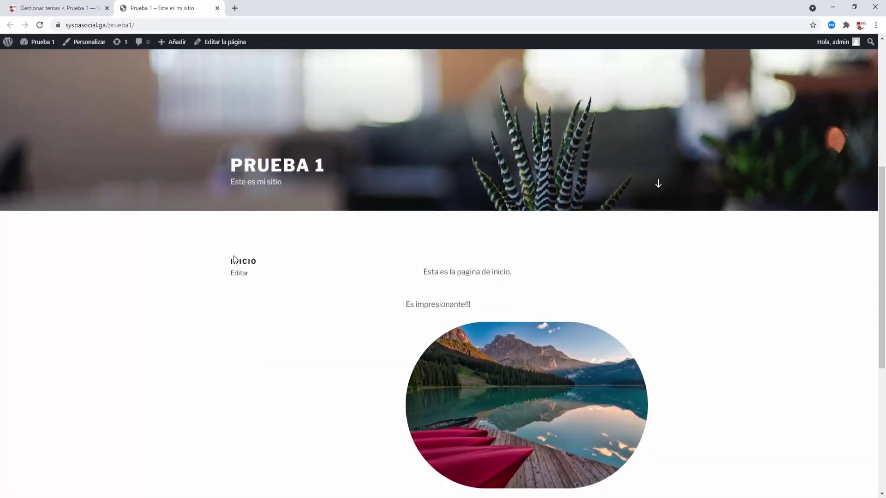
{"action": "scroll", "coordinate": [510, 301], "scroll_direction": "down", "scroll_amount": 2}
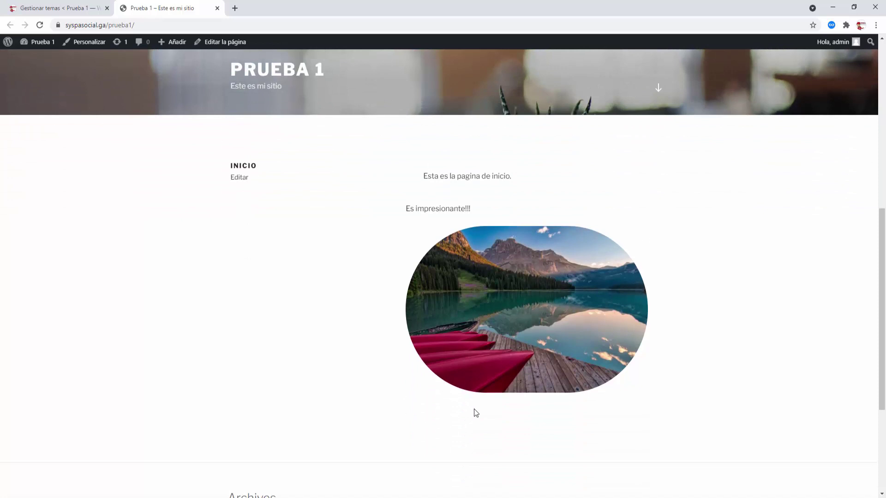
{"action": "scroll", "coordinate": [363, 353], "scroll_direction": "down", "scroll_amount": 4}
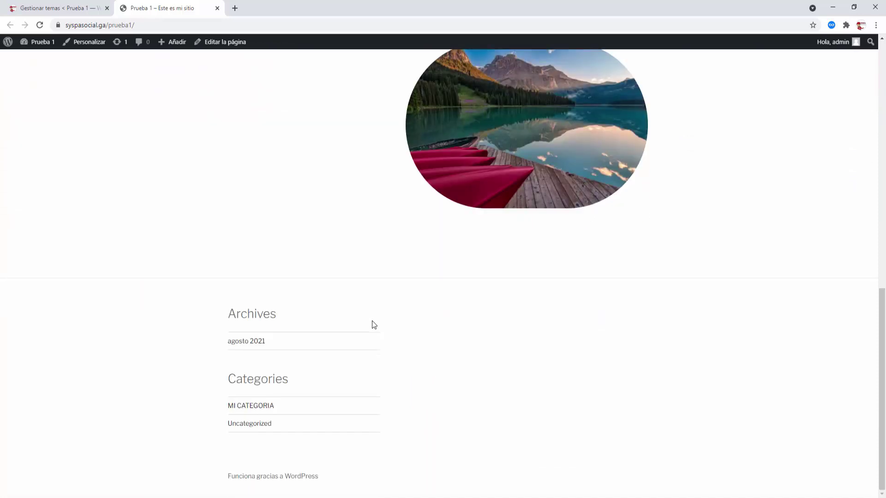
{"action": "scroll", "coordinate": [372, 322], "scroll_direction": "up", "scroll_amount": 12}
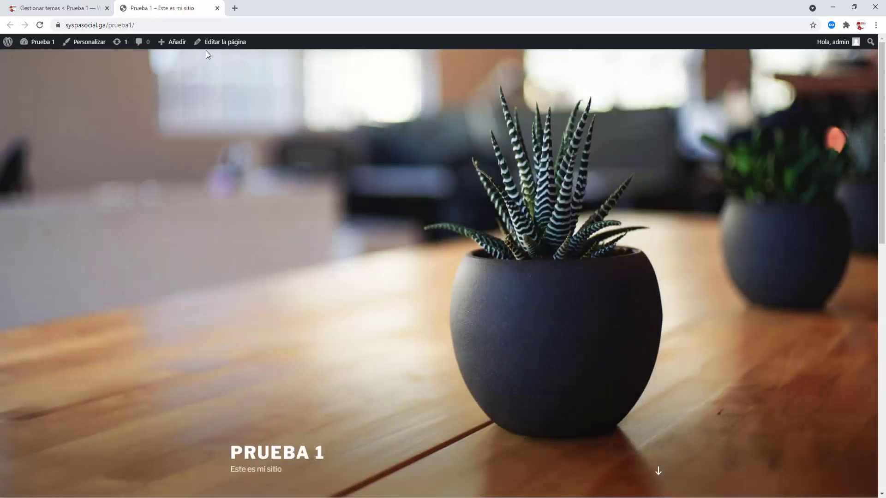
{"action": "left_click", "coordinate": [218, 8]}
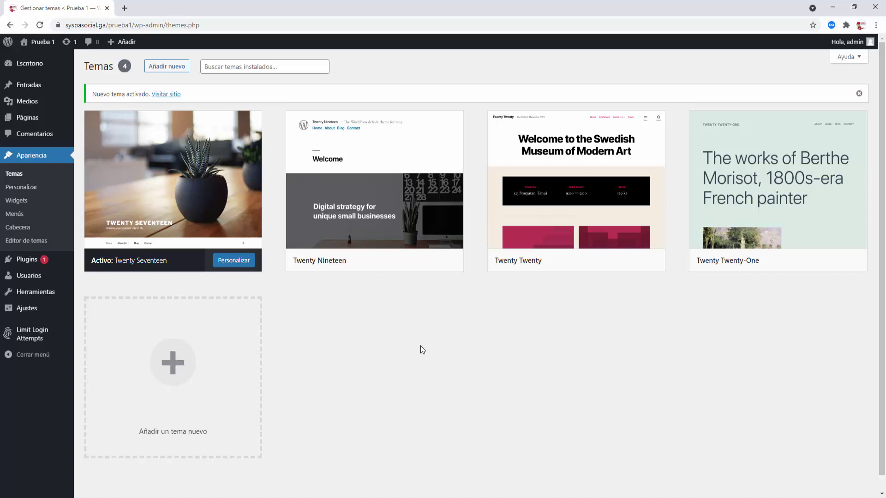
- Open Apariencia > Personalizar and scroll through the Twenty Seventeen home page preview
{"action": "left_click", "coordinate": [23, 188]}
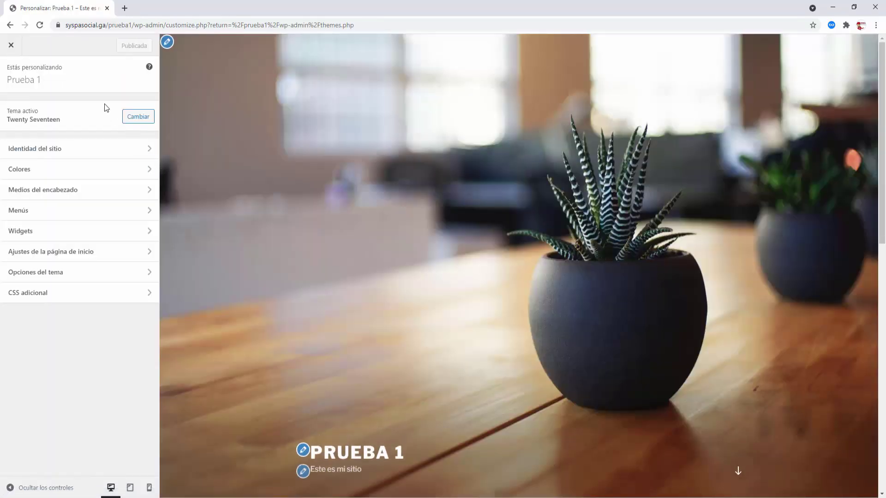
{"action": "scroll", "coordinate": [576, 224], "scroll_direction": "down", "scroll_amount": 4}
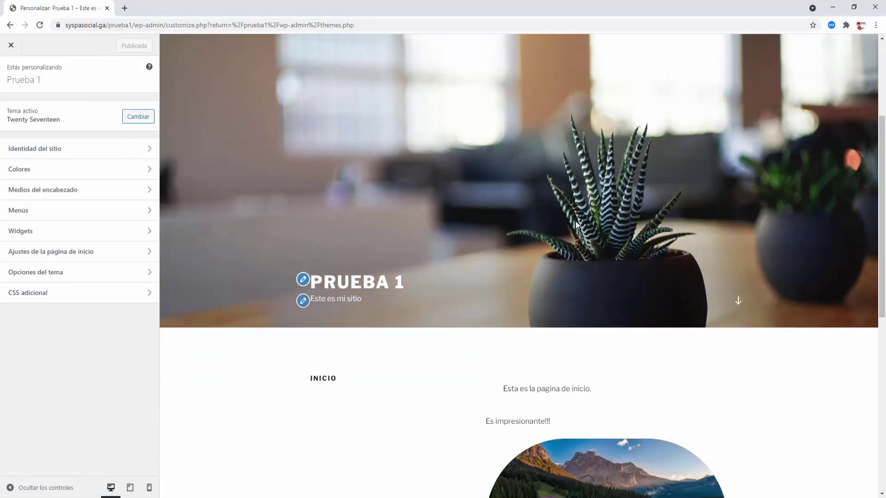
{"action": "scroll", "coordinate": [575, 220], "scroll_direction": "down", "scroll_amount": 3}
{"action": "scroll", "coordinate": [530, 314], "scroll_direction": "up", "scroll_amount": 6}
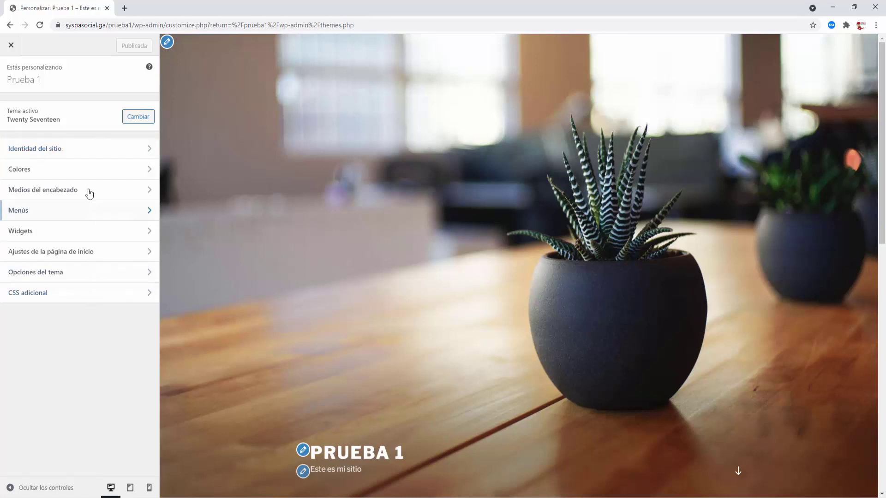
- In Identidad del sitio, set the SYSPA SOCIAL image as the logo, cropped tighter
{"action": "left_click", "coordinate": [57, 154]}
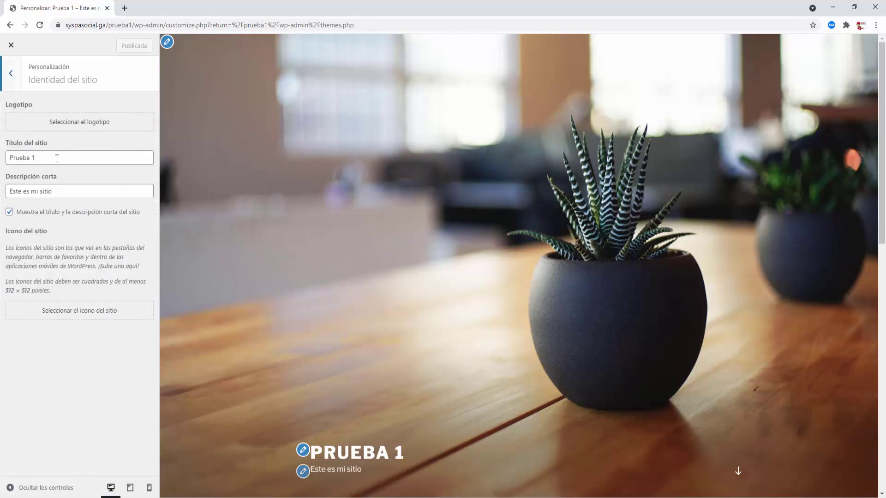
{"action": "left_click", "coordinate": [58, 159]}
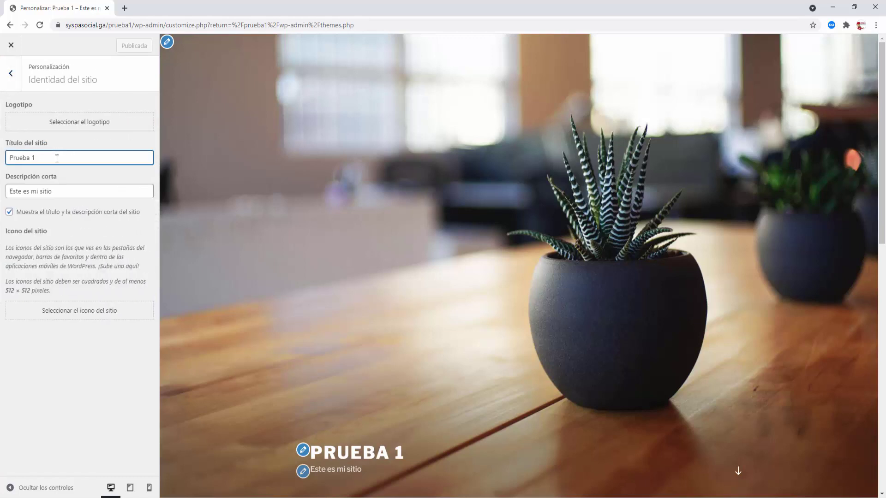
{"action": "type", "text": "."}
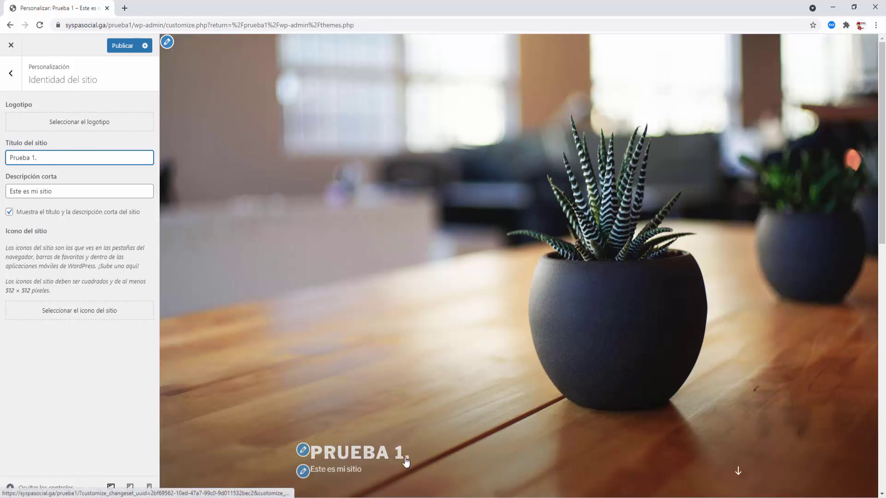
{"action": "left_click", "coordinate": [94, 124]}
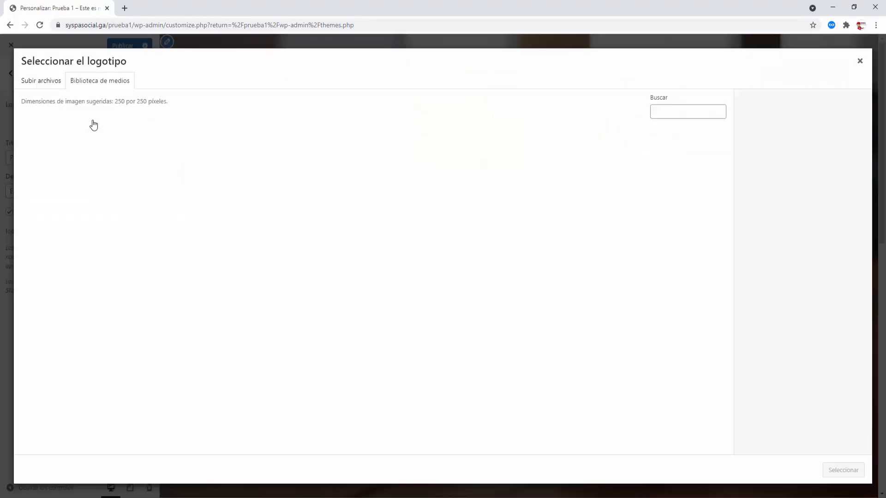
{"action": "left_click", "coordinate": [57, 160]}
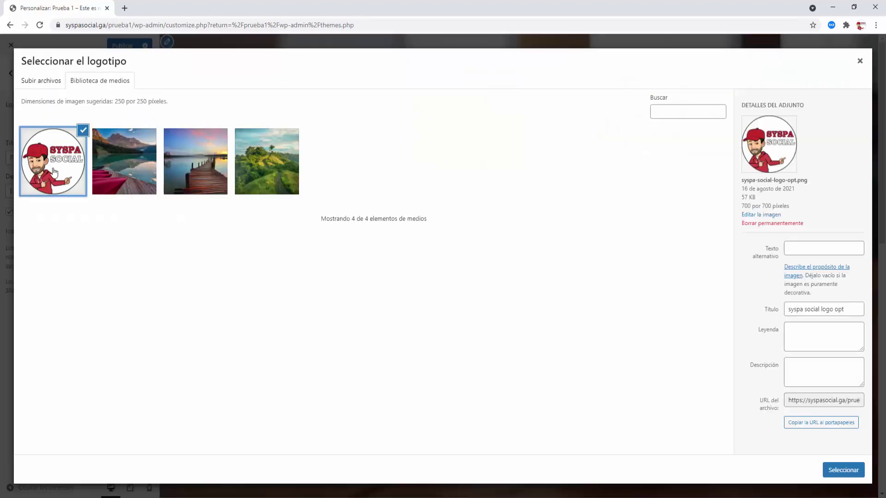
{"action": "left_click", "coordinate": [851, 474]}
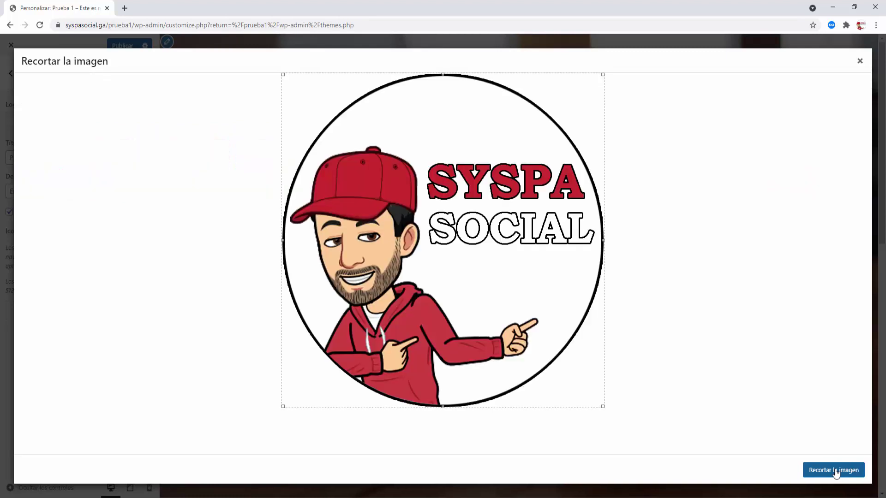
{"action": "mouse_move", "coordinate": [603, 407]}
{"action": "left_mouse_down"}
{"action": "mouse_move", "coordinate": [526, 360]}
{"action": "mouse_move", "coordinate": [623, 429]}
{"action": "left_mouse_up"}
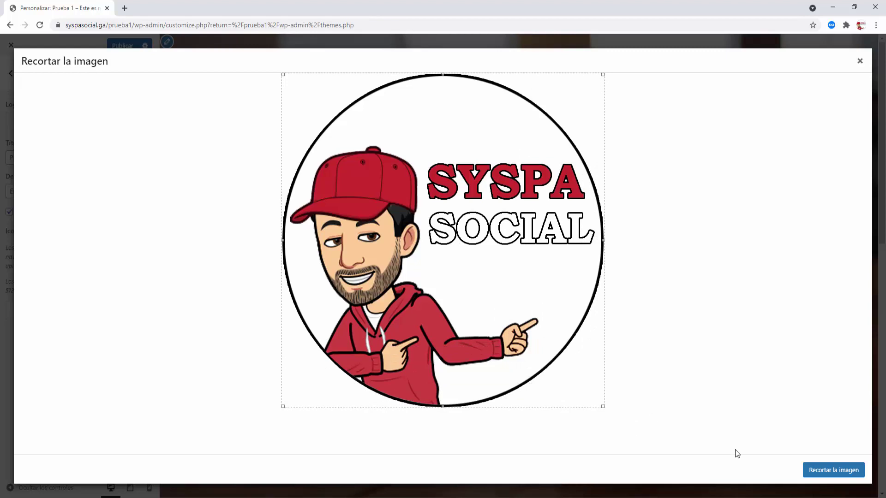
{"action": "left_click", "coordinate": [831, 479]}
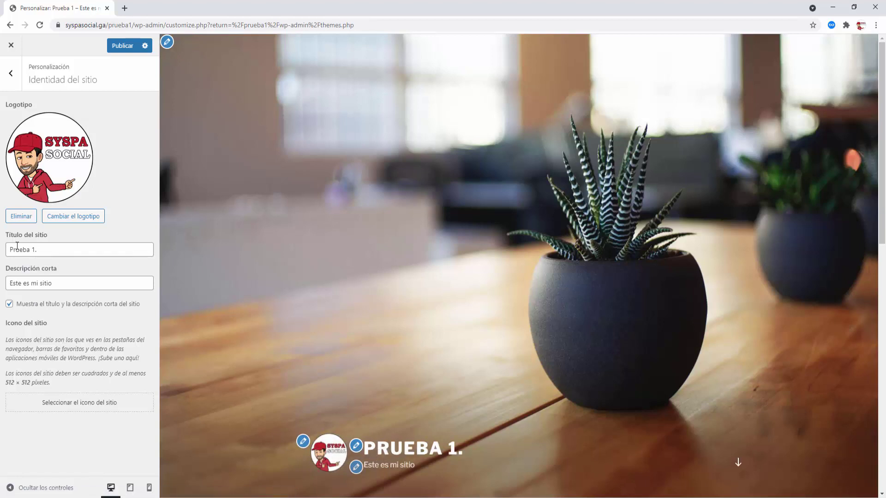
- Trim the period from the title 'Prueba 1' and keep title and tagline displayed
{"action": "left_click", "coordinate": [43, 250]}
{"action": "key", "text": "BackSpace"}
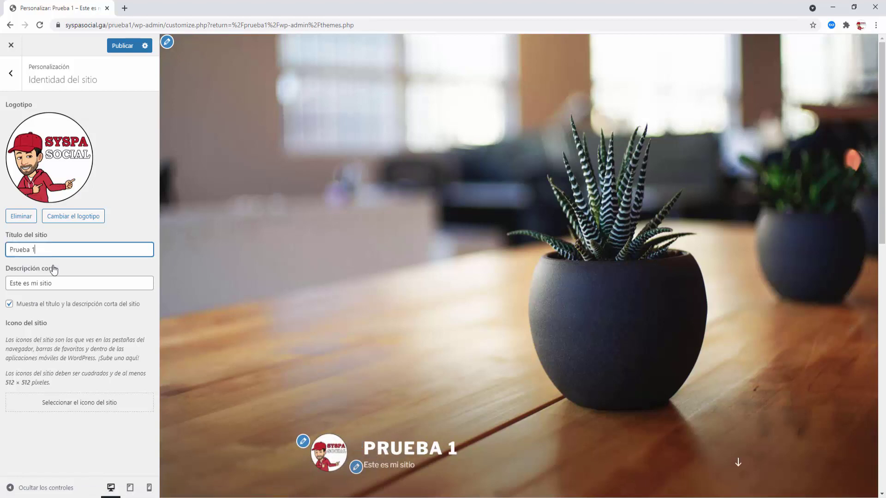
{"action": "left_click", "coordinate": [65, 284]}
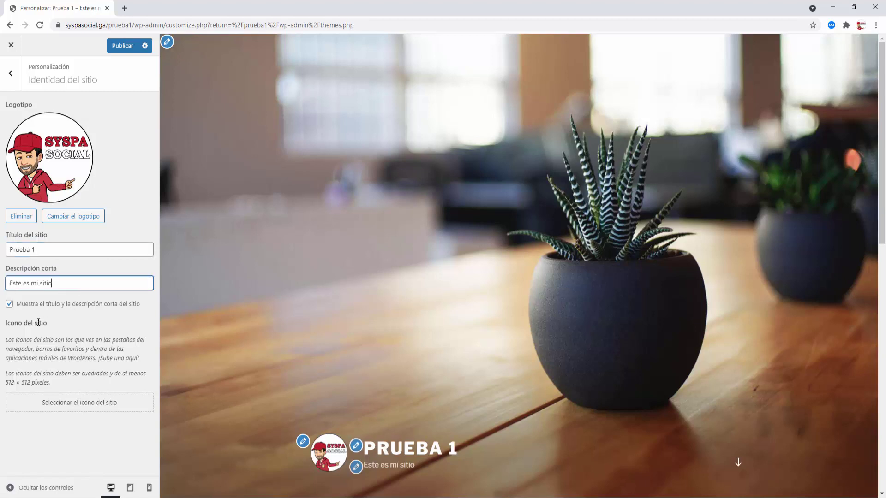
{"action": "left_click", "coordinate": [10, 304]}
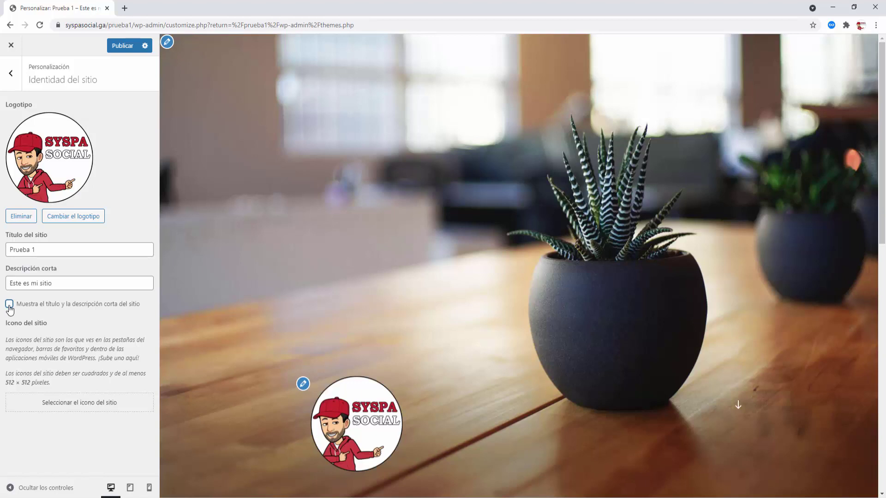
{"action": "left_click", "coordinate": [9, 304]}
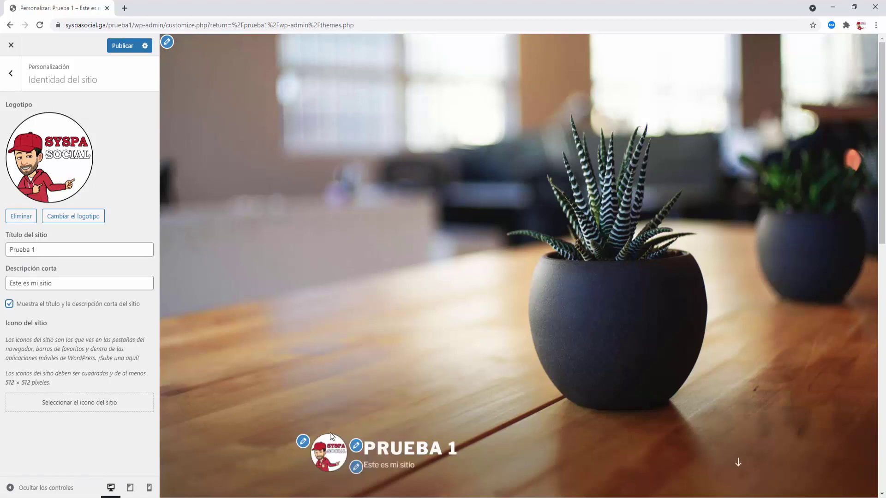
- Replace the site title with 'SYSPA SOCIAL' beside the logo
{"action": "triple_click", "coordinate": [48, 253]}
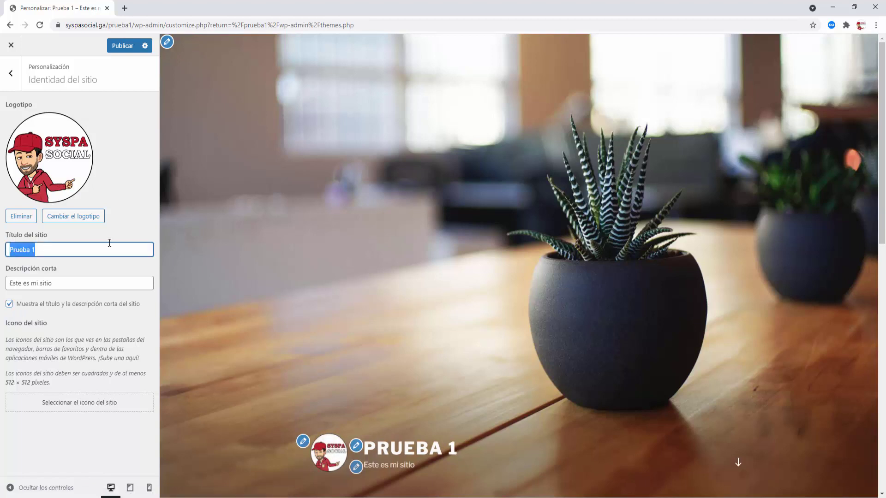
{"action": "type", "text": "SY"}
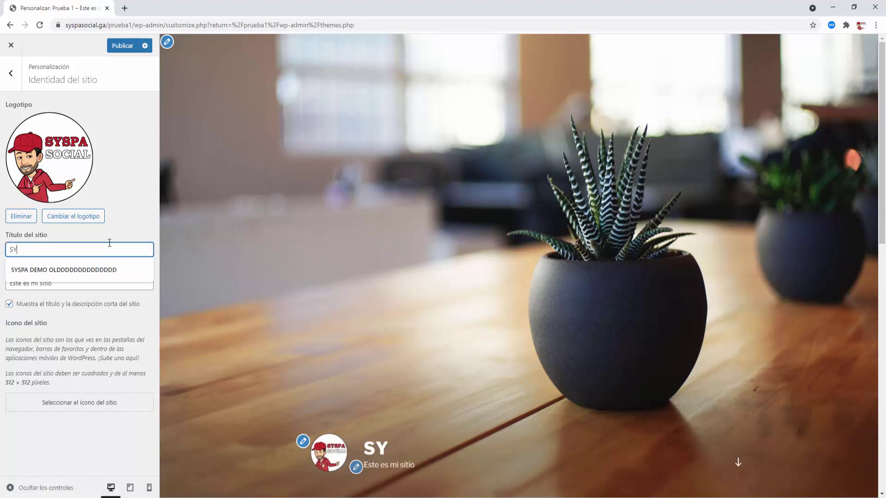
{"action": "type", "text": "SPA SOCIAL"}
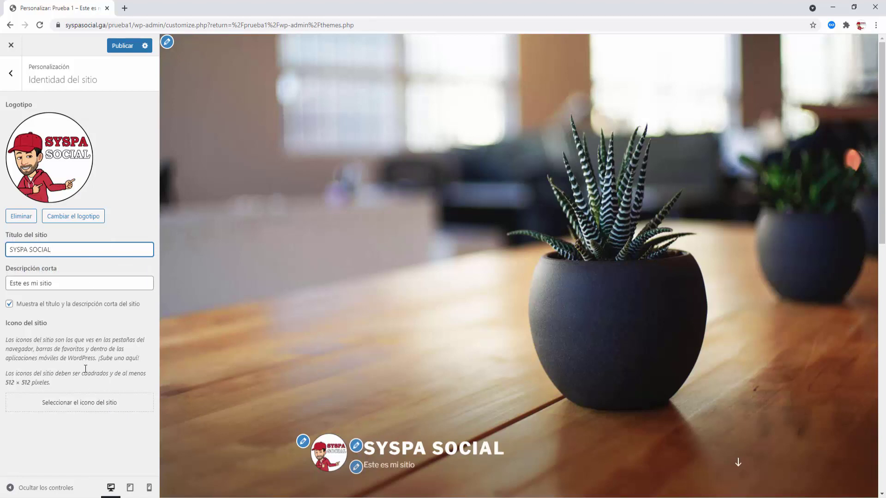
{"action": "left_click_drag", "start_coordinate": [86, 324], "coordinate": [87, 317]}
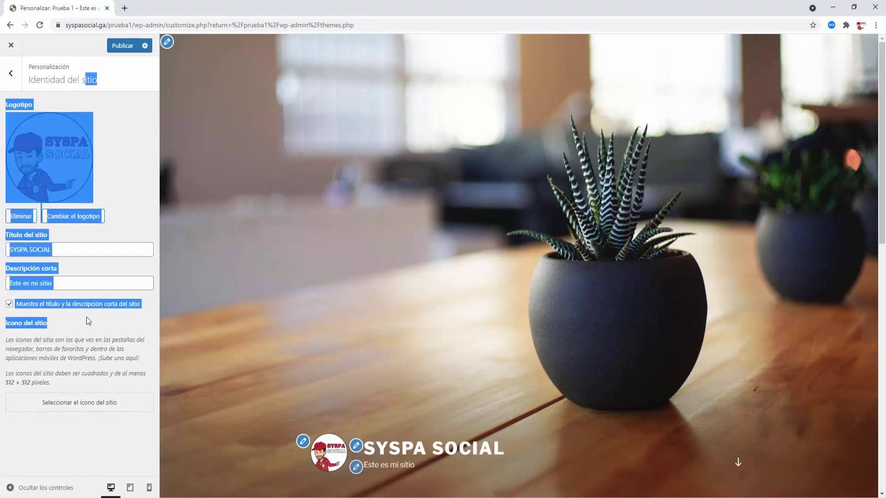
{"action": "left_click", "coordinate": [94, 250]}
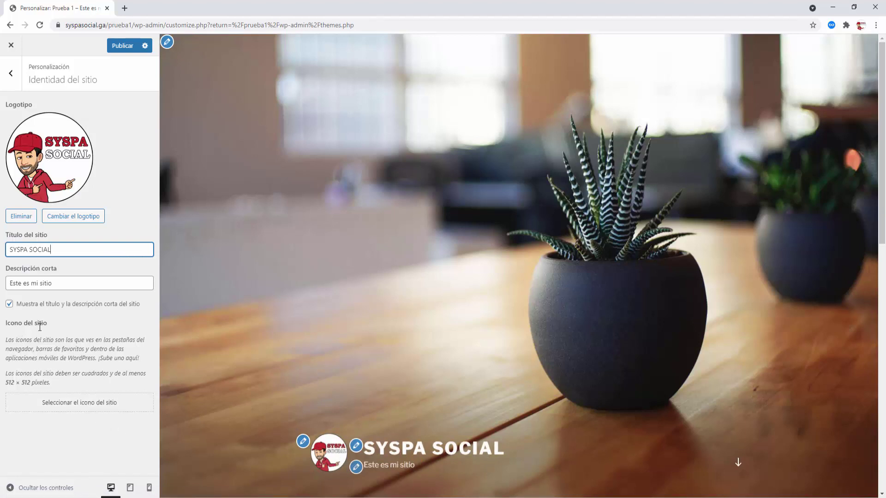
- Set the cropped SYSPA SOCIAL image as site icon and publish the Customizer changes
{"action": "left_click", "coordinate": [88, 409]}
{"action": "left_click", "coordinate": [128, 170]}
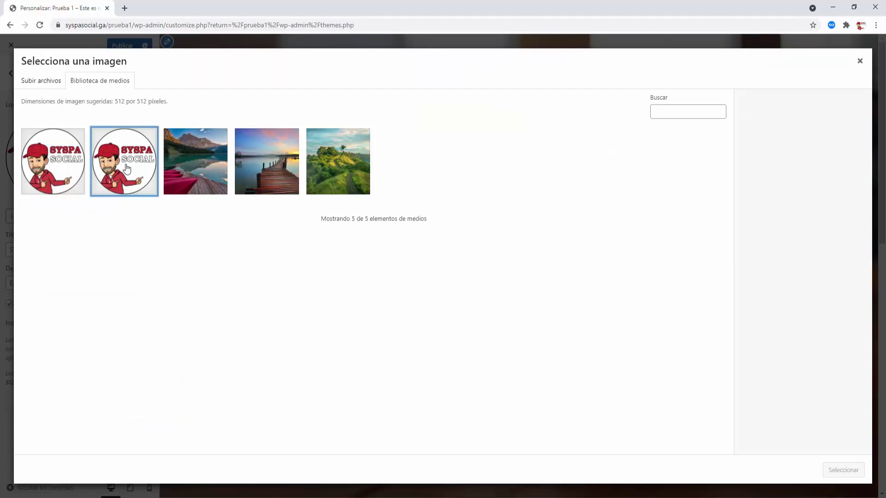
{"action": "left_click", "coordinate": [847, 475]}
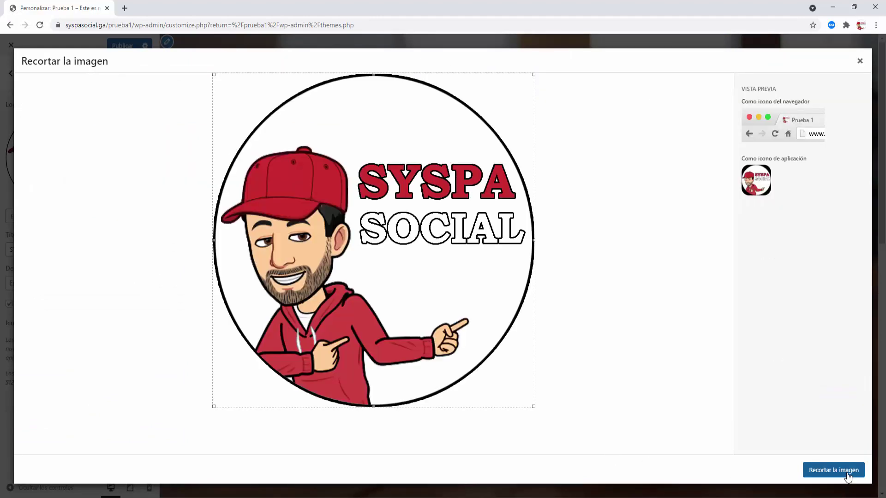
{"action": "left_click", "coordinate": [835, 471]}
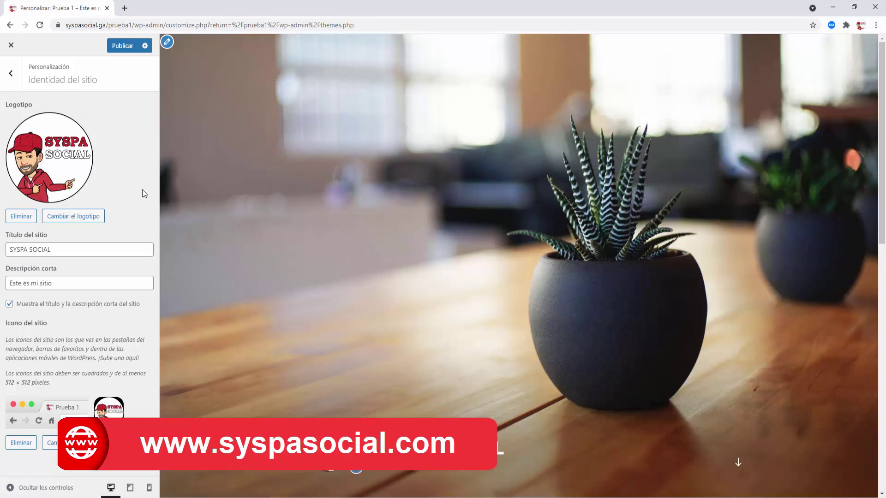
{"action": "left_click", "coordinate": [123, 47]}
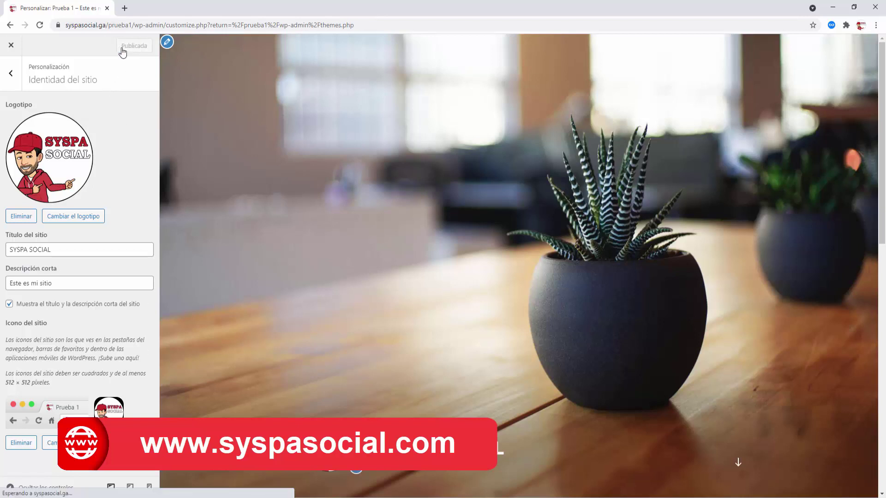
- Preview the Oscuro and Personalizado colour palettes, then settle on Claro
{"action": "left_click", "coordinate": [13, 75]}
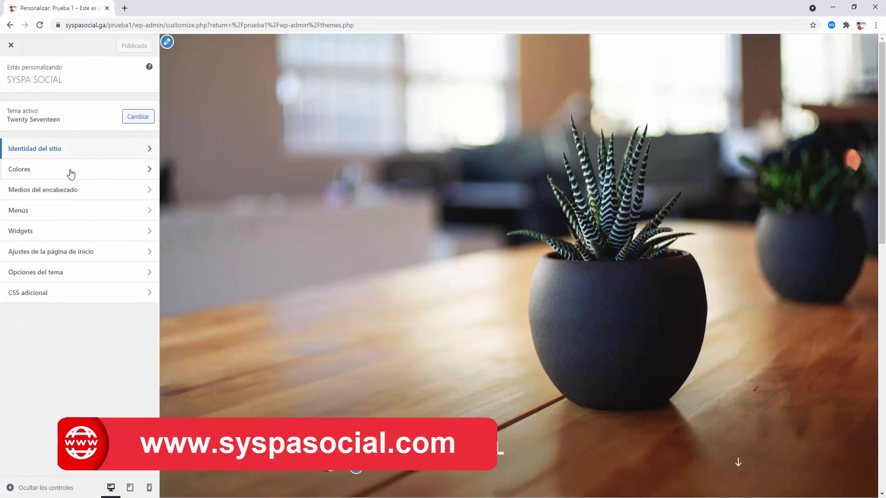
{"action": "left_click", "coordinate": [53, 177]}
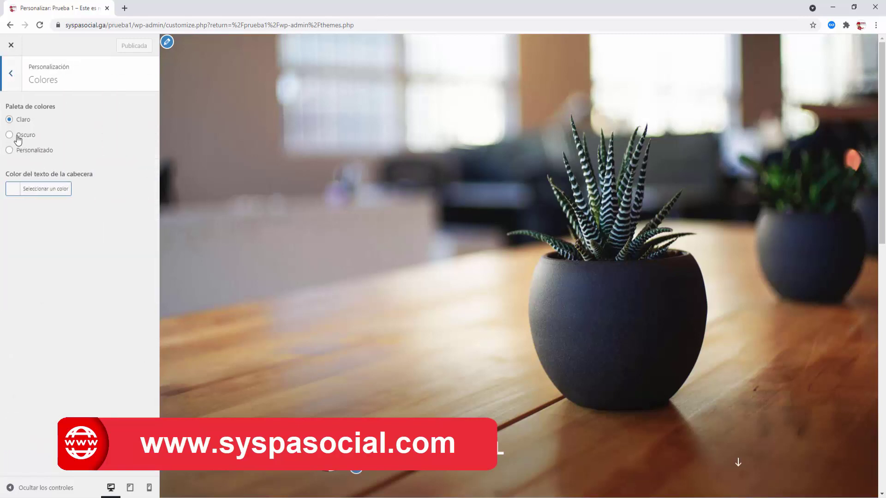
{"action": "left_click", "coordinate": [9, 136]}
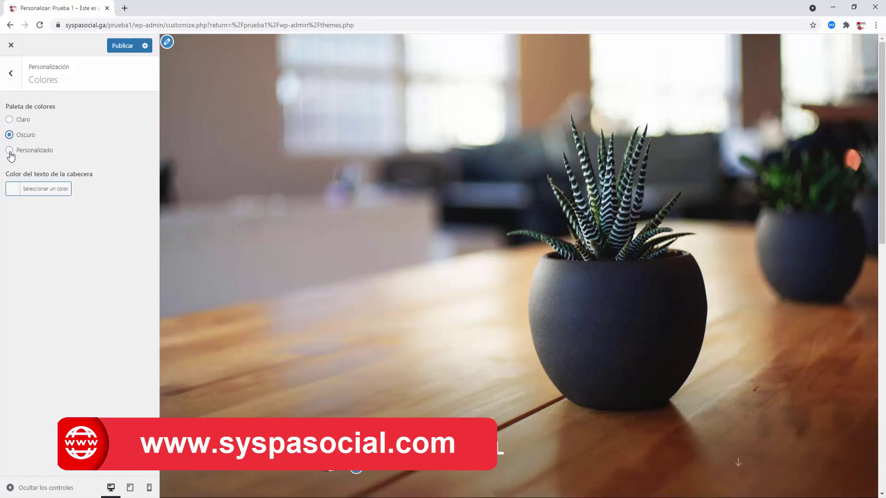
{"action": "left_click", "coordinate": [10, 152]}
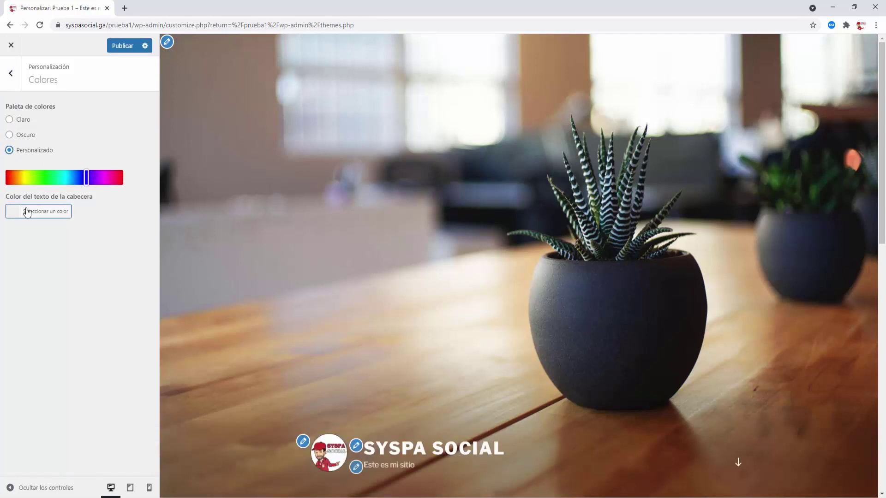
{"action": "left_click", "coordinate": [9, 120]}
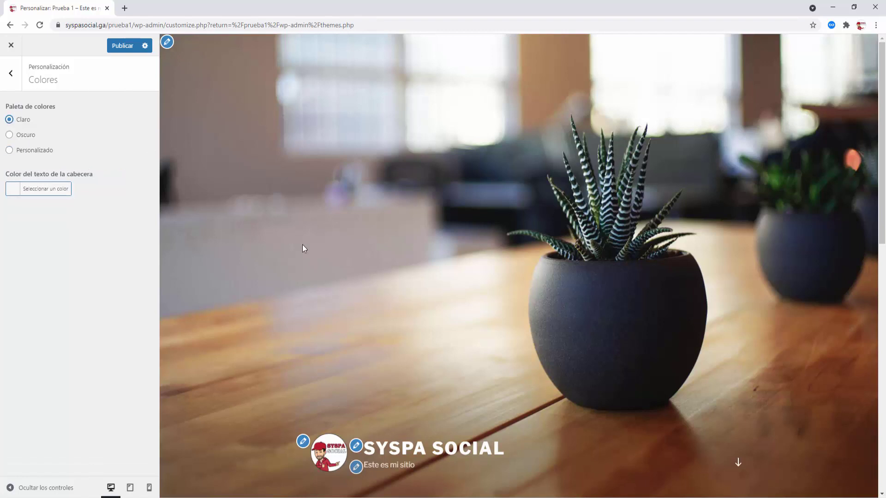
{"action": "left_click", "coordinate": [11, 78]}
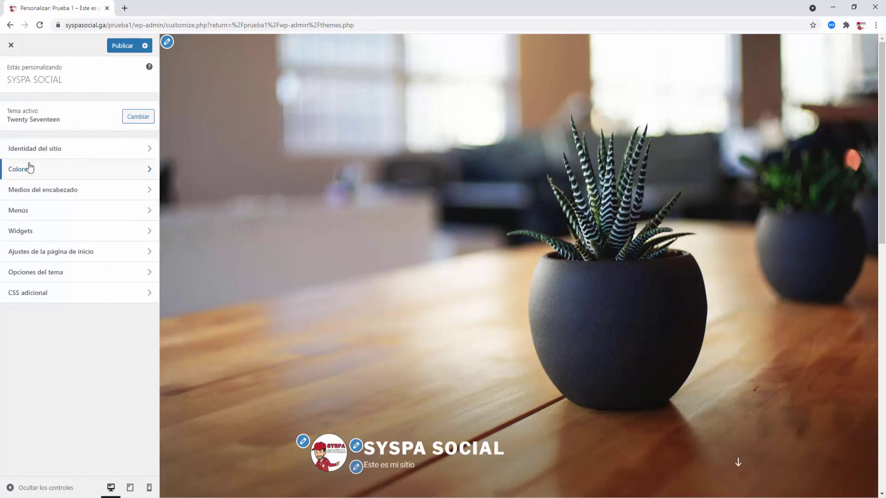
- In Medios del encabezado, leave the YouTube video URL empty and select the suggested plant header
{"action": "left_click", "coordinate": [73, 194]}
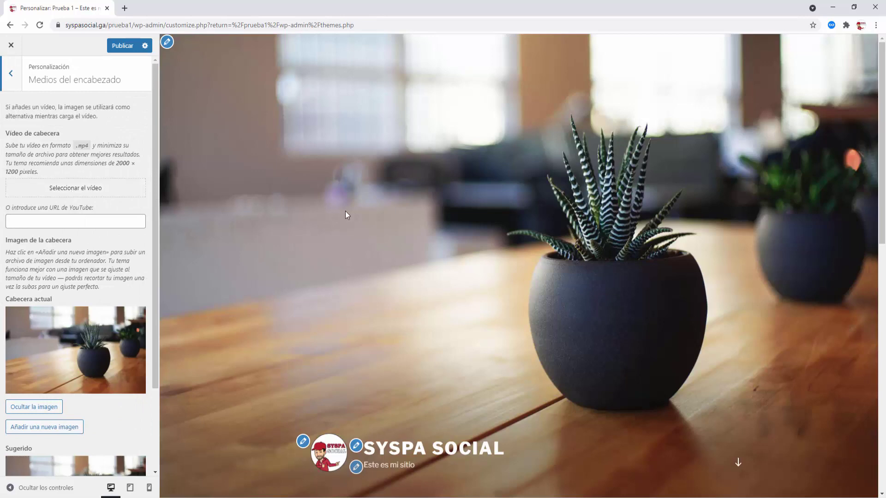
{"action": "scroll", "coordinate": [522, 201], "scroll_direction": "down", "scroll_amount": 6}
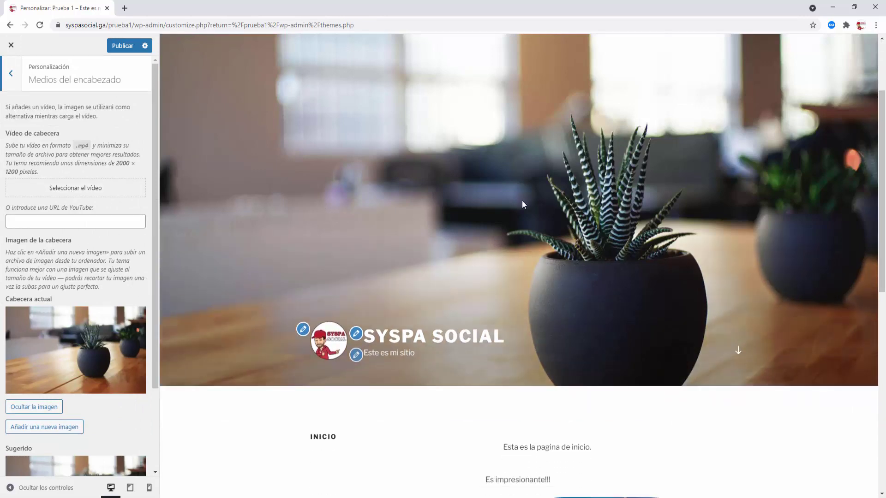
{"action": "scroll", "coordinate": [523, 201], "scroll_direction": "up", "scroll_amount": 6}
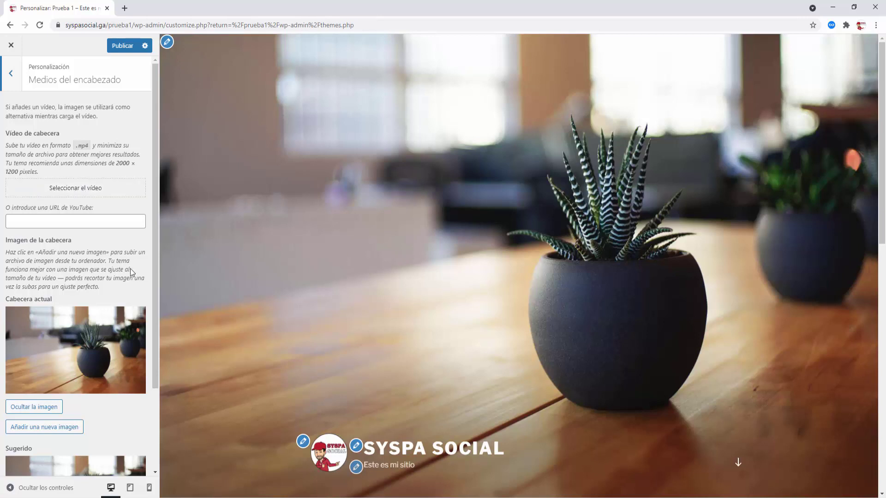
{"action": "left_click", "coordinate": [53, 222]}
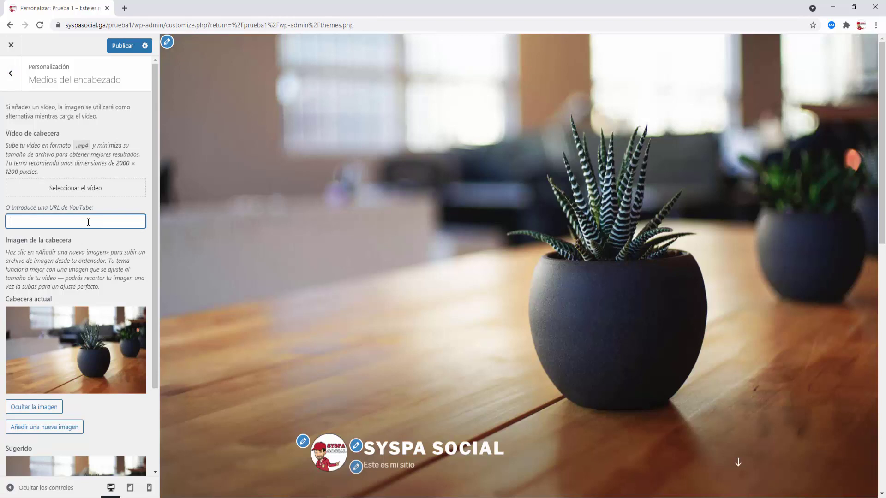
{"action": "scroll", "coordinate": [81, 265], "scroll_direction": "down", "scroll_amount": 3}
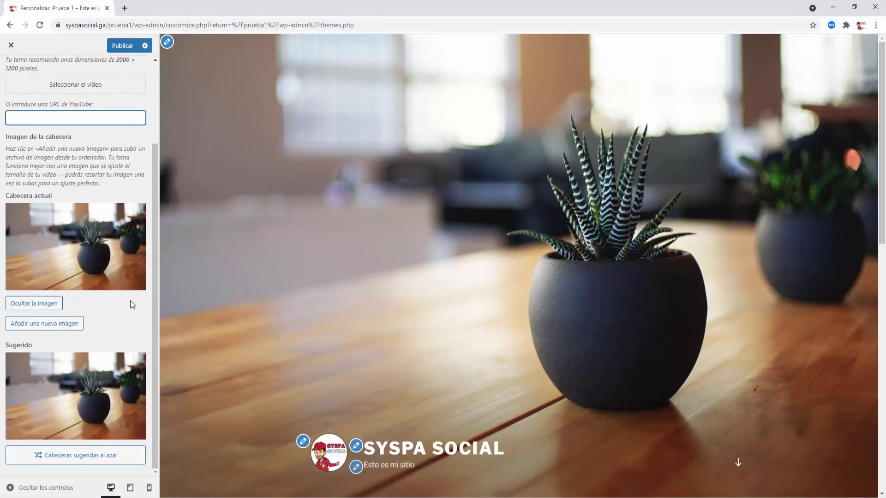
{"action": "left_click", "coordinate": [76, 240]}
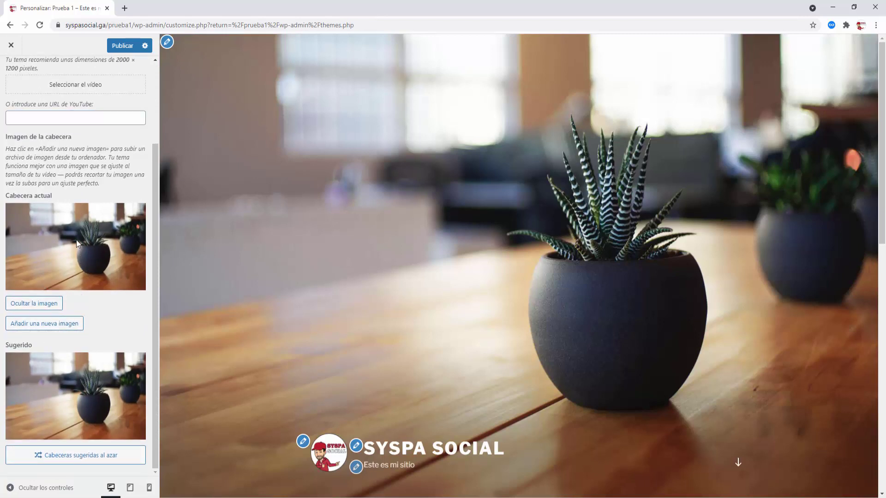
{"action": "left_click", "coordinate": [73, 413]}
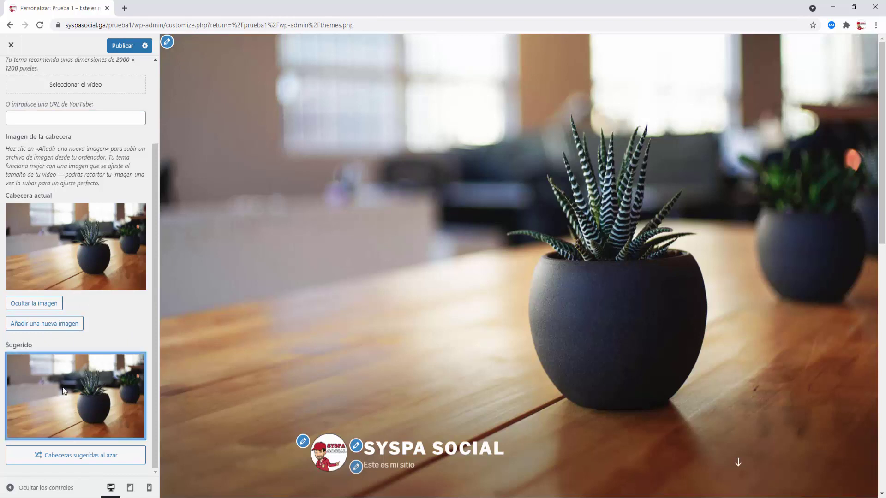
- Add the paisaje3 mountain lake photo as the cropped header image
{"action": "left_click", "coordinate": [67, 324]}
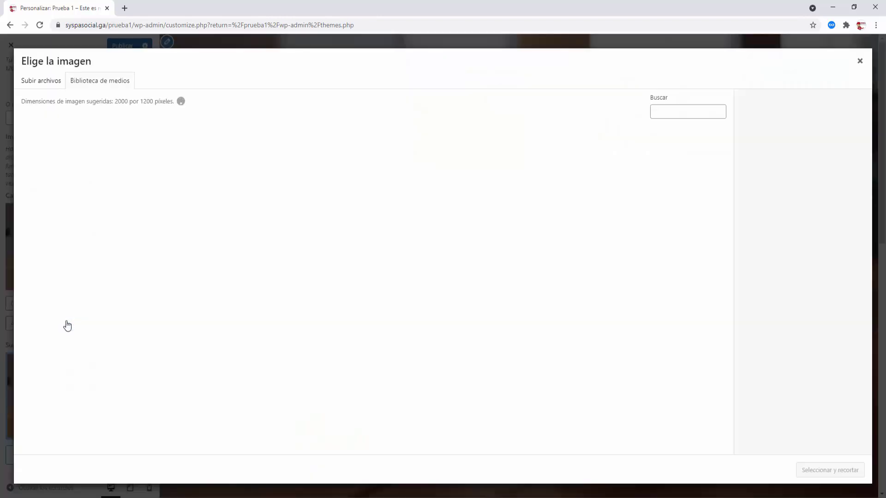
{"action": "left_click", "coordinate": [279, 182]}
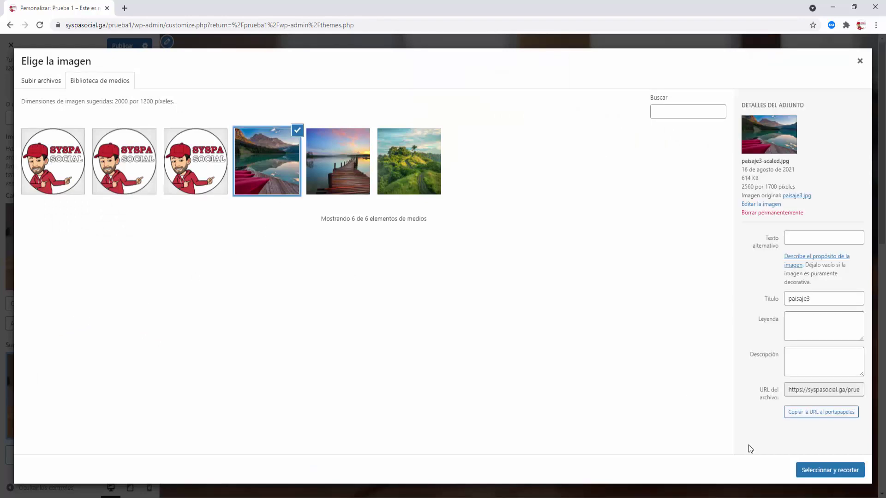
{"action": "left_click", "coordinate": [825, 471]}
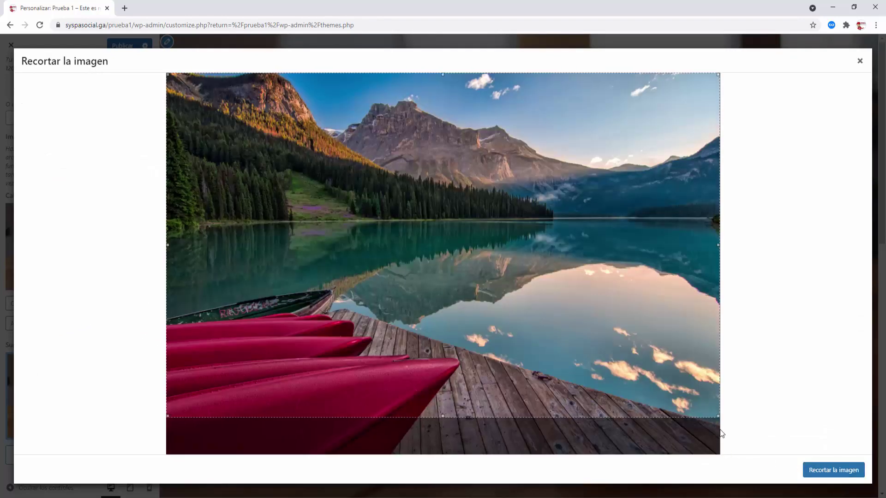
{"action": "left_click", "coordinate": [825, 472]}
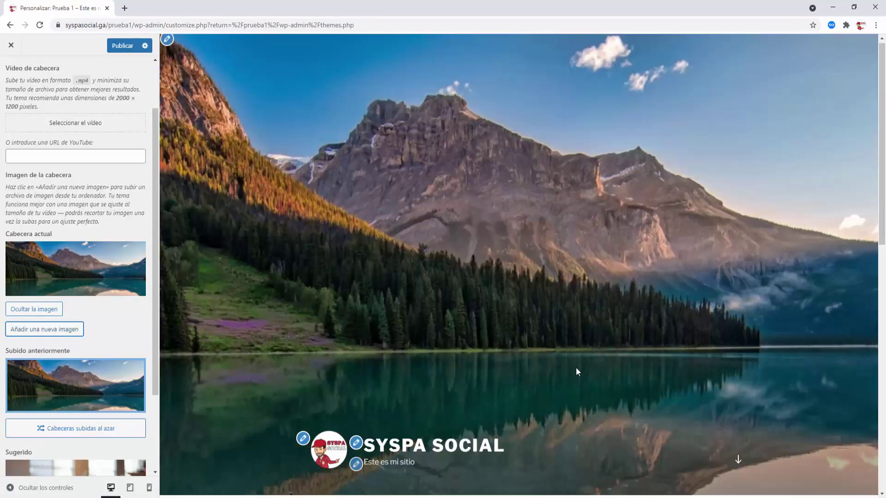
{"action": "scroll", "coordinate": [576, 367], "scroll_direction": "down", "scroll_amount": 6}
{"action": "scroll", "coordinate": [577, 366], "scroll_direction": "up", "scroll_amount": 4}
{"action": "scroll", "coordinate": [577, 365], "scroll_direction": "up", "scroll_amount": 2}
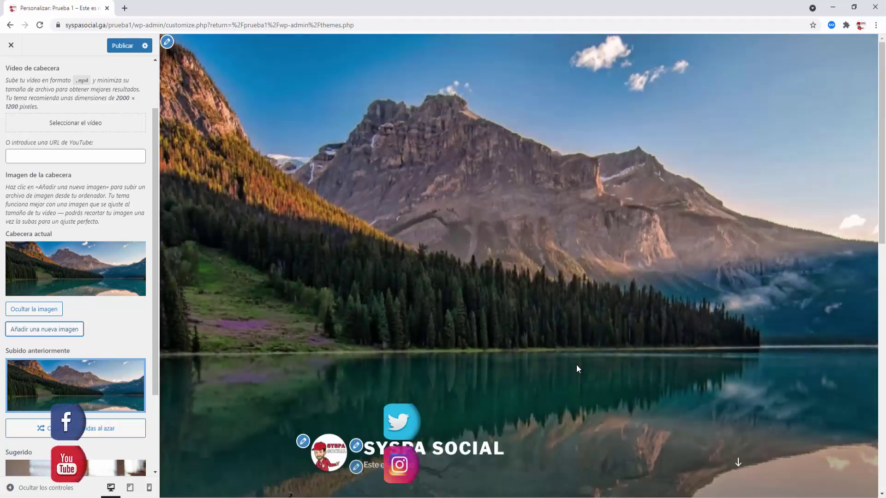
{"action": "scroll", "coordinate": [576, 365], "scroll_direction": "down", "scroll_amount": 6}
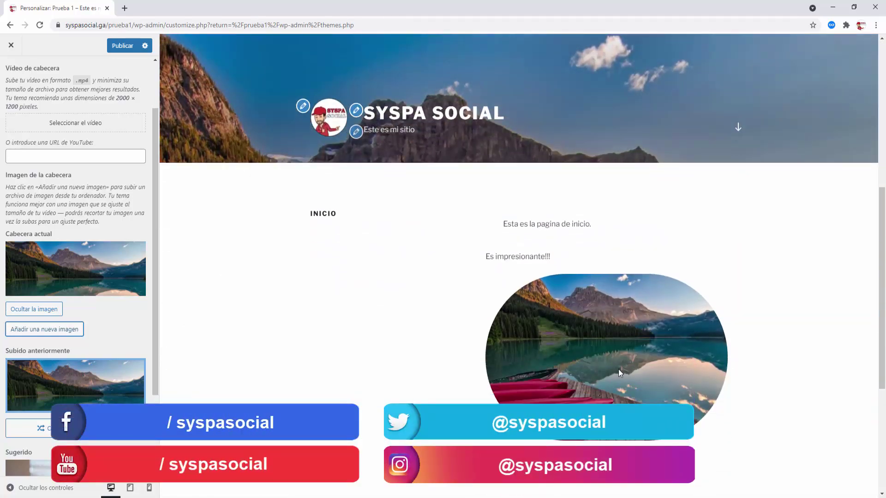
{"action": "scroll", "coordinate": [618, 367], "scroll_direction": "up", "scroll_amount": 7}
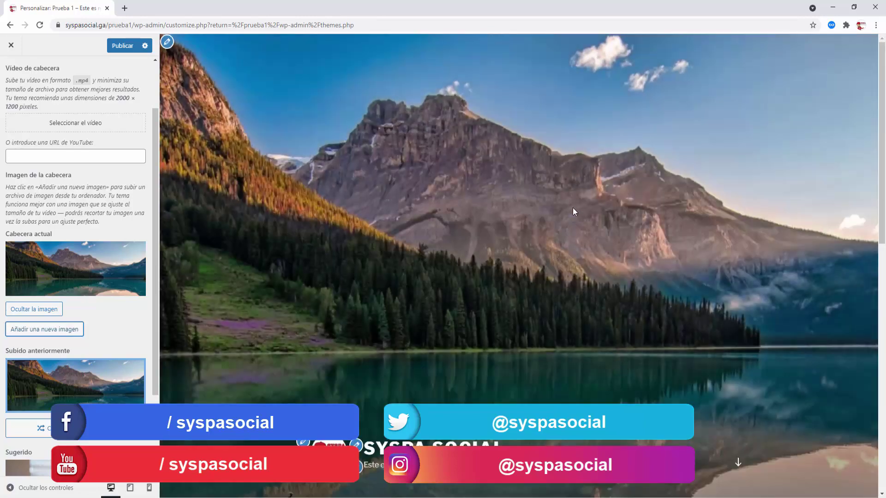
- Publish the new header and go back to the main Customizer list
{"action": "left_click", "coordinate": [124, 46]}
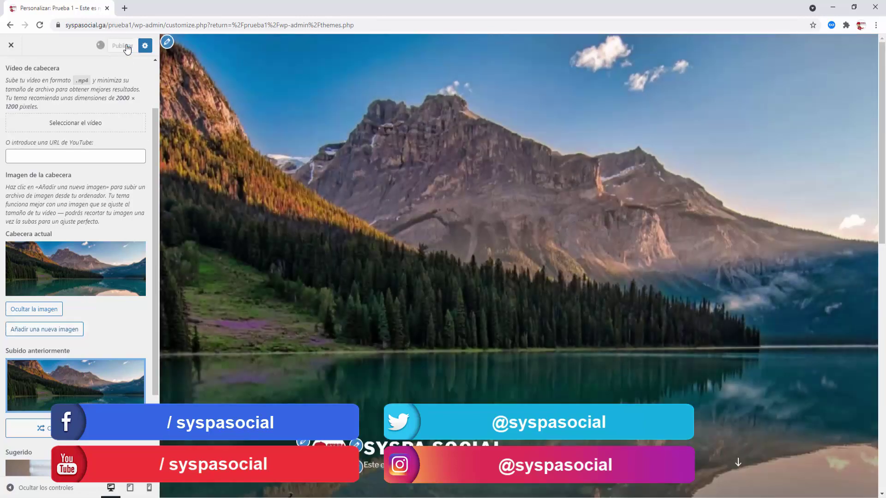
{"action": "scroll", "coordinate": [95, 133], "scroll_direction": "up", "scroll_amount": 2}
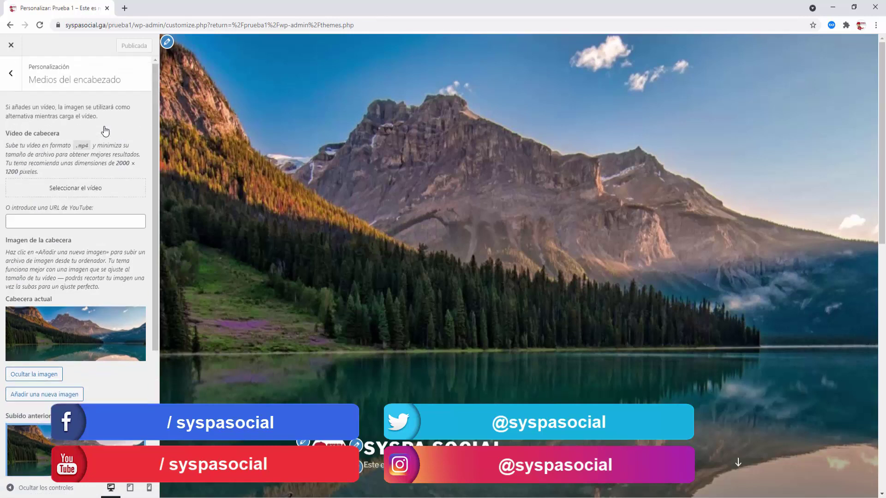
{"action": "left_click", "coordinate": [11, 72]}
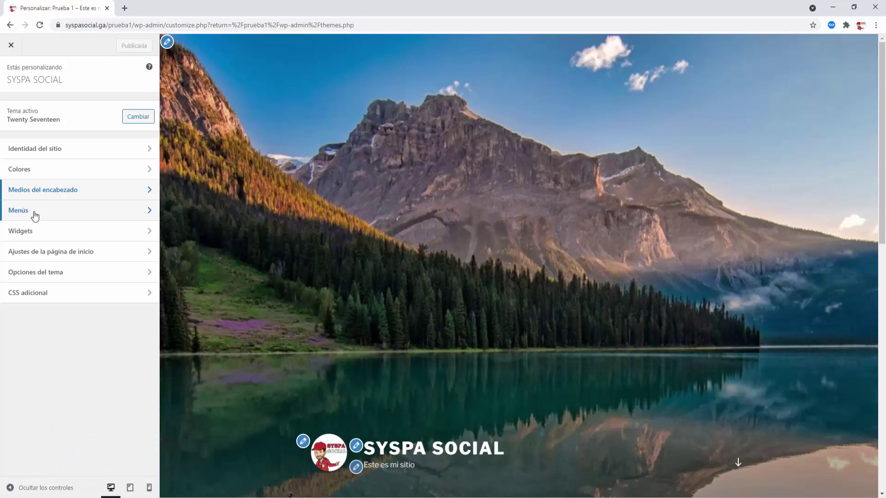
- Look through the menu and widget panels, then show homepage settings: Inicio as home, Blog as posts
{"action": "left_click", "coordinate": [35, 216]}
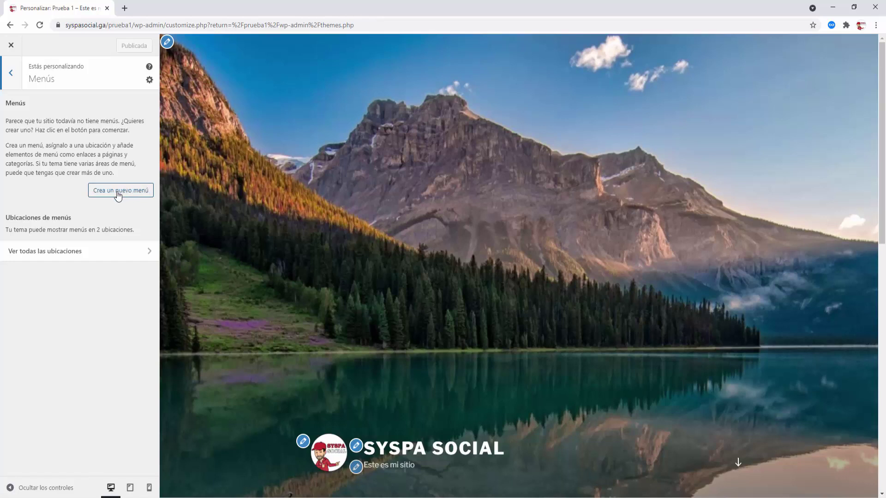
{"action": "left_click", "coordinate": [12, 76]}
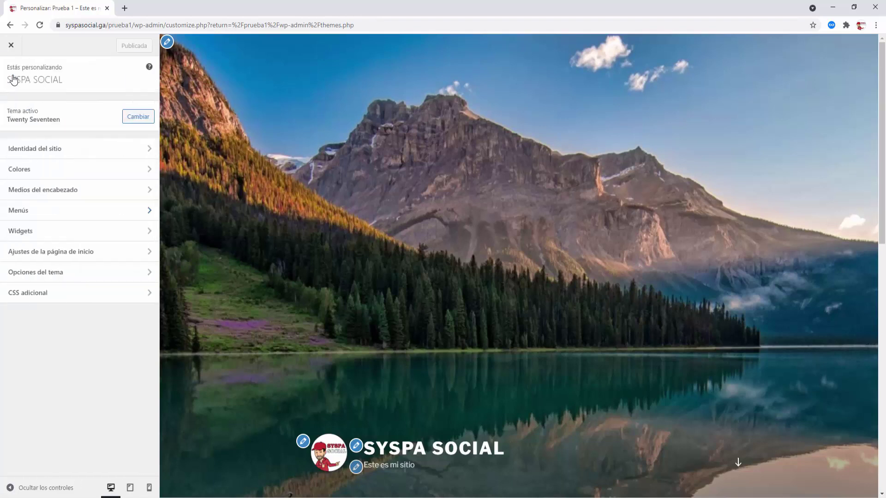
{"action": "left_click", "coordinate": [77, 235]}
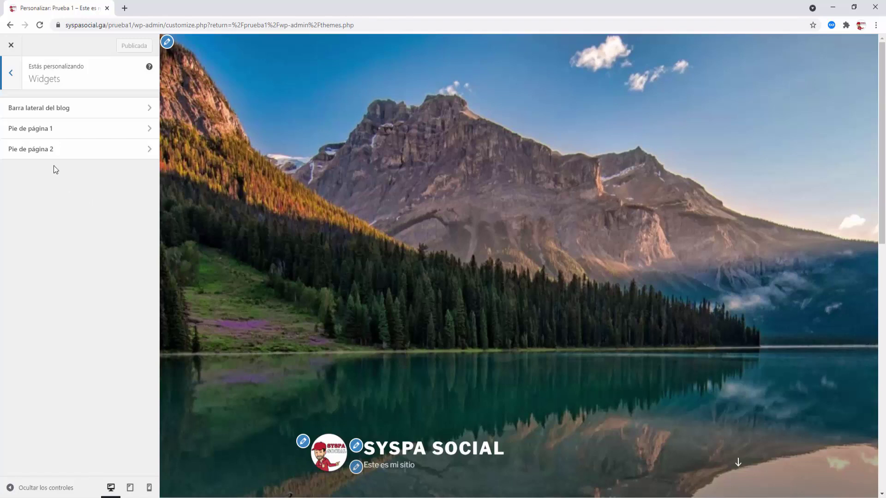
{"action": "left_click", "coordinate": [12, 74]}
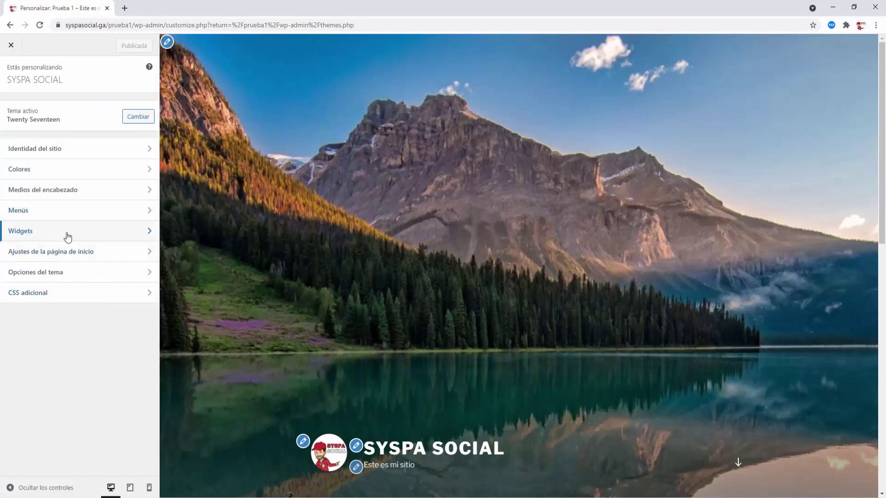
{"action": "left_click", "coordinate": [75, 256]}
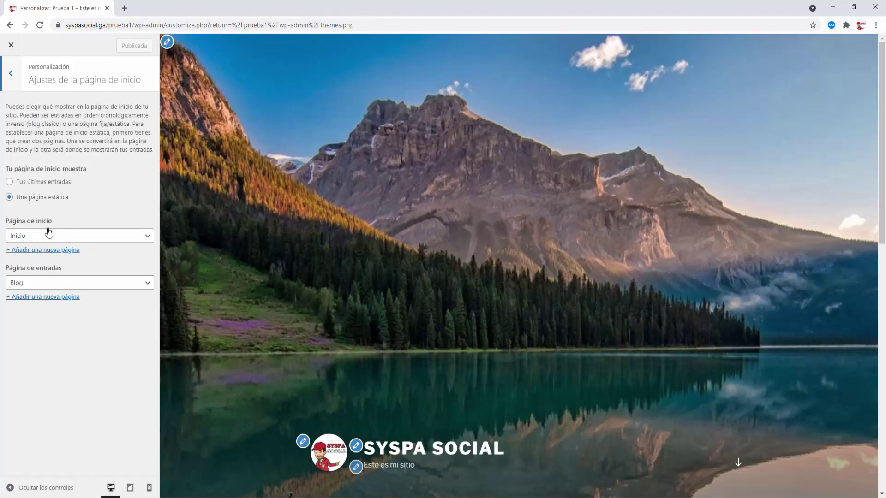
- In Opciones del tema, choose the Dos columnas layout, leave section 1 unset, and return
{"action": "left_click", "coordinate": [12, 79]}
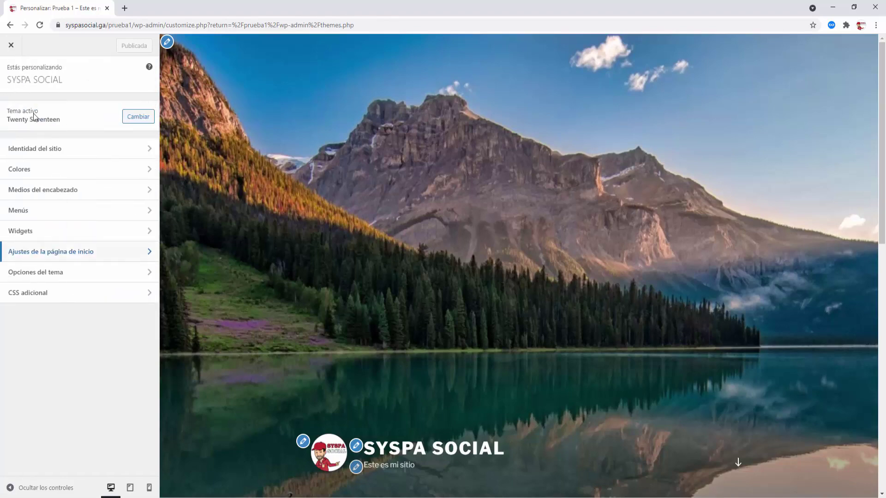
{"action": "left_click", "coordinate": [82, 273]}
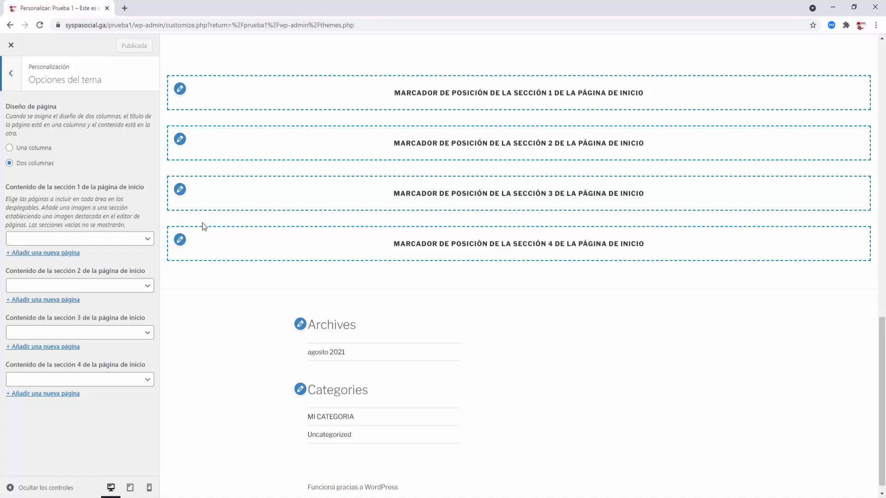
{"action": "left_click", "coordinate": [9, 164]}
{"action": "left_click", "coordinate": [148, 240]}
{"action": "left_click", "coordinate": [147, 241]}
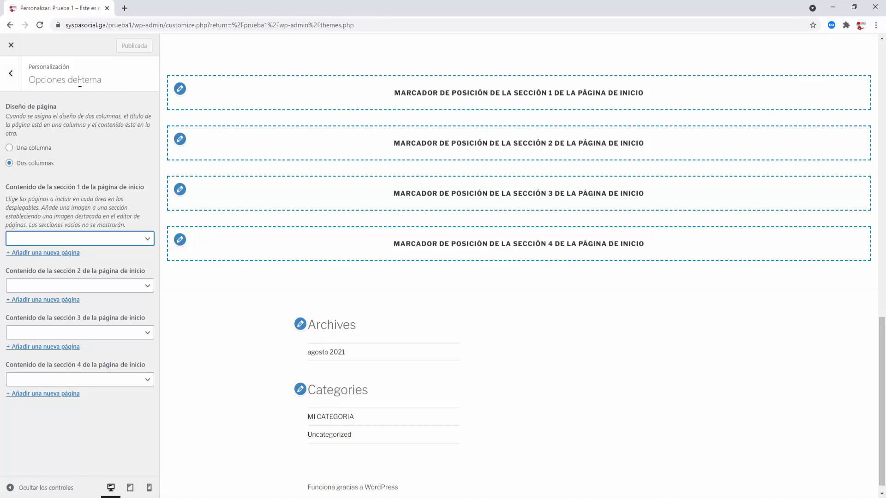
{"action": "left_click", "coordinate": [11, 73]}
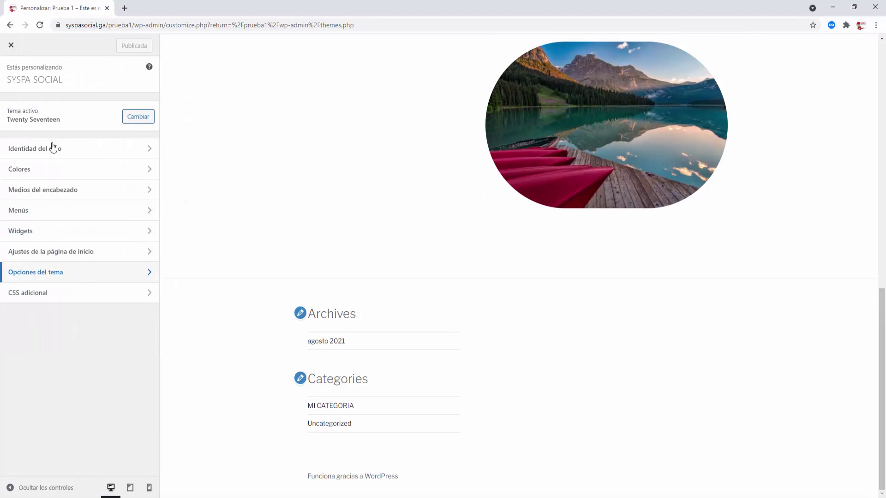
{"action": "scroll", "coordinate": [390, 232], "scroll_direction": "up", "scroll_amount": 20}
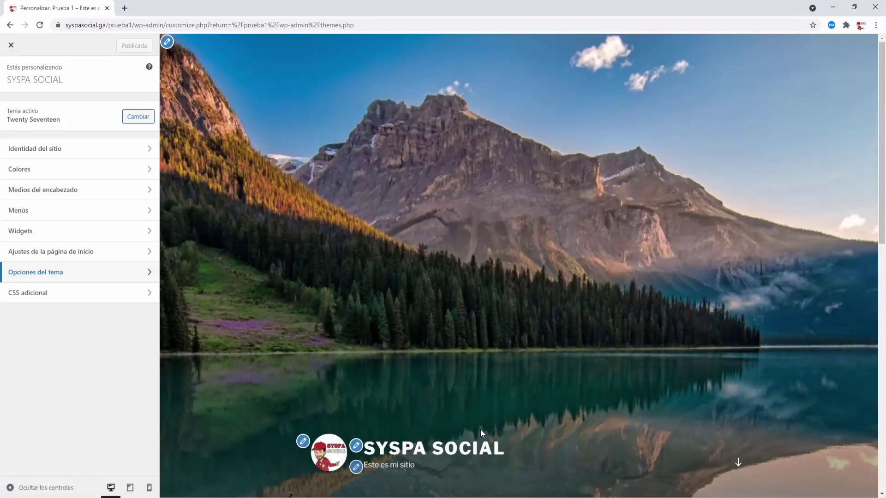
- Exit the Customizer and create a menu named 'Main Menu' for the Menú superior location
{"action": "left_click", "coordinate": [11, 45]}
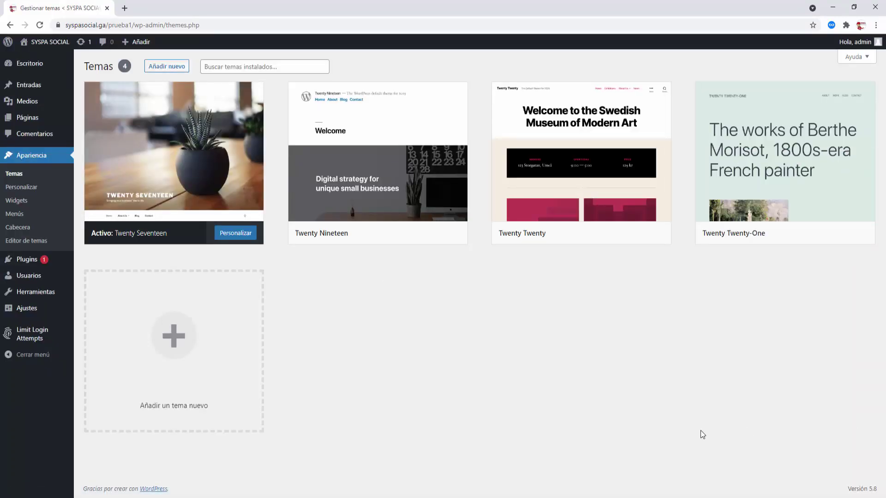
{"action": "left_click", "coordinate": [15, 214]}
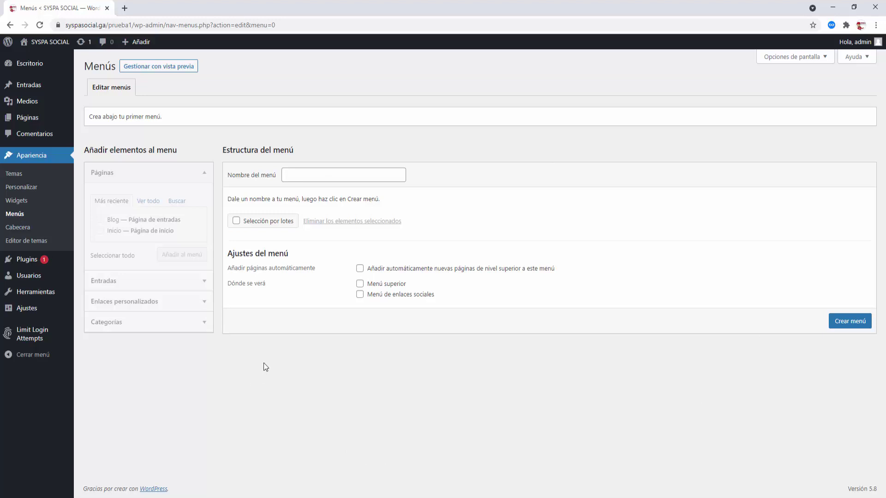
{"action": "left_click", "coordinate": [298, 176]}
{"action": "left_click", "coordinate": [302, 195]}
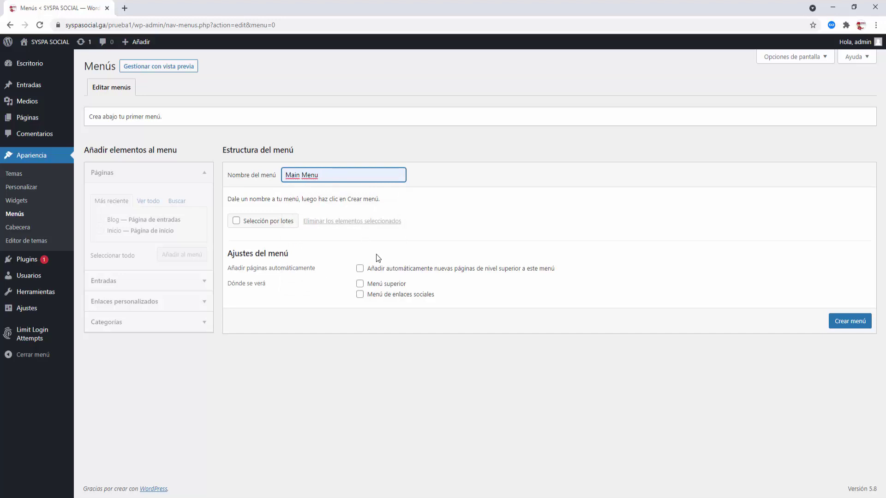
{"action": "left_click", "coordinate": [360, 285]}
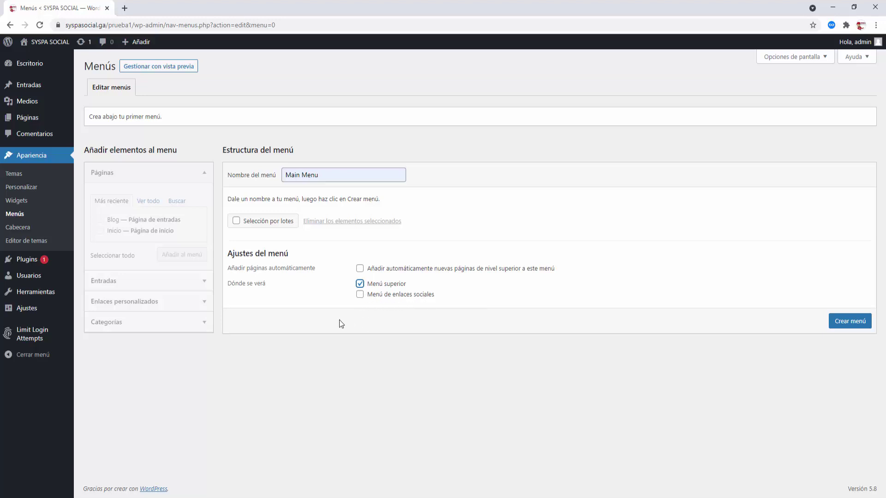
{"action": "left_click", "coordinate": [857, 323]}
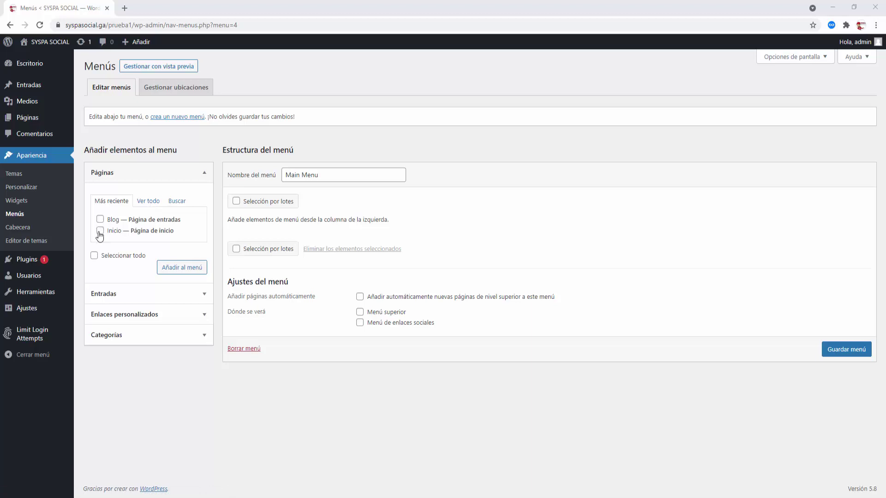
- Add the Blog and Inicio pages to Main Menu and drag Inicio above Blog
{"action": "left_click", "coordinate": [100, 231]}
{"action": "left_click", "coordinate": [100, 220]}
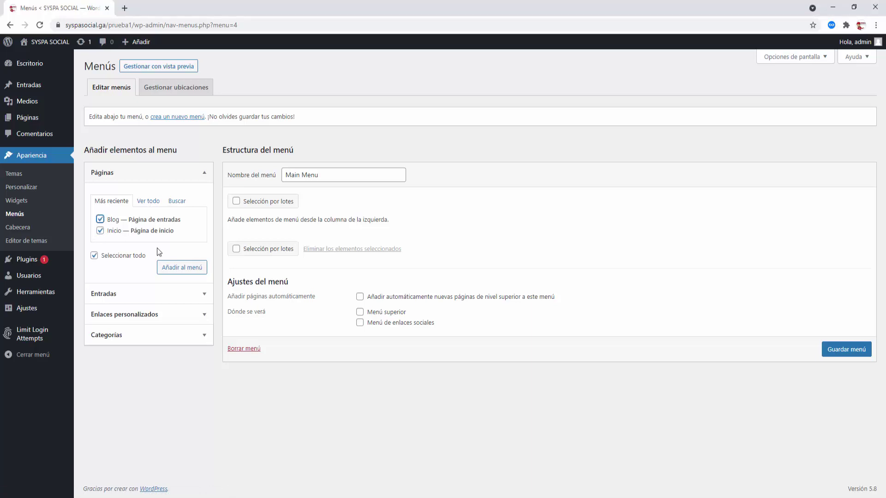
{"action": "left_click", "coordinate": [184, 268]}
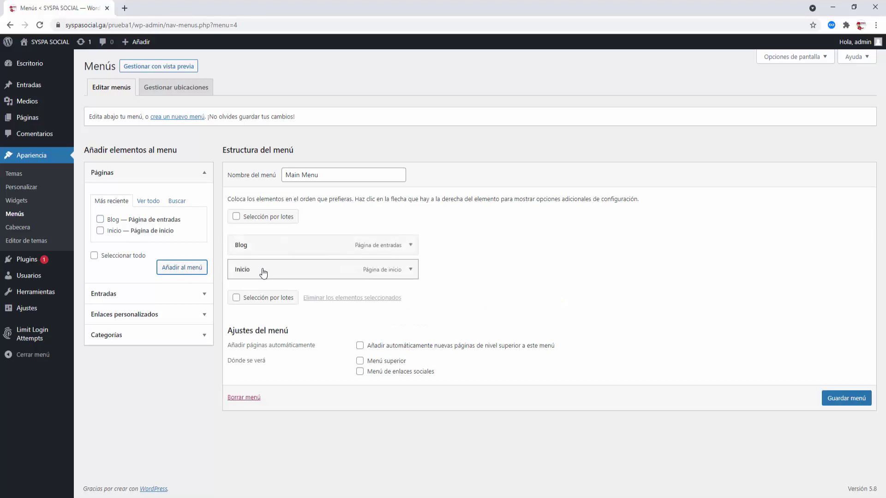
{"action": "left_click_drag", "start_coordinate": [263, 274], "coordinate": [253, 257]}
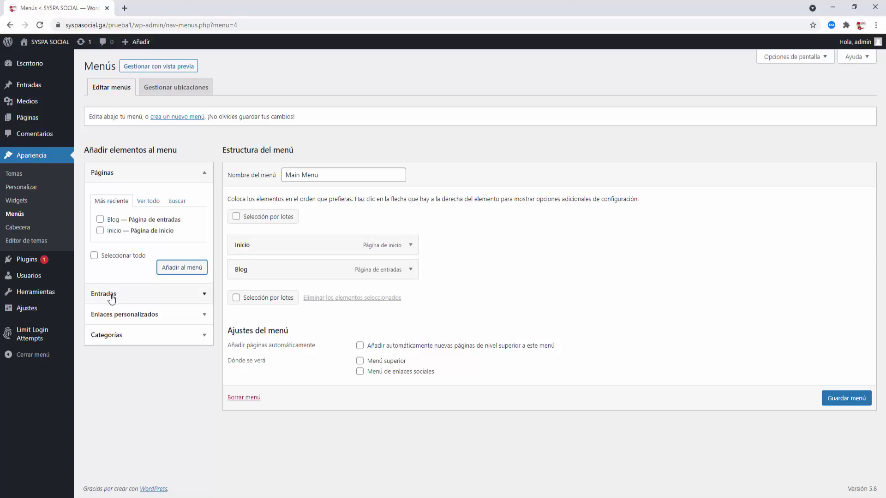
- Look through the posts, custom link and categories panels of items available to add
{"action": "left_click", "coordinate": [204, 294]}
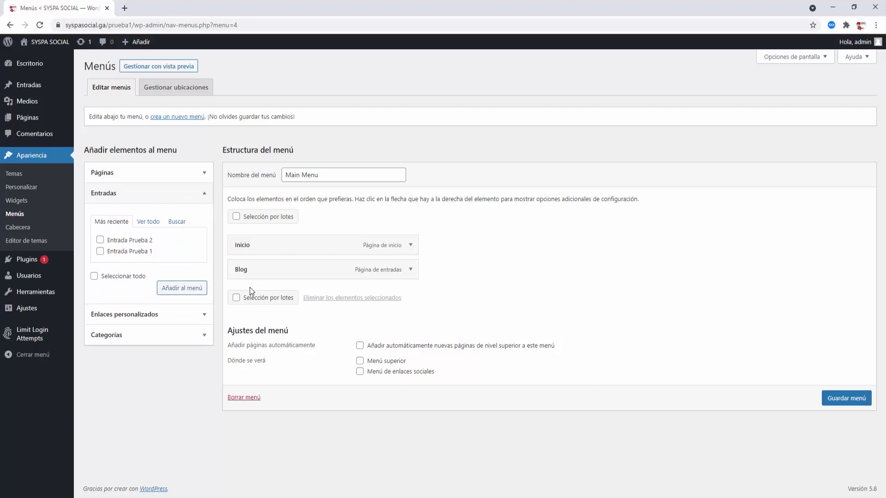
{"action": "left_click", "coordinate": [202, 315]}
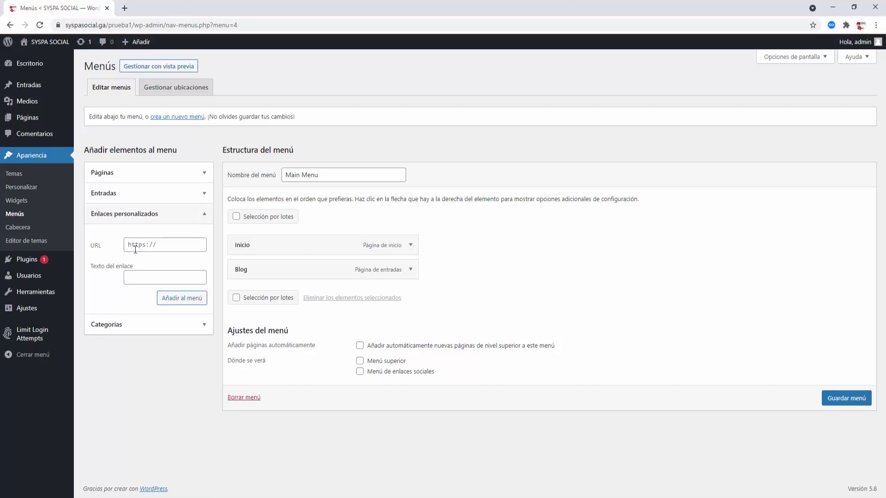
{"action": "left_click", "coordinate": [151, 280]}
{"action": "left_click", "coordinate": [199, 327]}
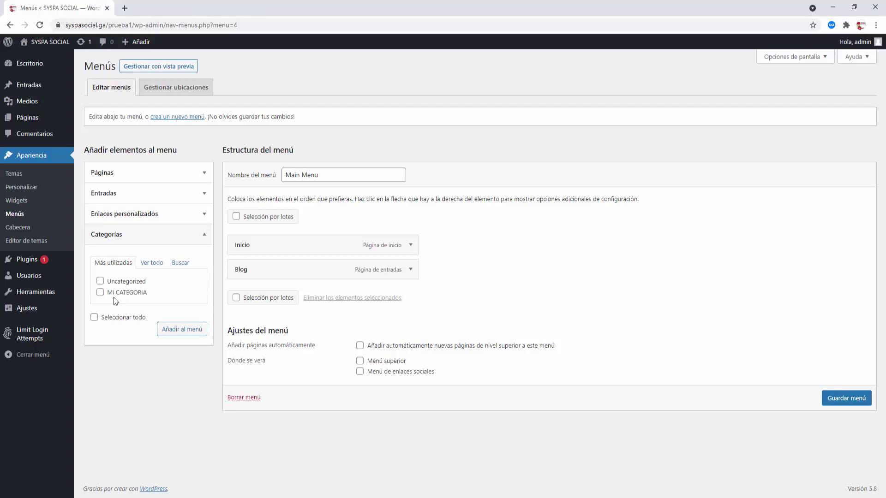
- Add the MI CATEGORIA and Uncategorized categories and nest both as sub-items under Blog
{"action": "left_click_drag", "start_coordinate": [114, 296], "coordinate": [269, 283]}
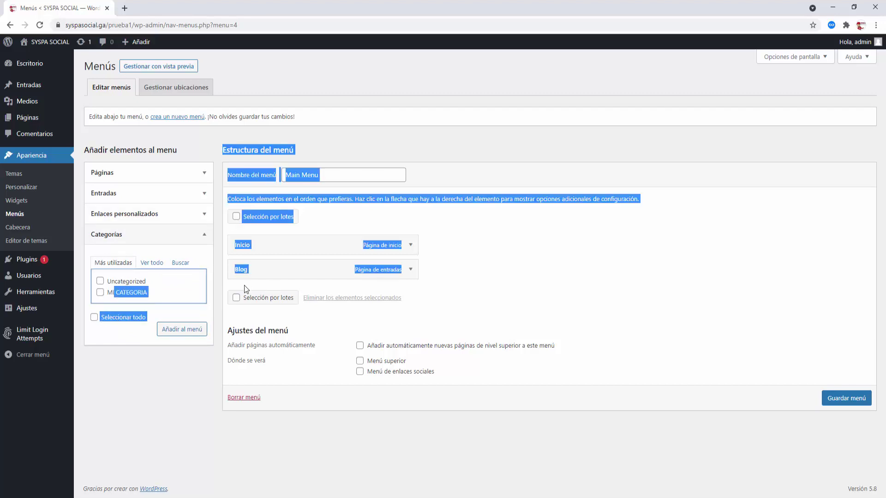
{"action": "left_click", "coordinate": [218, 293]}
{"action": "left_click_drag", "start_coordinate": [112, 295], "coordinate": [268, 286]}
{"action": "left_click", "coordinate": [159, 296]}
{"action": "left_click", "coordinate": [100, 293]}
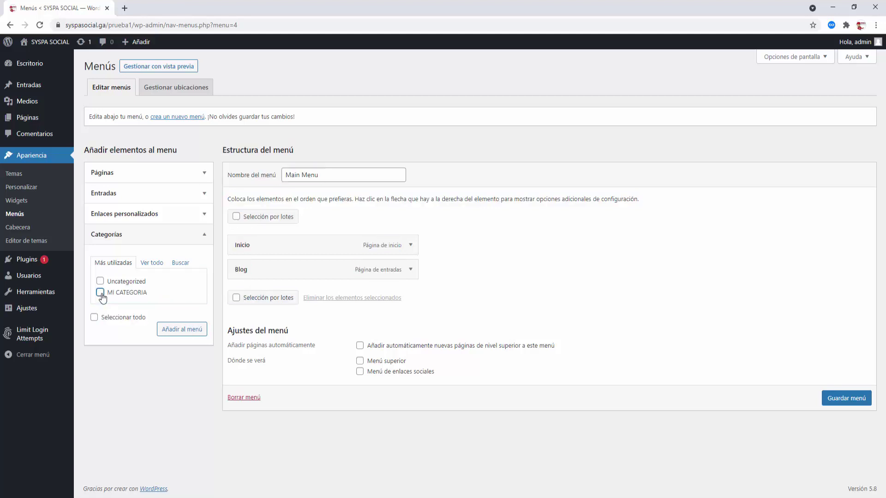
{"action": "left_click", "coordinate": [100, 281]}
{"action": "left_click", "coordinate": [187, 330]}
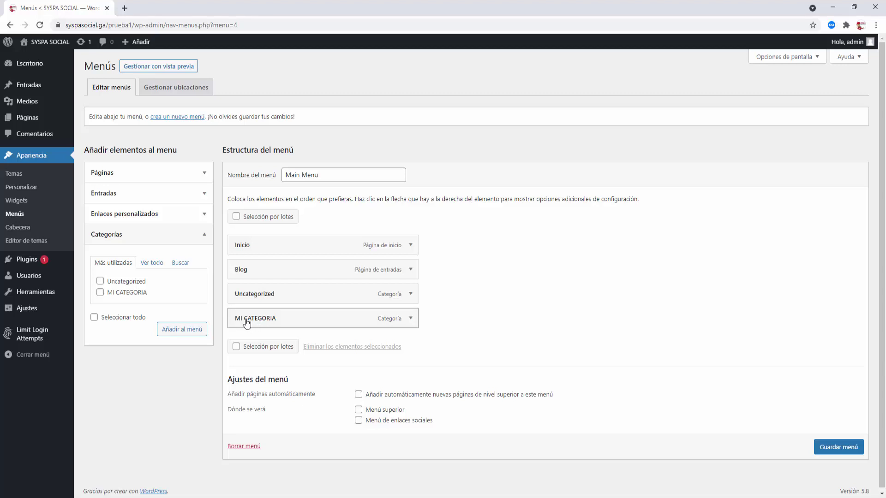
{"action": "left_click_drag", "start_coordinate": [247, 323], "coordinate": [248, 290]}
{"action": "left_click_drag", "start_coordinate": [263, 295], "coordinate": [260, 299]}
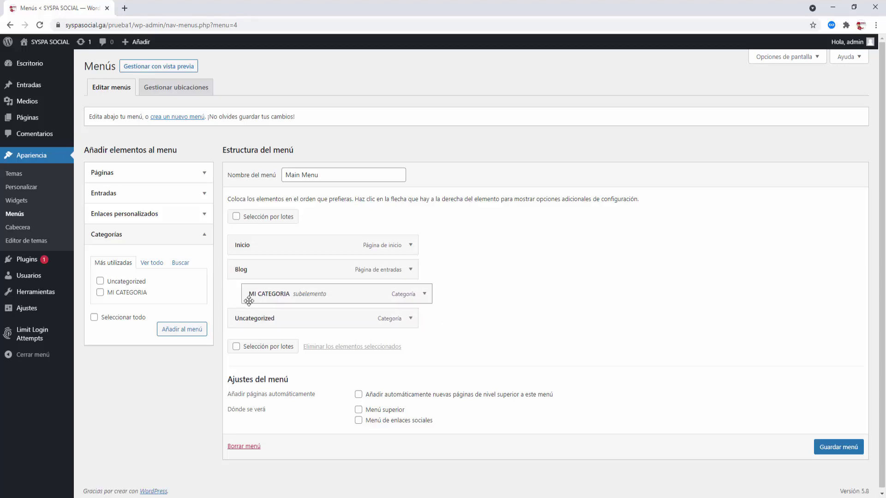
{"action": "left_click_drag", "start_coordinate": [309, 325], "coordinate": [304, 322]}
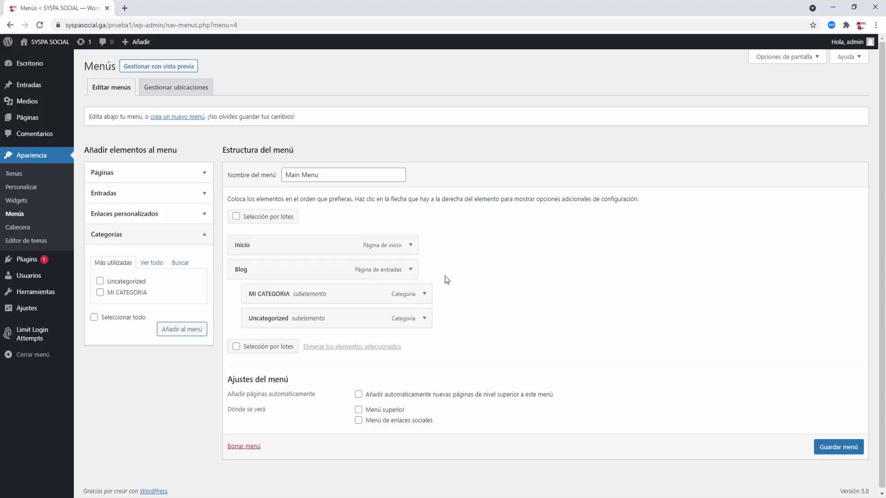
- Check the Inicio item's navigation label, tick Menú superior, and save Main Menu
{"action": "left_click", "coordinate": [411, 246]}
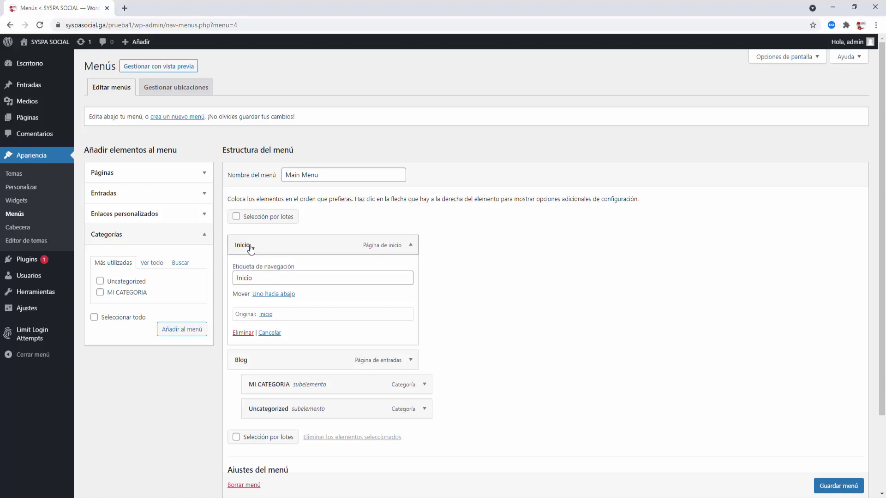
{"action": "left_click", "coordinate": [264, 278]}
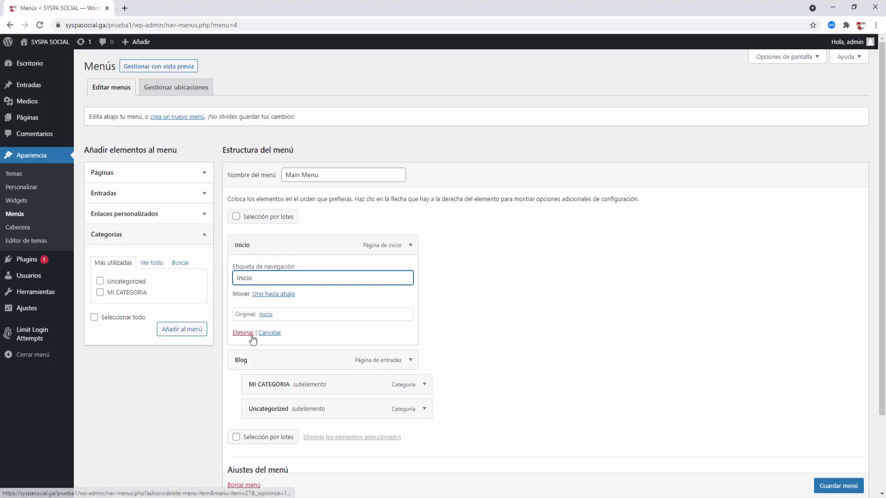
{"action": "left_click", "coordinate": [411, 249]}
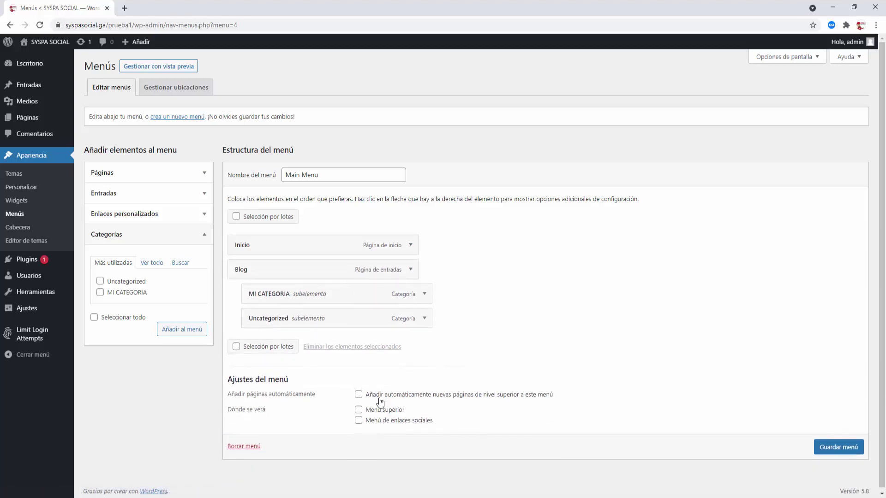
{"action": "left_click", "coordinate": [358, 410]}
{"action": "left_click", "coordinate": [839, 451]}
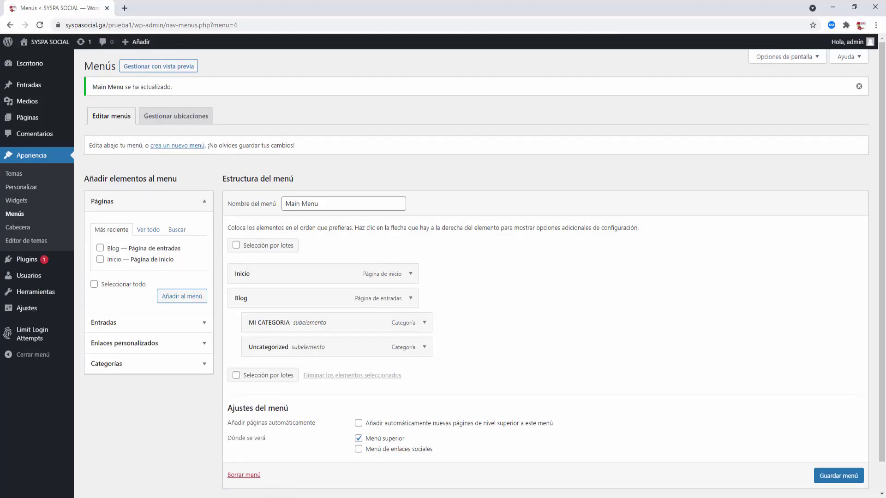
- Open the public SYSPA SOCIAL site in a new tab and scroll through its home page
{"action": "mouse_move", "coordinate": [48, 44]}
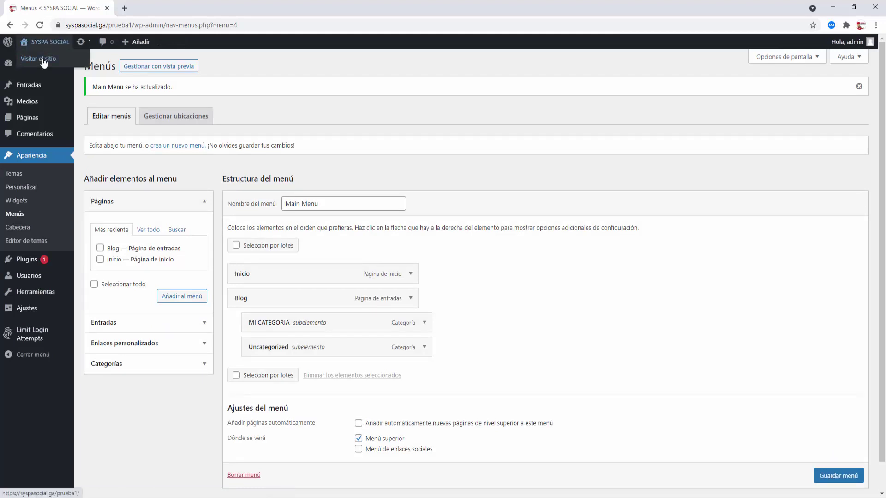
{"action": "right_click", "coordinate": [44, 58]}
{"action": "left_click", "coordinate": [66, 67]}
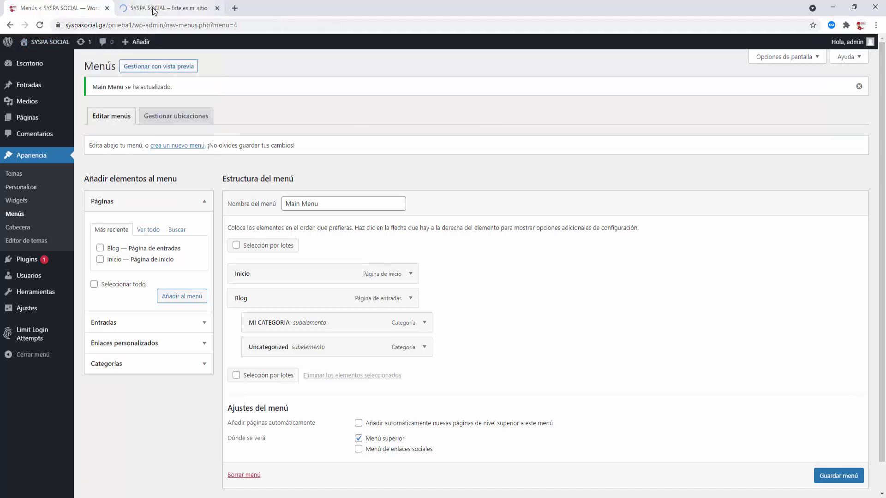
{"action": "left_click", "coordinate": [154, 11]}
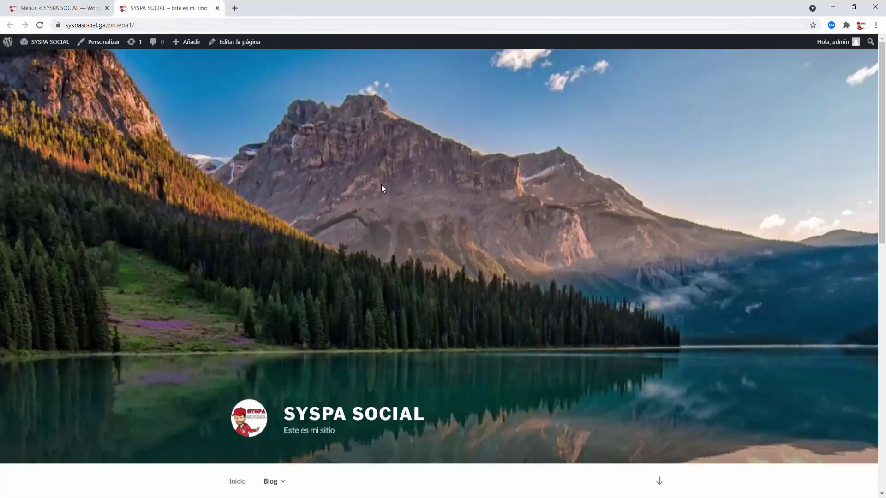
{"action": "scroll", "coordinate": [385, 184], "scroll_direction": "down", "scroll_amount": 6}
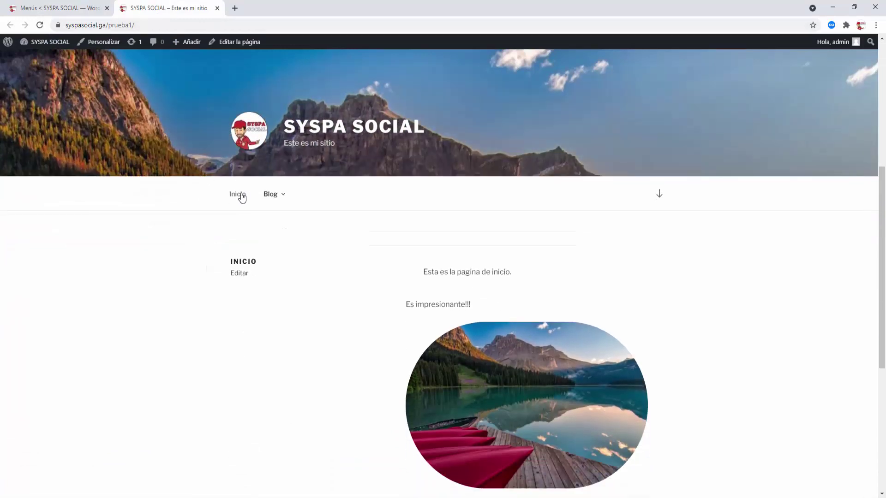
{"action": "scroll", "coordinate": [369, 200], "scroll_direction": "up", "scroll_amount": 2}
{"action": "scroll", "coordinate": [376, 196], "scroll_direction": "up", "scroll_amount": 4}
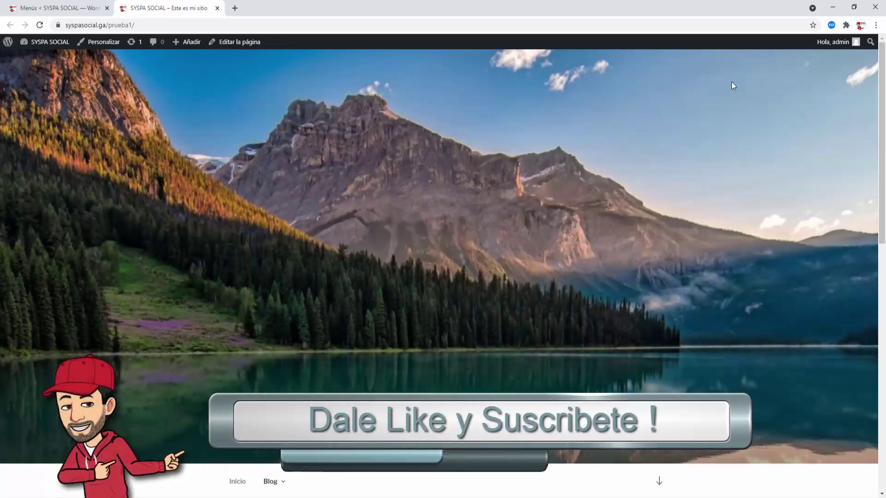
{"action": "scroll", "coordinate": [330, 212], "scroll_direction": "down", "scroll_amount": 1}
{"action": "scroll", "coordinate": [330, 212], "scroll_direction": "down", "scroll_amount": 4}
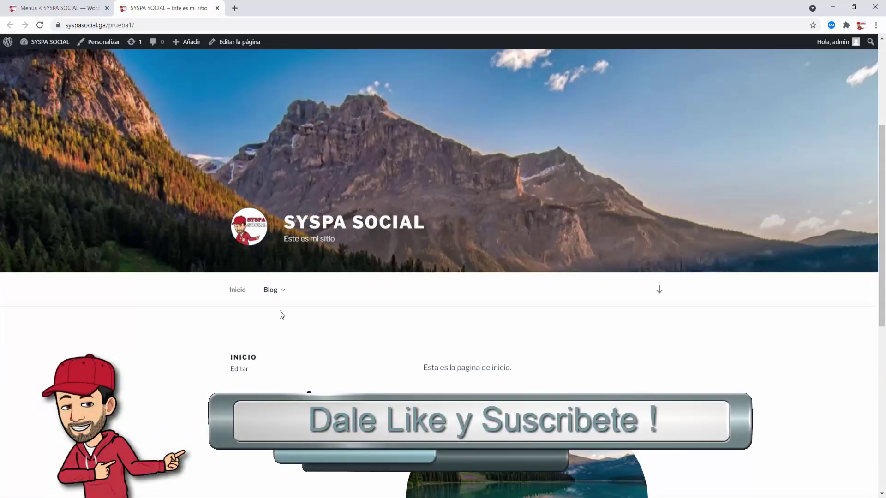
- Go to the Blog page from the main menu and scroll its post list
{"action": "mouse_move", "coordinate": [265, 294]}
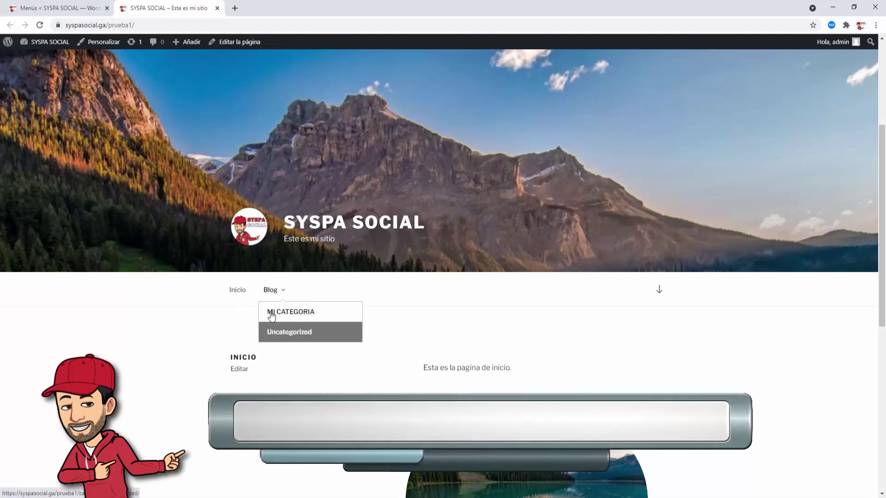
{"action": "left_click", "coordinate": [269, 291]}
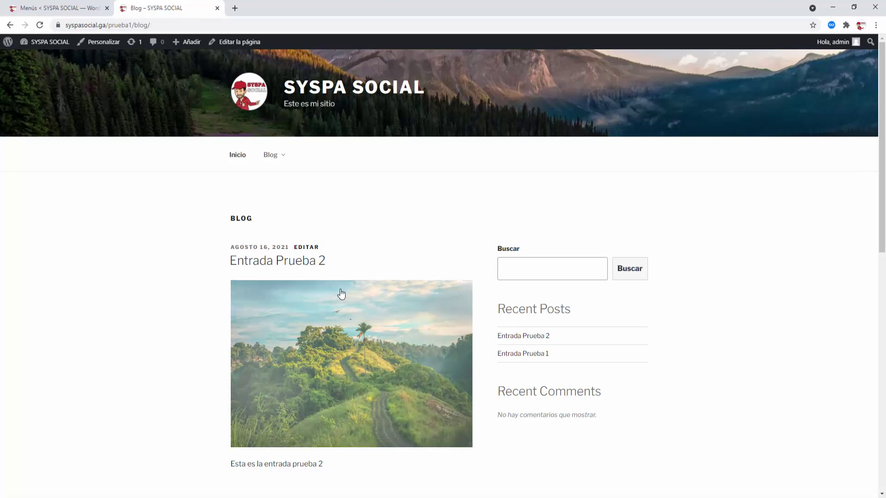
{"action": "scroll", "coordinate": [339, 295], "scroll_direction": "down", "scroll_amount": 5}
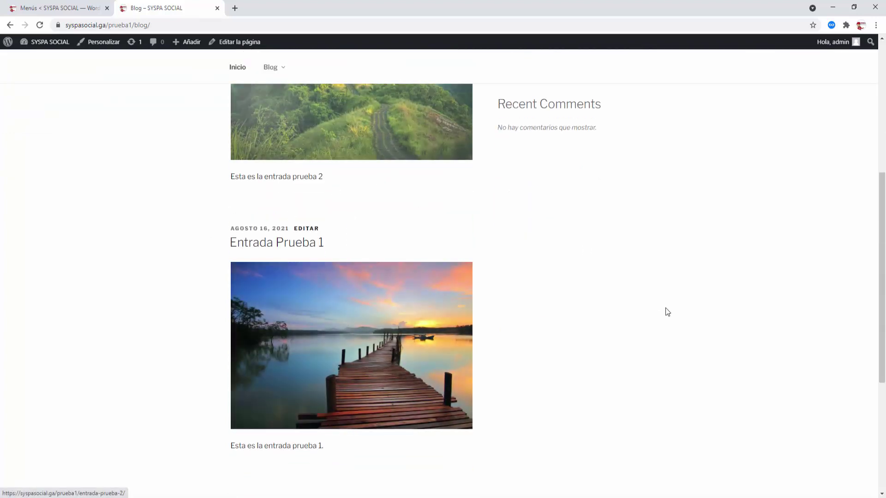
{"action": "scroll", "coordinate": [499, 371], "scroll_direction": "up", "scroll_amount": 5}
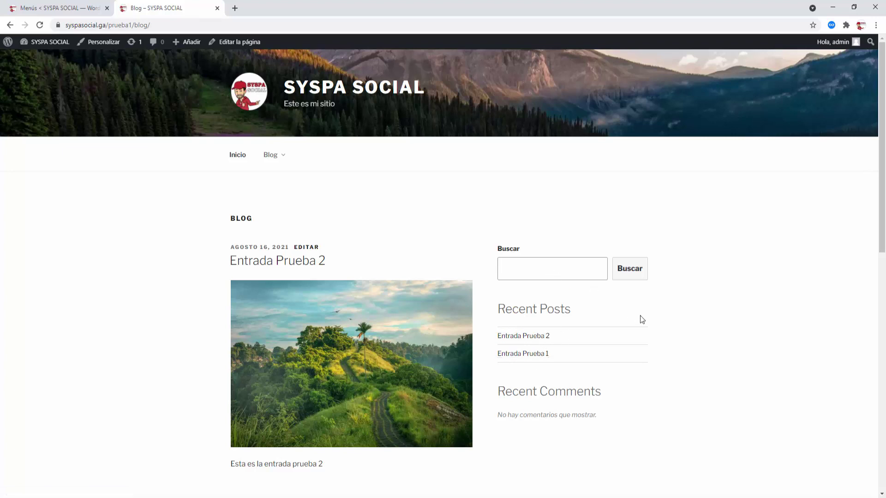
- Open the MI CATEGORIA page from the Blog submenu and scroll through its posts
{"action": "mouse_move", "coordinate": [278, 163]}
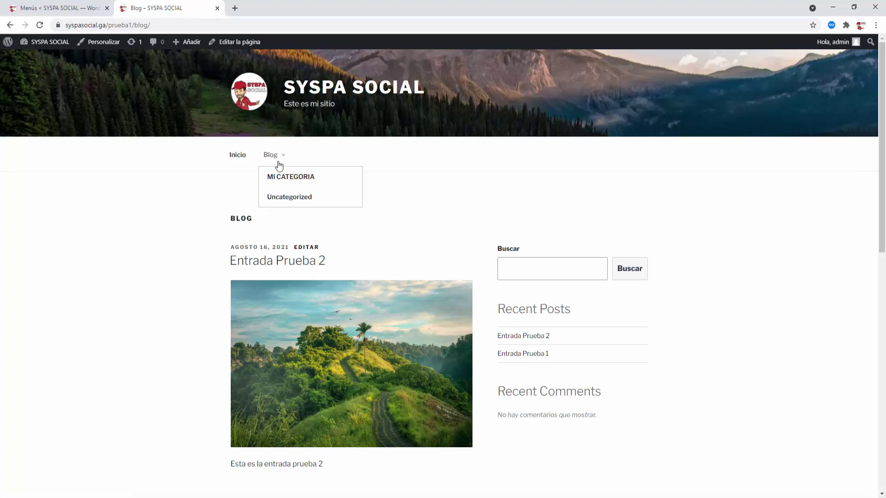
{"action": "left_click", "coordinate": [285, 178]}
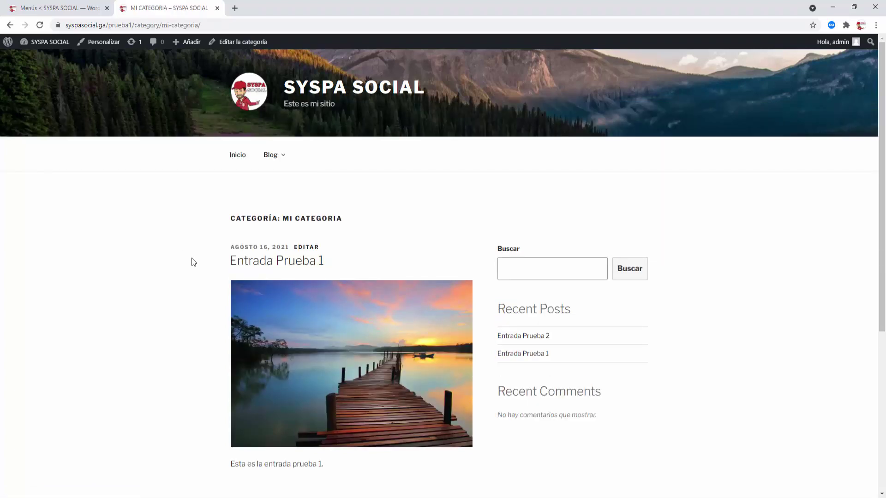
{"action": "scroll", "coordinate": [192, 258], "scroll_direction": "down", "scroll_amount": 1}
{"action": "scroll", "coordinate": [192, 258], "scroll_direction": "up", "scroll_amount": 1}
{"action": "scroll", "coordinate": [421, 388], "scroll_direction": "down", "scroll_amount": 3}
{"action": "scroll", "coordinate": [422, 388], "scroll_direction": "down", "scroll_amount": 2}
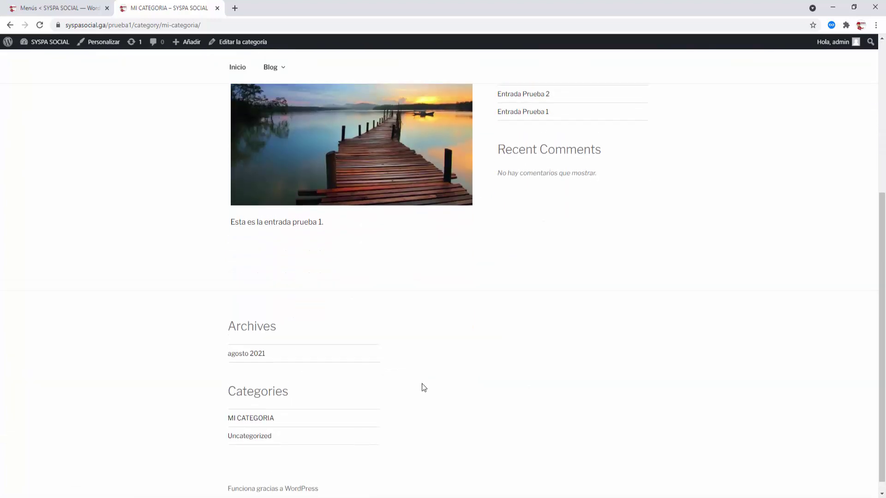
{"action": "scroll", "coordinate": [421, 388], "scroll_direction": "up", "scroll_amount": 5}
- View the Uncategorized category page, then go back to the Inicio home page
{"action": "mouse_move", "coordinate": [273, 153]}
{"action": "left_click", "coordinate": [283, 196]}
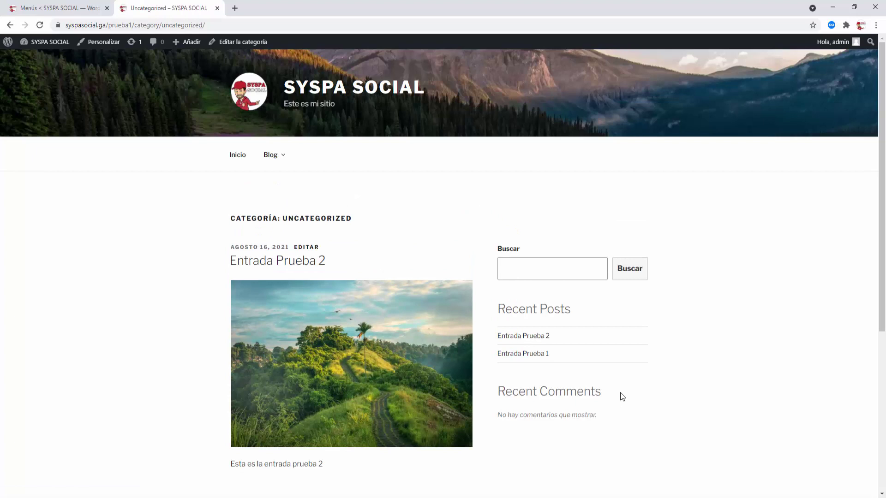
{"action": "mouse_move", "coordinate": [270, 155]}
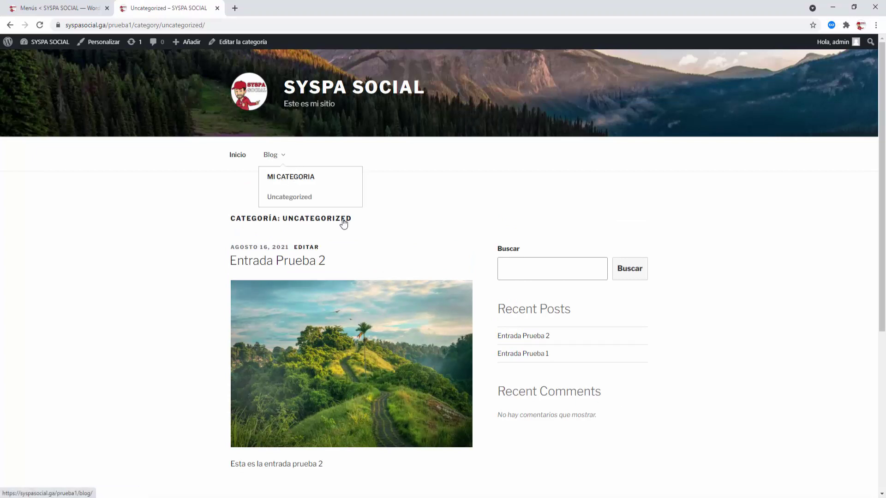
{"action": "left_click", "coordinate": [237, 157]}
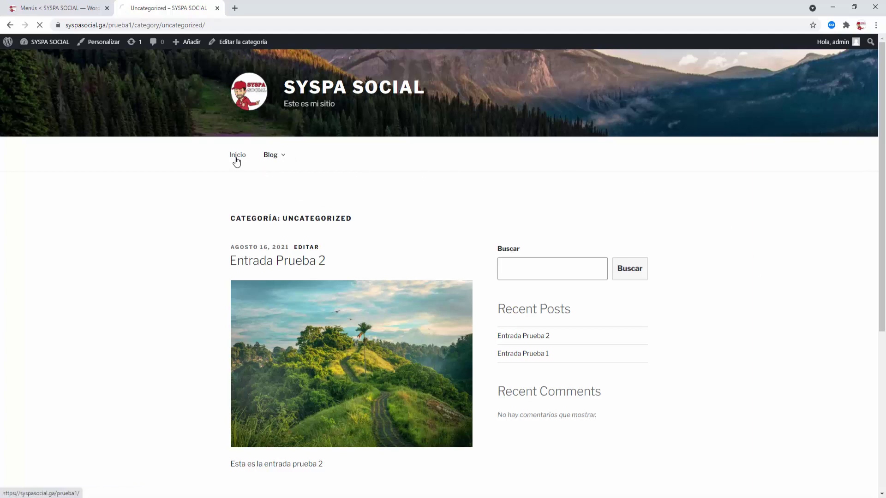
{"action": "scroll", "coordinate": [567, 232], "scroll_direction": "down", "scroll_amount": 7}
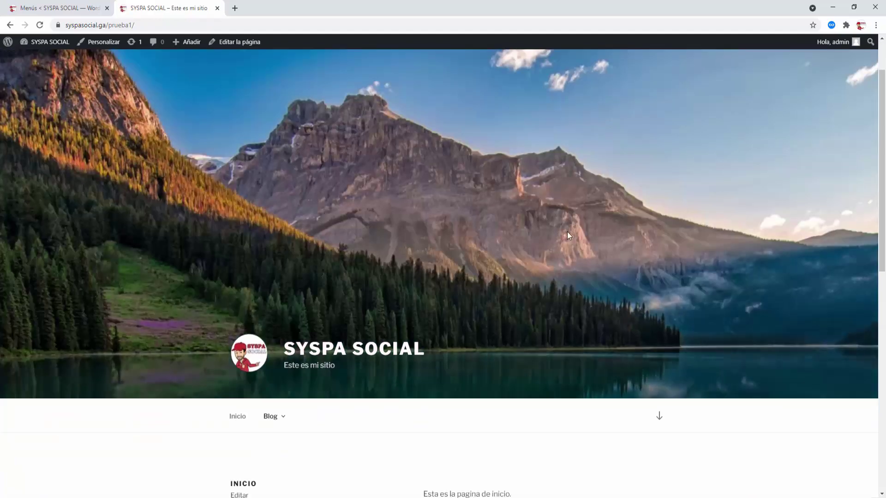
{"action": "scroll", "coordinate": [570, 228], "scroll_direction": "up", "scroll_amount": 8}
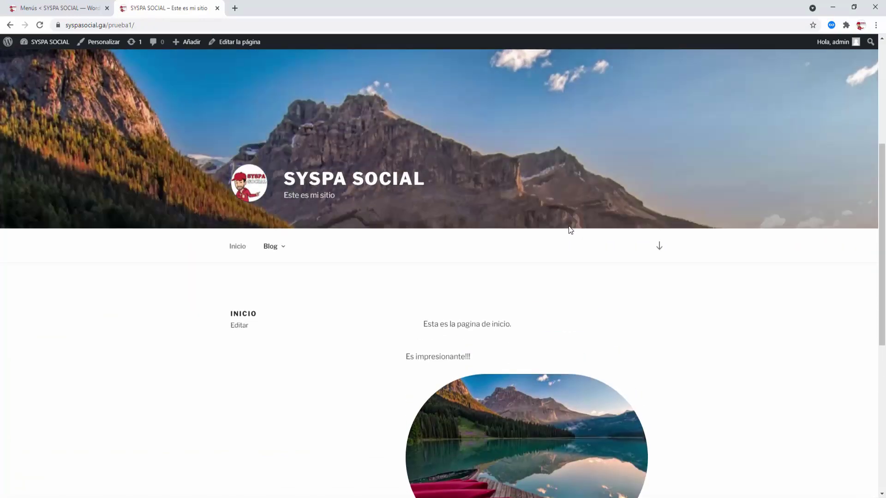
- Close the live site tab with Ctrl+W and go to Apariencia > Widgets
{"action": "key", "text": "ctrl+w"}
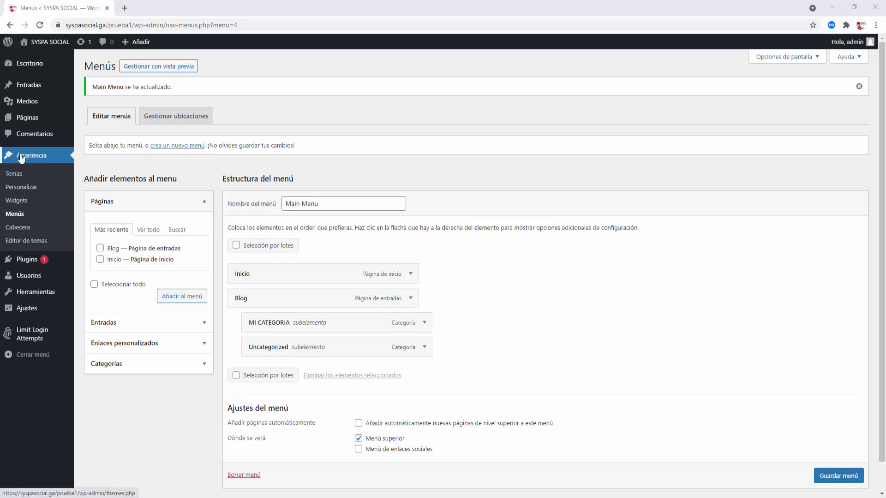
{"action": "left_click", "coordinate": [16, 203]}
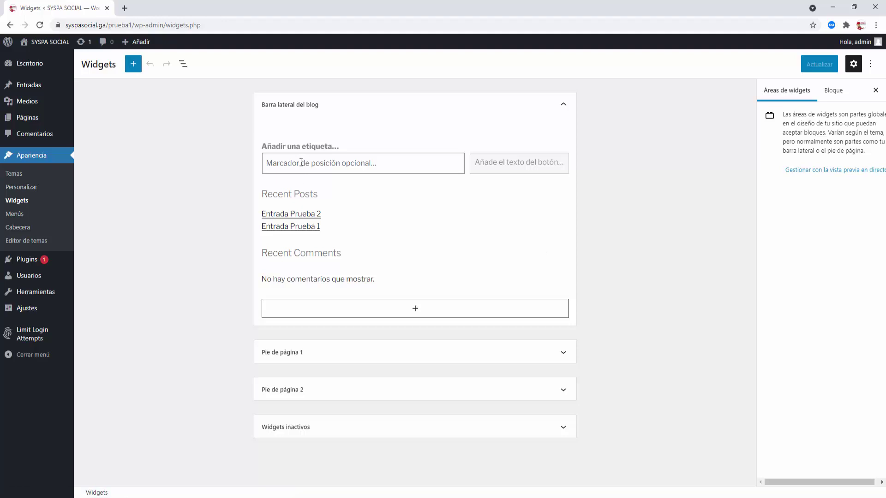
- Delete the search widget and the Recent Posts heading and list from the blog sidebar
{"action": "left_click", "coordinate": [301, 163]}
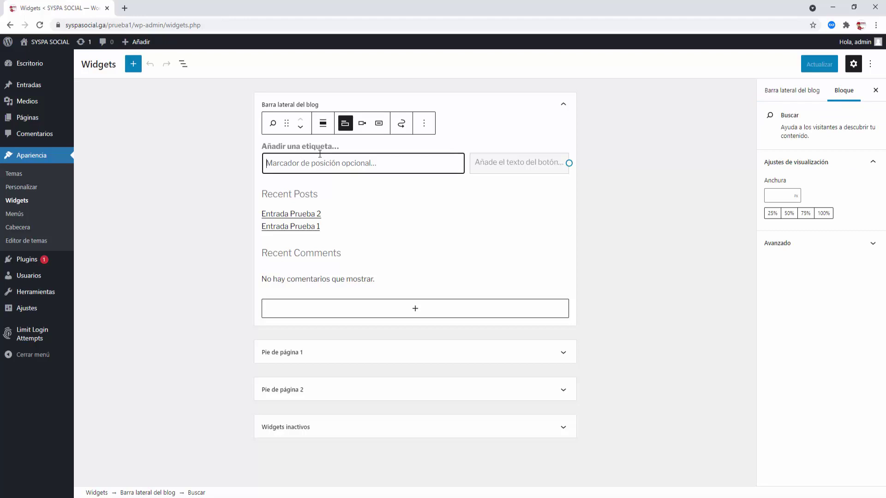
{"action": "left_click", "coordinate": [424, 123]}
{"action": "left_click", "coordinate": [447, 285]}
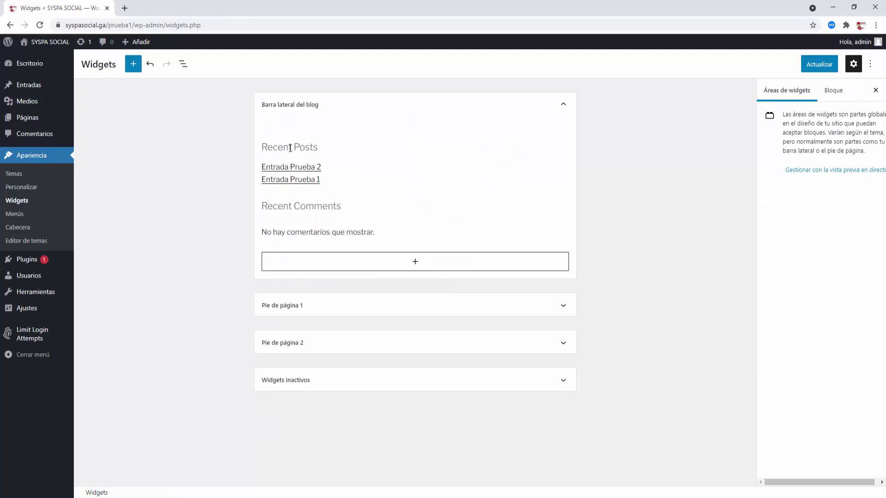
{"action": "left_click", "coordinate": [290, 147]}
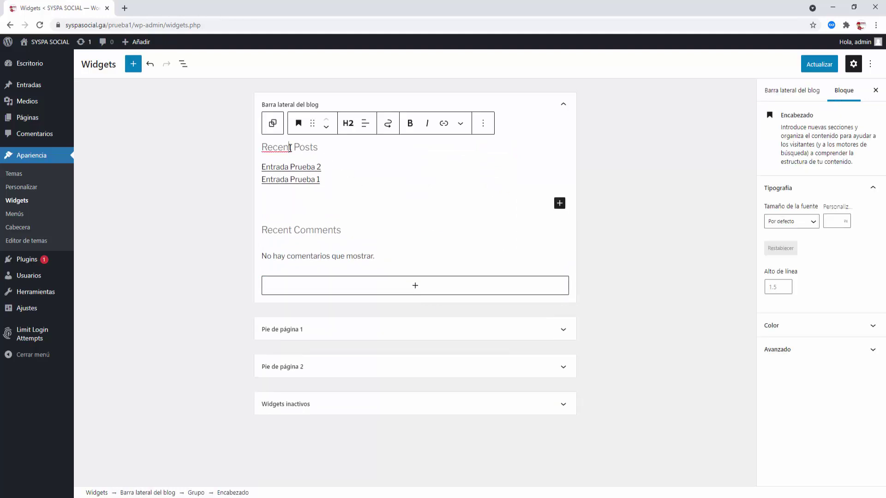
{"action": "left_click", "coordinate": [484, 123]}
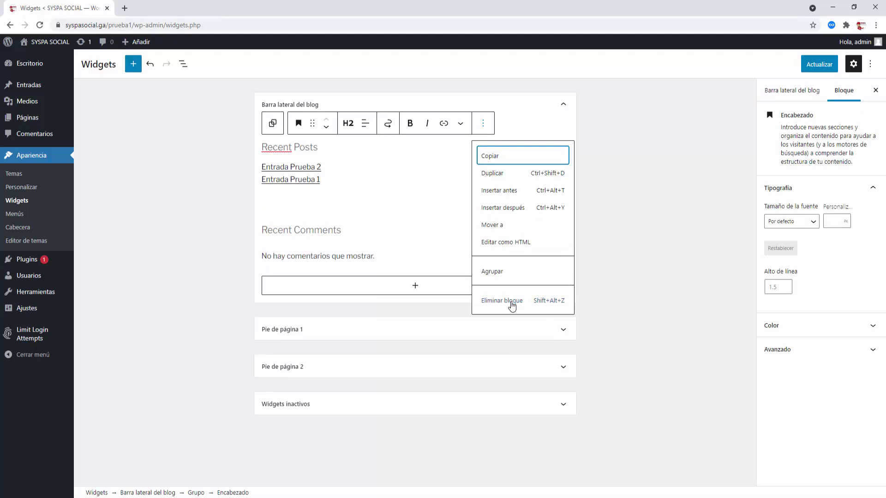
{"action": "left_click", "coordinate": [512, 302]}
{"action": "left_click", "coordinate": [336, 145]}
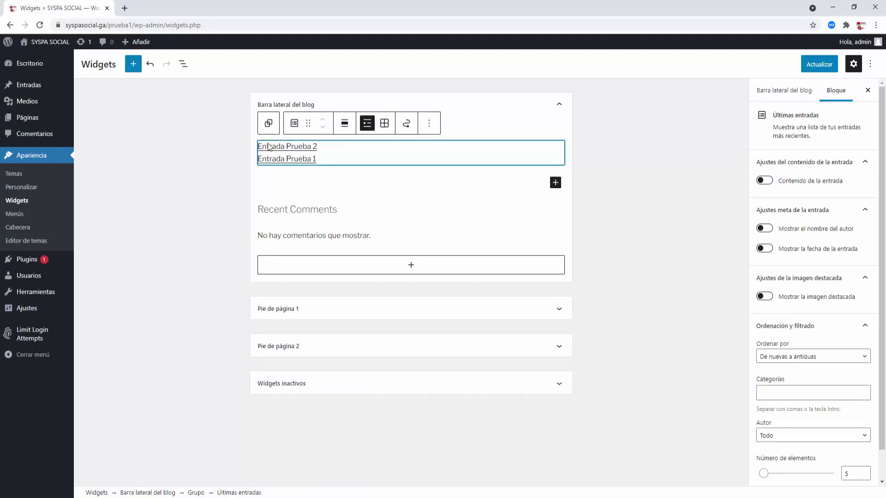
{"action": "left_click", "coordinate": [429, 123]}
{"action": "left_click", "coordinate": [455, 284]}
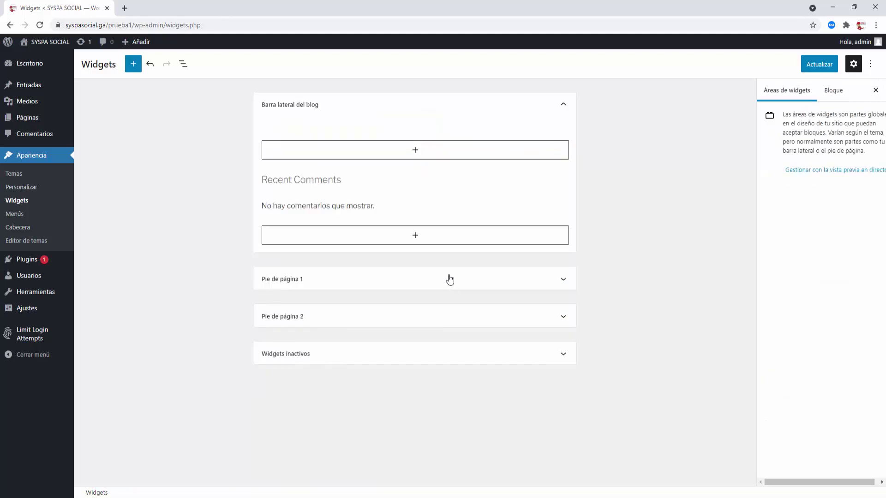
- Delete the Recent Comments heading and widget, then check the Widgets inactivos area
{"action": "left_click", "coordinate": [339, 179]}
{"action": "left_click", "coordinate": [483, 155]}
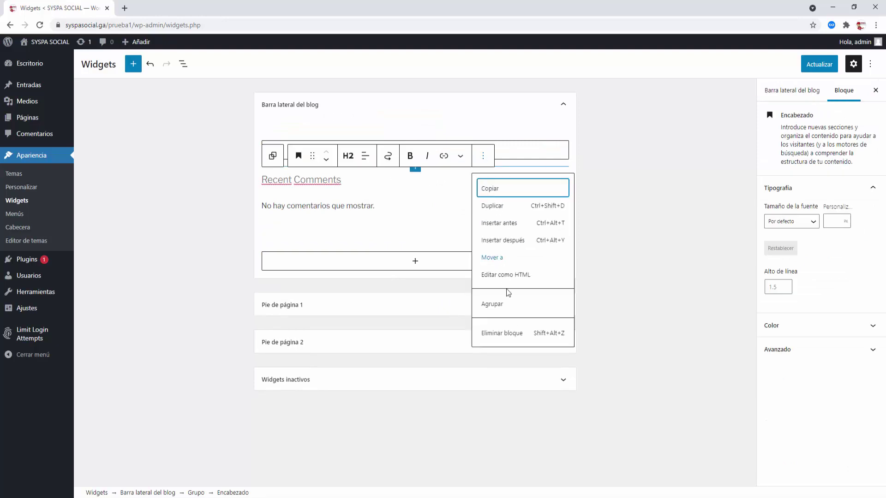
{"action": "left_click", "coordinate": [501, 337]}
{"action": "left_click", "coordinate": [359, 179]}
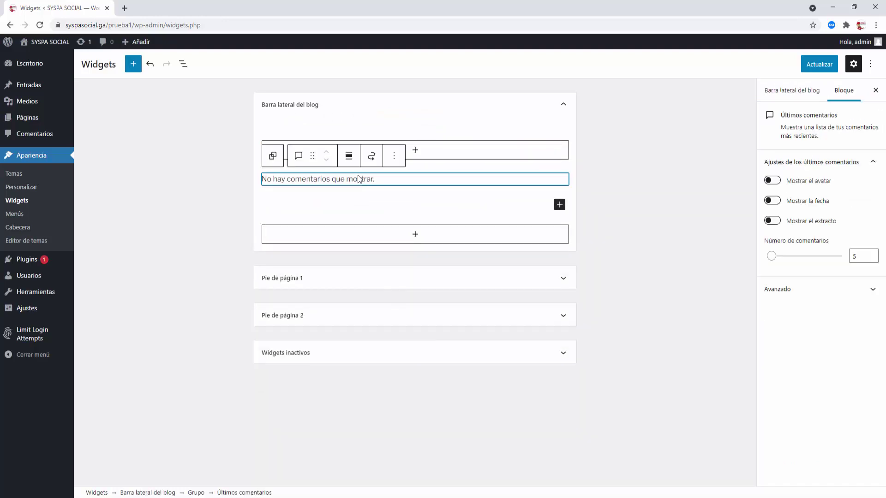
{"action": "left_click", "coordinate": [394, 156]}
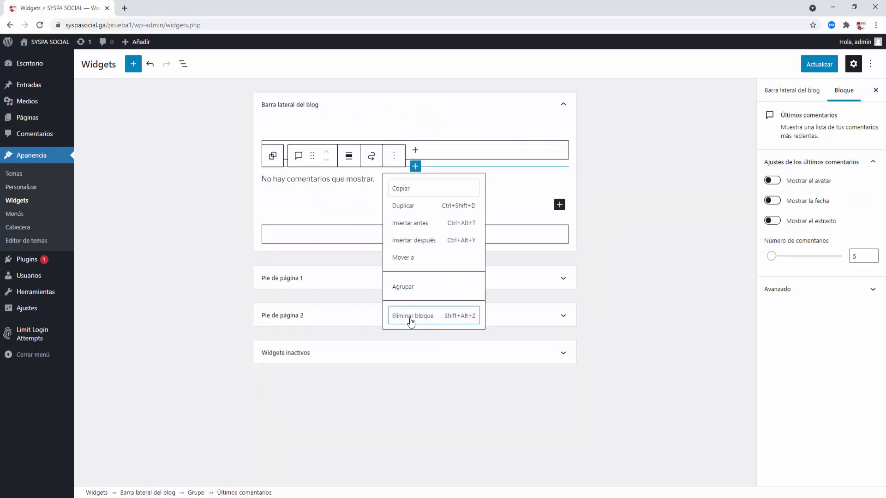
{"action": "left_click", "coordinate": [412, 314]}
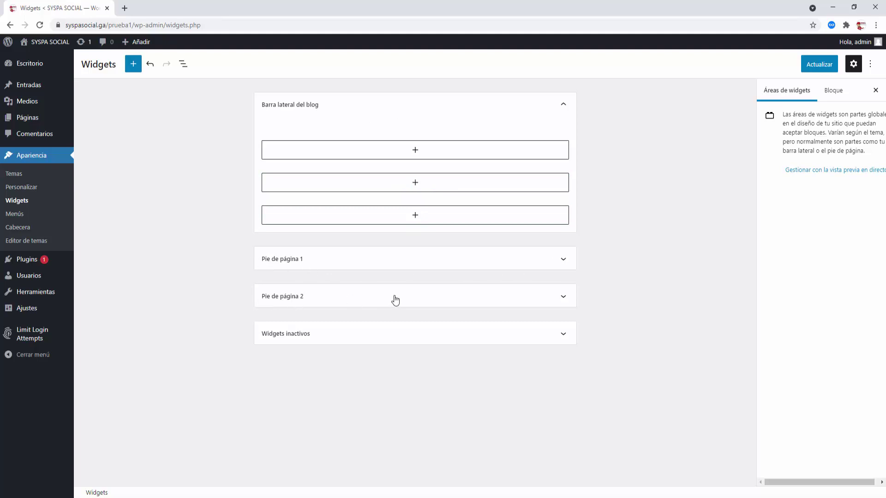
{"action": "left_click", "coordinate": [563, 337]}
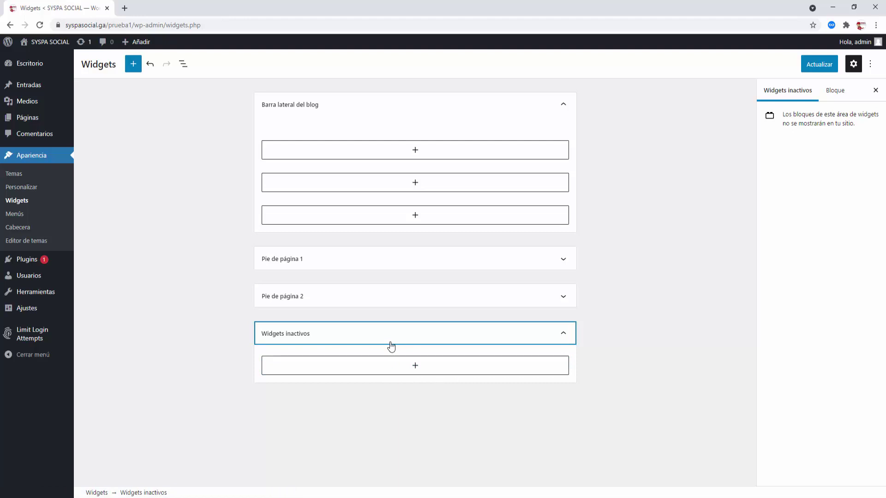
{"action": "left_click", "coordinate": [564, 334]}
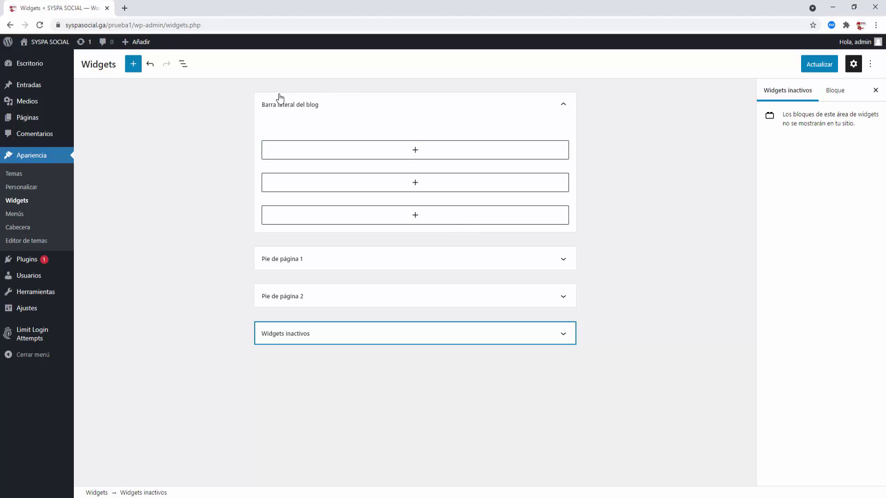
- Insert a Buscar search block into the Barra lateral del blog
{"action": "mouse_move", "coordinate": [502, 164]}
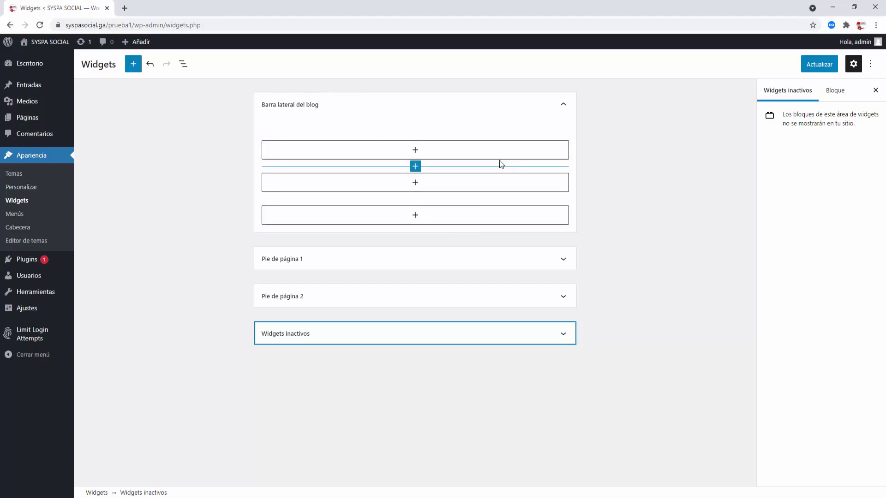
{"action": "left_click", "coordinate": [416, 151]}
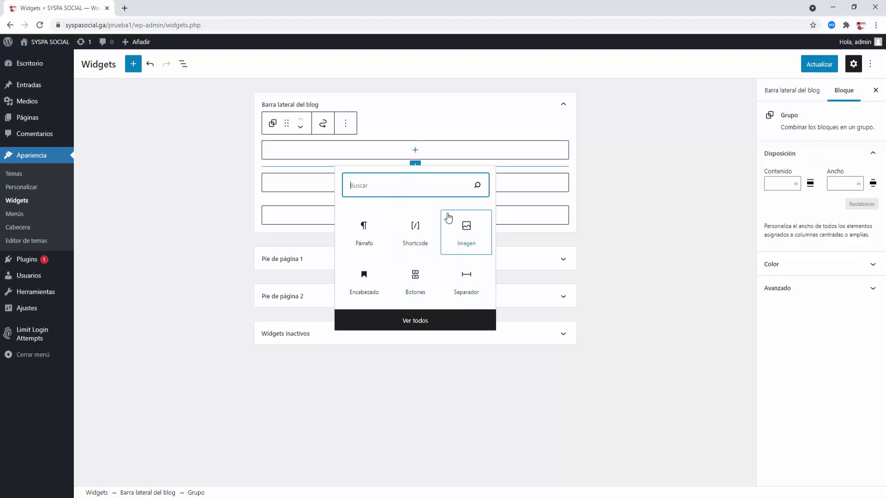
{"action": "type", "text": "busc"}
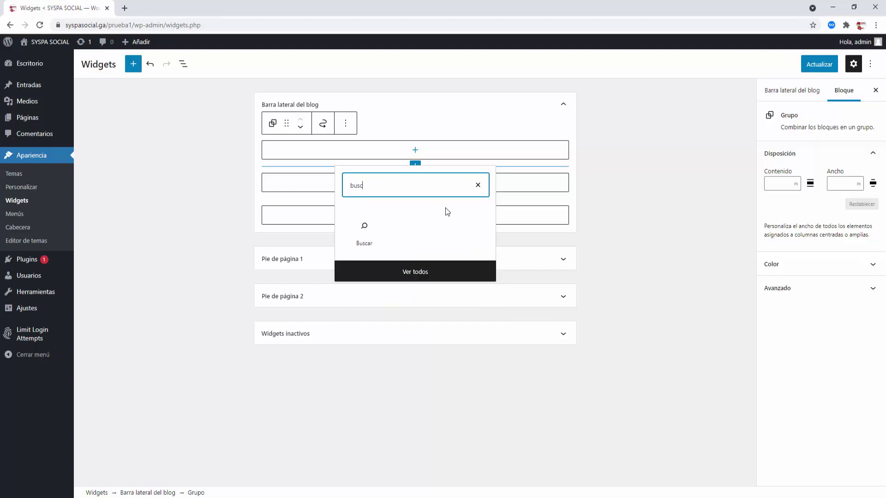
{"action": "left_click", "coordinate": [367, 230]}
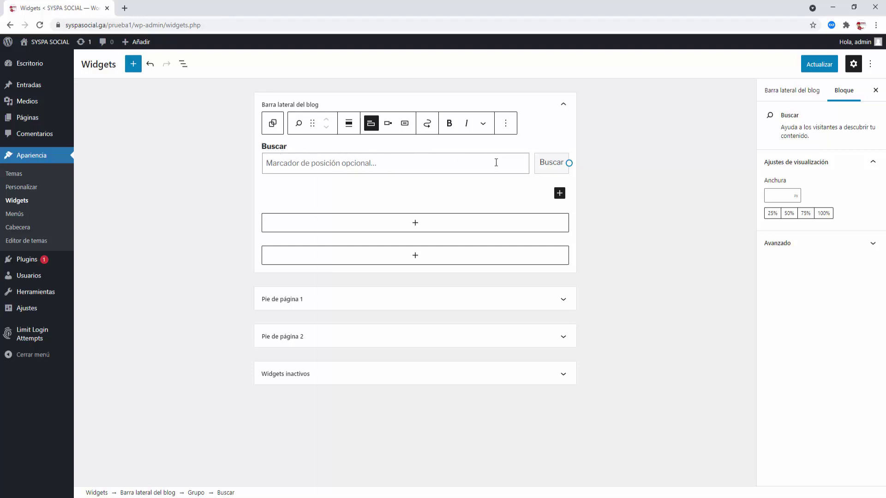
- Add a Categorías block below the search block in the sidebar
{"action": "left_click", "coordinate": [415, 226]}
{"action": "left_click", "coordinate": [416, 198]}
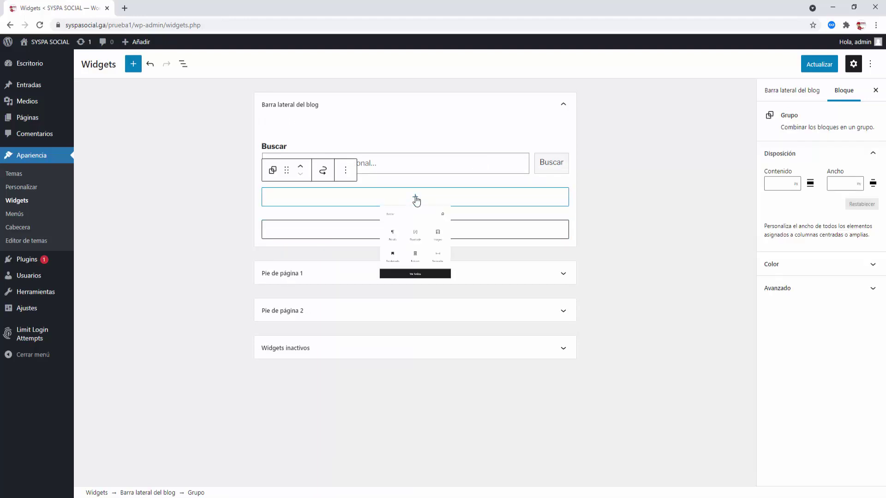
{"action": "type", "text": "cate"}
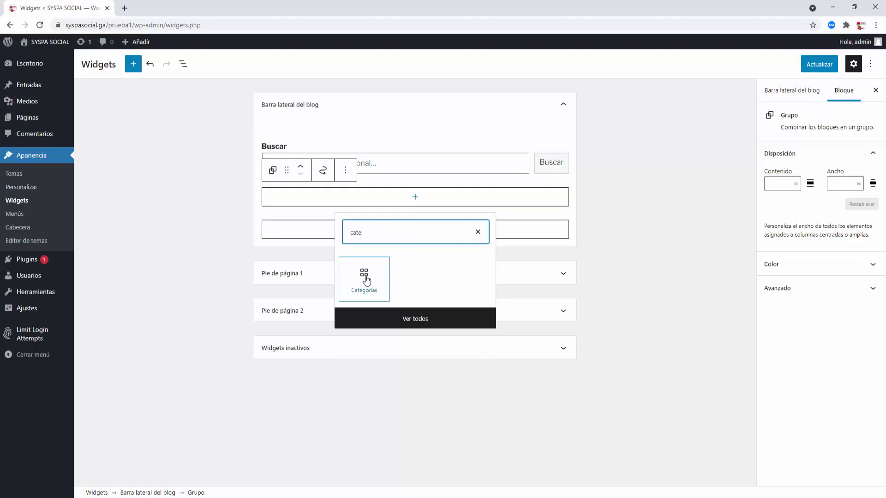
{"action": "left_click", "coordinate": [366, 280]}
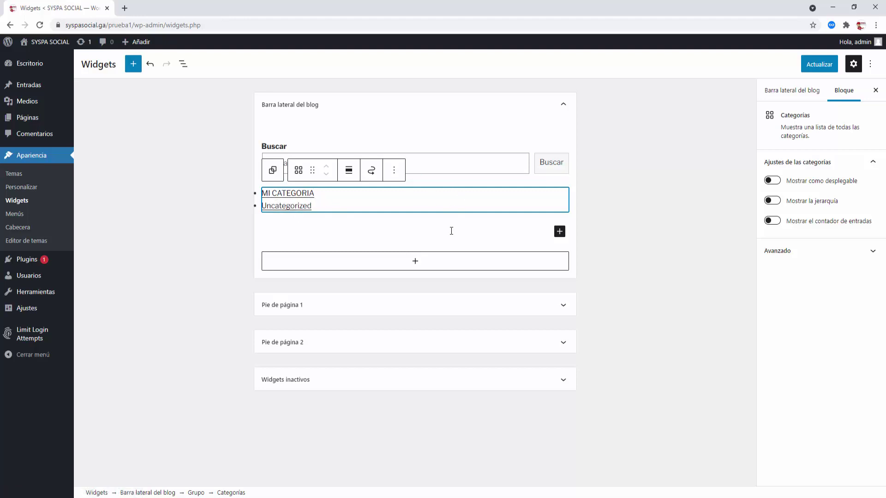
- Add a 'Categorías' heading paragraph above the sidebar category list and save the widgets
{"action": "left_click", "coordinate": [497, 235]}
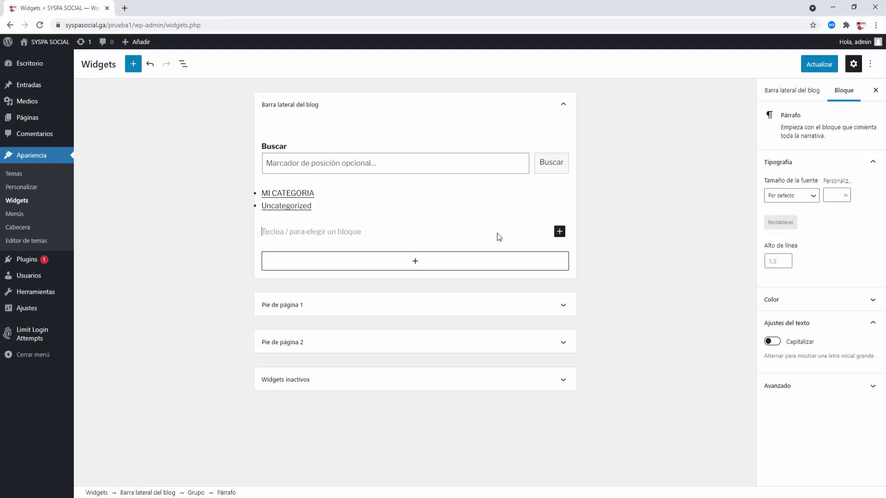
{"action": "type", "text": "Ca"}
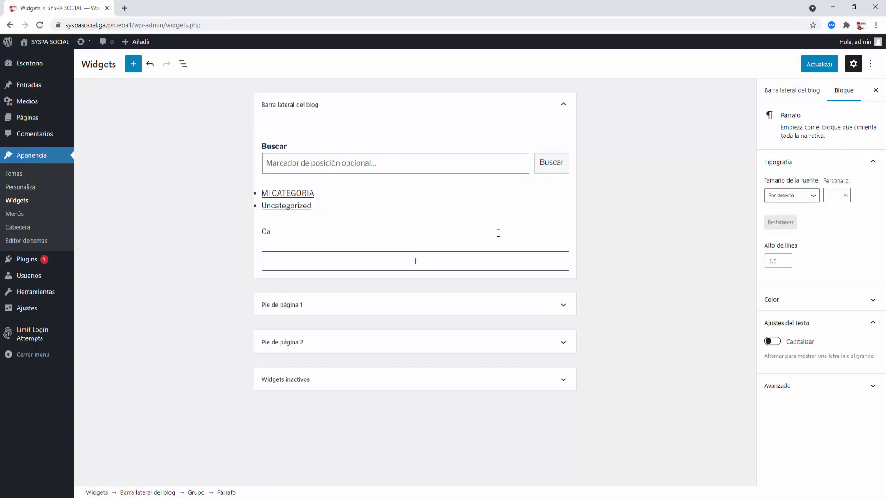
{"action": "type", "text": "tegorias"}
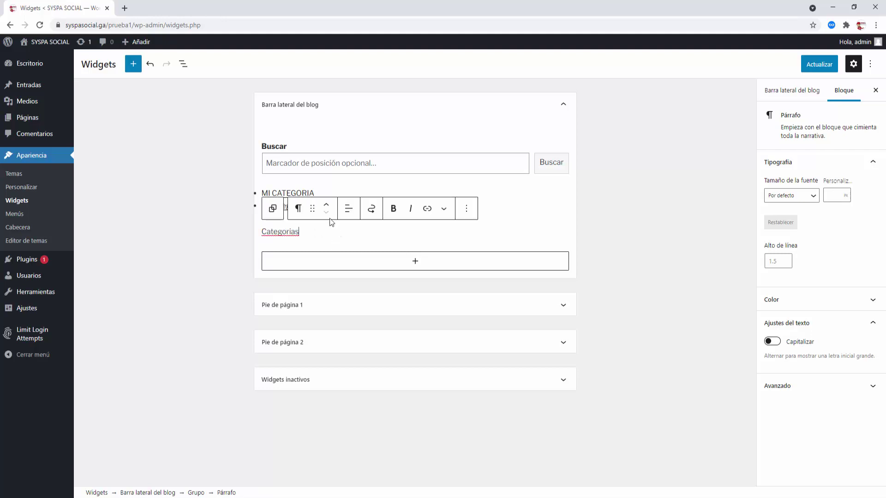
{"action": "left_click", "coordinate": [327, 205]}
{"action": "left_click", "coordinate": [683, 243]}
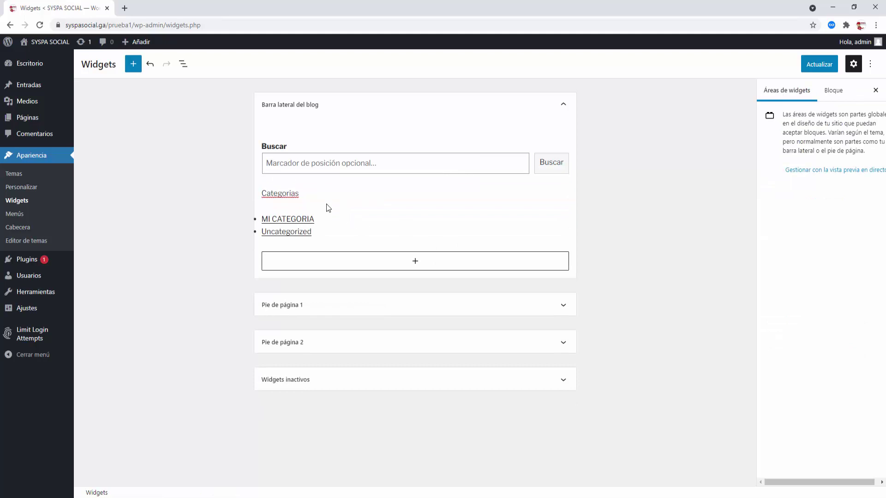
{"action": "right_click", "coordinate": [283, 193]}
{"action": "left_click", "coordinate": [348, 199]}
{"action": "left_click", "coordinate": [711, 207]}
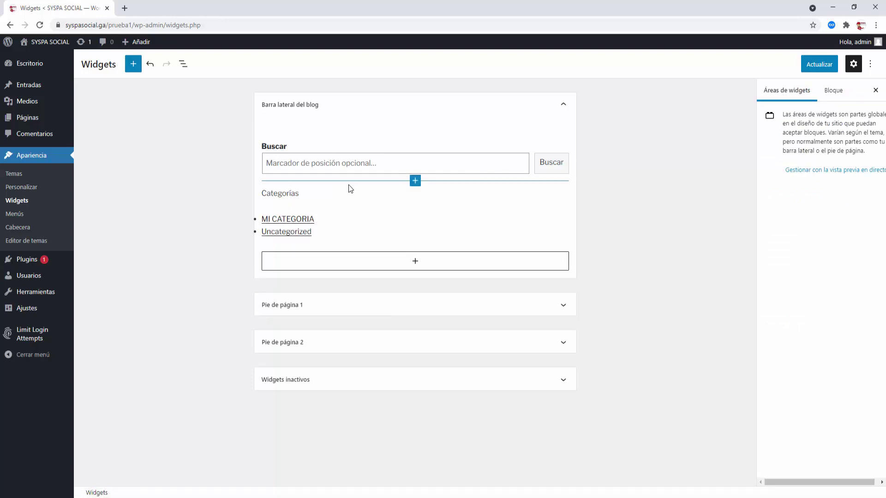
{"action": "left_click", "coordinate": [823, 66]}
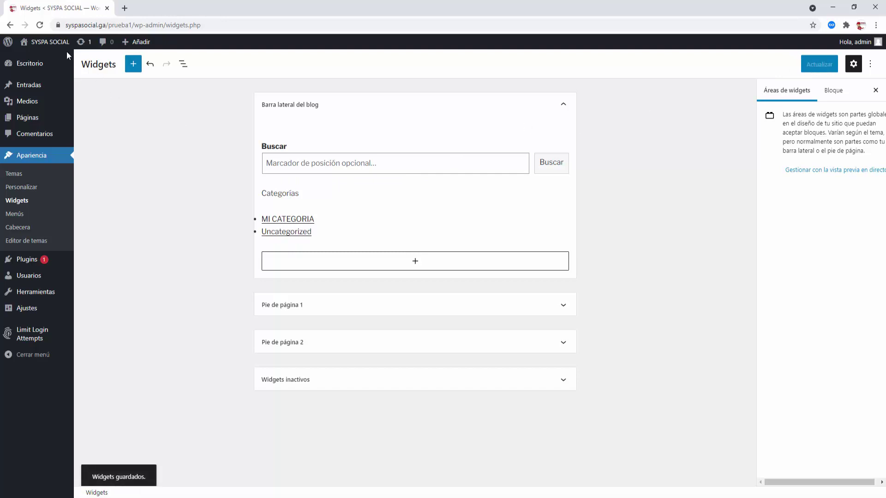
- On the live site, open Blog and browse the MI CATEGORIA and Uncategorized category archives
{"action": "right_click", "coordinate": [42, 55]}
{"action": "left_click", "coordinate": [63, 60]}
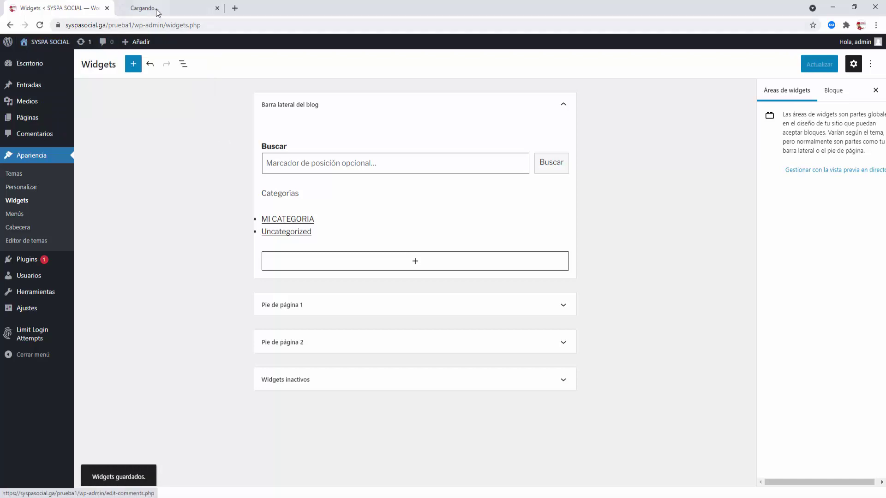
{"action": "left_click", "coordinate": [157, 9]}
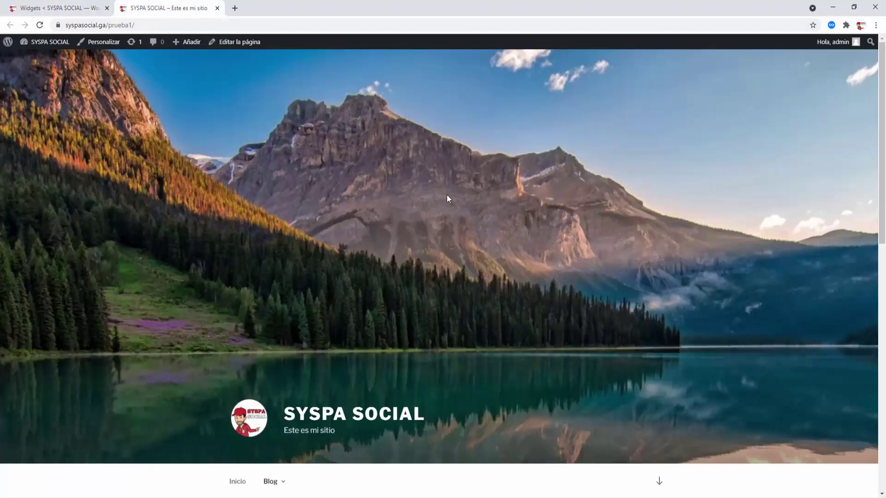
{"action": "scroll", "coordinate": [447, 199], "scroll_direction": "down", "scroll_amount": 6}
{"action": "left_click", "coordinate": [271, 195]}
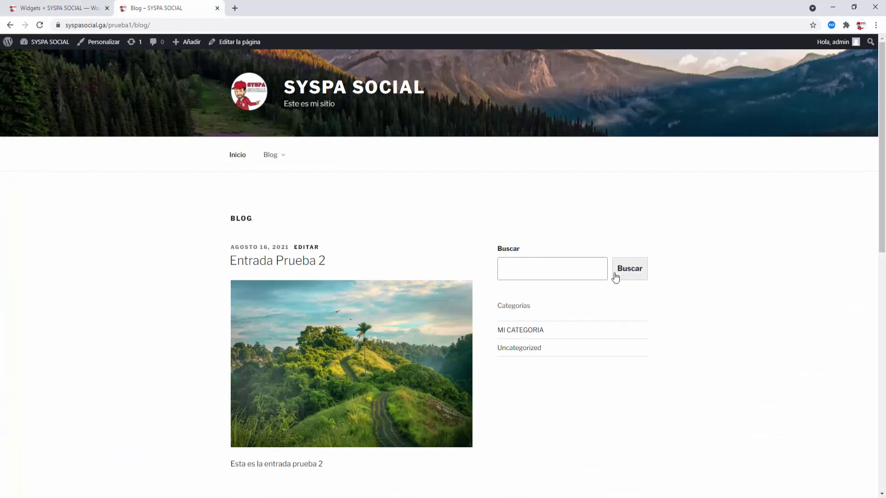
{"action": "left_click", "coordinate": [522, 331]}
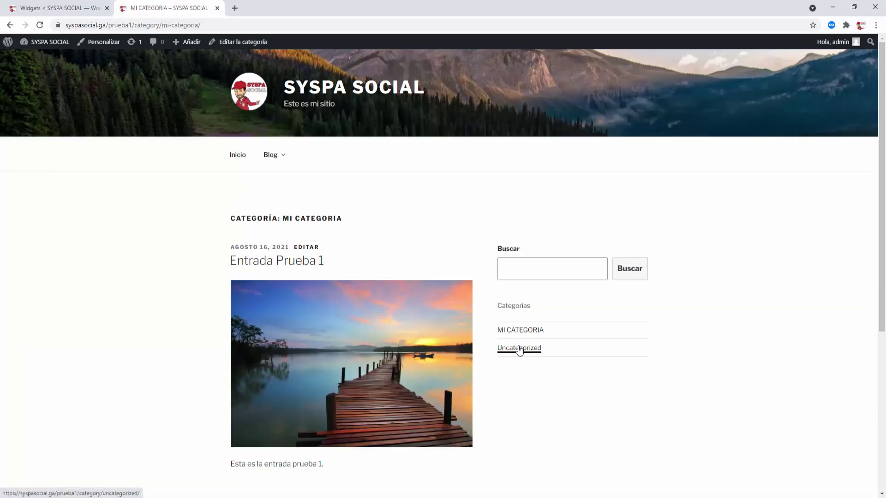
{"action": "left_click", "coordinate": [519, 350]}
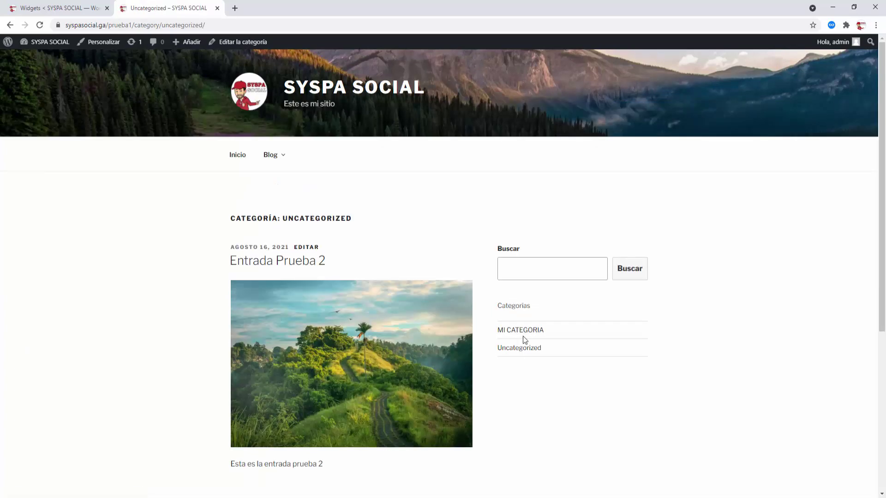
{"action": "left_click", "coordinate": [525, 331]}
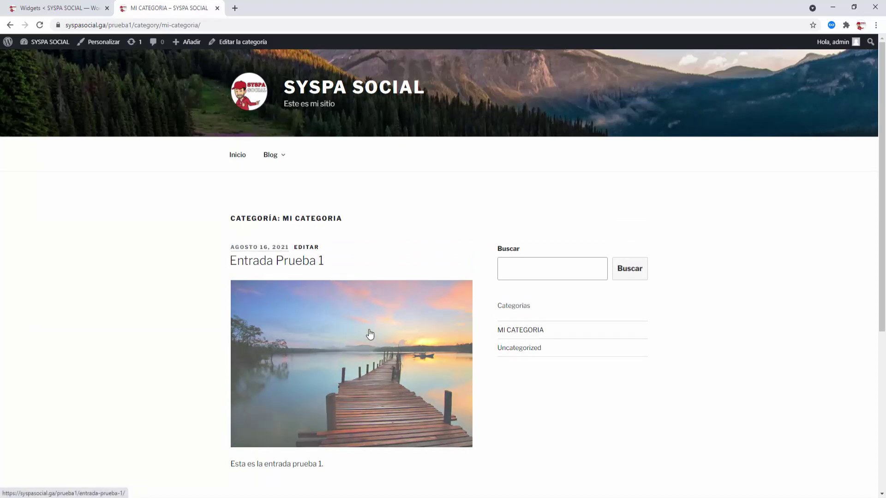
- Comment 'Este es mi comentario' on Entrada Prueba 1, then close the site tab
{"action": "left_click", "coordinate": [370, 335]}
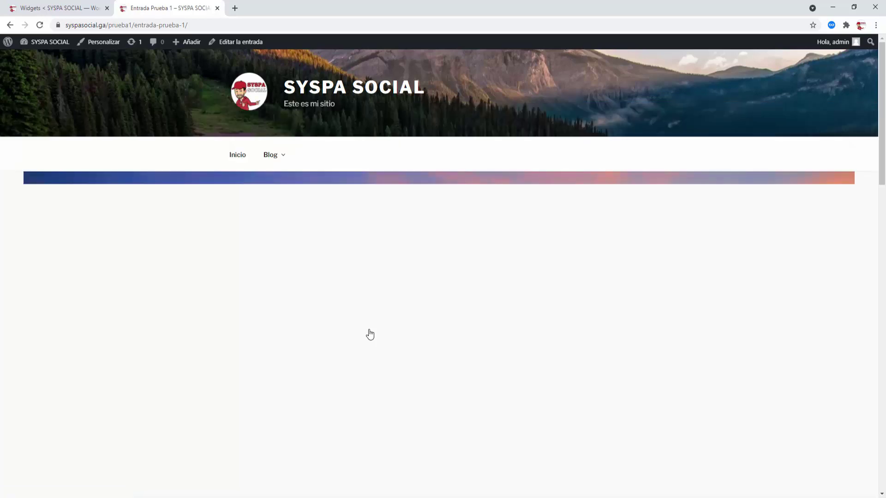
{"action": "scroll", "coordinate": [370, 335], "scroll_direction": "down", "scroll_amount": 7}
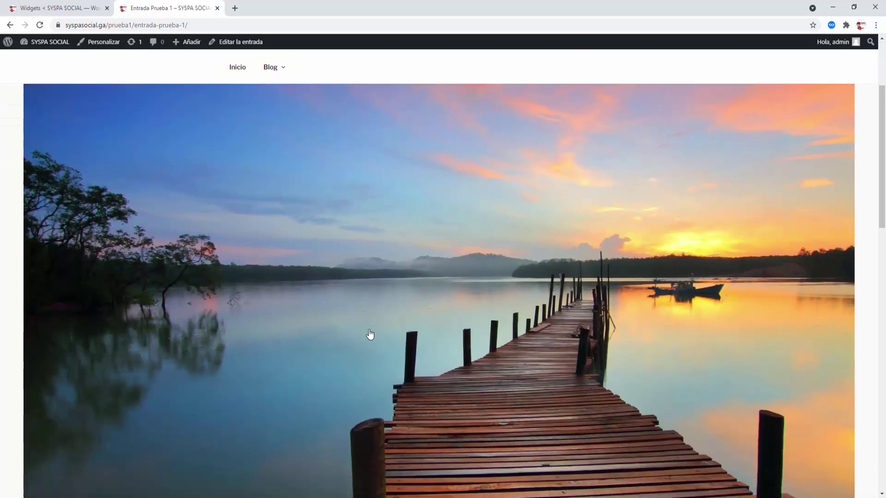
{"action": "scroll", "coordinate": [369, 335], "scroll_direction": "down", "scroll_amount": 6}
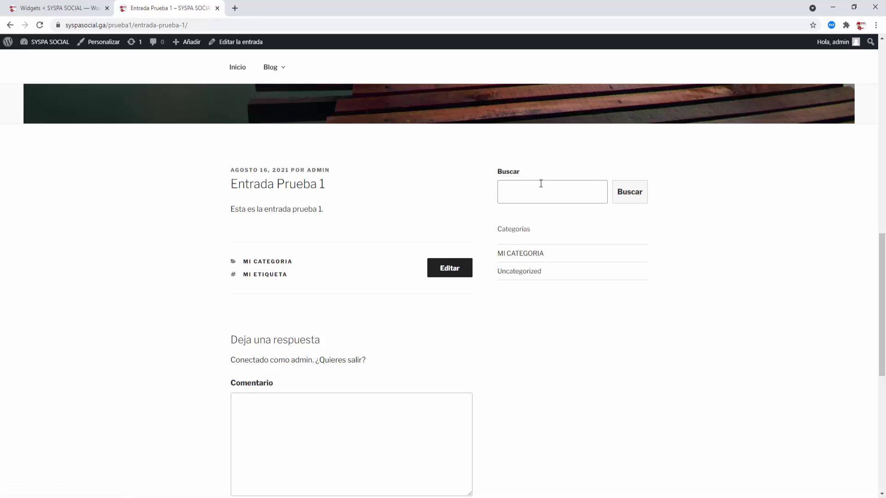
{"action": "scroll", "coordinate": [563, 274], "scroll_direction": "down", "scroll_amount": 3}
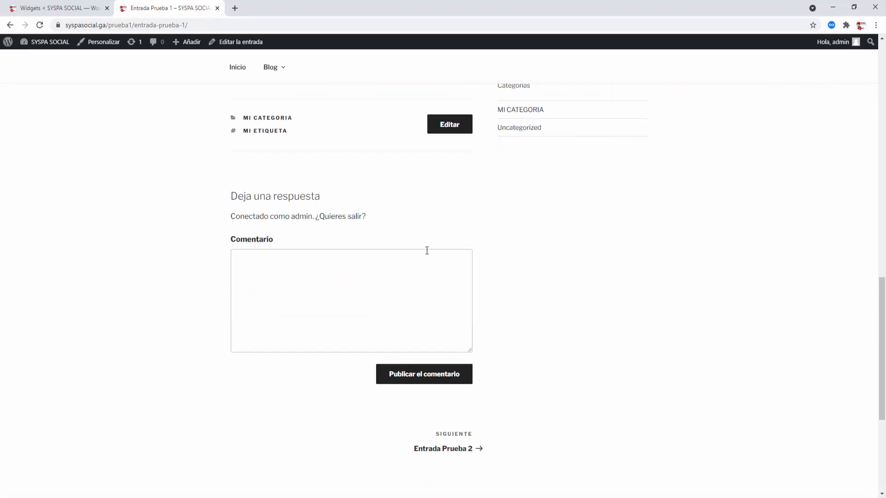
{"action": "left_click", "coordinate": [276, 255]}
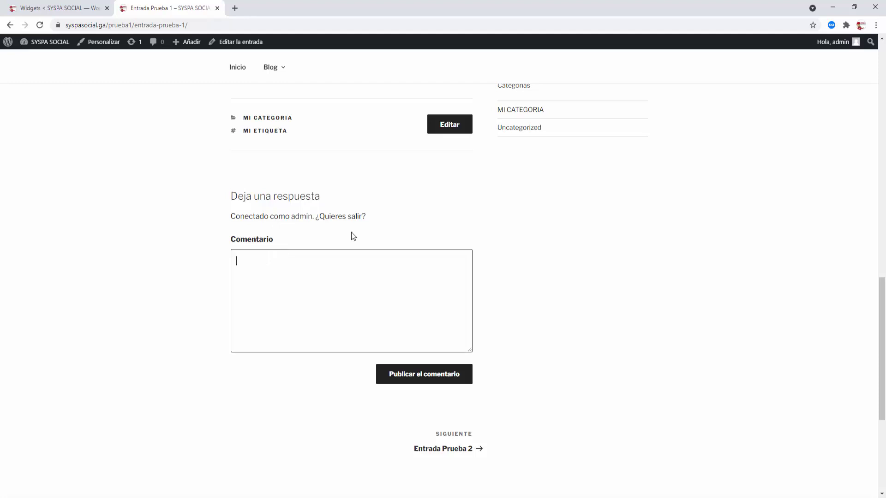
{"action": "type", "text": "Este es mi comentario."}
{"action": "left_click", "coordinate": [435, 374]}
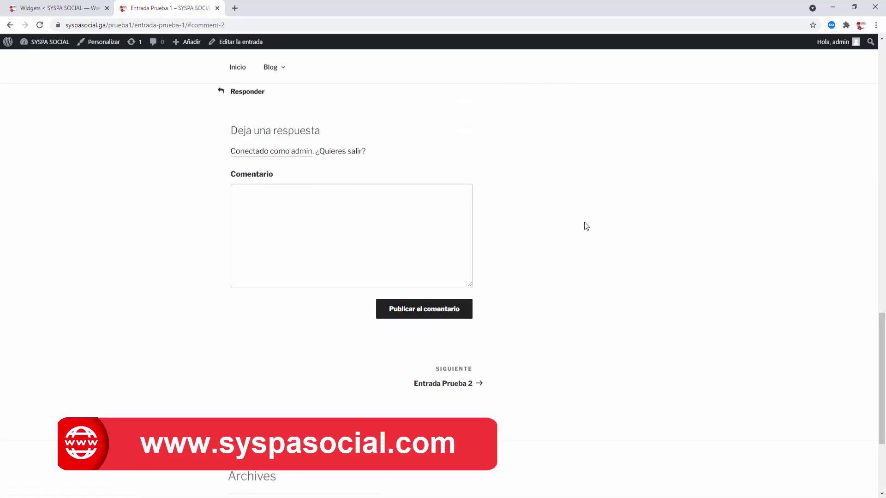
{"action": "scroll", "coordinate": [584, 222], "scroll_direction": "up", "scroll_amount": 2}
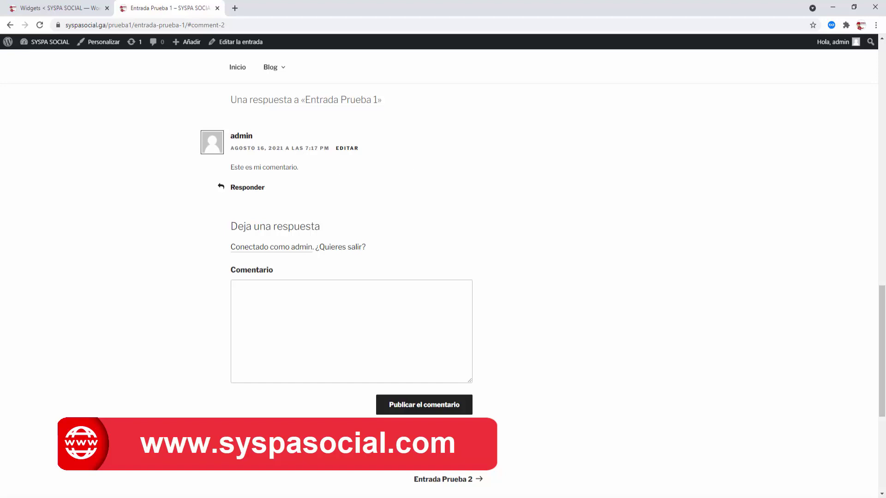
{"action": "left_click", "coordinate": [217, 8]}
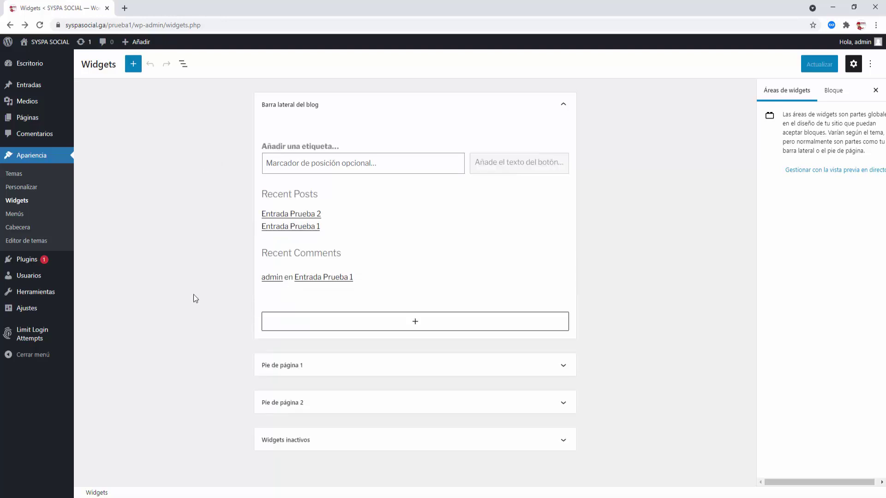
- Open the Plugins page listing the installed plugins
{"action": "left_click", "coordinate": [27, 259]}
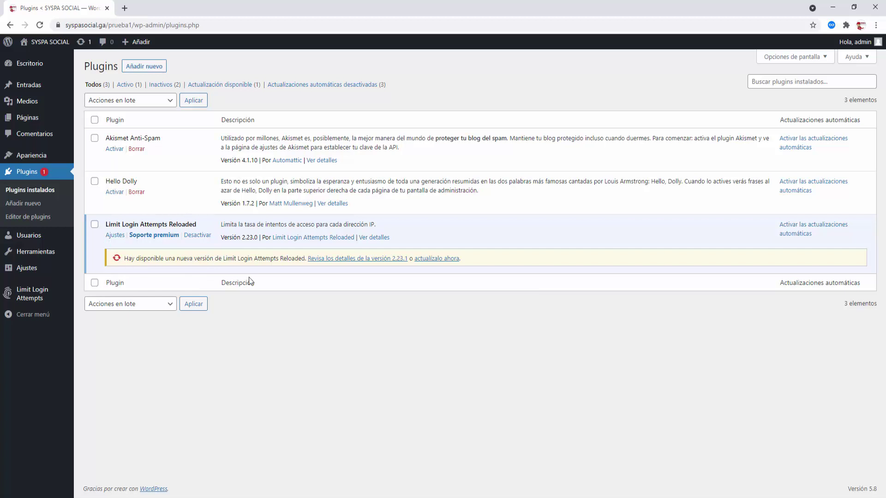
- Update Limit Login Attempts Reloaded to 2.23.1 and activate Hello Dolly
{"action": "left_click", "coordinate": [431, 259]}
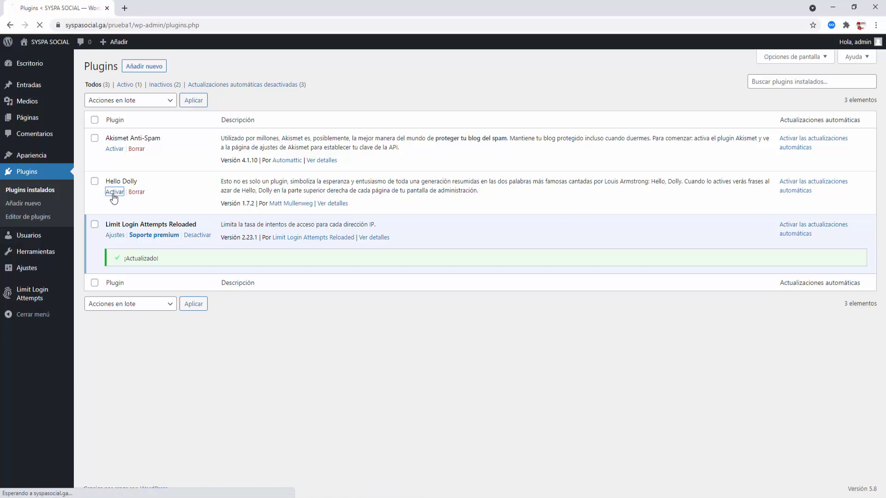
{"action": "left_click", "coordinate": [113, 193]}
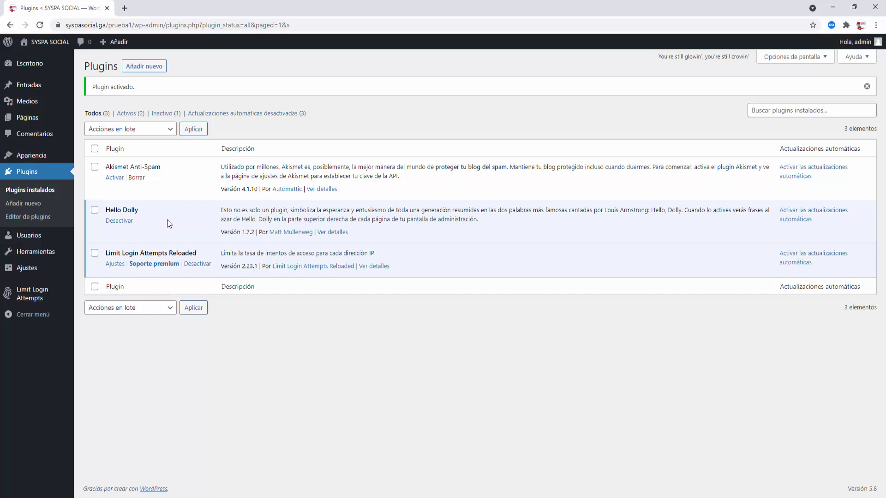
- Deactivate and delete Hello Dolly, then reload the installed plugins list
{"action": "left_click", "coordinate": [119, 220]}
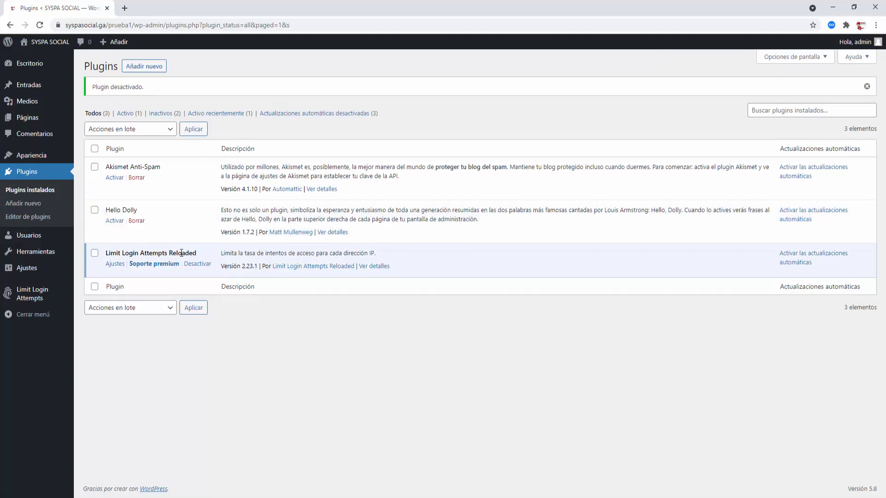
{"action": "left_click", "coordinate": [136, 221]}
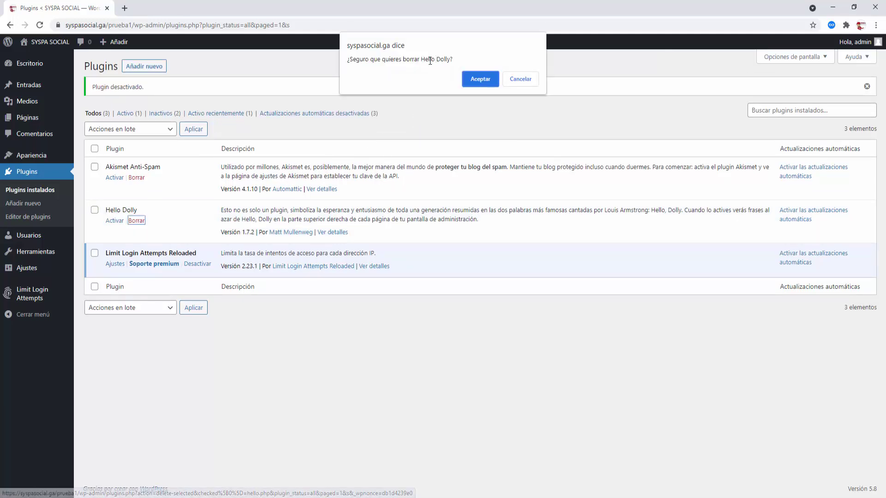
{"action": "left_click", "coordinate": [475, 78]}
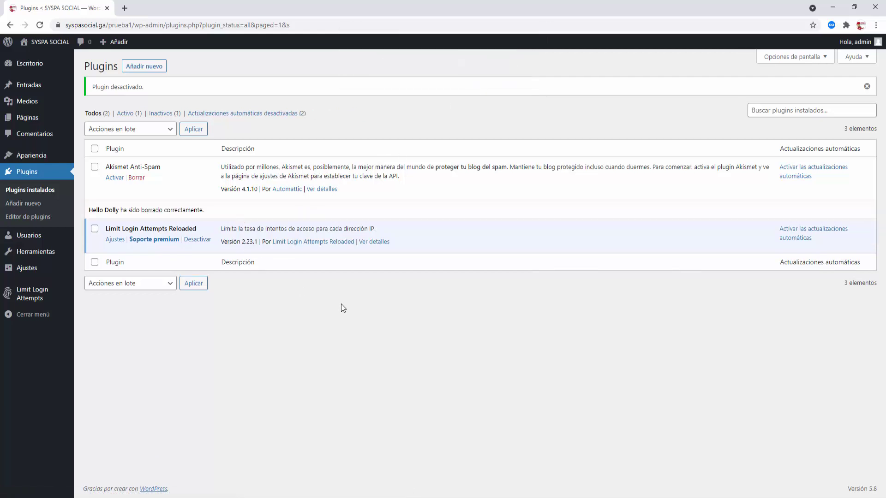
{"action": "left_click", "coordinate": [44, 191]}
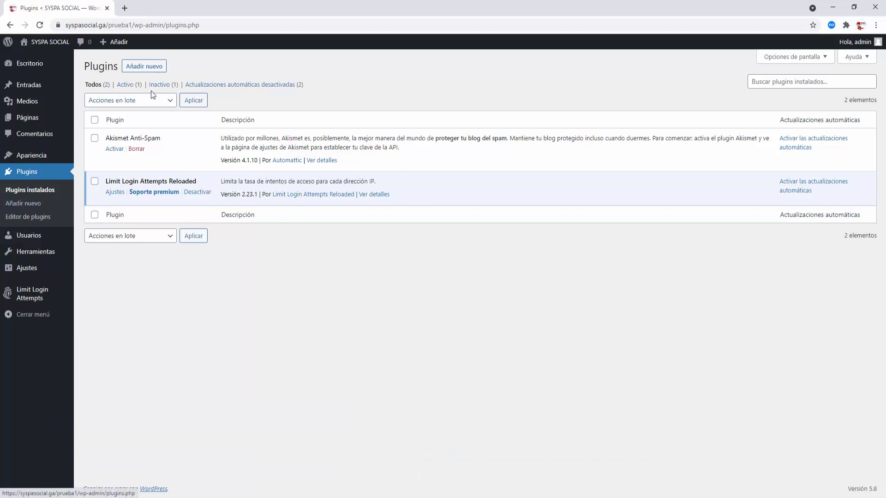
- On the Add Plugins page, paste a search query and search for contact form plugins
{"action": "left_click", "coordinate": [145, 67]}
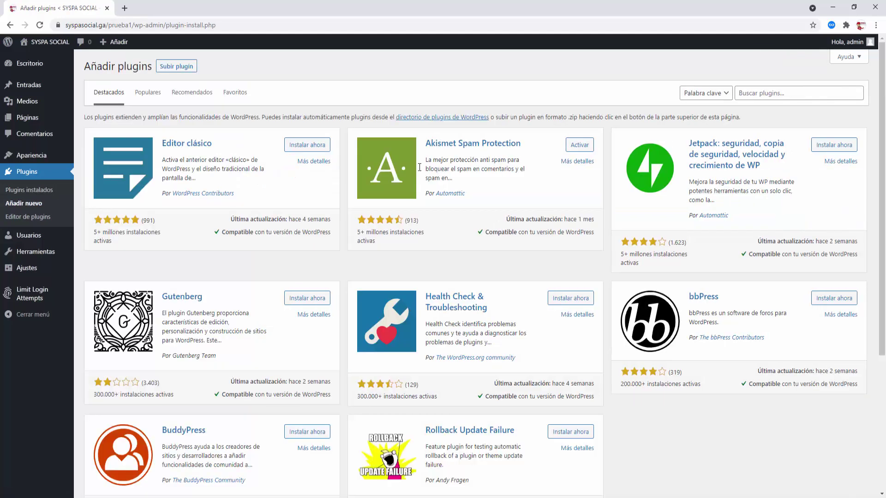
{"action": "scroll", "coordinate": [522, 256], "scroll_direction": "down", "scroll_amount": 4}
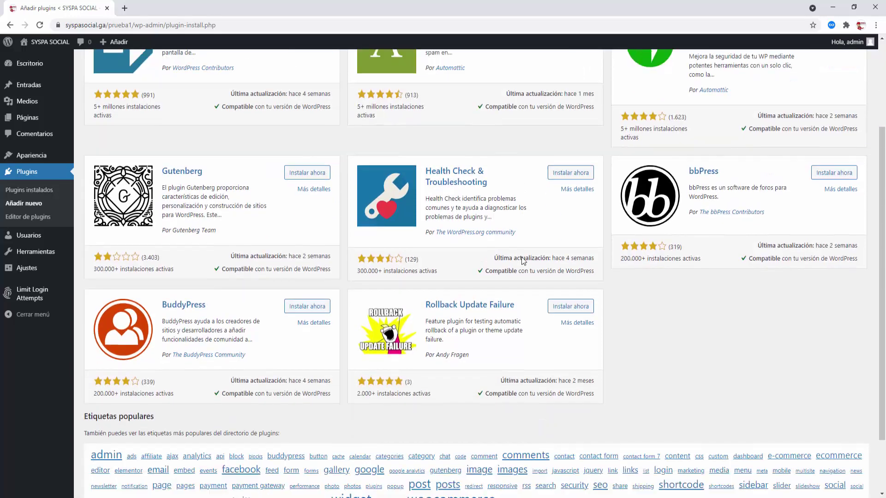
{"action": "scroll", "coordinate": [521, 258], "scroll_direction": "up", "scroll_amount": 4}
{"action": "scroll", "coordinate": [521, 263], "scroll_direction": "down", "scroll_amount": 4}
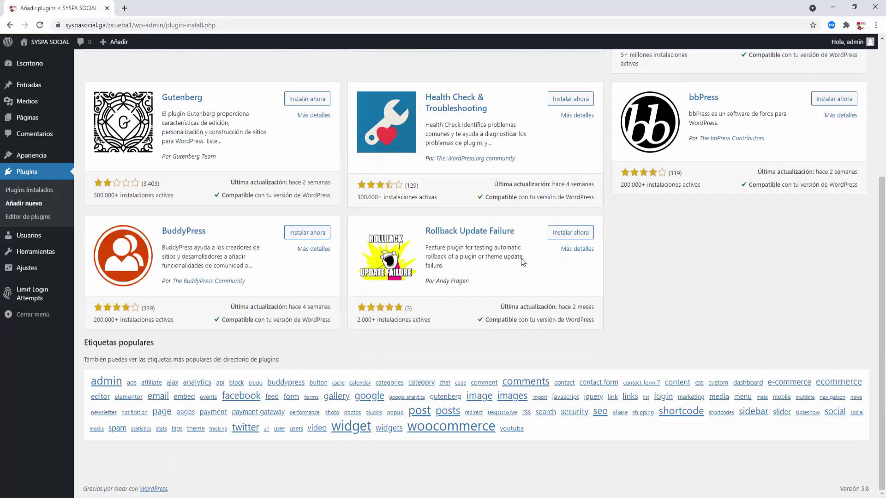
{"action": "scroll", "coordinate": [584, 369], "scroll_direction": "up", "scroll_amount": 4}
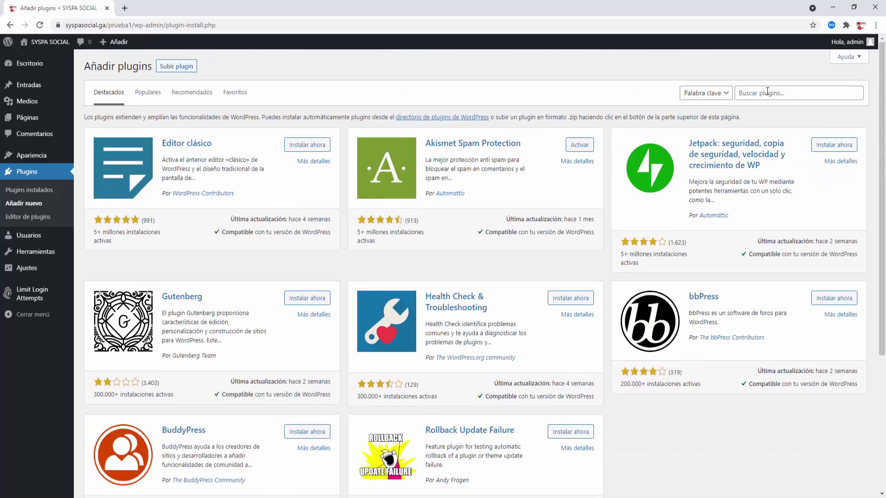
{"action": "right_click", "coordinate": [763, 92]}
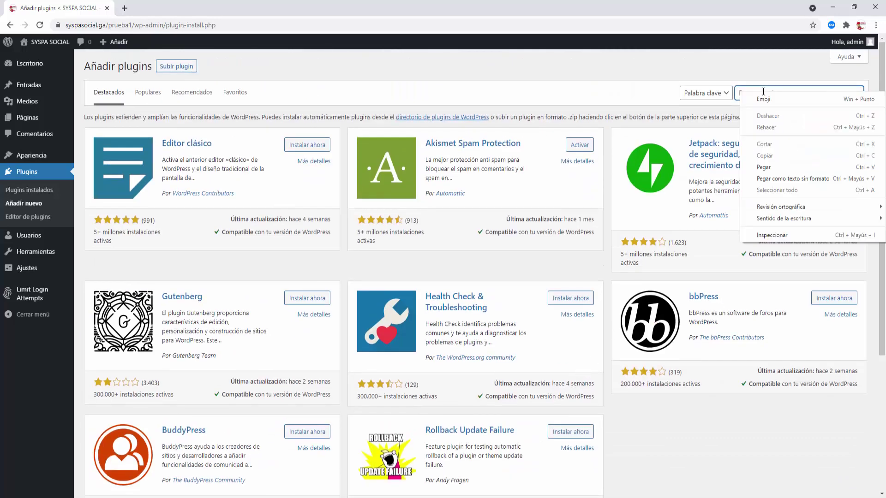
{"action": "left_click", "coordinate": [766, 168]}
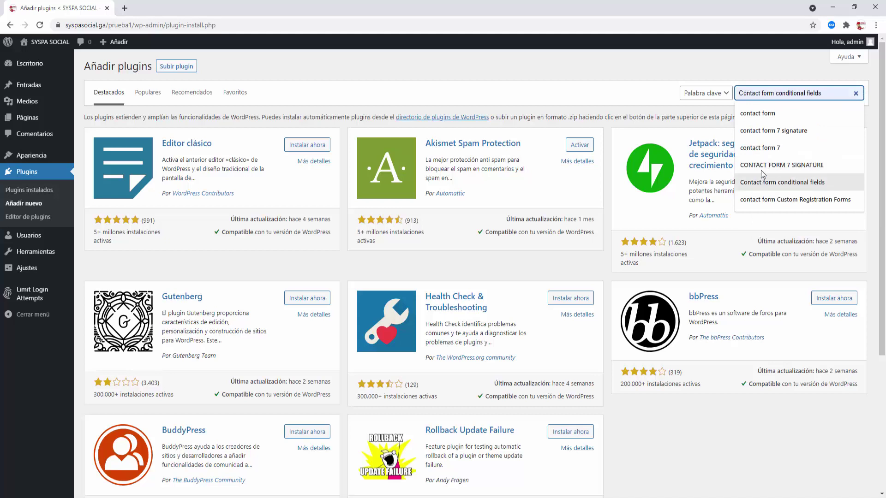
{"action": "left_click", "coordinate": [785, 113]}
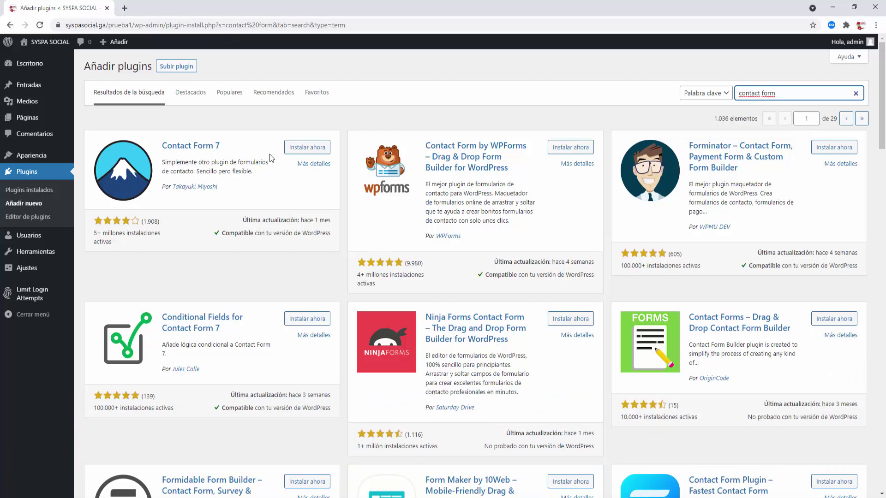
- Install Contact Form 7 and activate it
{"action": "left_click", "coordinate": [306, 148]}
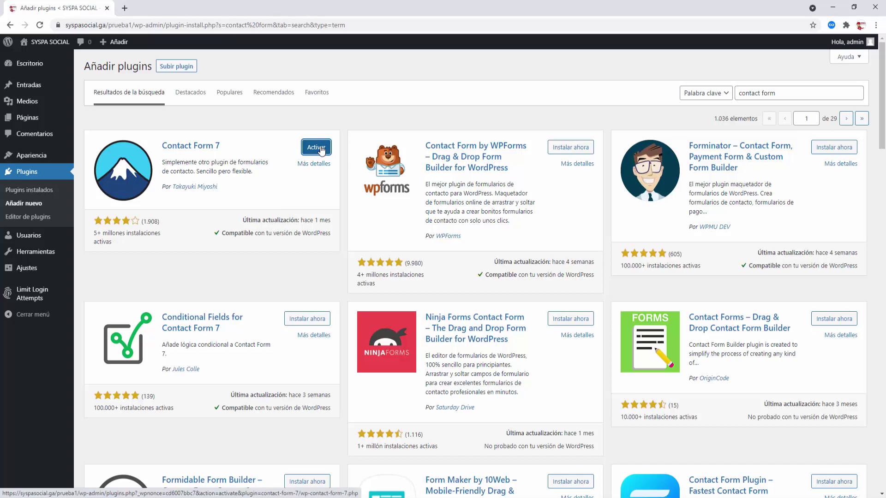
{"action": "left_click", "coordinate": [322, 151]}
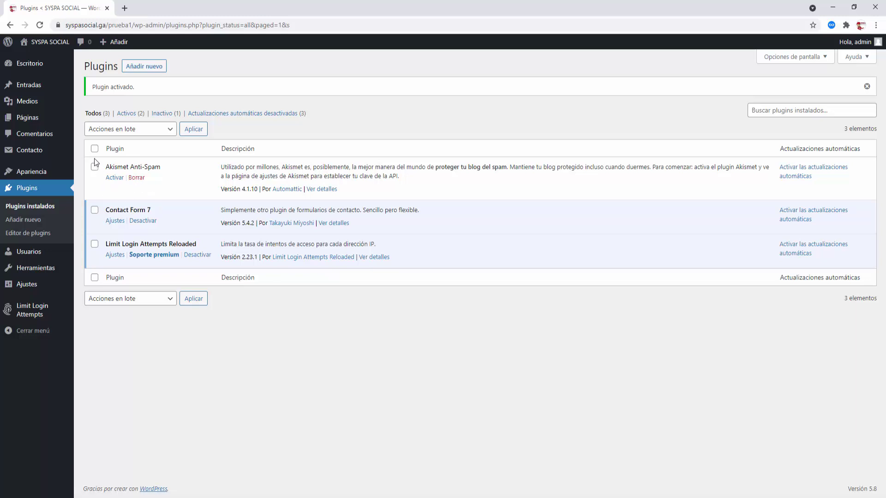
{"action": "mouse_move", "coordinate": [28, 153]}
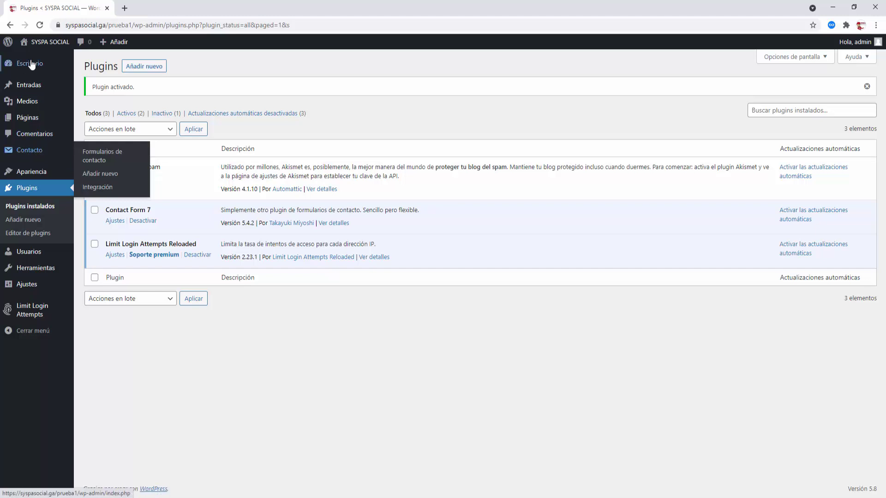
- Copy the shortcode of Formulario de contacto 1 from the contact forms list
{"action": "left_click", "coordinate": [29, 152]}
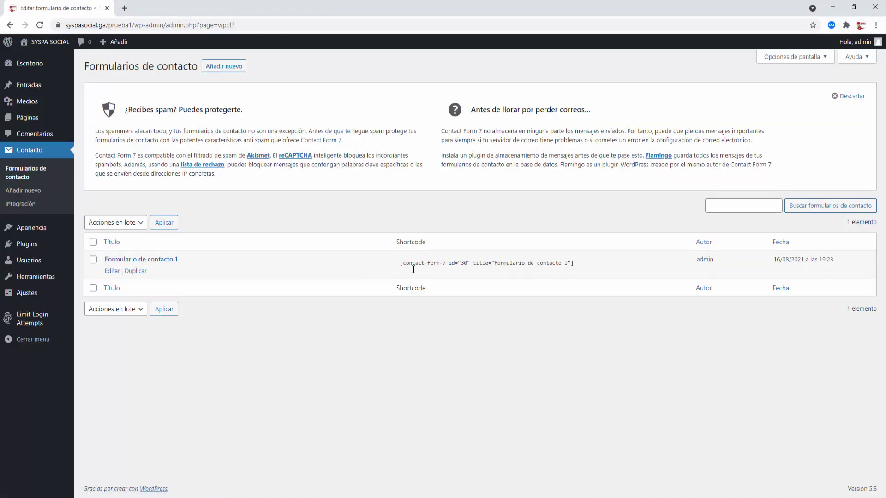
{"action": "left_click_drag", "start_coordinate": [584, 266], "coordinate": [467, 268]}
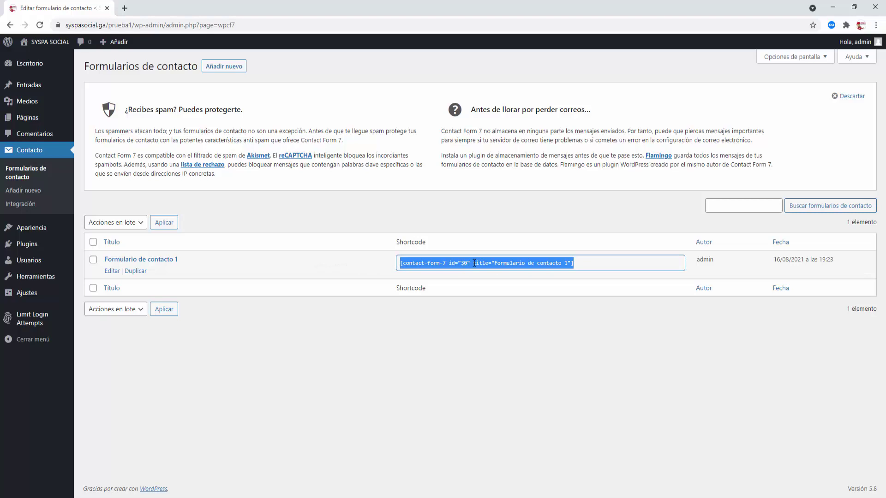
{"action": "right_click", "coordinate": [474, 264]}
{"action": "left_click", "coordinate": [492, 271]}
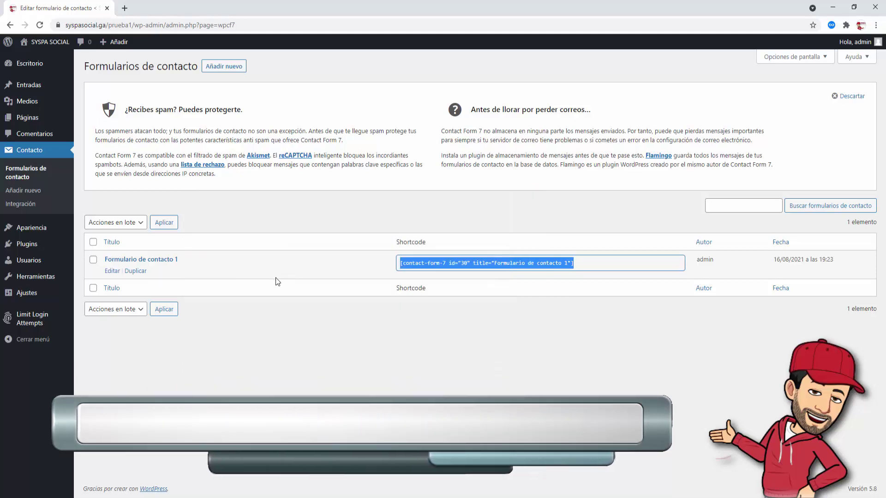
{"action": "mouse_move", "coordinate": [28, 118]}
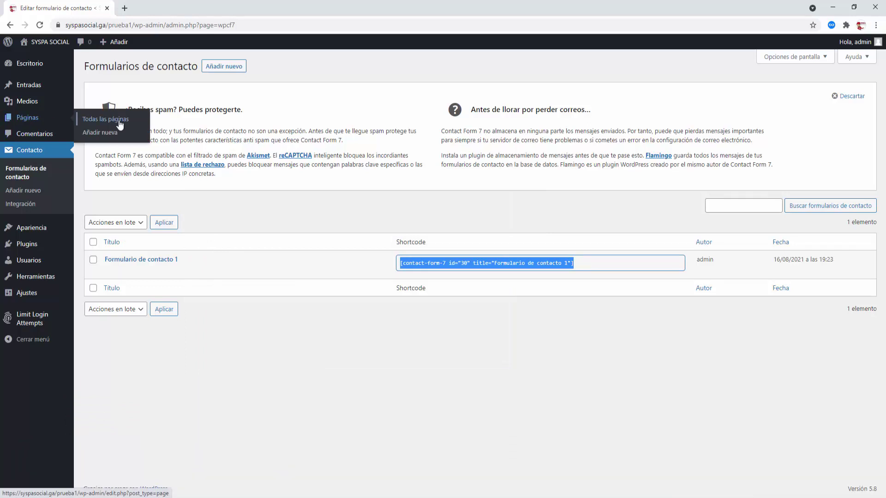
{"action": "right_click", "coordinate": [111, 137]}
- Start a new page in a separate tab and title it 'Contacto'
{"action": "left_click", "coordinate": [152, 142]}
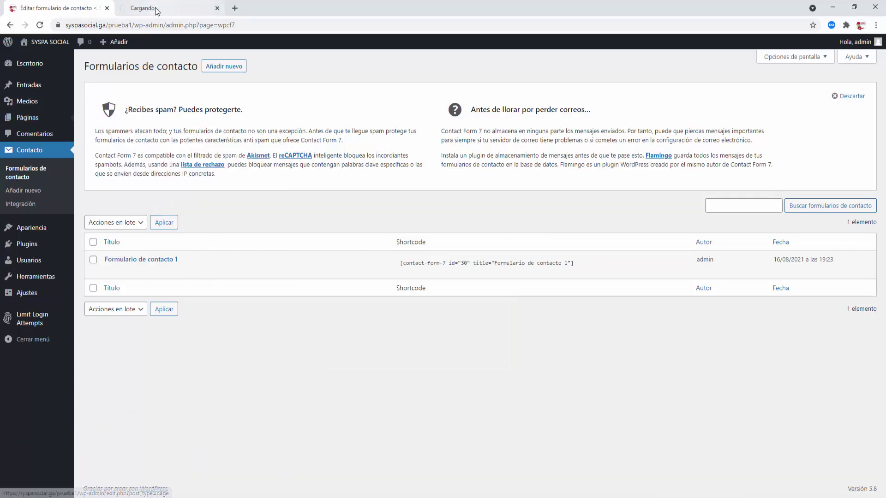
{"action": "left_click", "coordinate": [156, 9]}
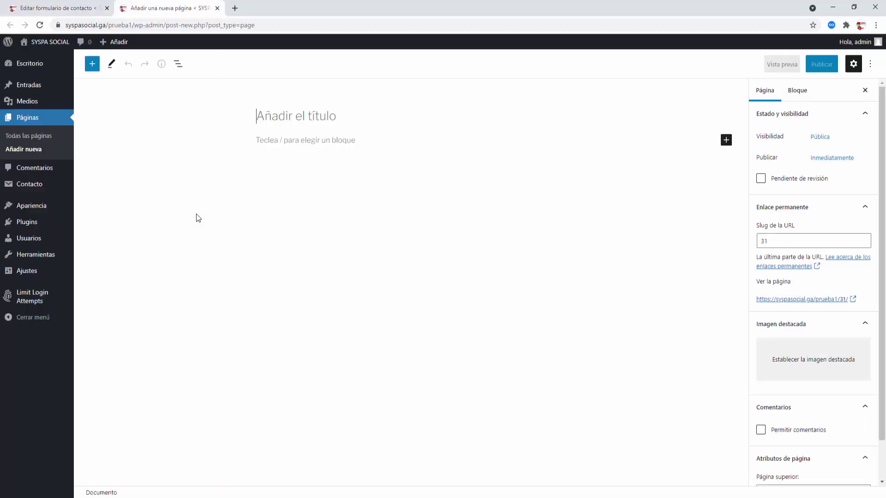
{"action": "type", "text": "COnta"}
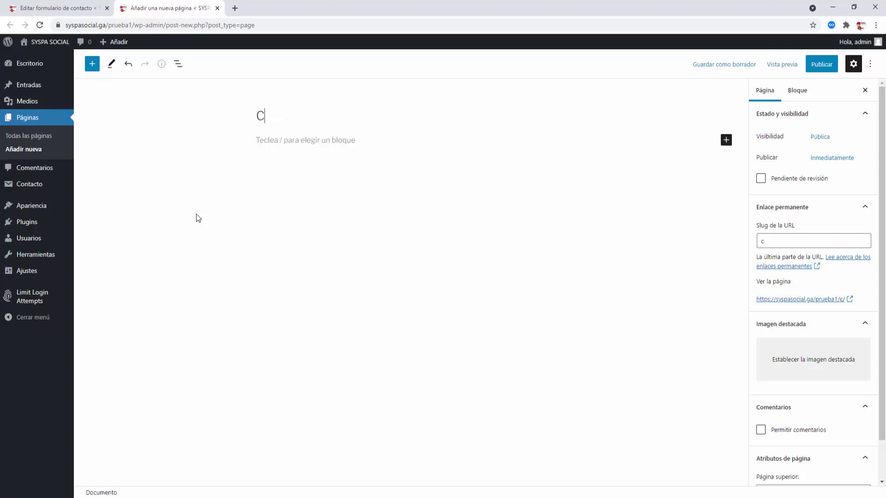
{"action": "key", "text": "BackSpace"}
{"action": "key", "text": "BackSpace"}
{"action": "key", "text": "BackSpace"}
{"action": "key", "text": "BackSpace"}
{"action": "type", "text": "ontaco"}
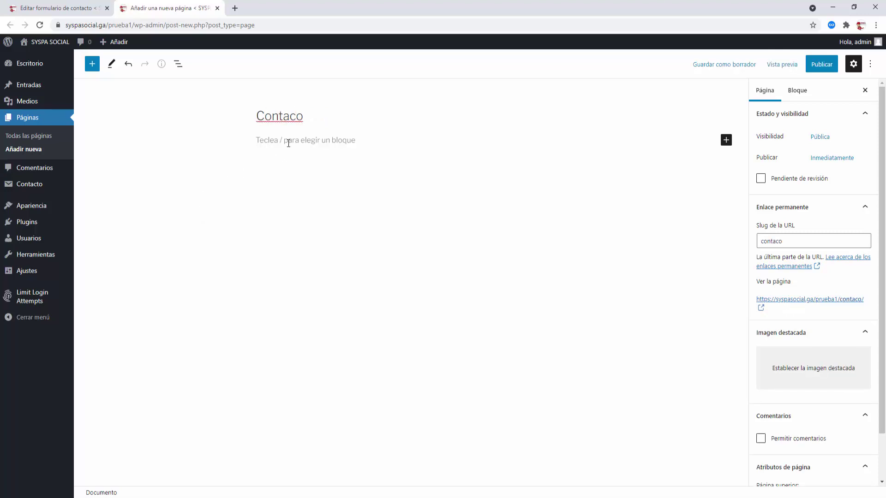
{"action": "key", "text": "Left"}
{"action": "type", "text": "t"}
{"action": "left_click", "coordinate": [305, 138]}
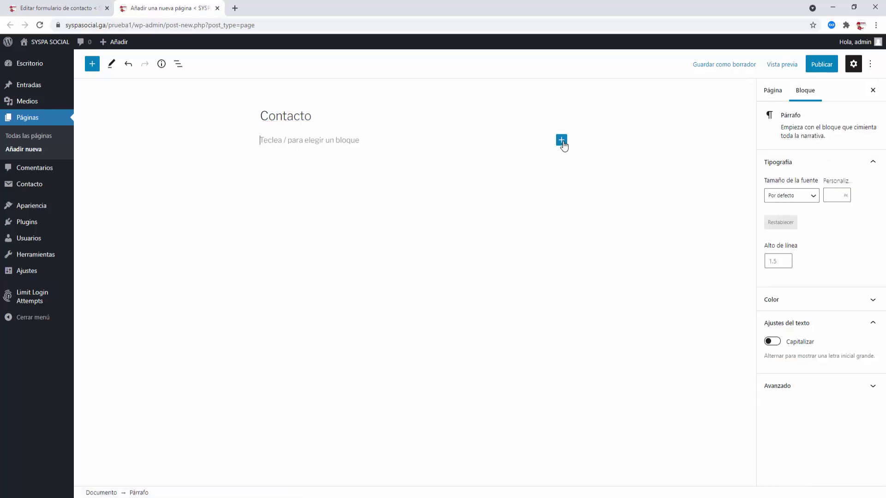
- Add a Shortcode block containing the pasted contact form shortcode
{"action": "left_click", "coordinate": [563, 143]}
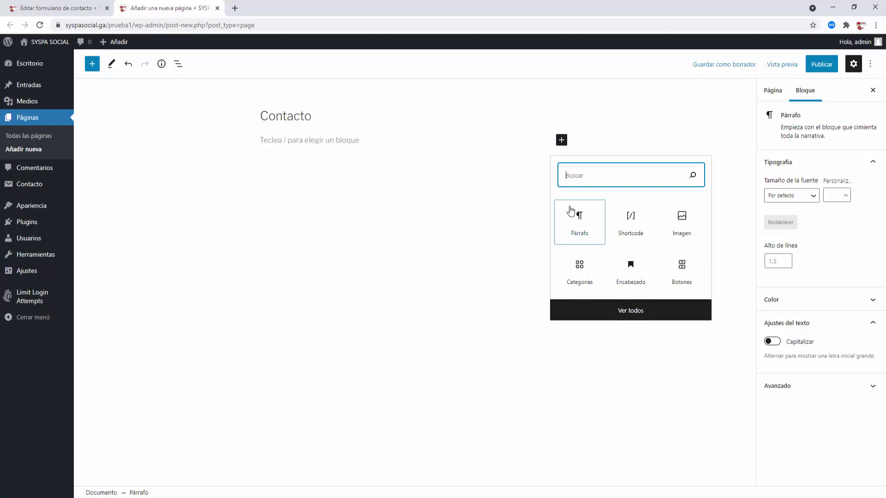
{"action": "left_click", "coordinate": [569, 181]}
{"action": "type", "text": "sho"}
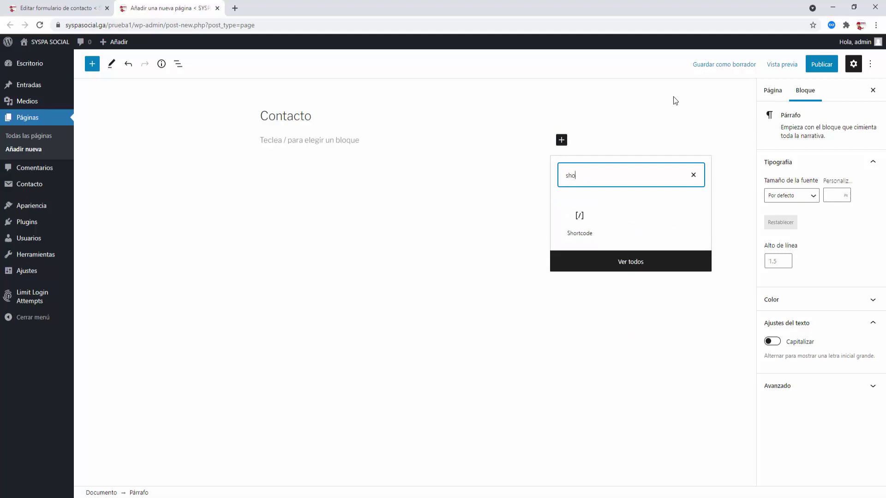
{"action": "left_click", "coordinate": [583, 217]}
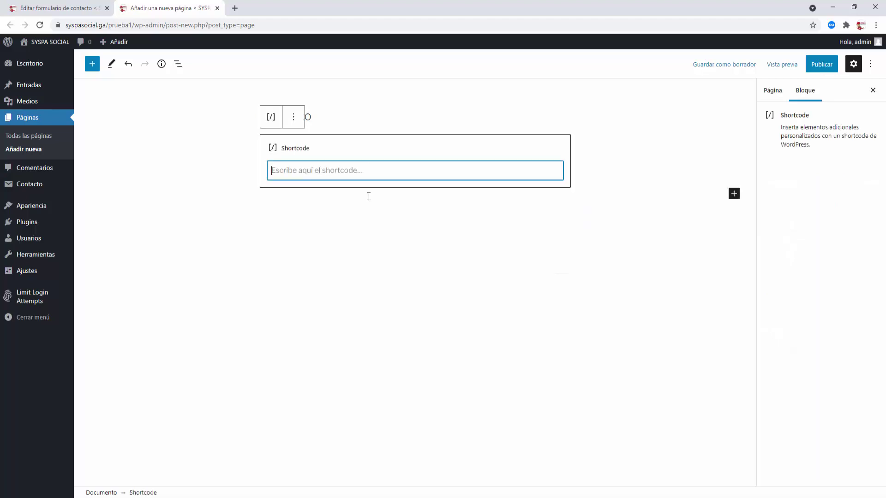
{"action": "right_click", "coordinate": [291, 171]}
{"action": "left_click", "coordinate": [318, 245]}
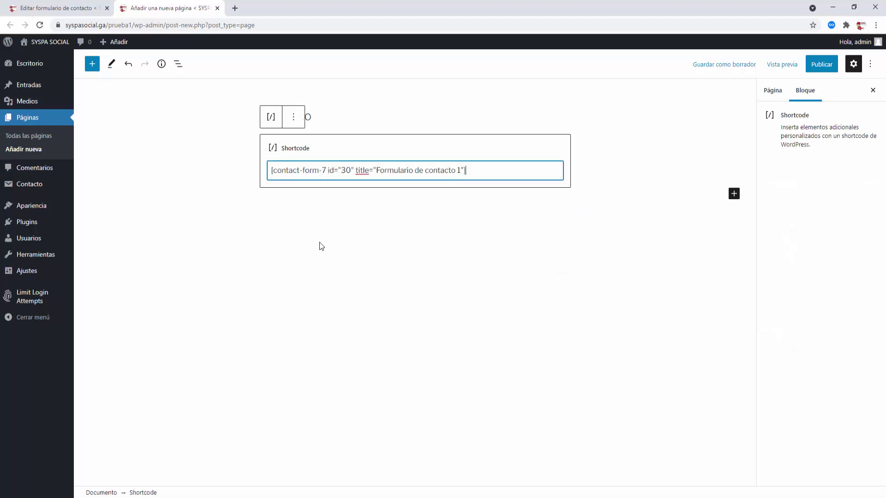
{"action": "left_click", "coordinate": [455, 239]}
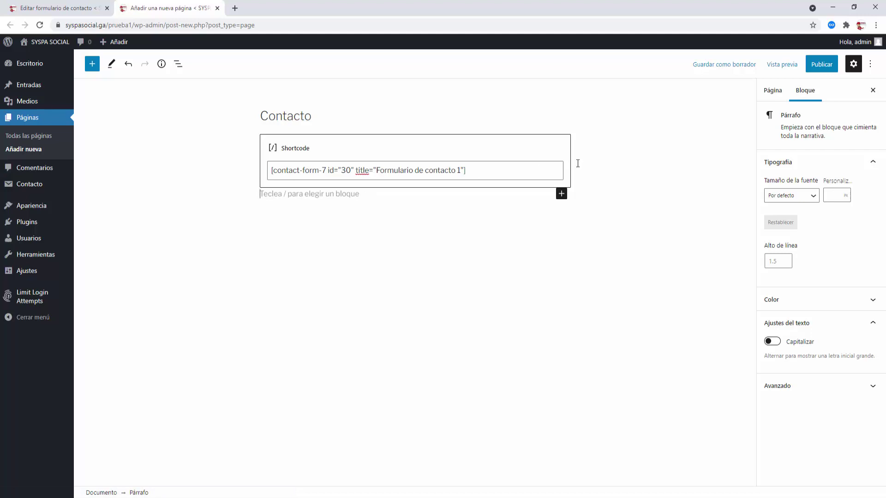
- Publish the Contacto page and close its editor tab
{"action": "left_click", "coordinate": [807, 67]}
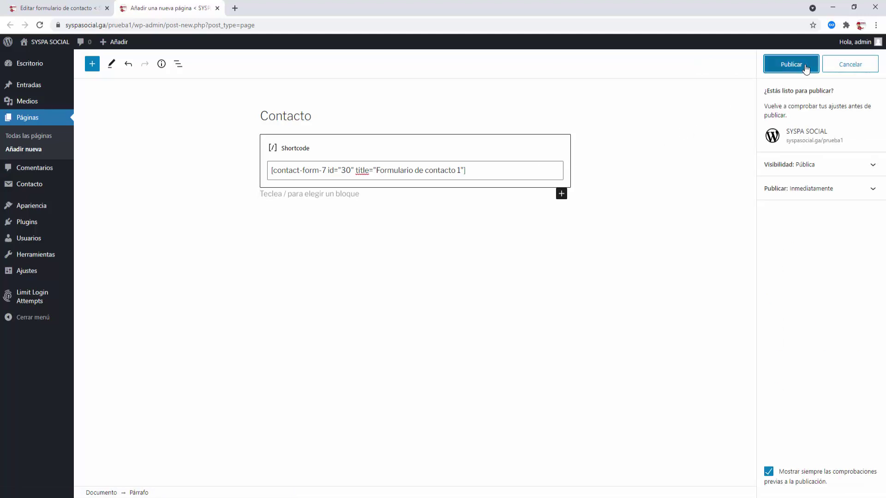
{"action": "left_click", "coordinate": [805, 67]}
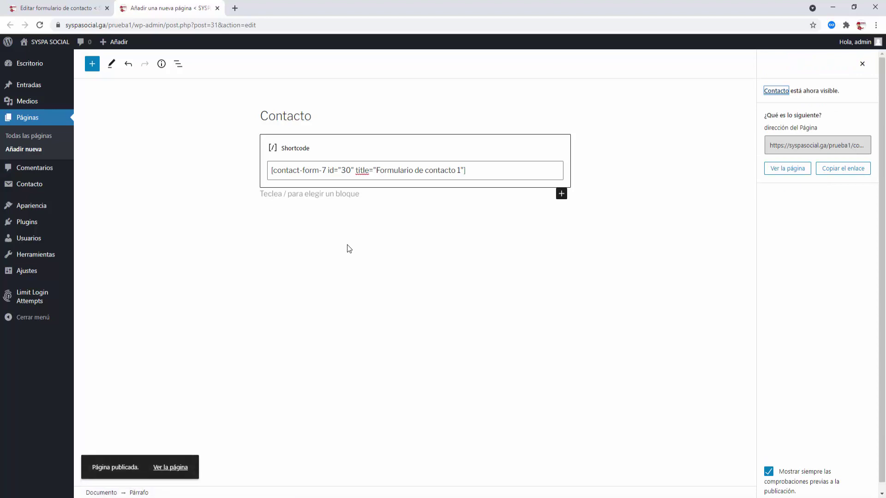
{"action": "left_click", "coordinate": [217, 9]}
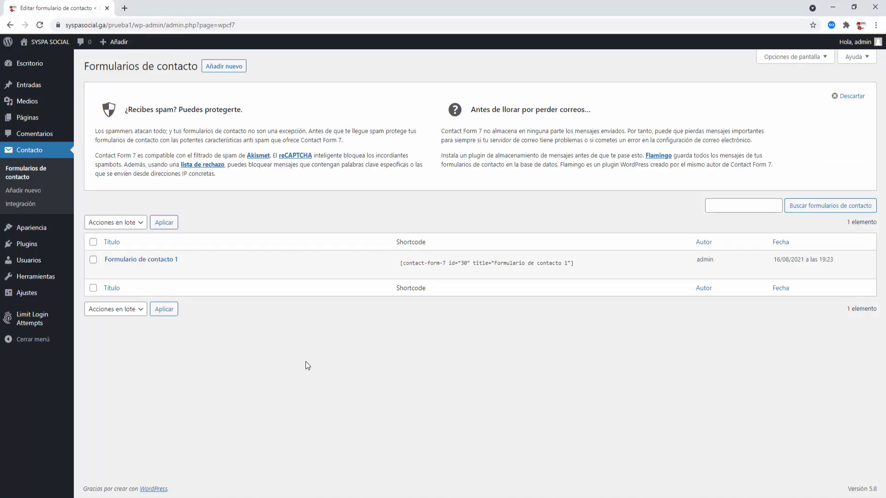
- Add the Contacto page to the Main Menu after Blog and save the menu
{"action": "mouse_move", "coordinate": [32, 233]}
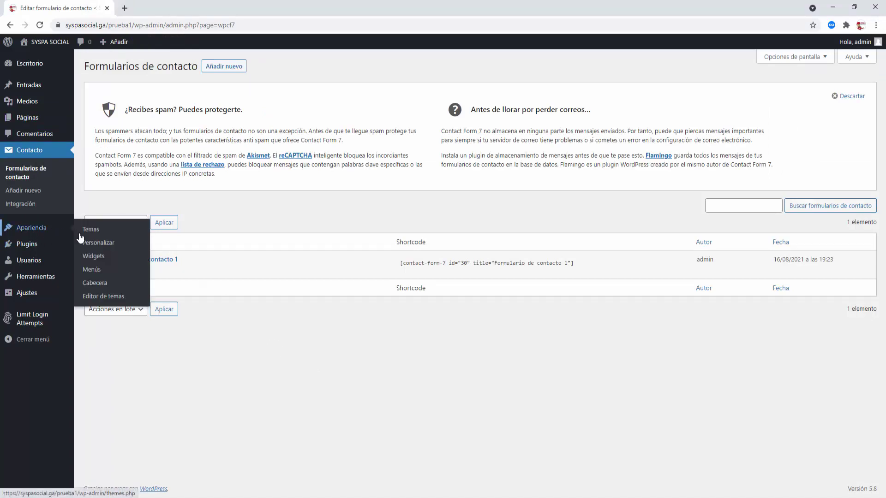
{"action": "left_click", "coordinate": [94, 270]}
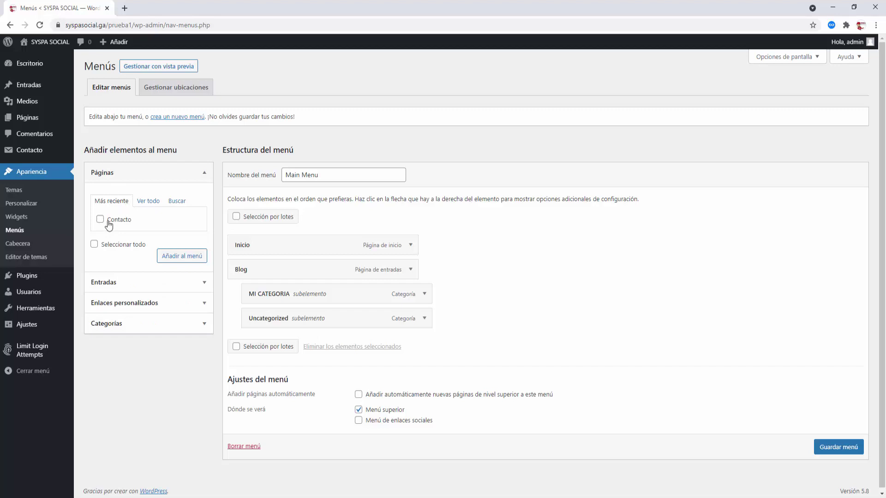
{"action": "left_click", "coordinate": [101, 220]}
{"action": "left_click", "coordinate": [172, 256]}
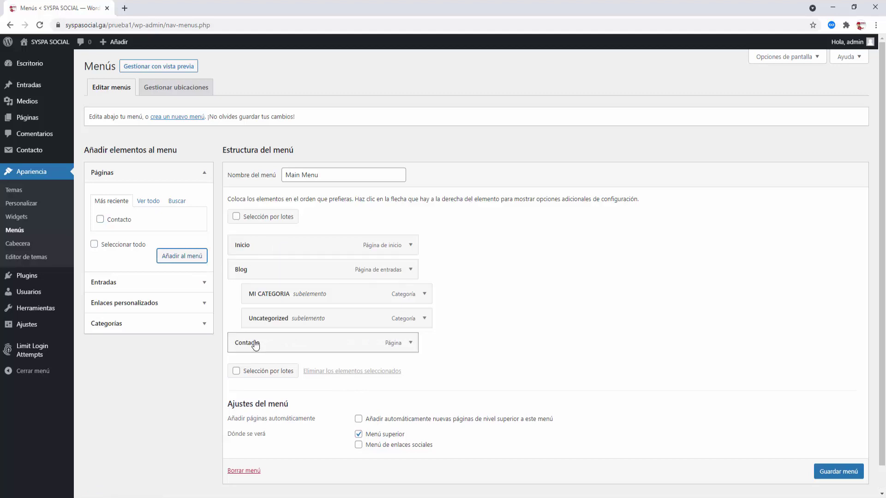
{"action": "left_click", "coordinate": [834, 472]}
{"action": "scroll", "coordinate": [835, 472], "scroll_direction": "down", "scroll_amount": 1}
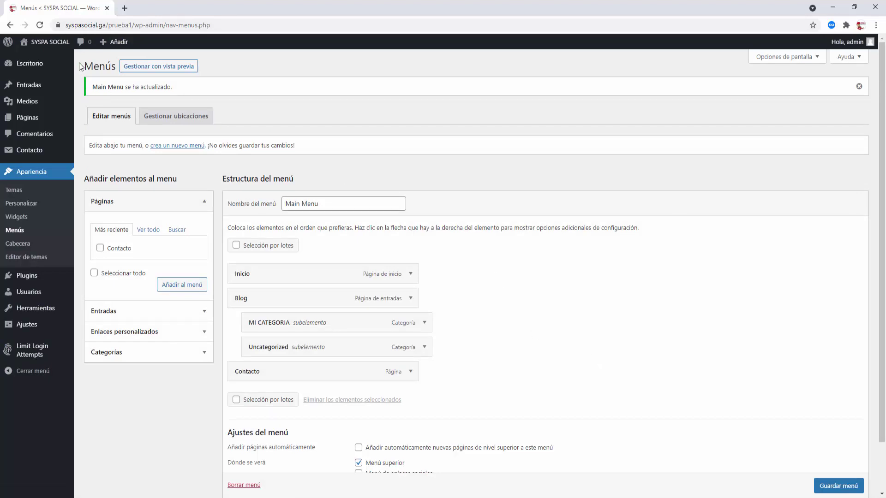
{"action": "mouse_move", "coordinate": [48, 42]}
{"action": "right_click", "coordinate": [47, 60]}
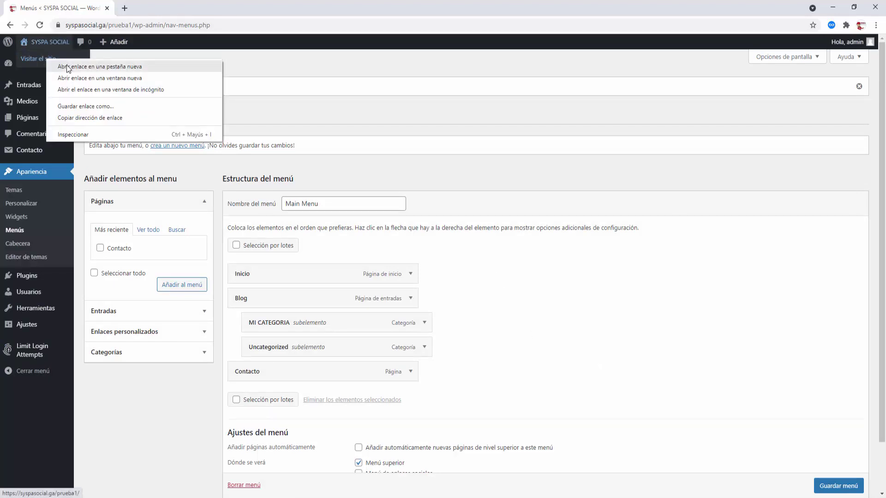
{"action": "left_click", "coordinate": [69, 66]}
{"action": "left_click", "coordinate": [155, 9]}
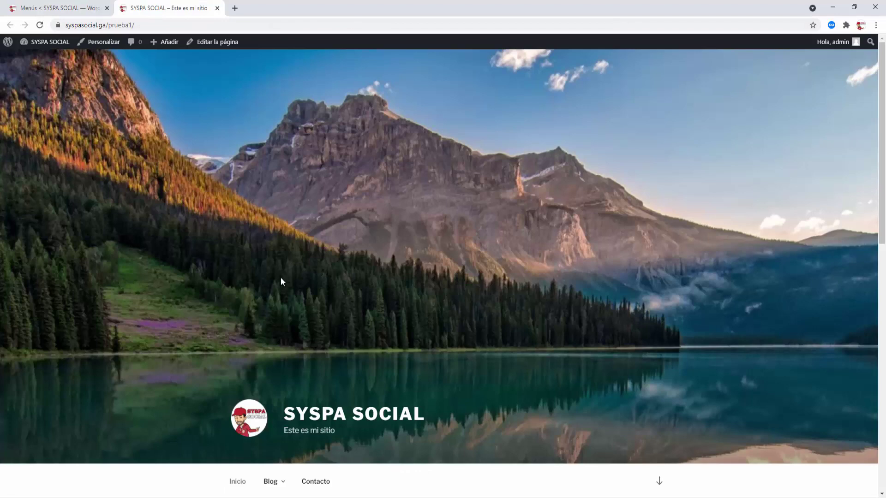
{"action": "scroll", "coordinate": [284, 277], "scroll_direction": "down", "scroll_amount": 7}
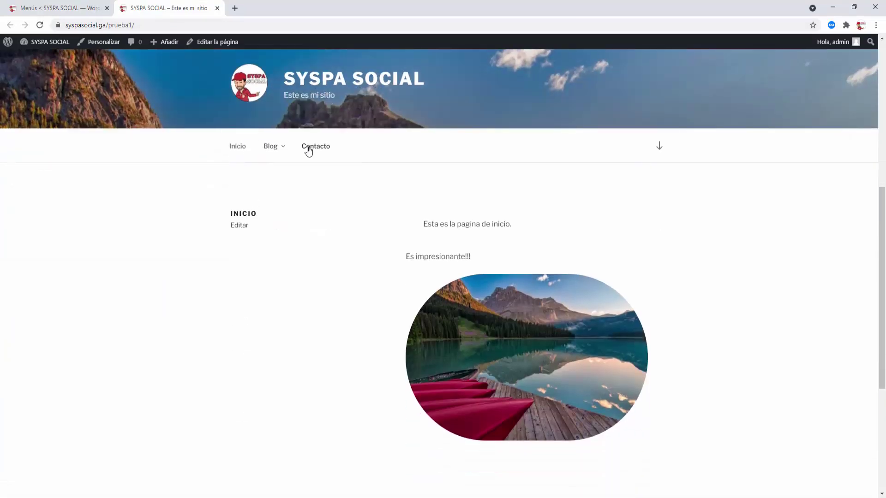
{"action": "left_click", "coordinate": [322, 147]}
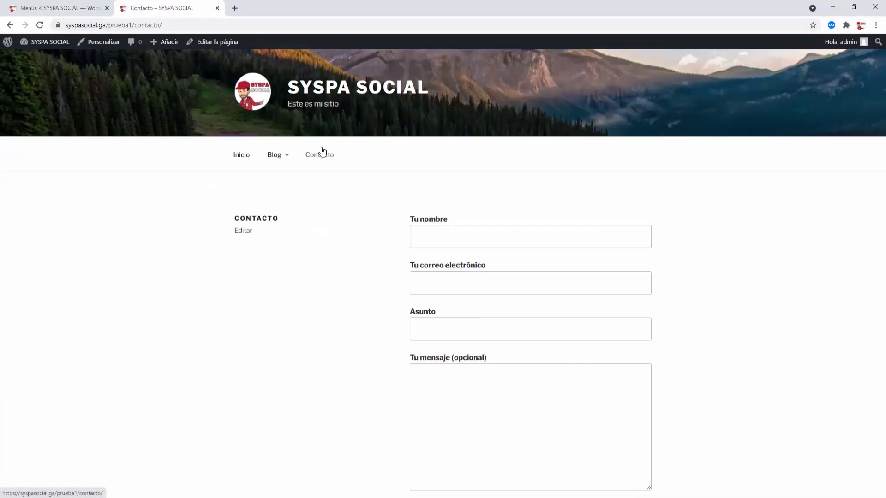
{"action": "scroll", "coordinate": [330, 289], "scroll_direction": "down", "scroll_amount": 1}
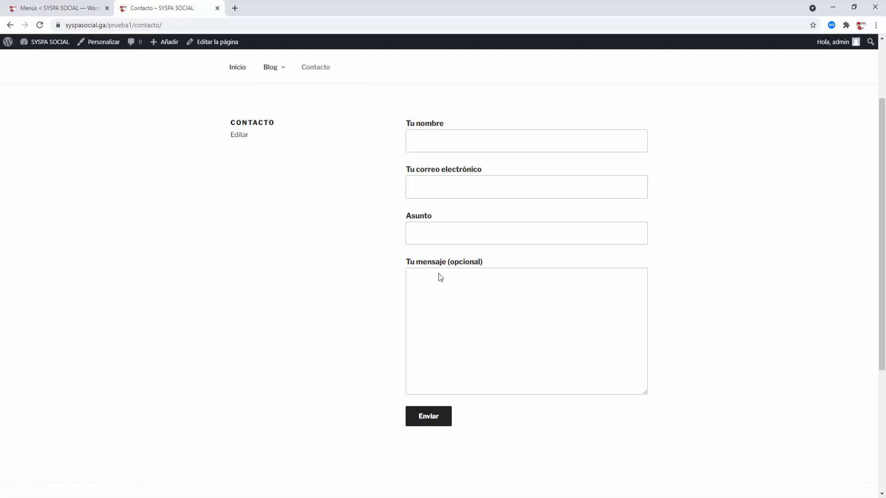
{"action": "left_click", "coordinate": [217, 9]}
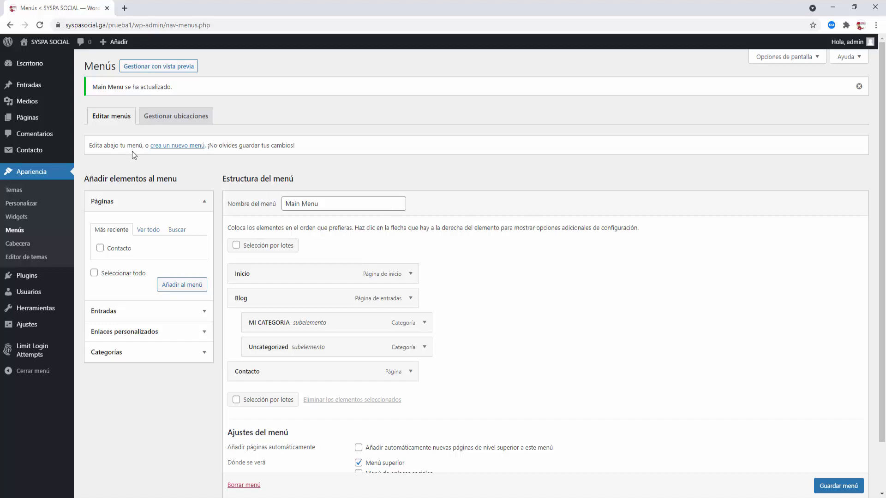
- From the dashboard, check that WordPress 5.8 and all plugins and themes are up to date
{"action": "mouse_move", "coordinate": [57, 106]}
{"action": "left_click", "coordinate": [27, 67]}
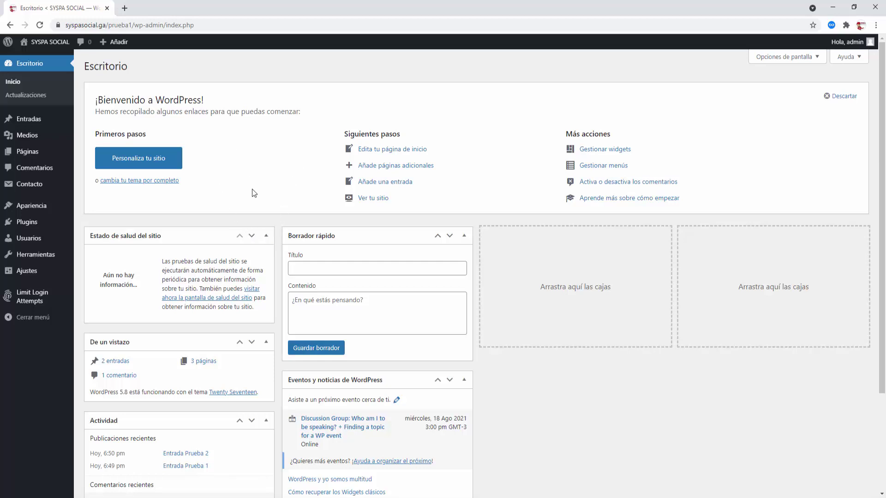
{"action": "scroll", "coordinate": [253, 221], "scroll_direction": "down", "scroll_amount": 3}
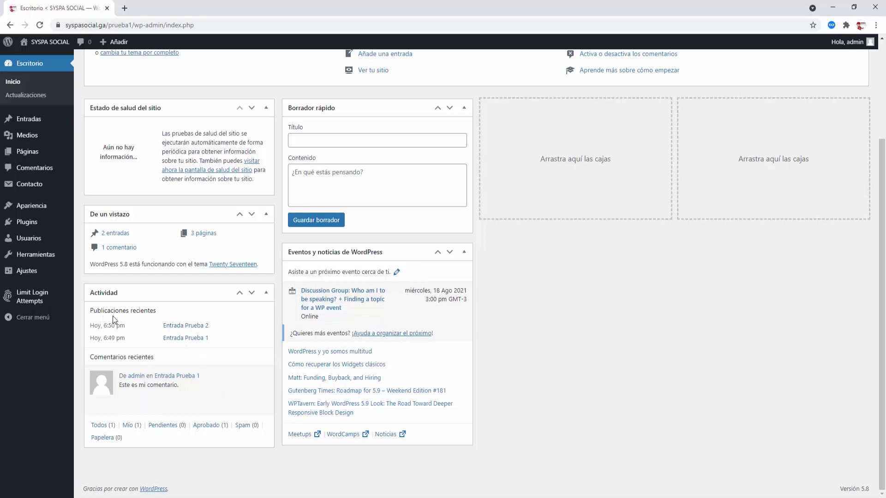
{"action": "scroll", "coordinate": [323, 313], "scroll_direction": "up", "scroll_amount": 2}
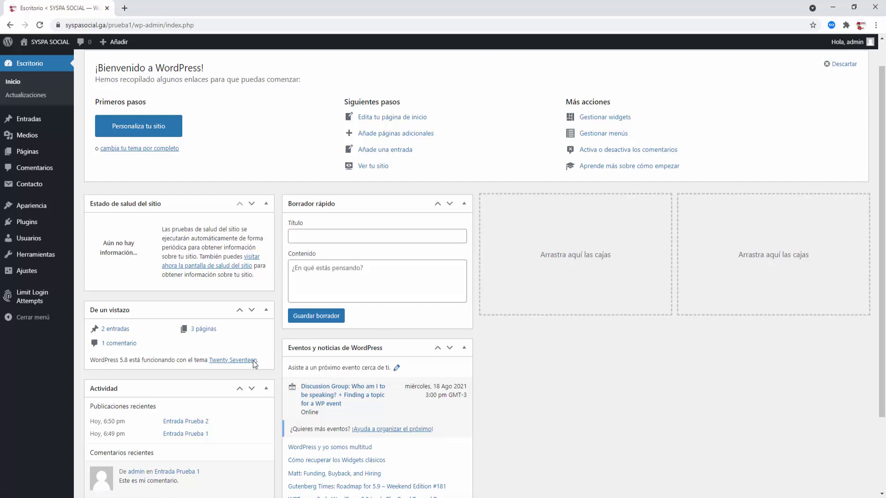
{"action": "scroll", "coordinate": [492, 361], "scroll_direction": "up", "scroll_amount": 1}
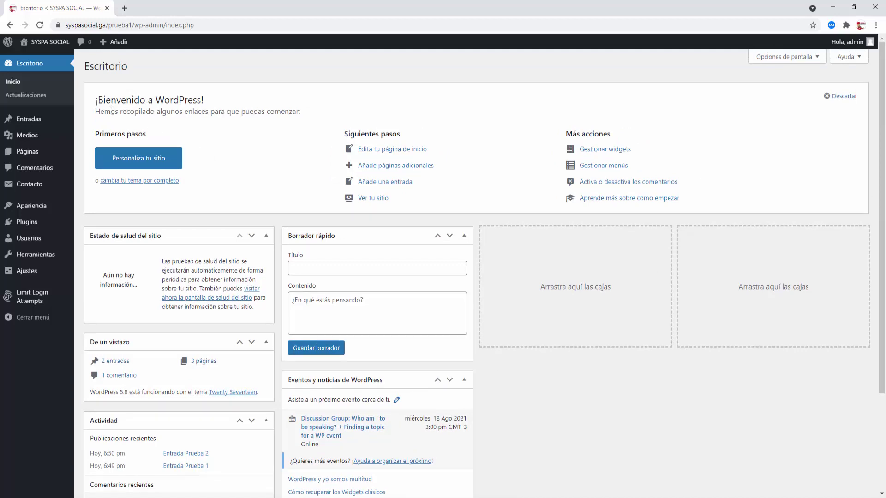
{"action": "left_click", "coordinate": [30, 95]}
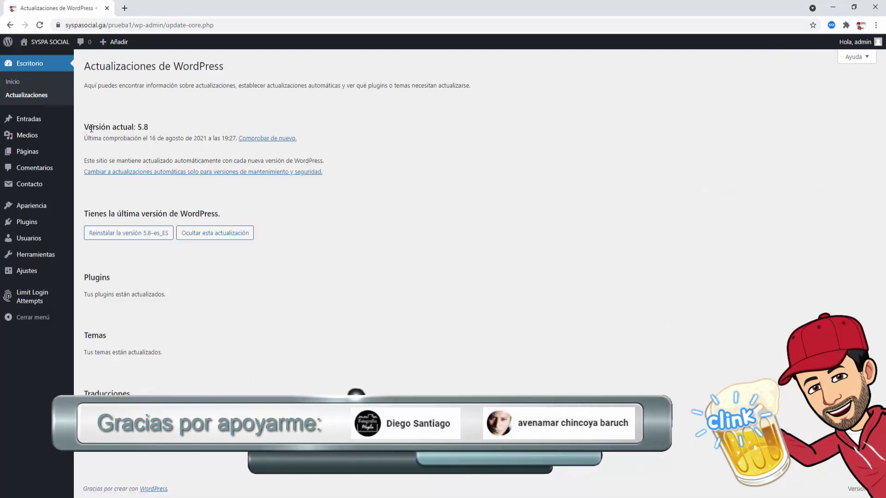
{"action": "left_click_drag", "start_coordinate": [85, 127], "coordinate": [157, 123]}
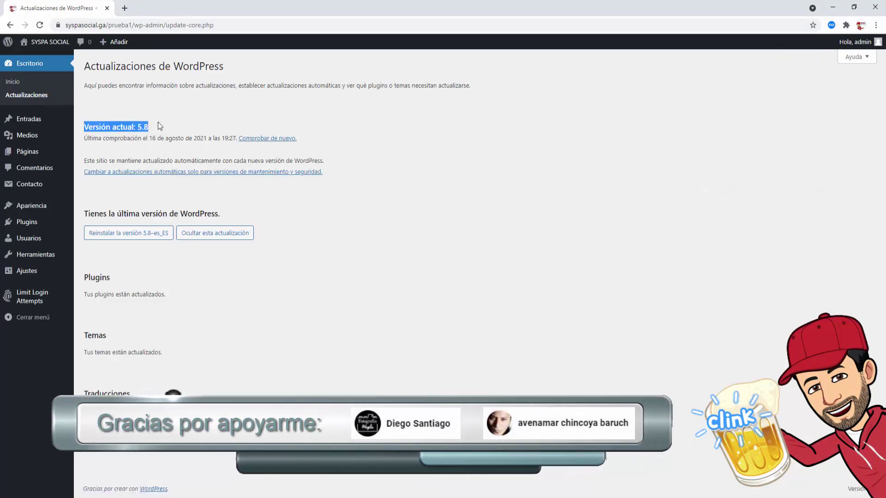
{"action": "left_click", "coordinate": [170, 151]}
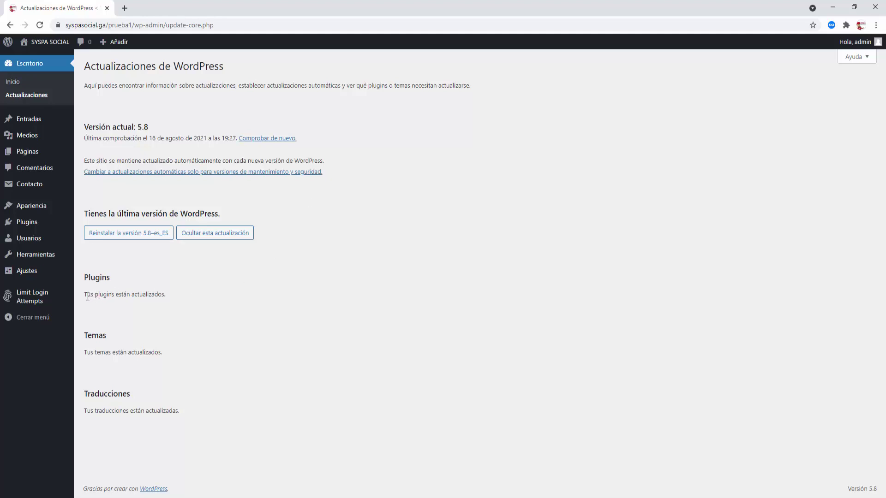
{"action": "left_click_drag", "start_coordinate": [85, 299], "coordinate": [169, 301]}
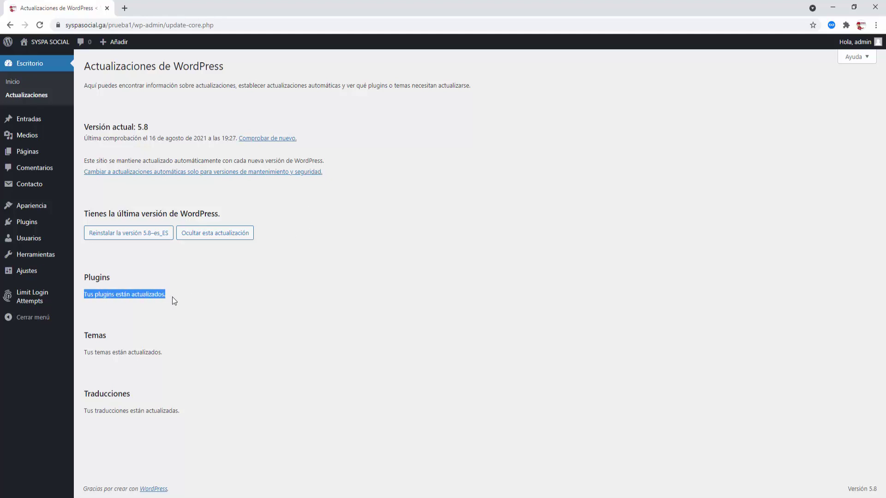
{"action": "left_click", "coordinate": [180, 302]}
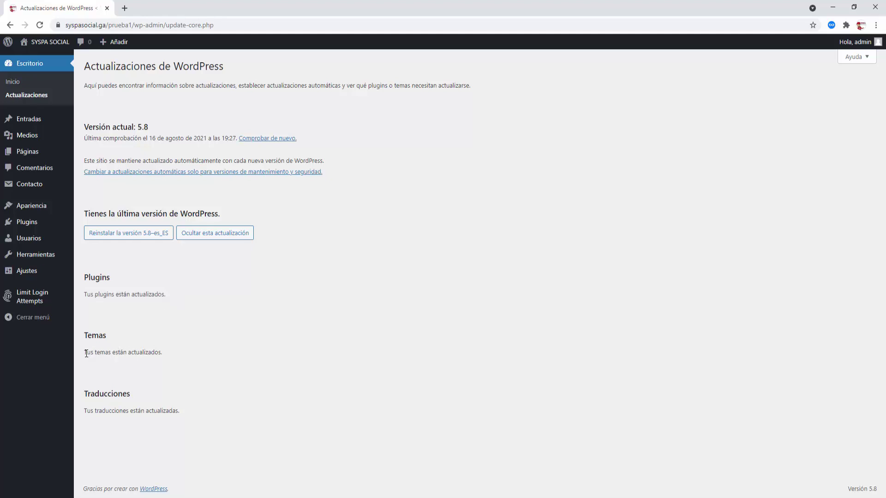
{"action": "left_click_drag", "start_coordinate": [84, 353], "coordinate": [170, 356]}
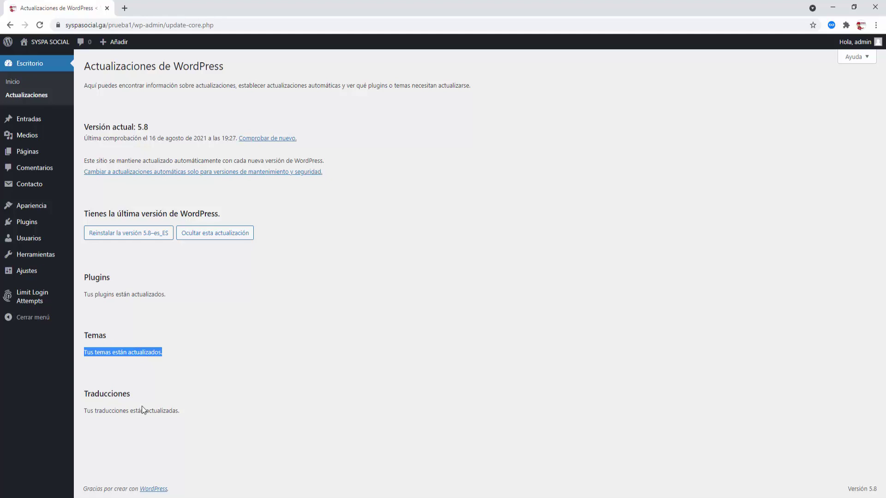
{"action": "left_click", "coordinate": [127, 413]}
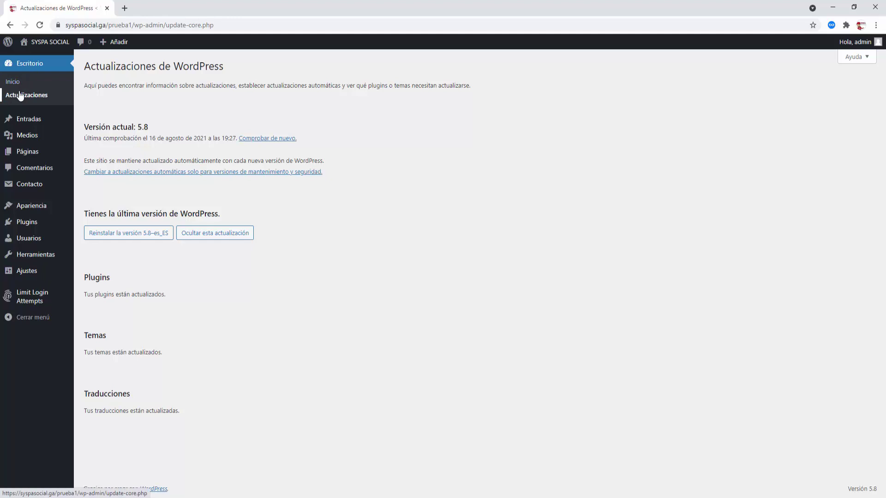
- Post the reply 'Esta es mi respuesta' to the comment 'Este es mi comentario.'
{"action": "left_click", "coordinate": [24, 174]}
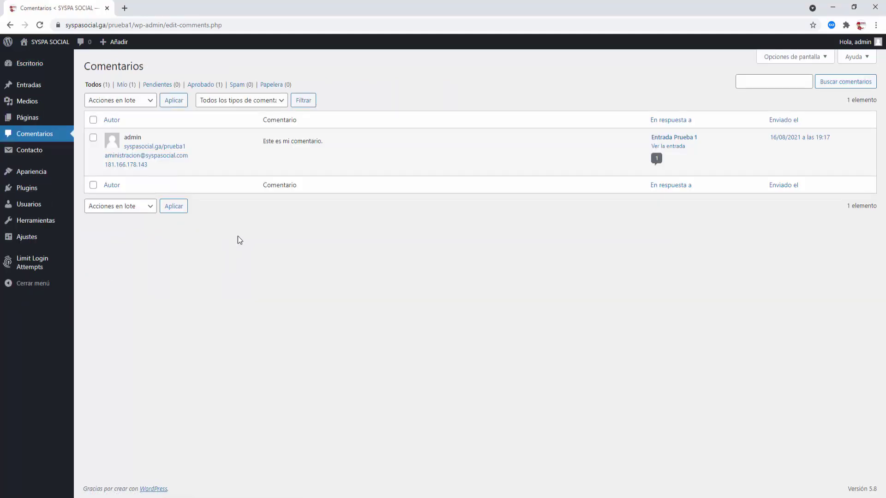
{"action": "mouse_move", "coordinate": [267, 148]}
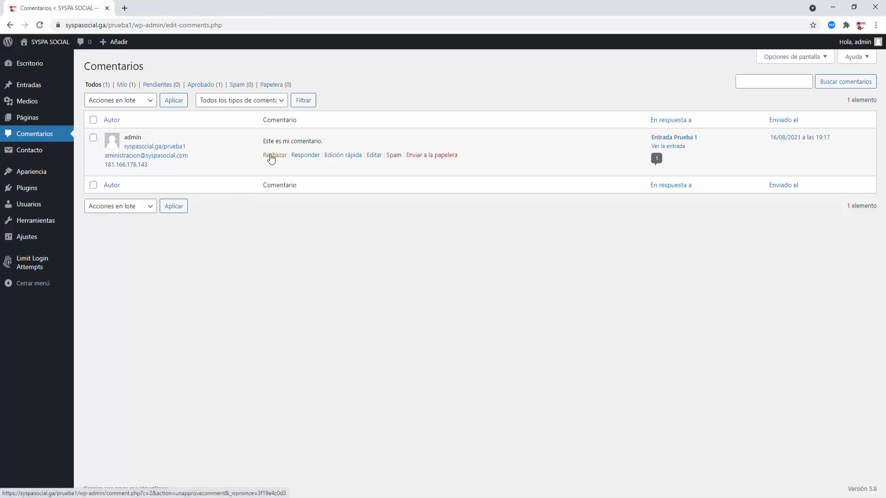
{"action": "left_click", "coordinate": [302, 157]}
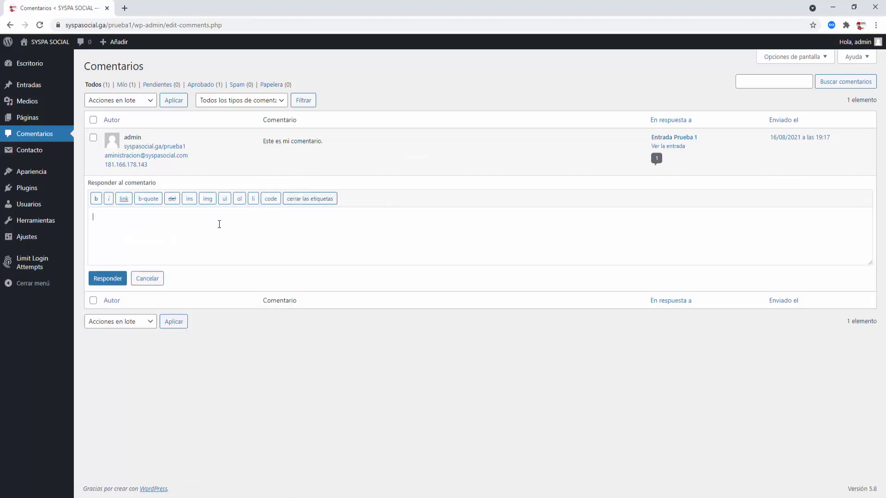
{"action": "type", "text": "Esta es mi respuesta"}
{"action": "left_click", "coordinate": [115, 279]}
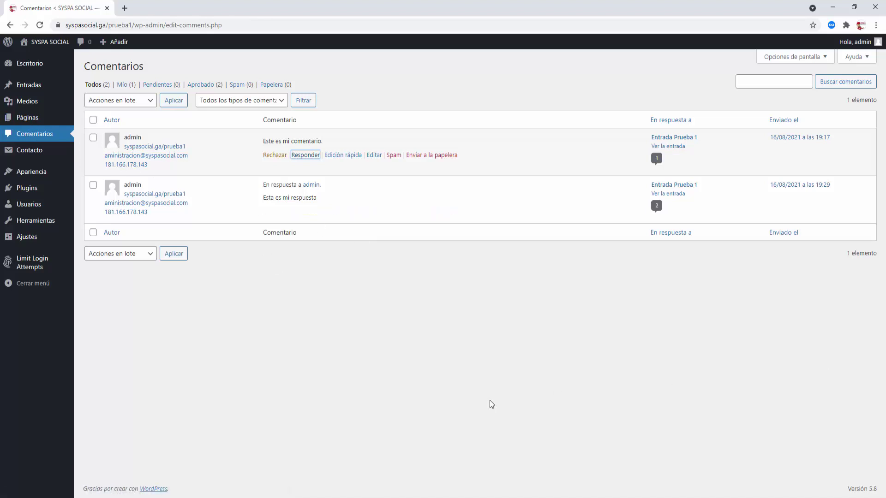
- Go from the Usuarios list to the Añadir nuevo user form
{"action": "left_click", "coordinate": [33, 208]}
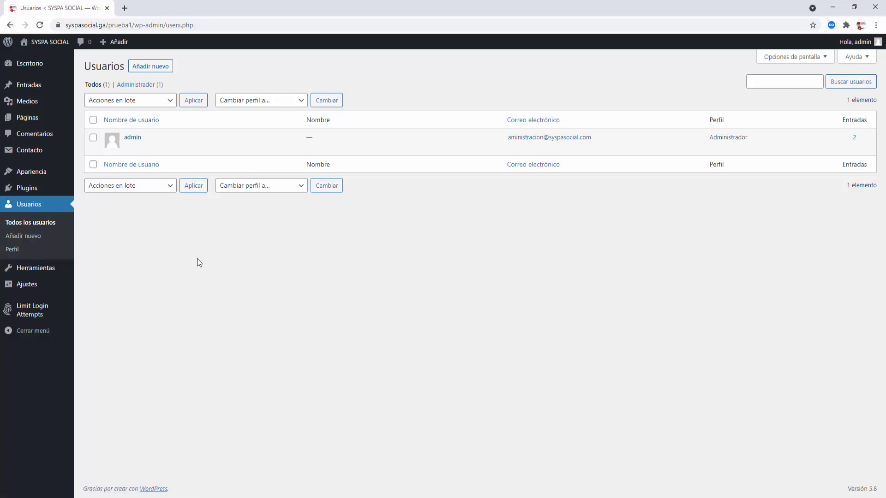
{"action": "left_click", "coordinate": [159, 68]}
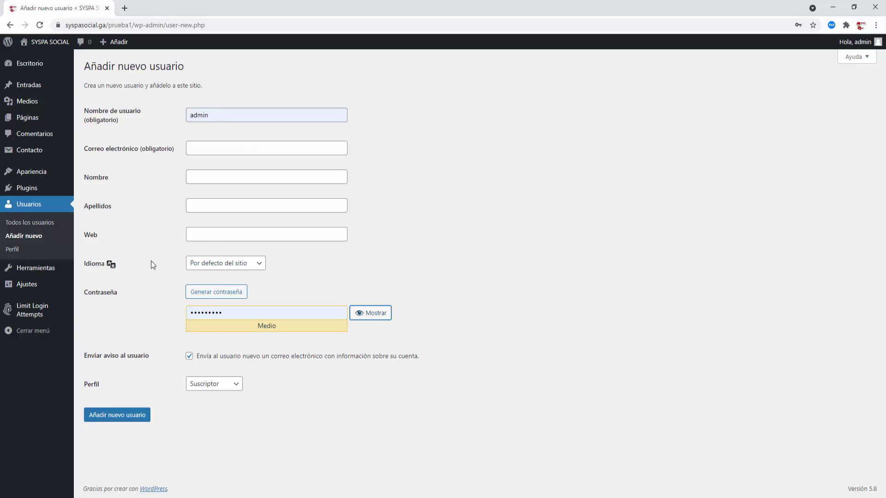
- Keep the default language and Suscriptor role, then leave the form unsubmitted for the dashboard
{"action": "left_click", "coordinate": [260, 265]}
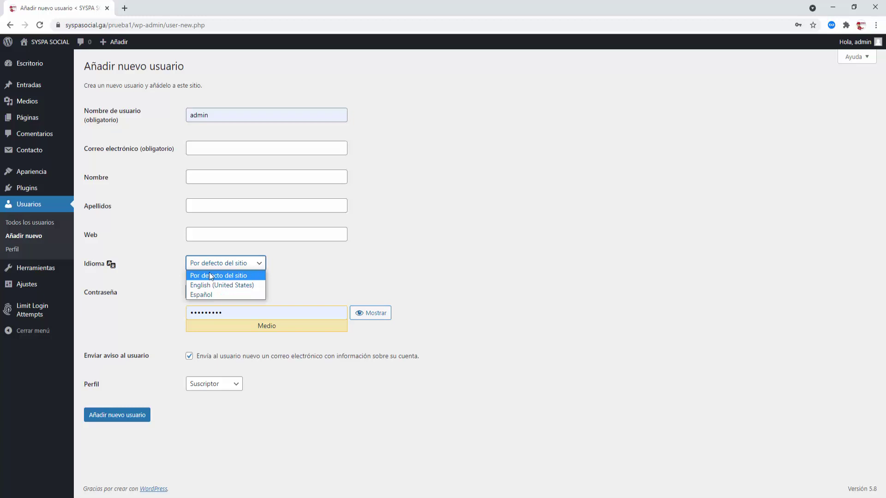
{"action": "left_click", "coordinate": [240, 276]}
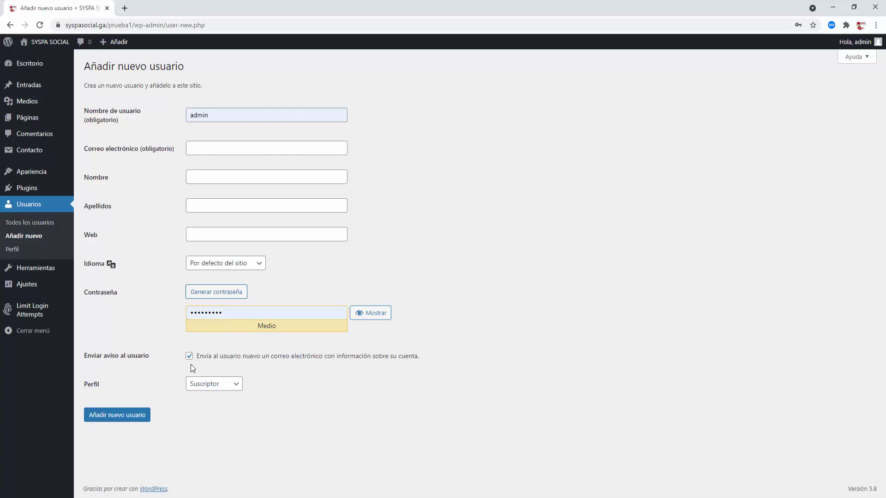
{"action": "left_click", "coordinate": [237, 385]}
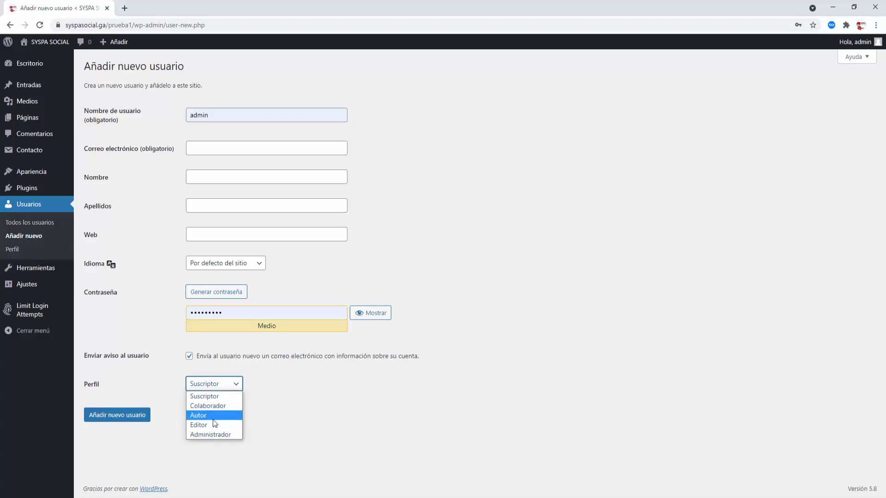
{"action": "left_click", "coordinate": [238, 386]}
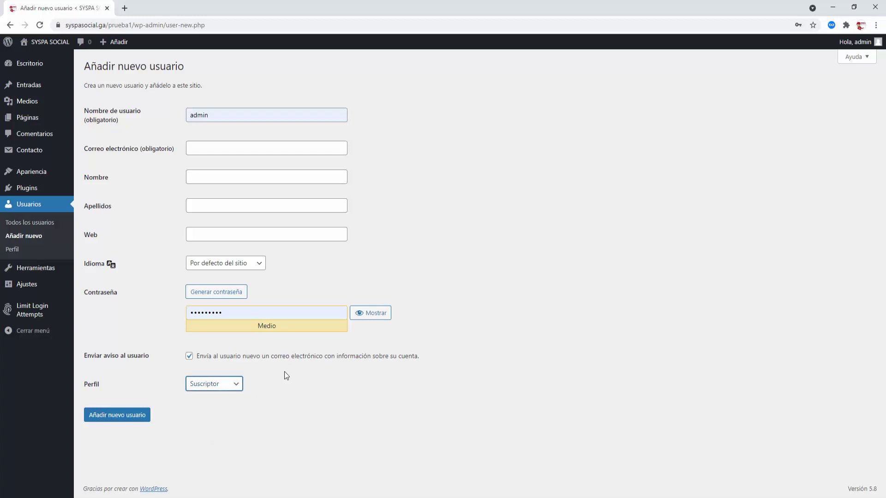
{"action": "left_click", "coordinate": [285, 372]}
{"action": "left_click", "coordinate": [26, 65]}
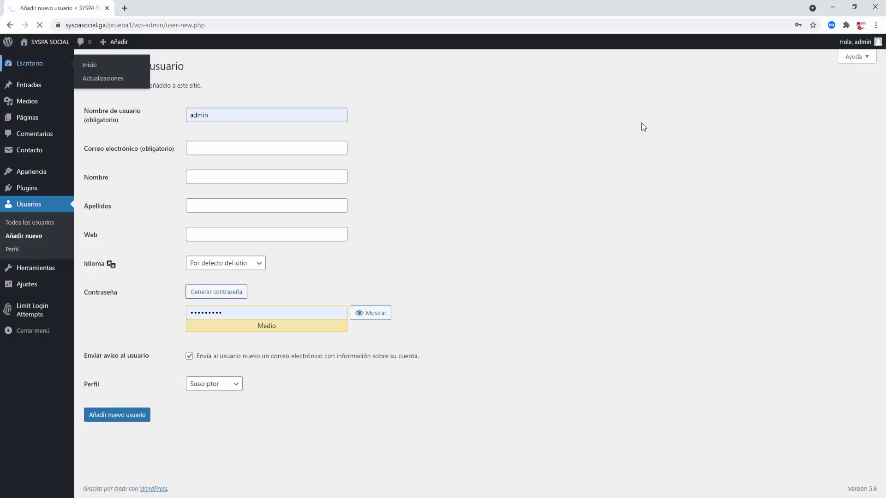